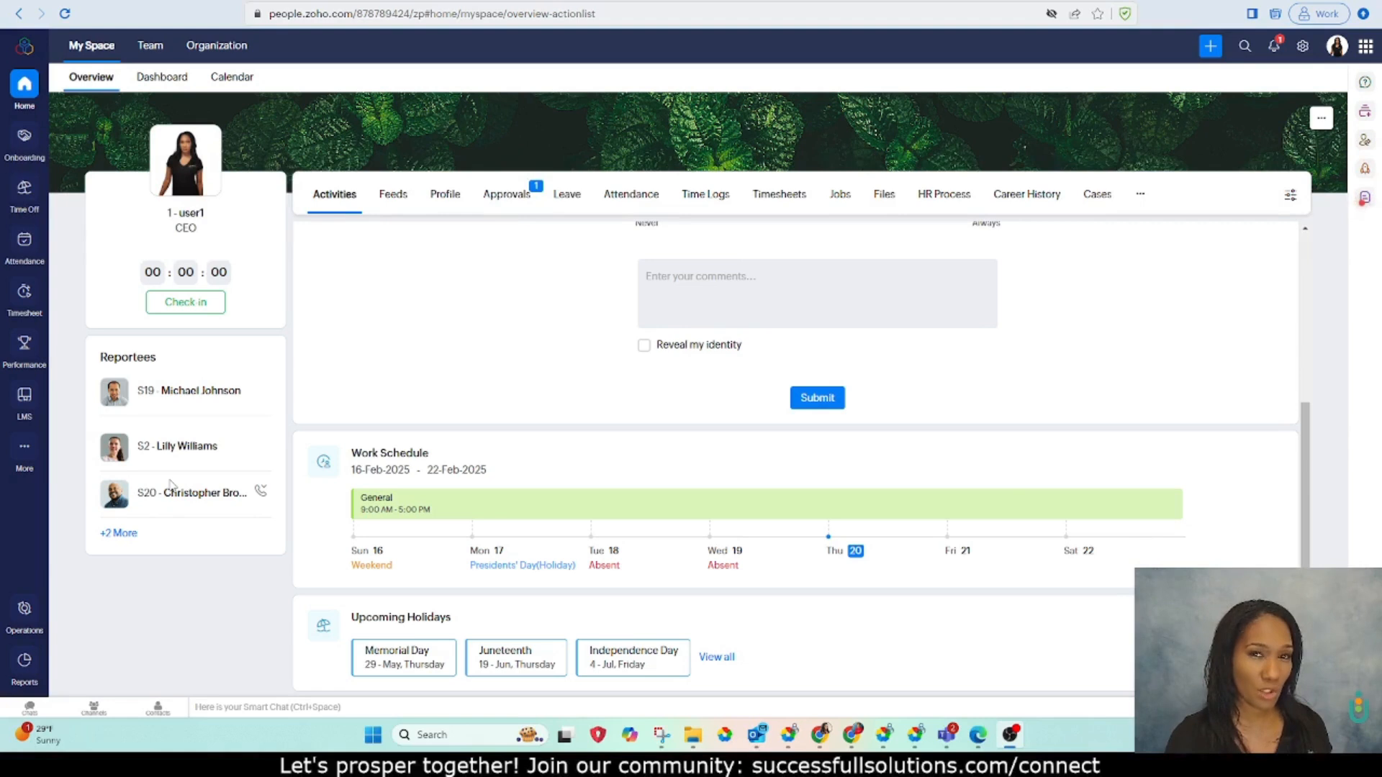
- Open the employee profile and review its skill set, basic information and work information sections
click(445, 198)
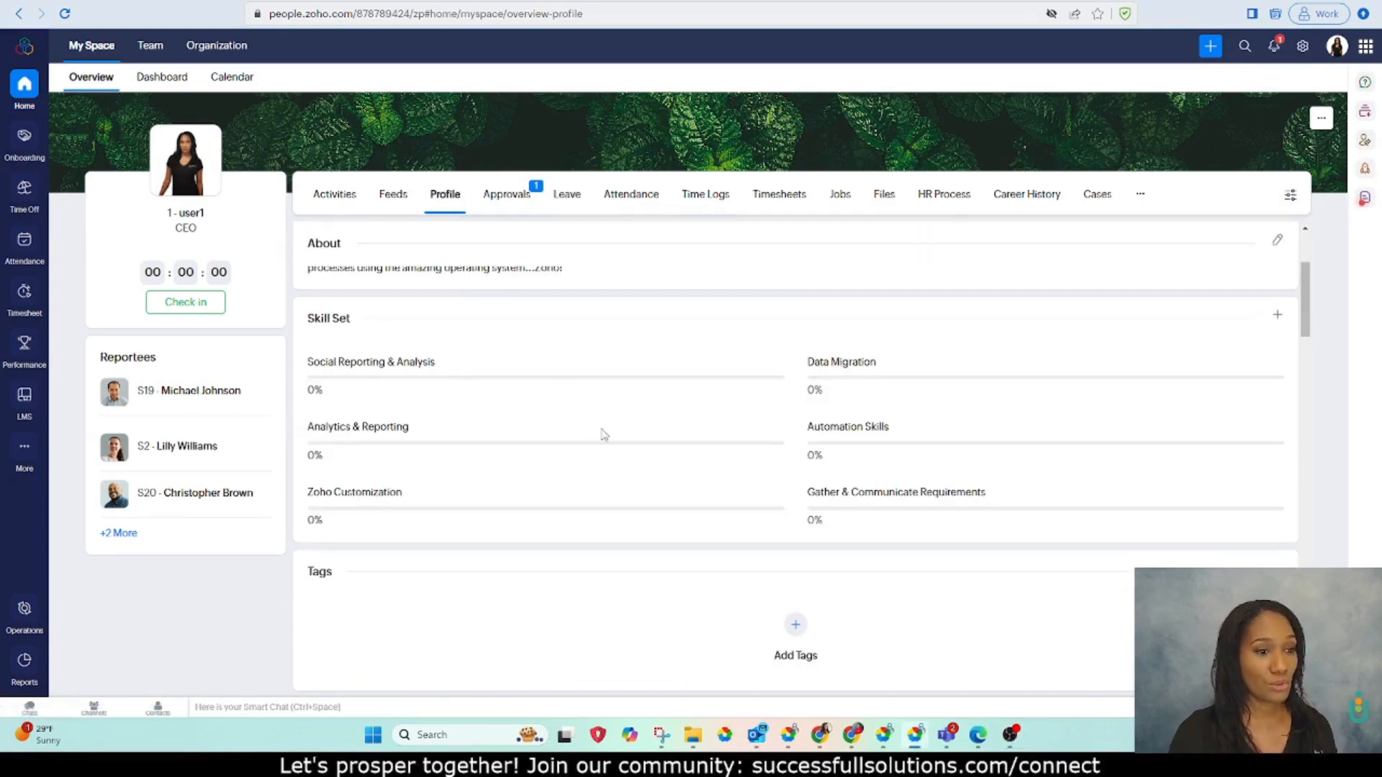
scroll(604, 435, down, 6)
scroll(603, 435, down, 3)
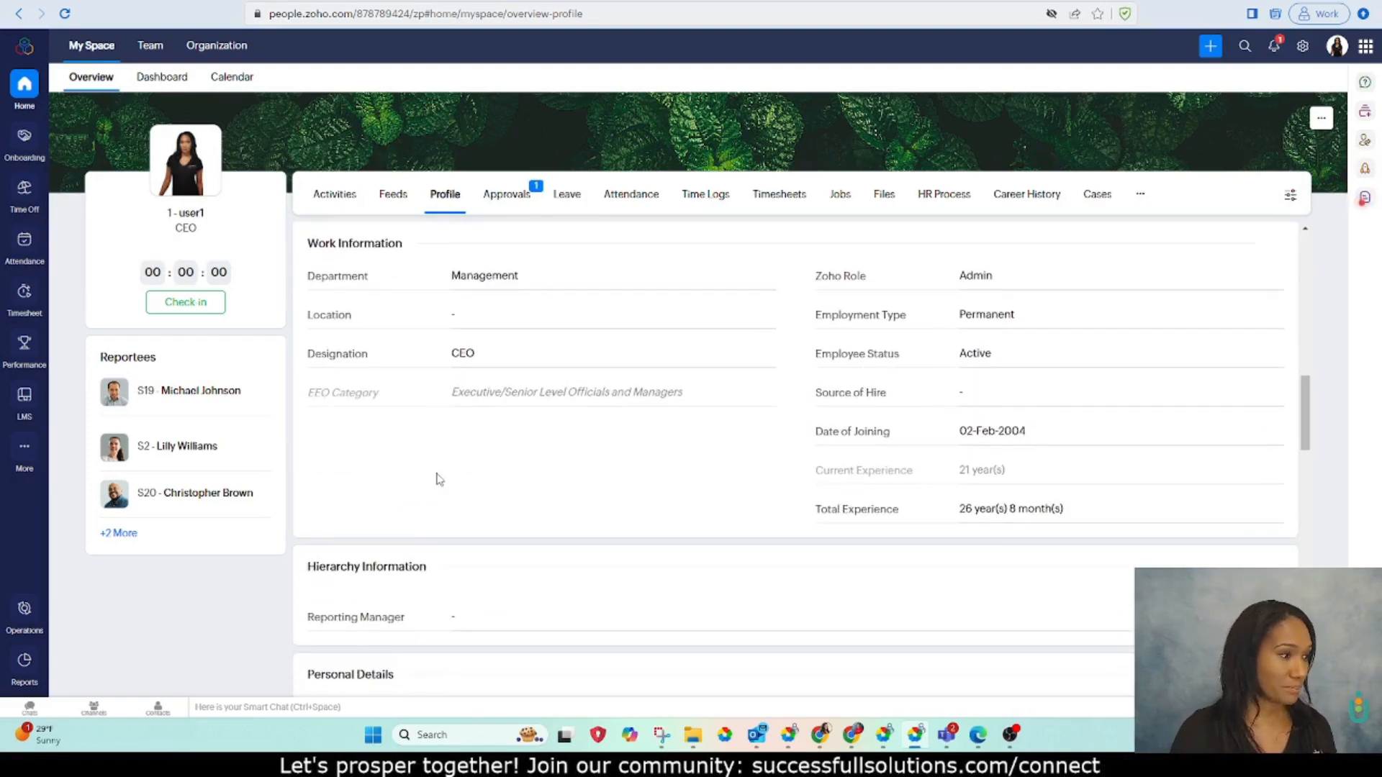
scroll(436, 479, up, 10)
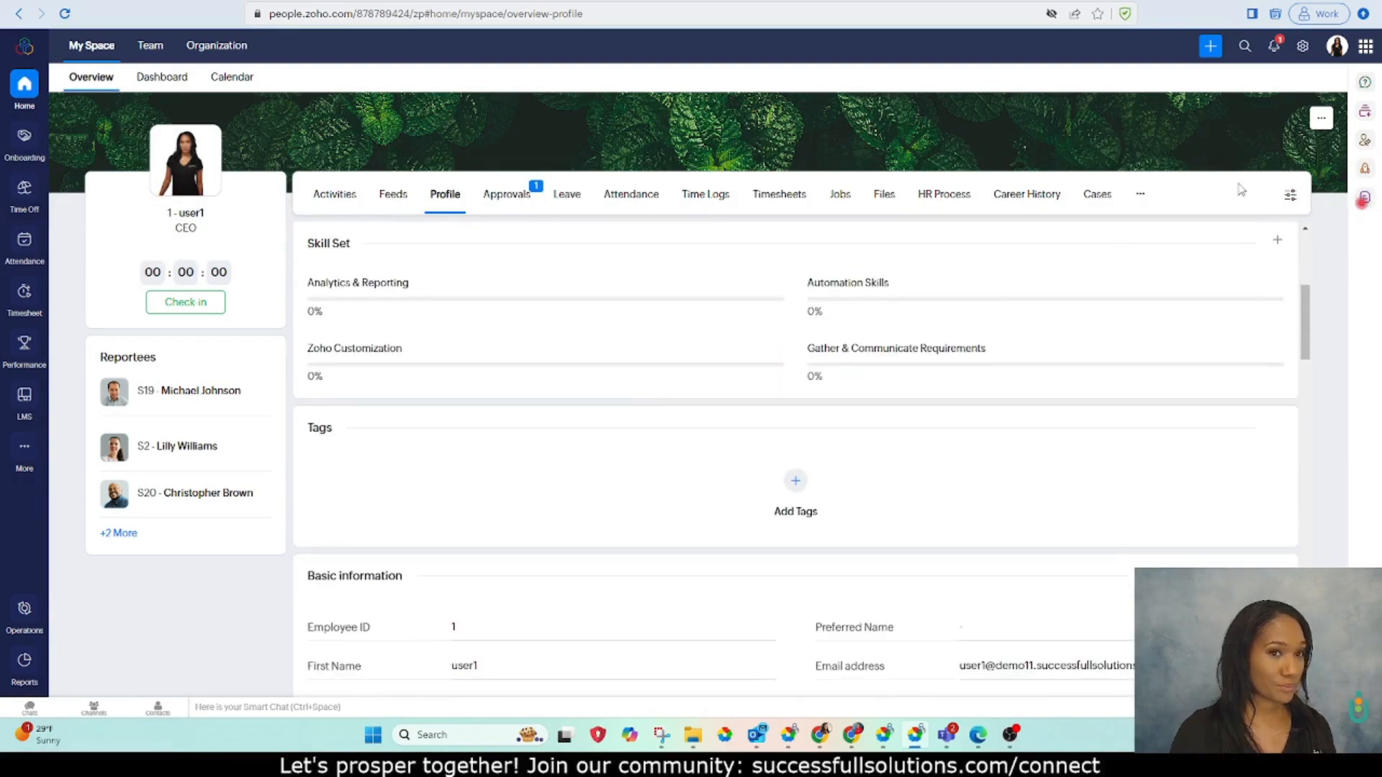
- Open the Employee form for customization from the Employee Information service's Extend Service settings
click(1303, 47)
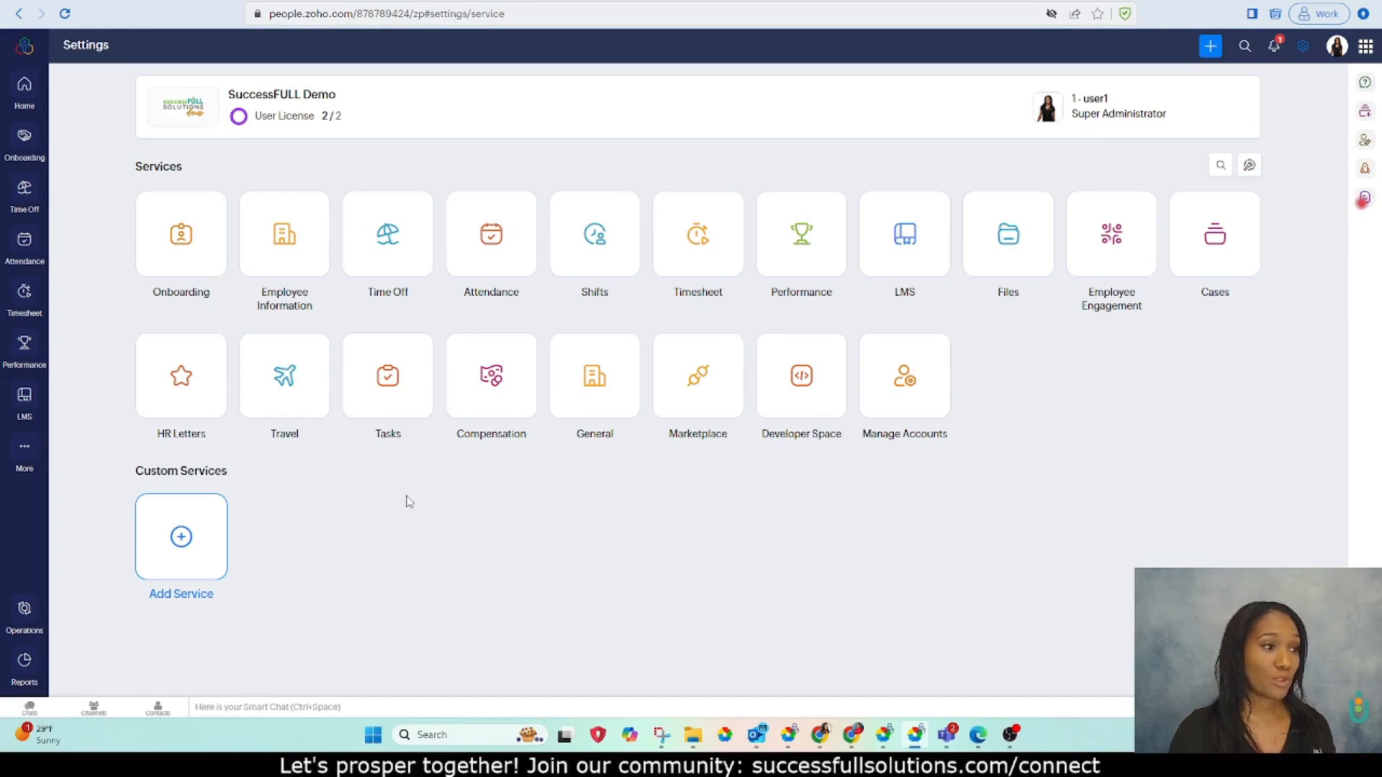
click(282, 245)
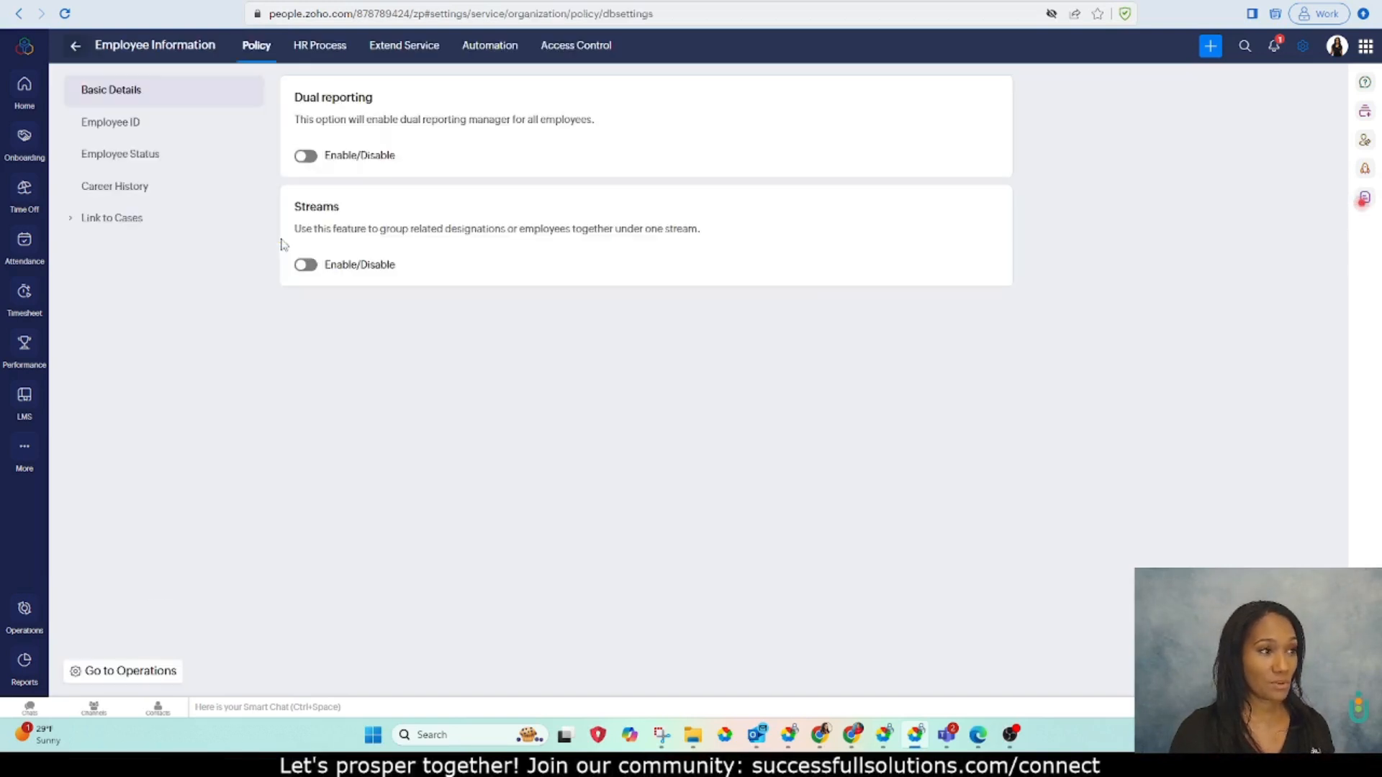
click(395, 57)
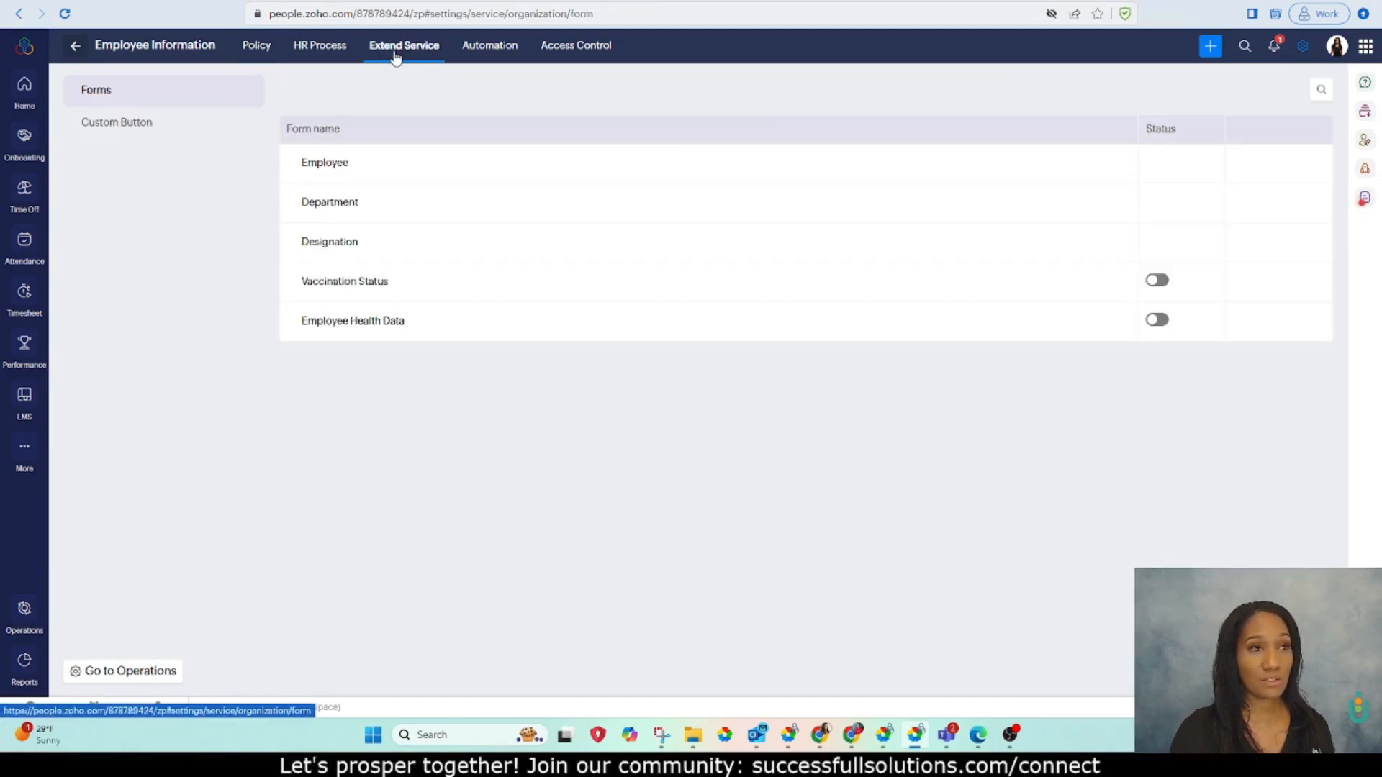
click(325, 165)
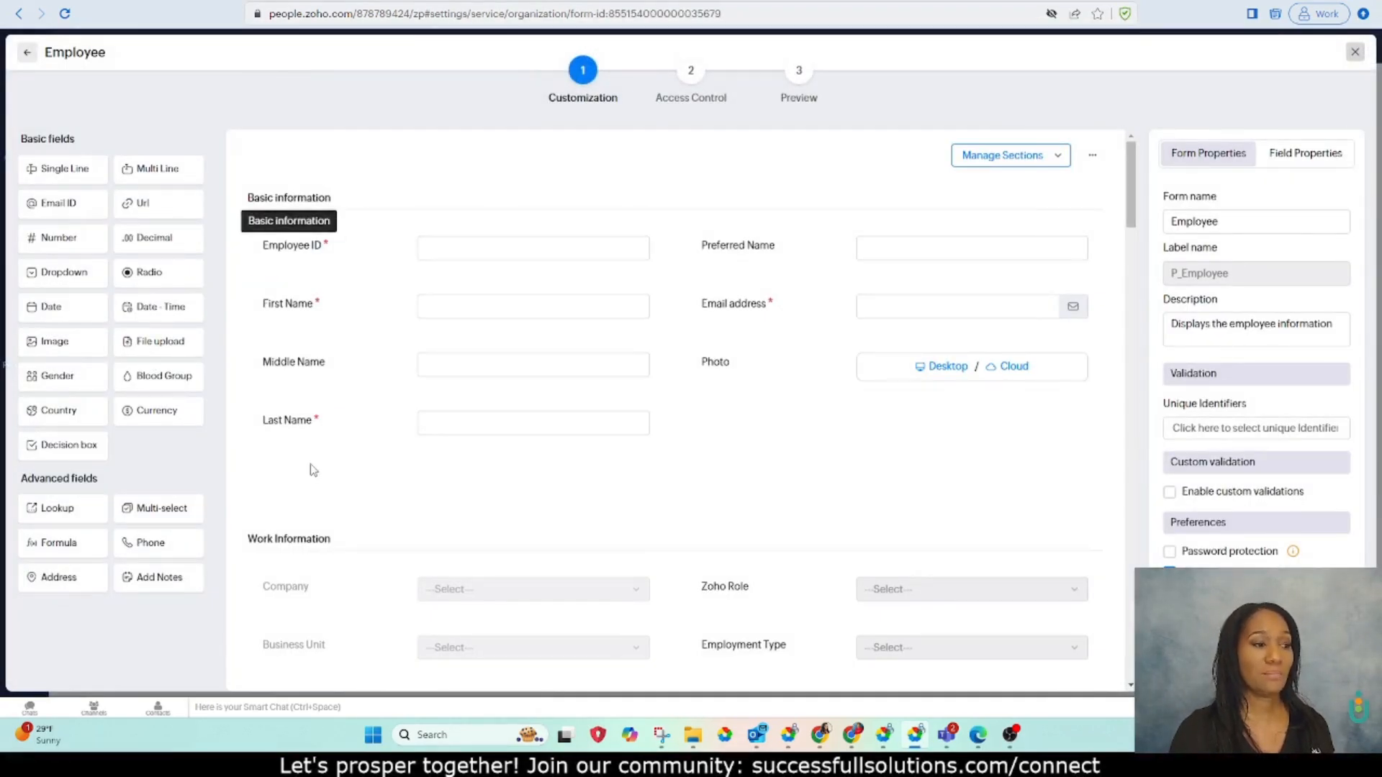
- Add a Single Line field named Nickname below Photo in the Employee form's Basic information section
scroll(320, 450, down, 2)
scroll(330, 430, down, 9)
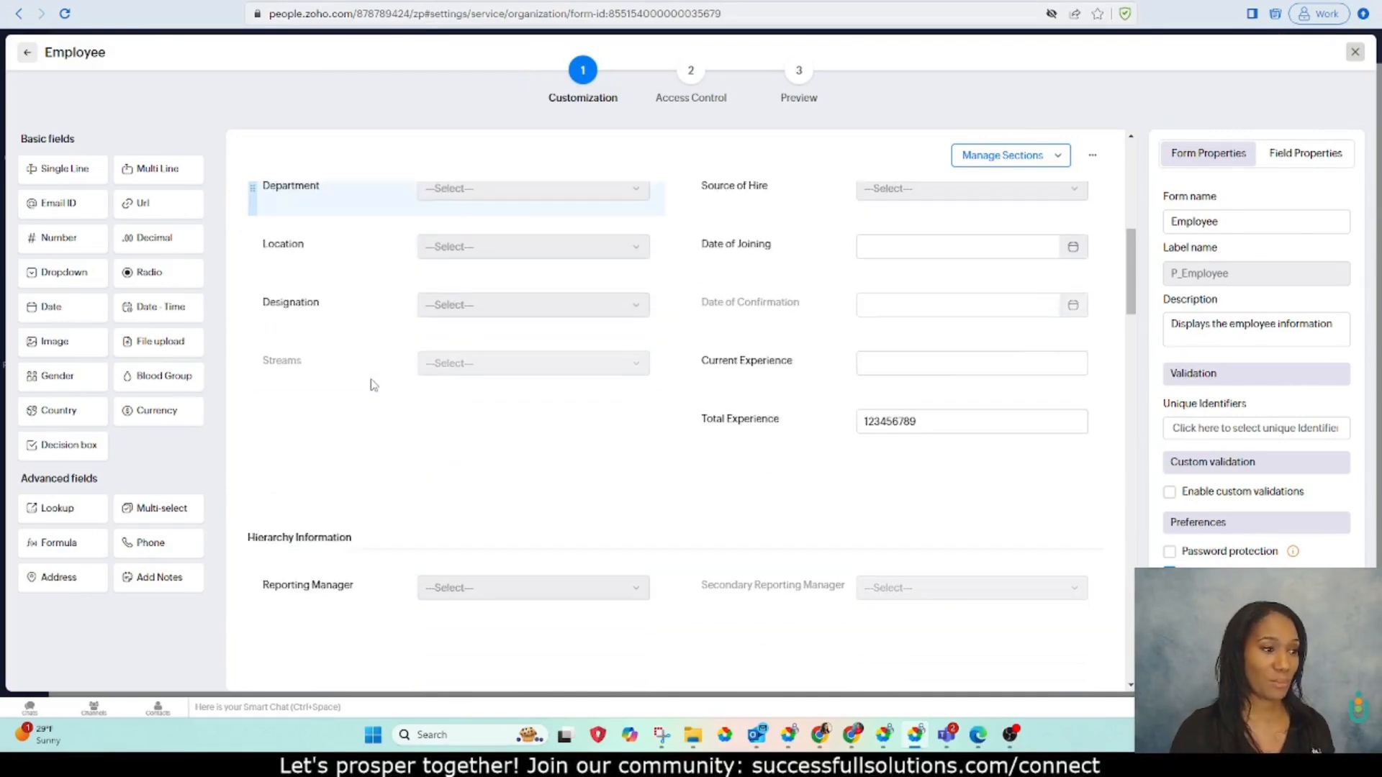
scroll(370, 378, down, 7)
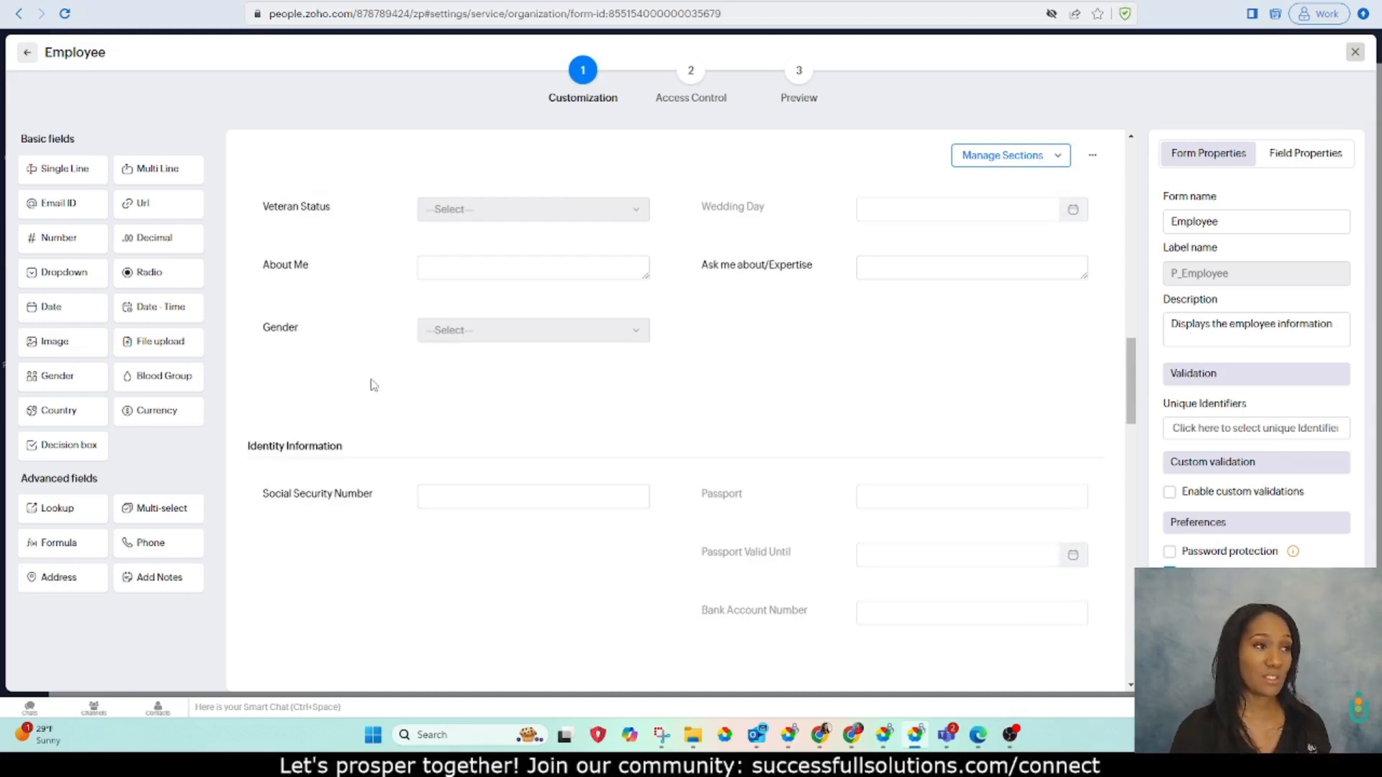
scroll(685, 404, up, 7)
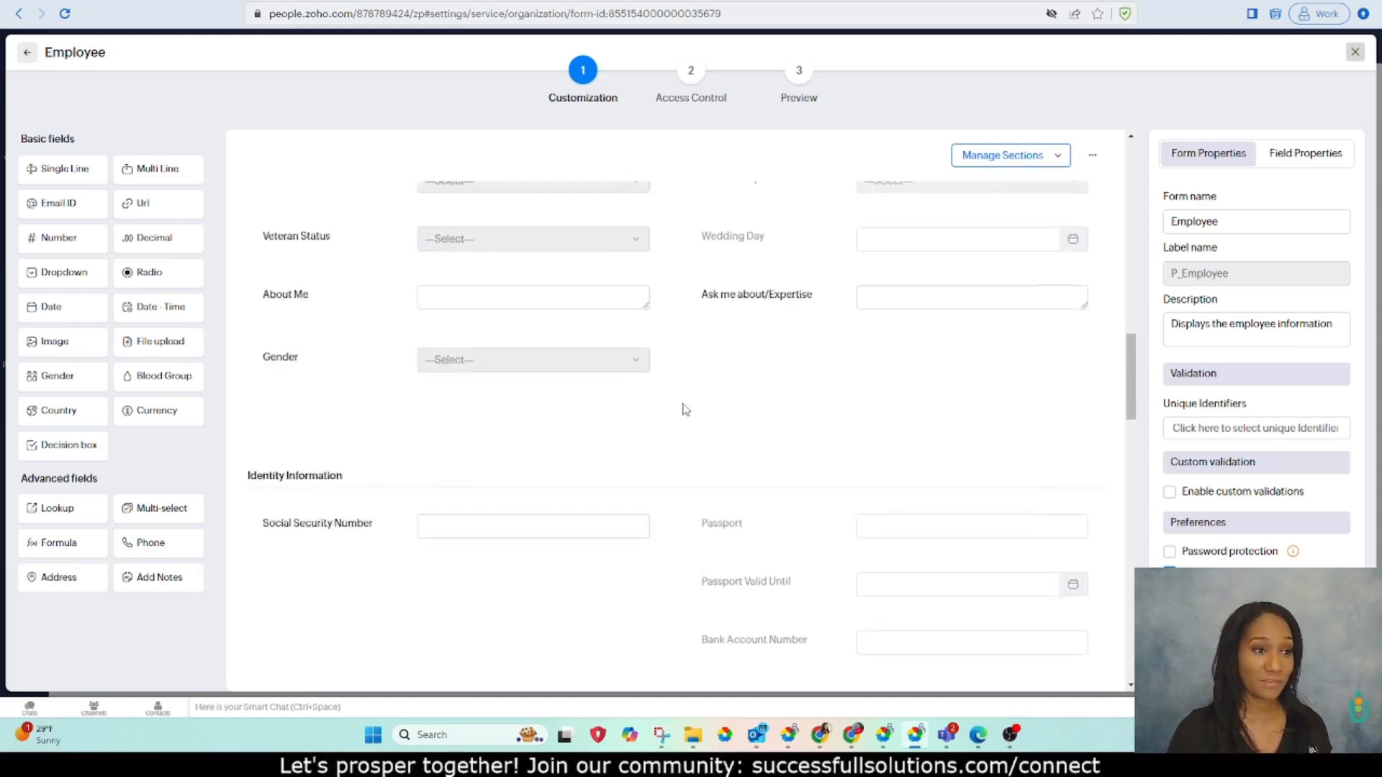
scroll(685, 409, up, 10)
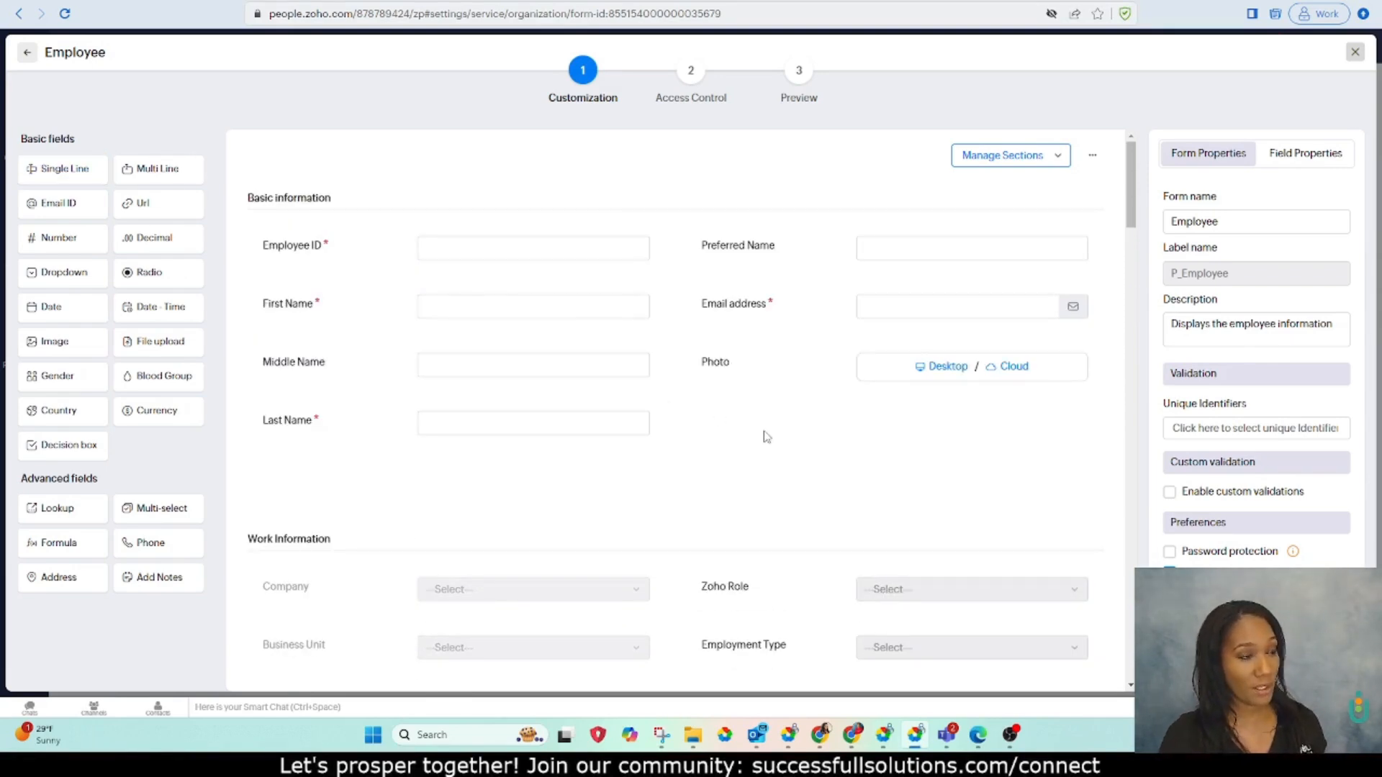
drag(72, 173, 808, 473)
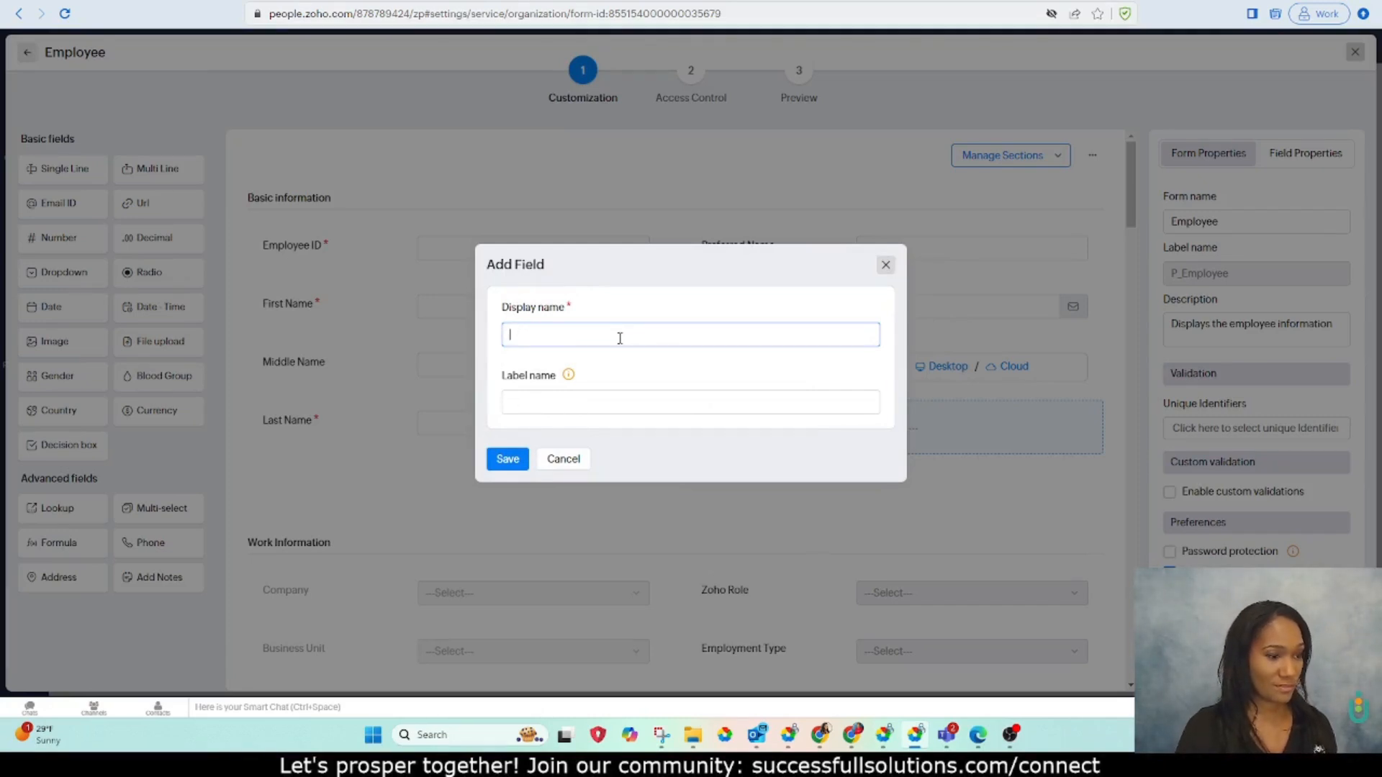
text(Nickname)
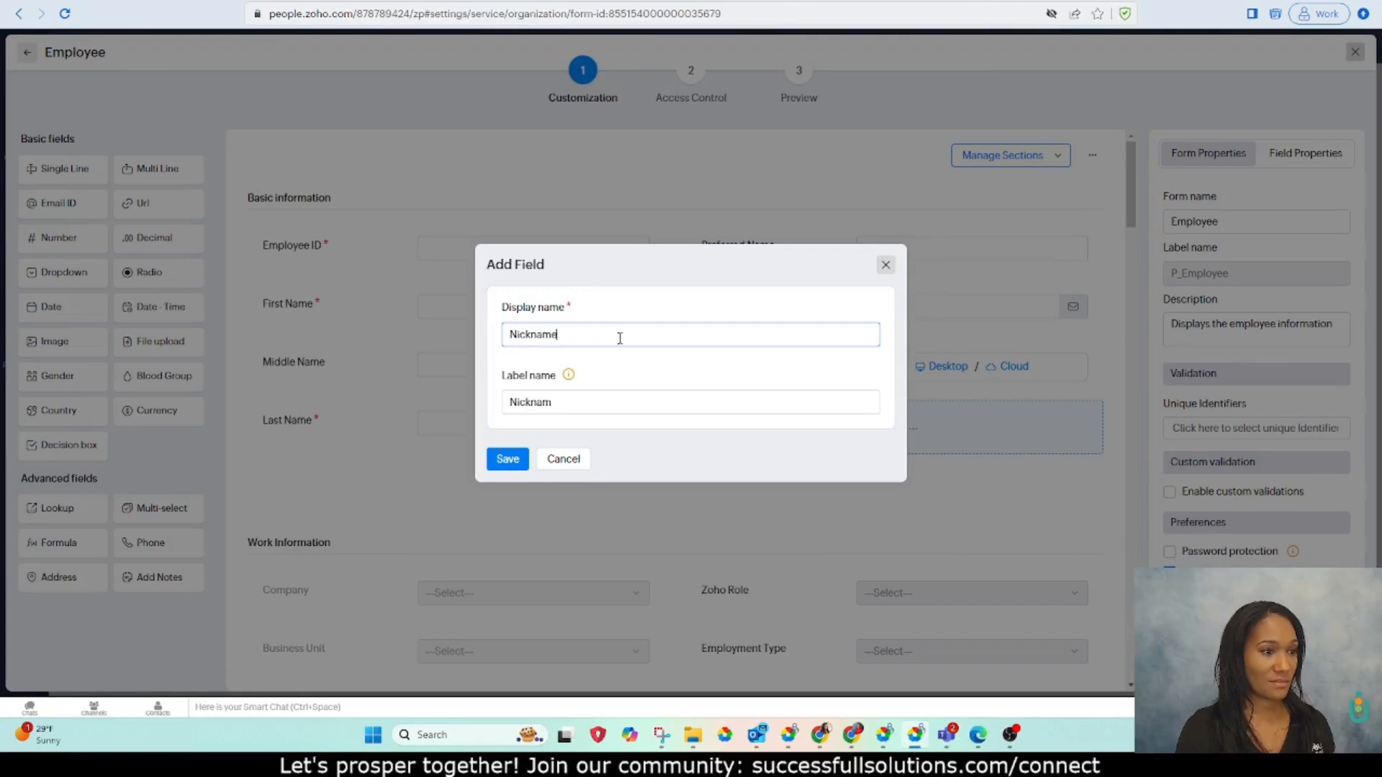
click(506, 459)
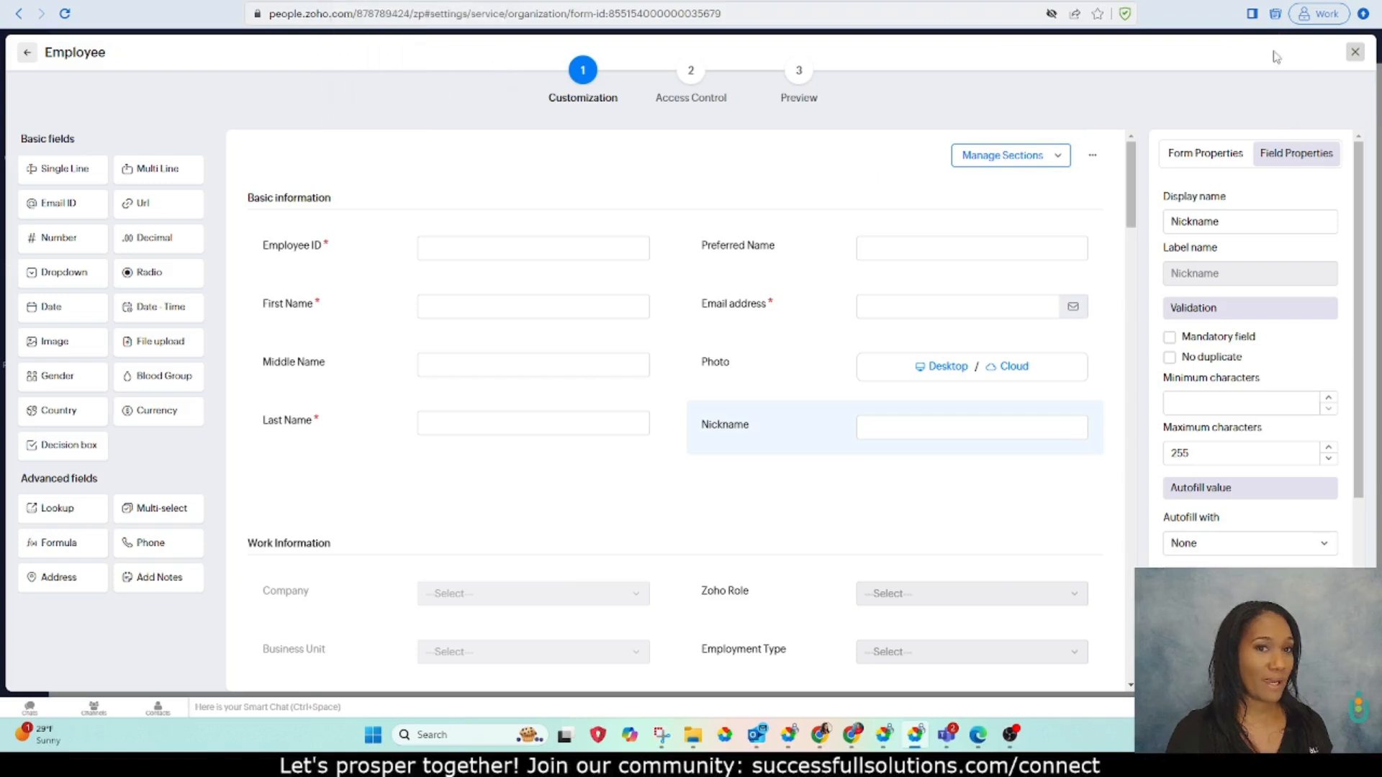
- Review the remaining Employee form sections down to Dependent Details and close the form editor
scroll(863, 413, down, 5)
scroll(863, 413, down, 15)
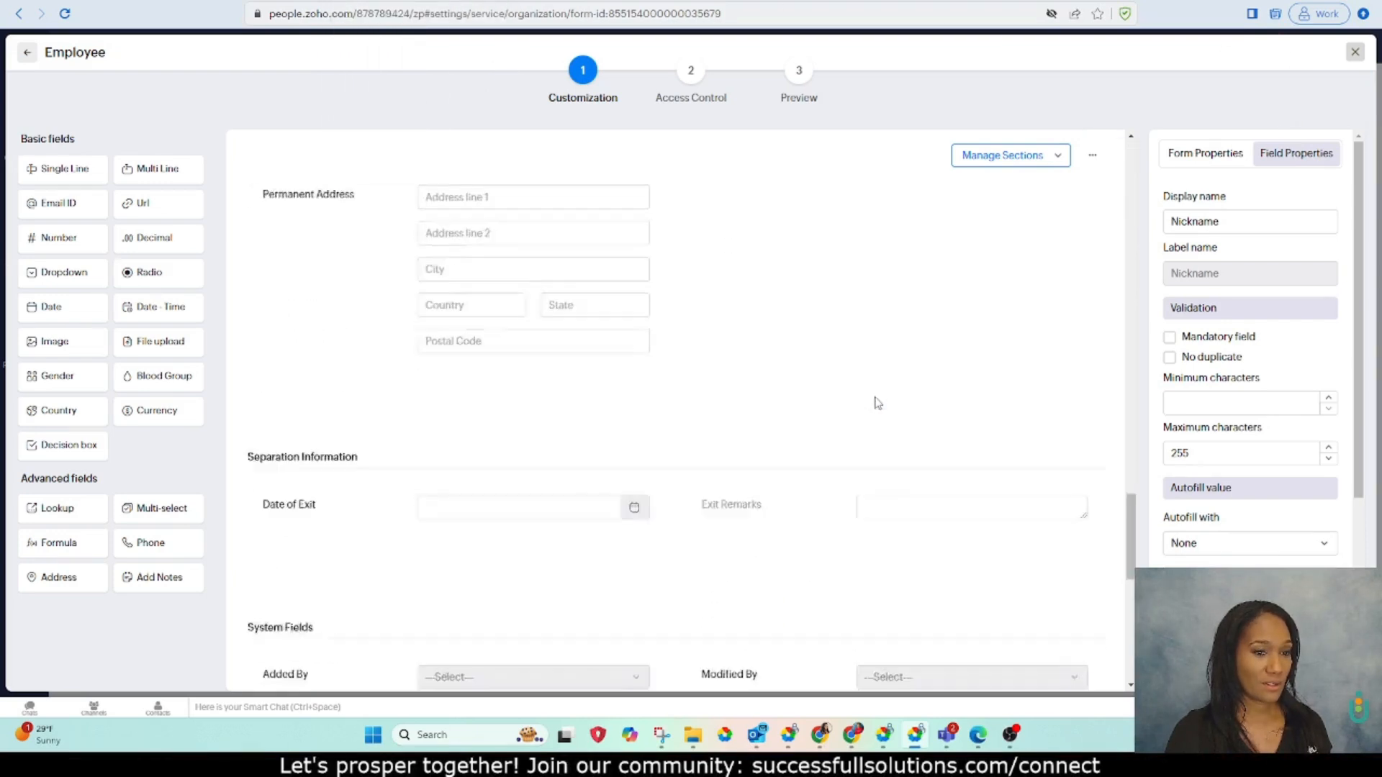
scroll(1299, 398, down, 1)
scroll(1300, 398, down, 4)
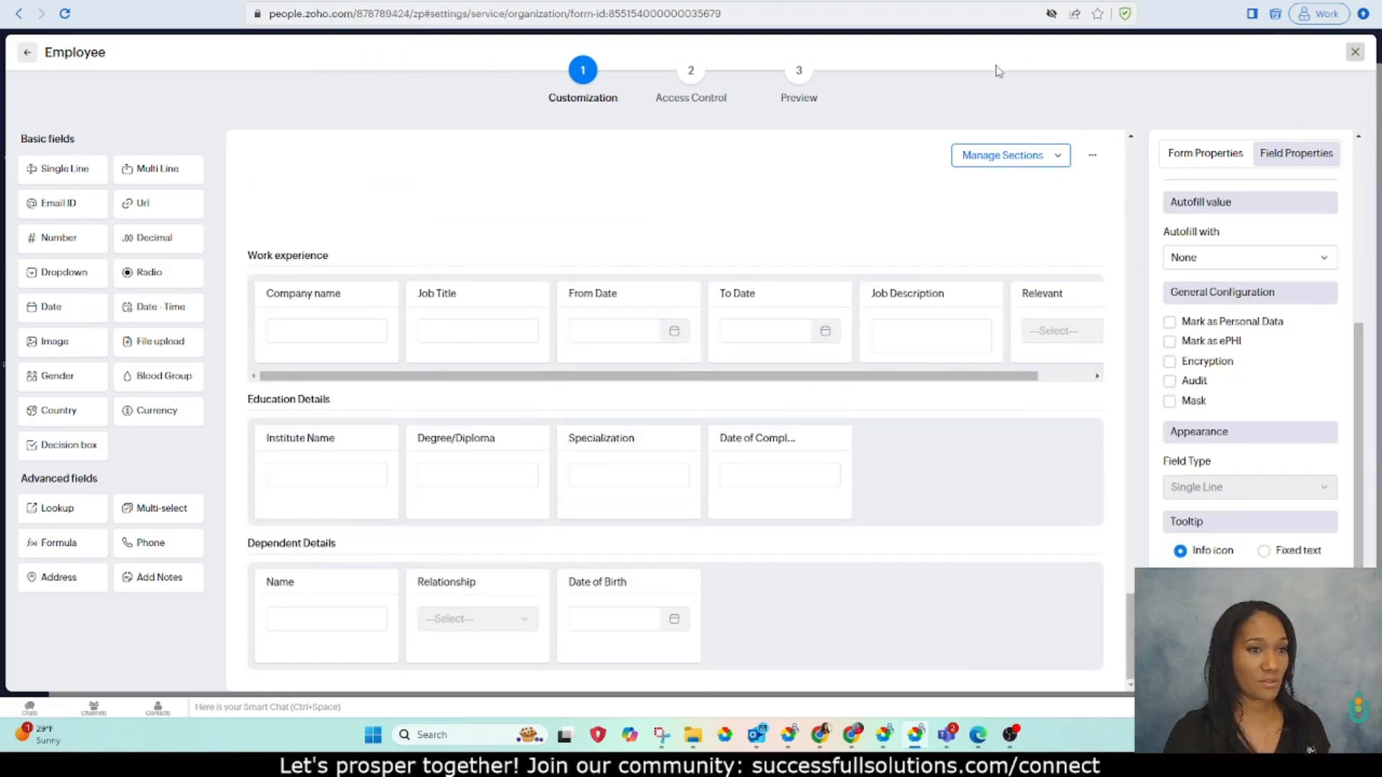
click(1354, 55)
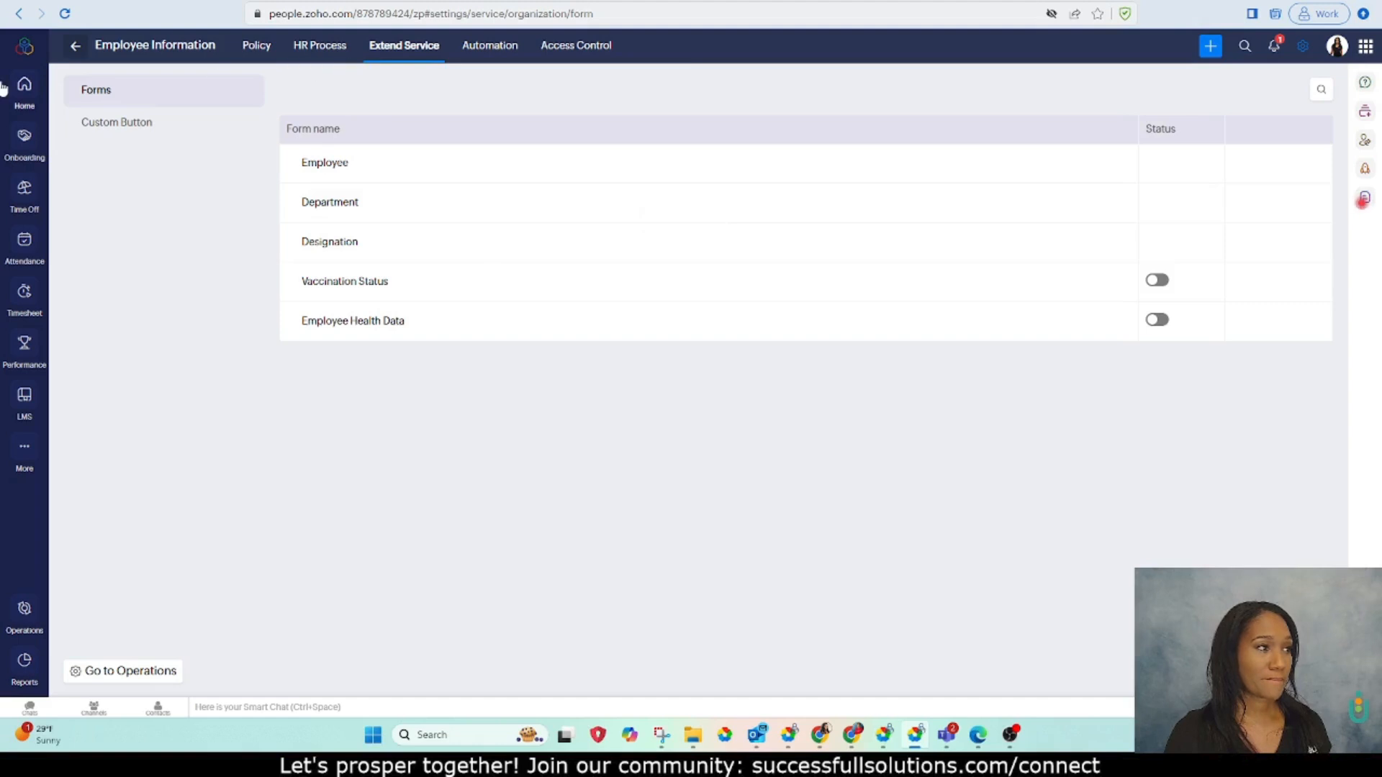
- Reload the home profile page and check the Nickname field under Basic information
click(25, 87)
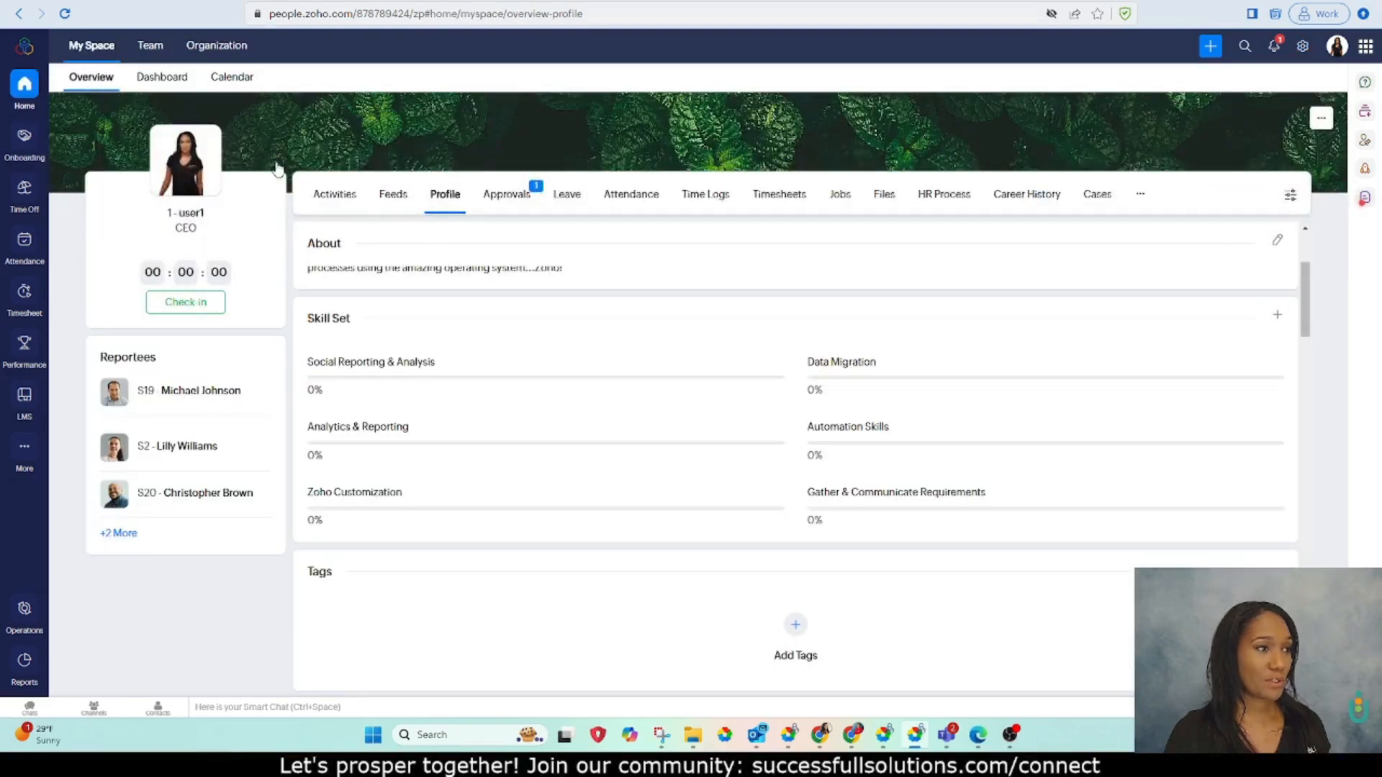
click(64, 13)
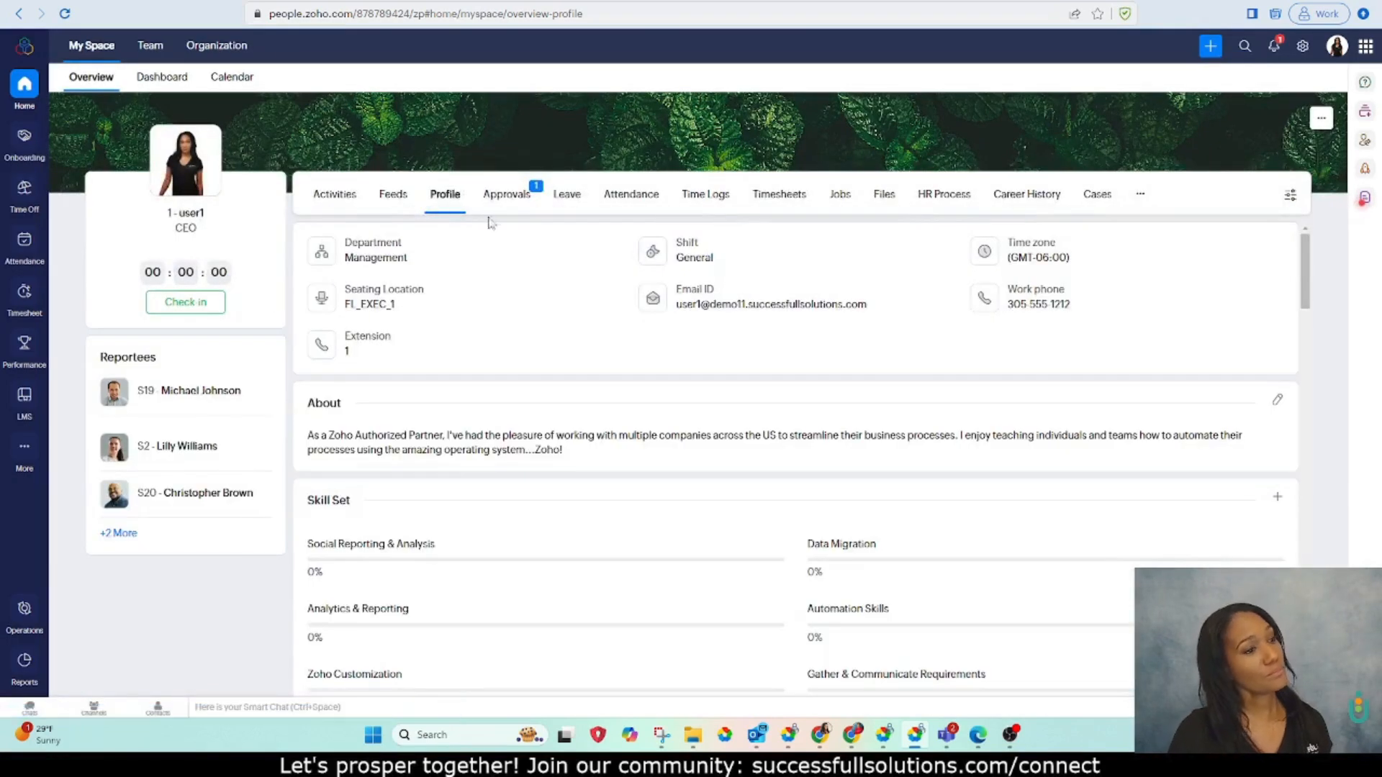
scroll(571, 414, down, 5)
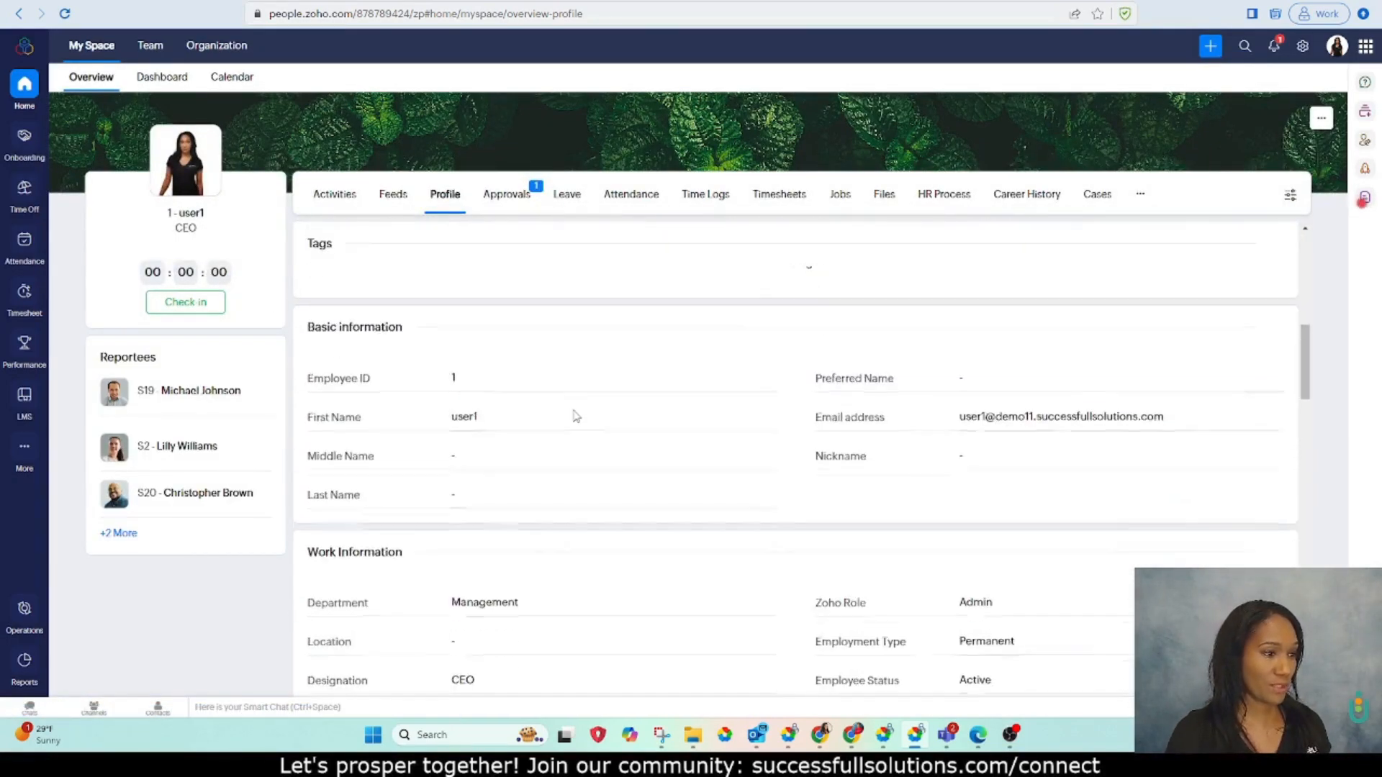
click(965, 458)
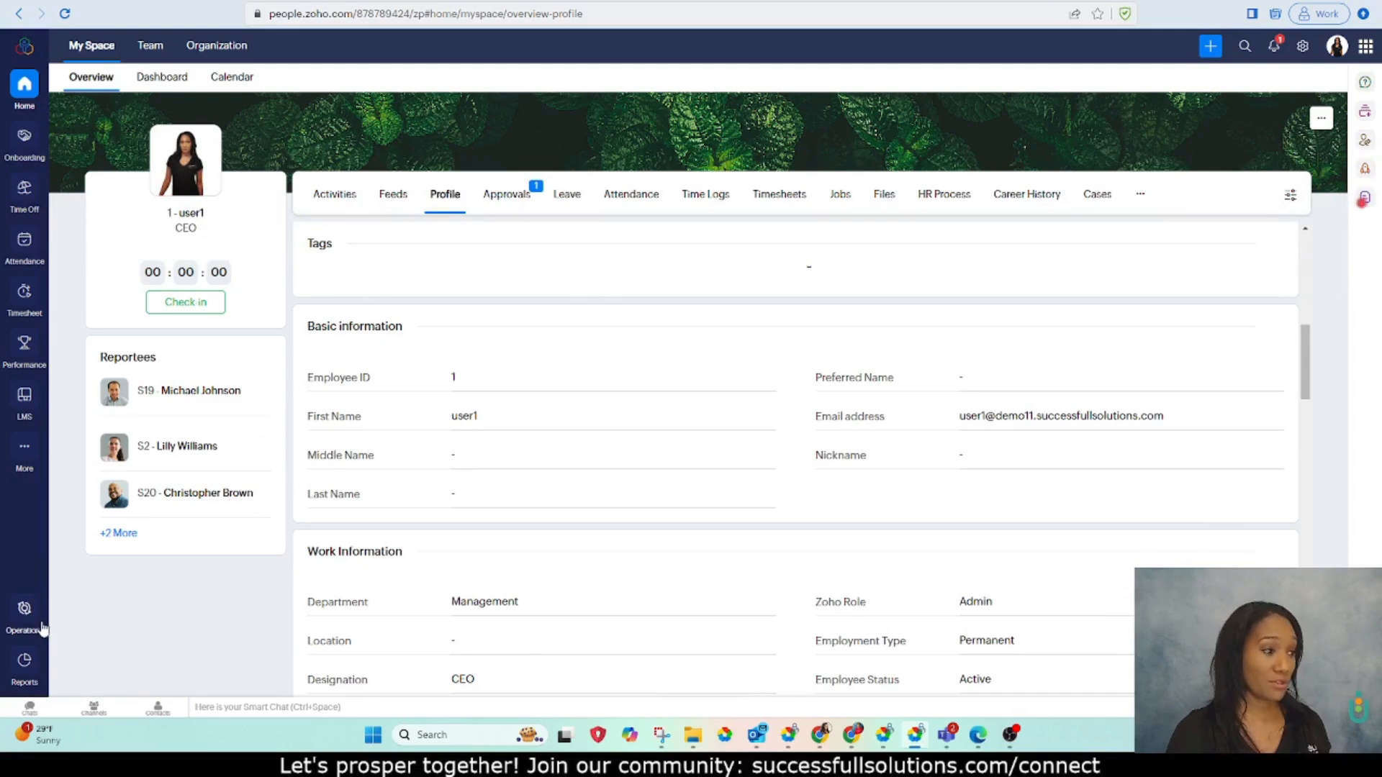
- View the Performance Appraisal form in the Performance service's Extend Service settings, close it and return to the main settings
click(1302, 47)
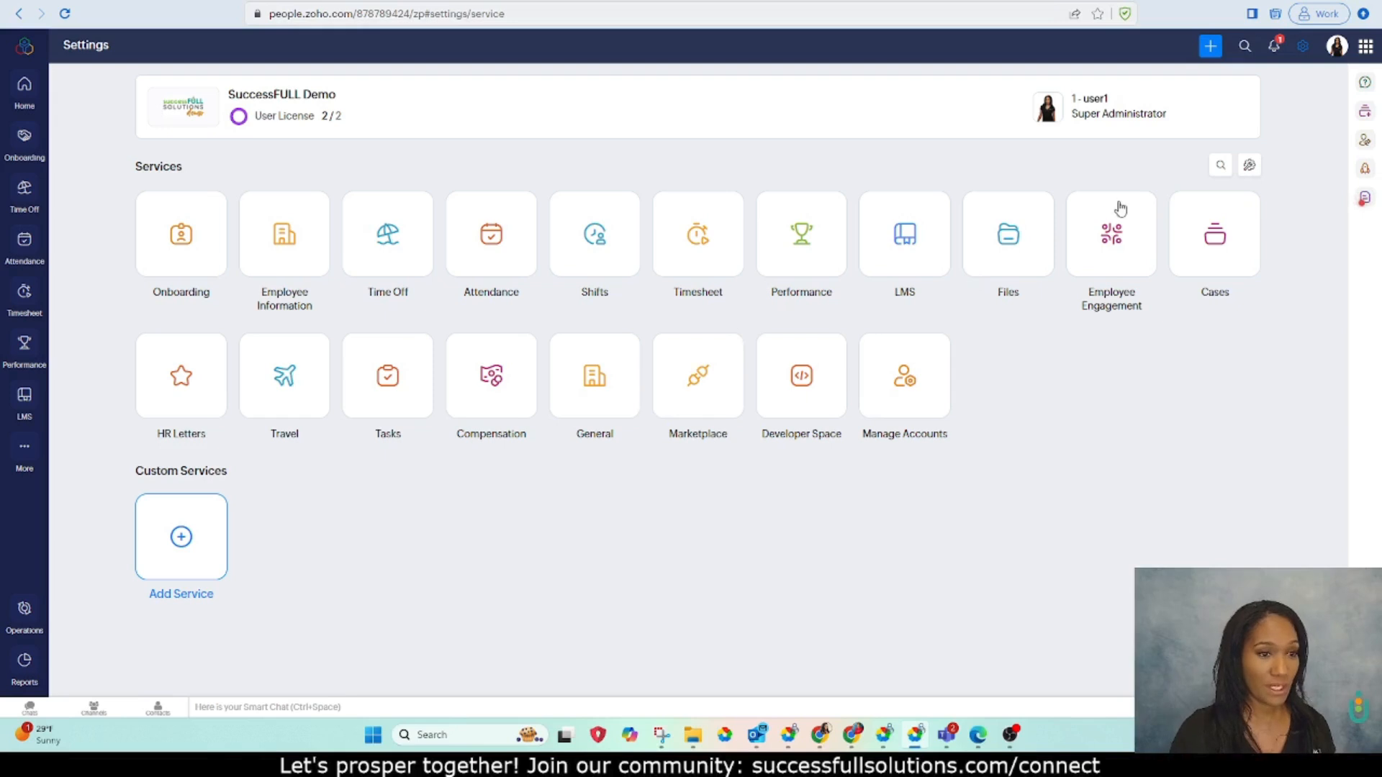
click(786, 246)
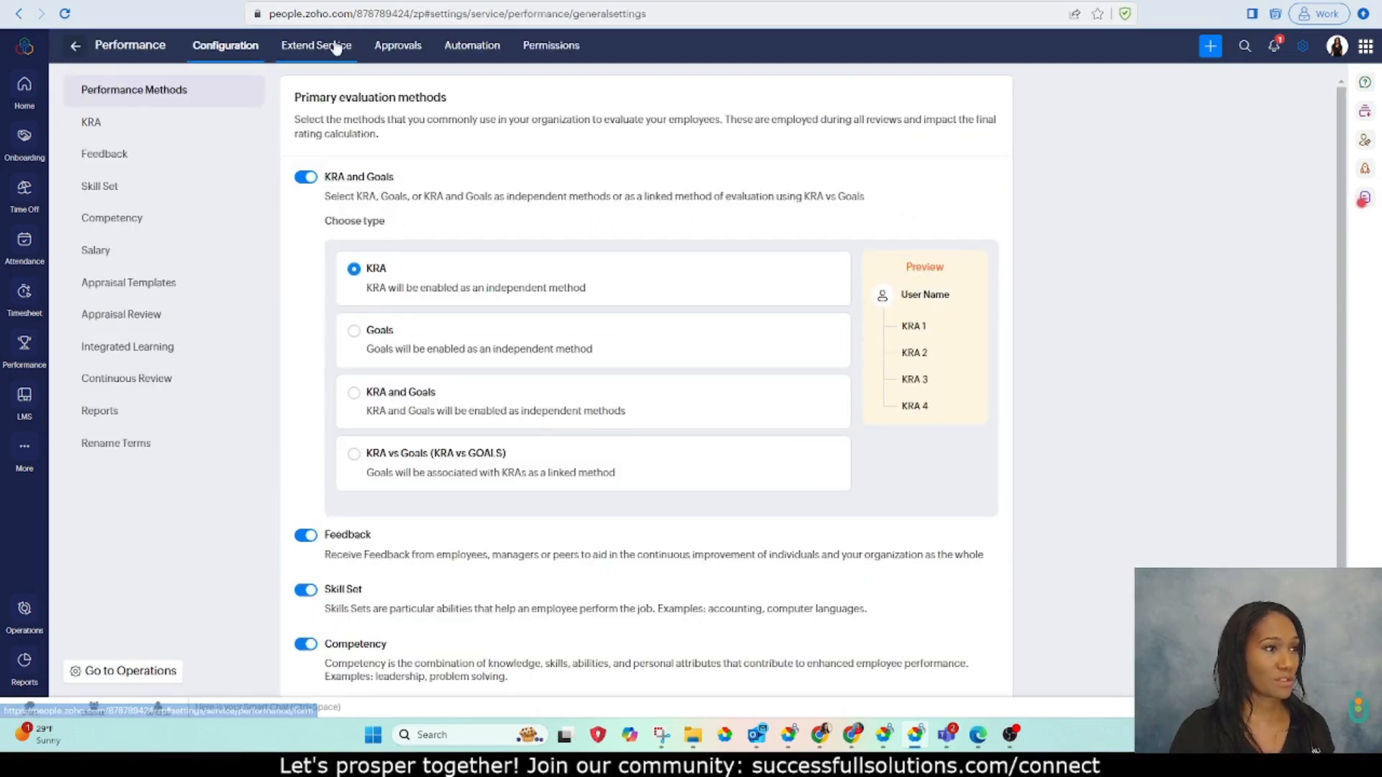
click(308, 61)
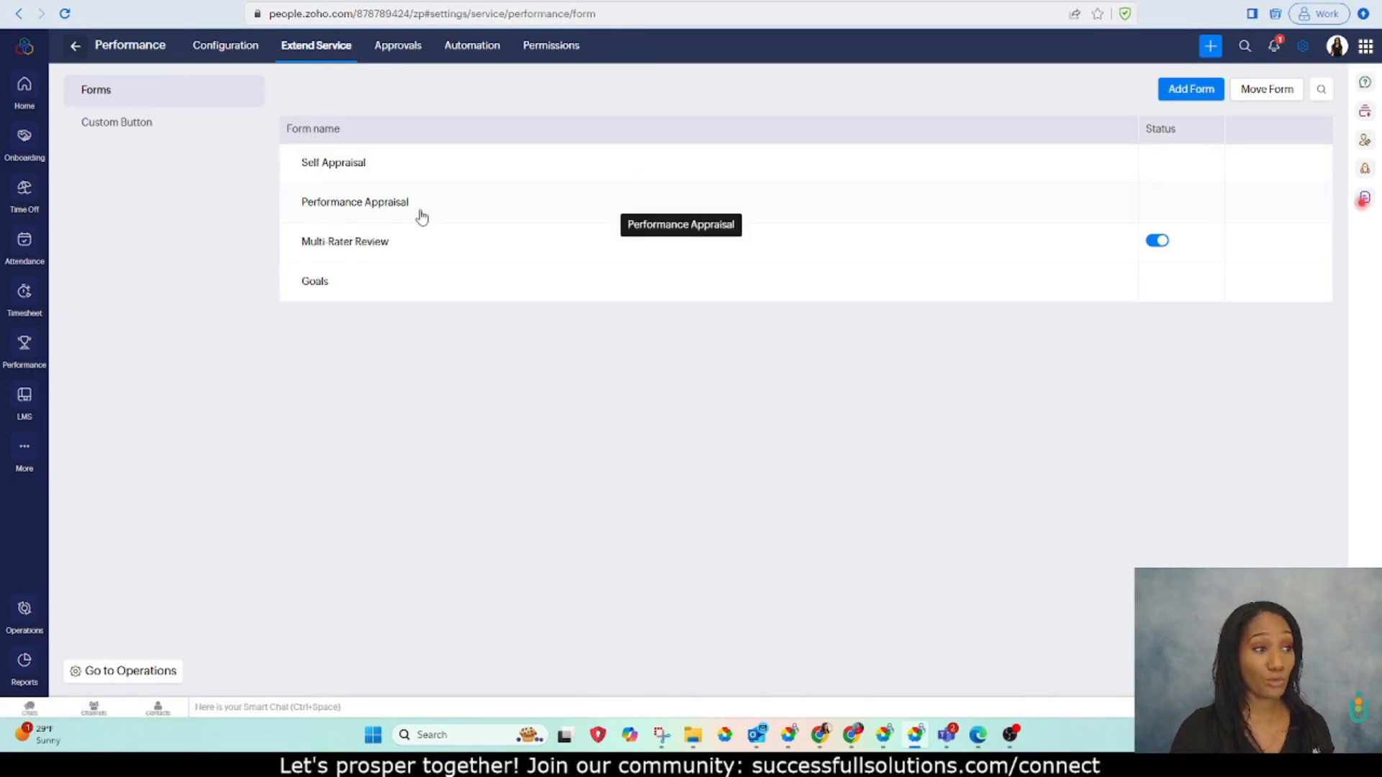
click(382, 210)
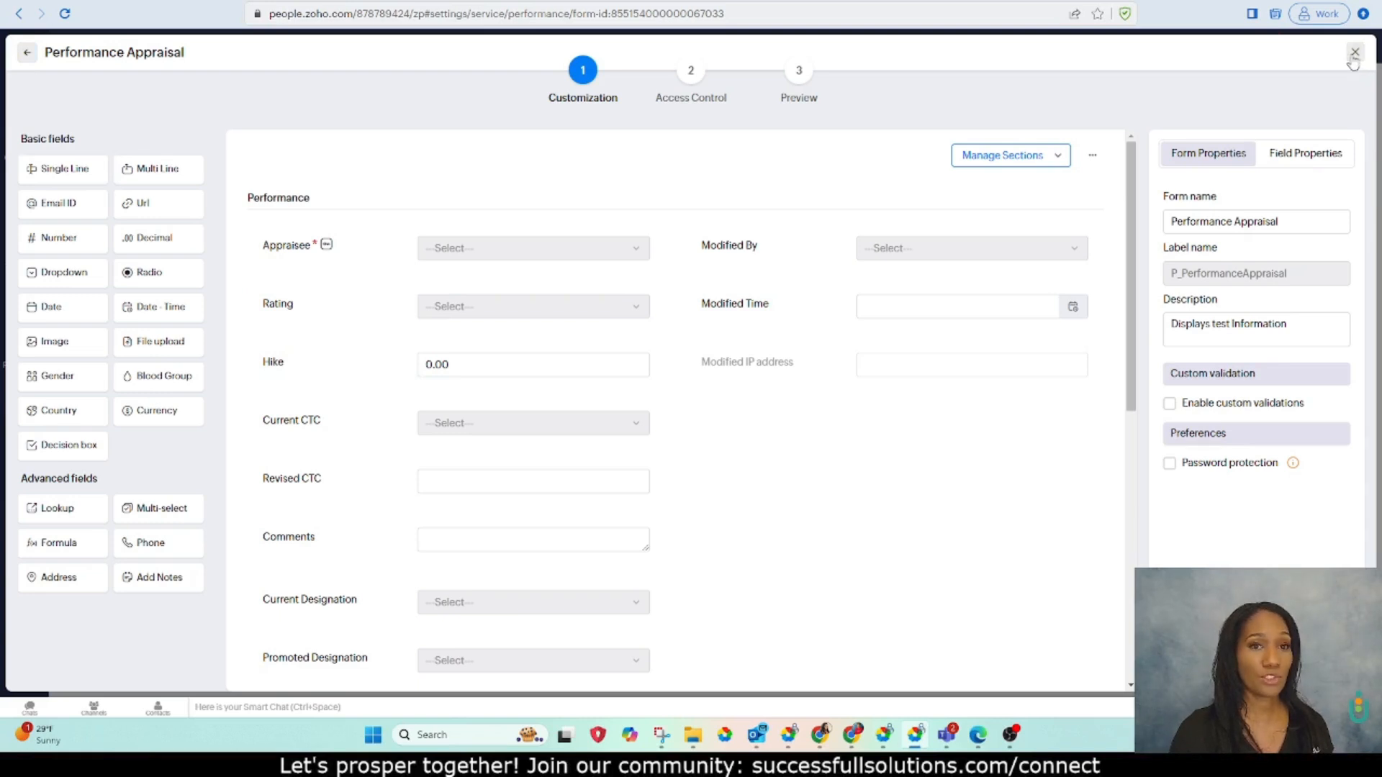
click(1355, 53)
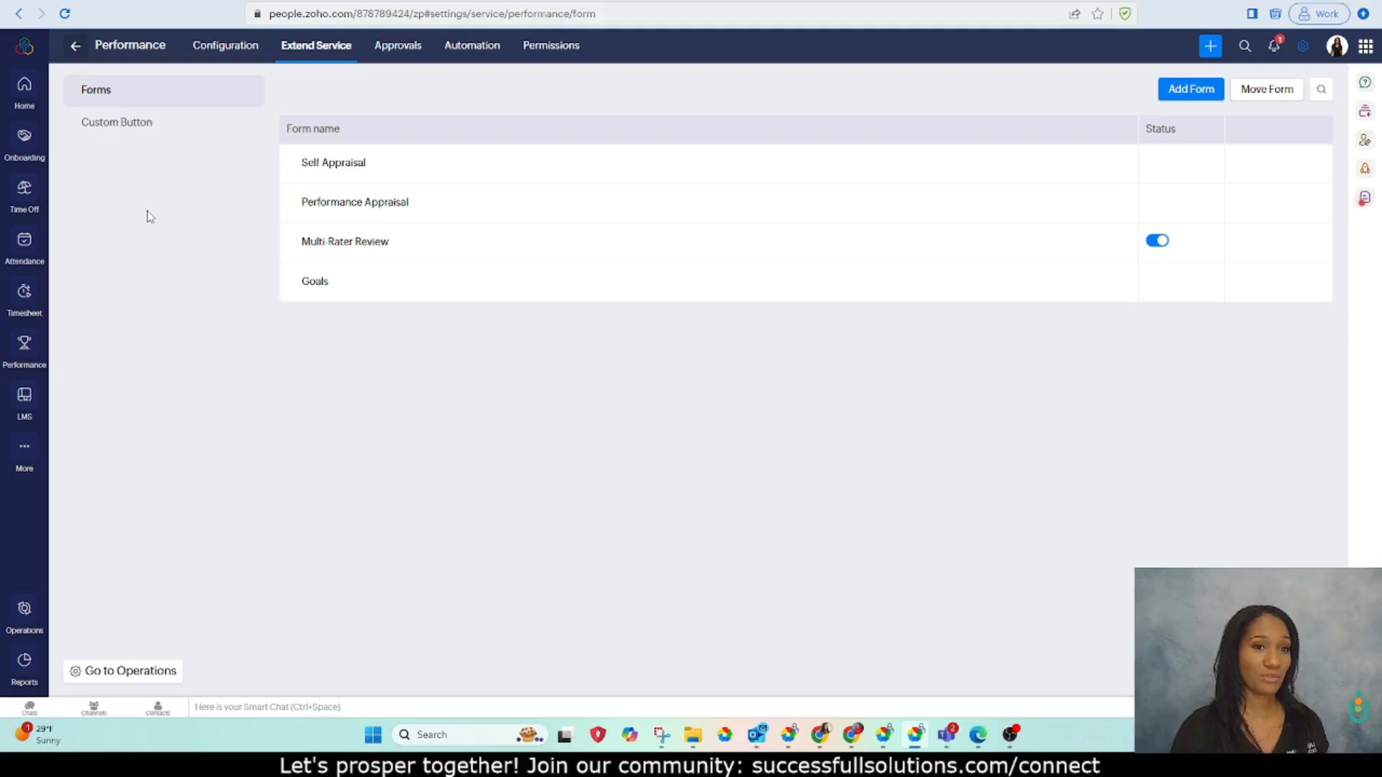
click(75, 45)
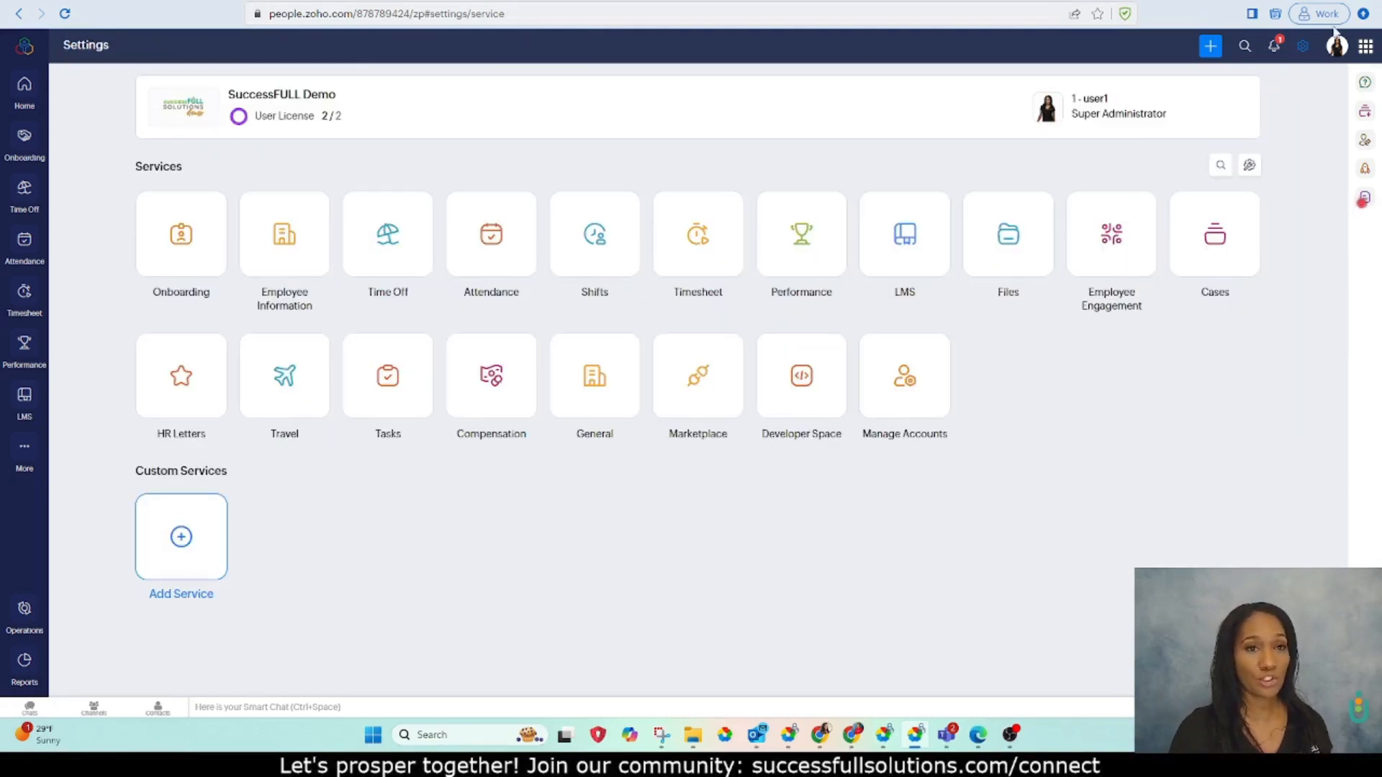
click(1302, 49)
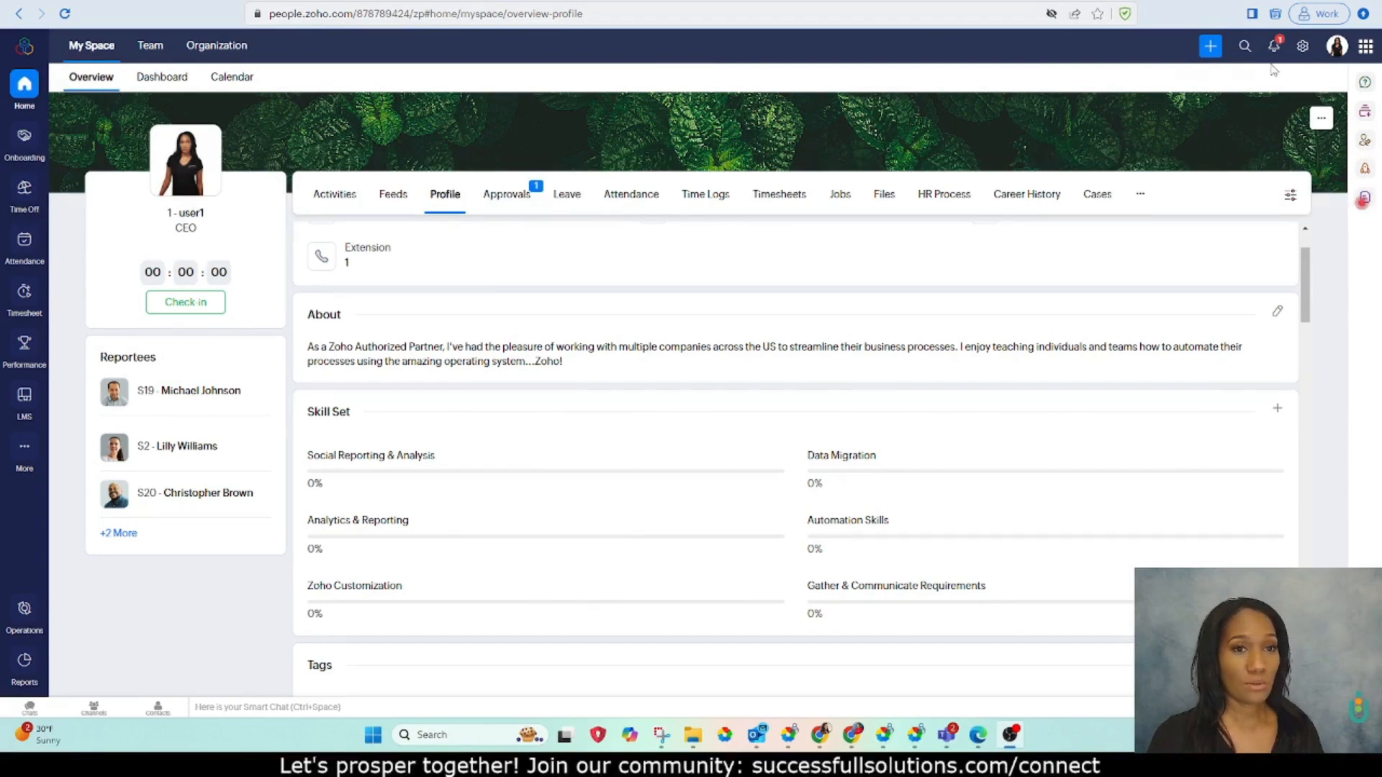
- Examine the General service's automation options, including workflows, blueprints, actions such as email alerts, and templates
click(1303, 47)
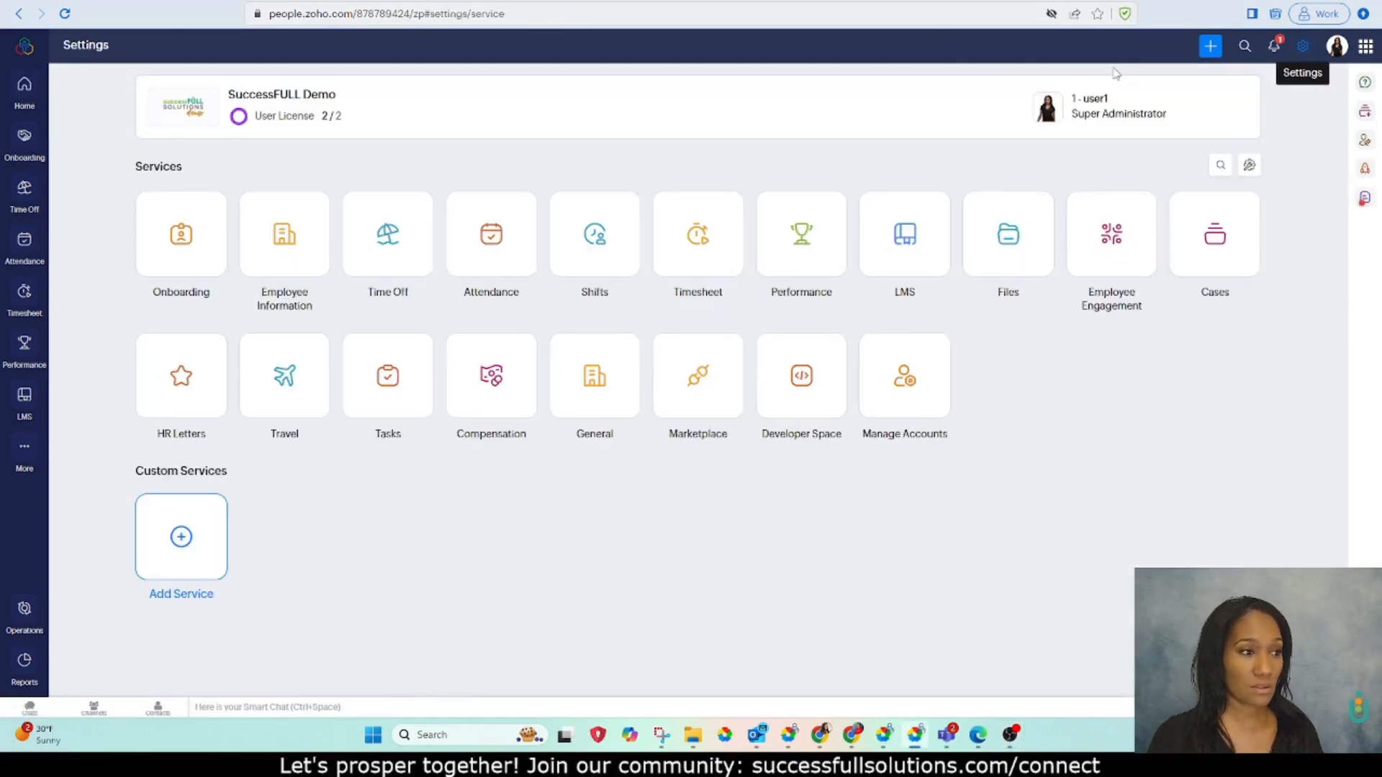
click(592, 378)
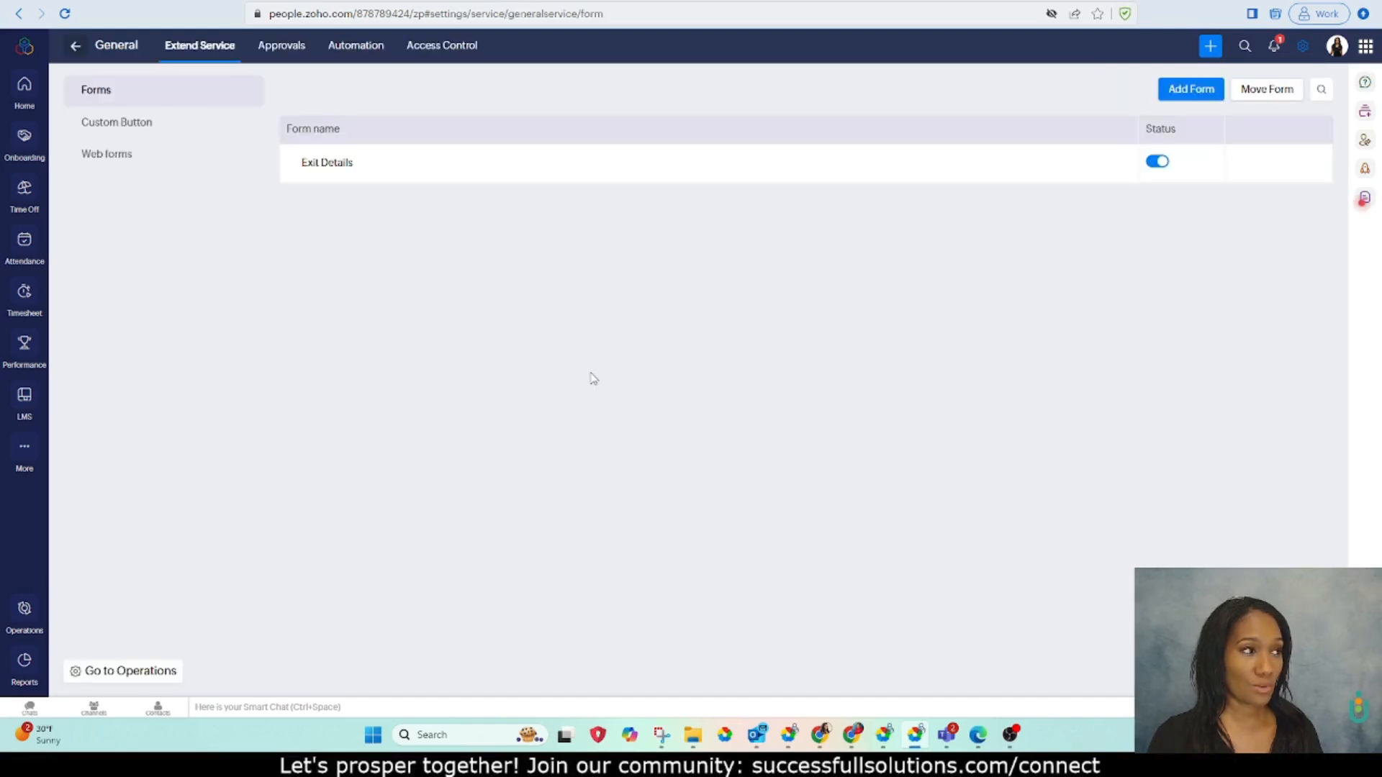
click(364, 46)
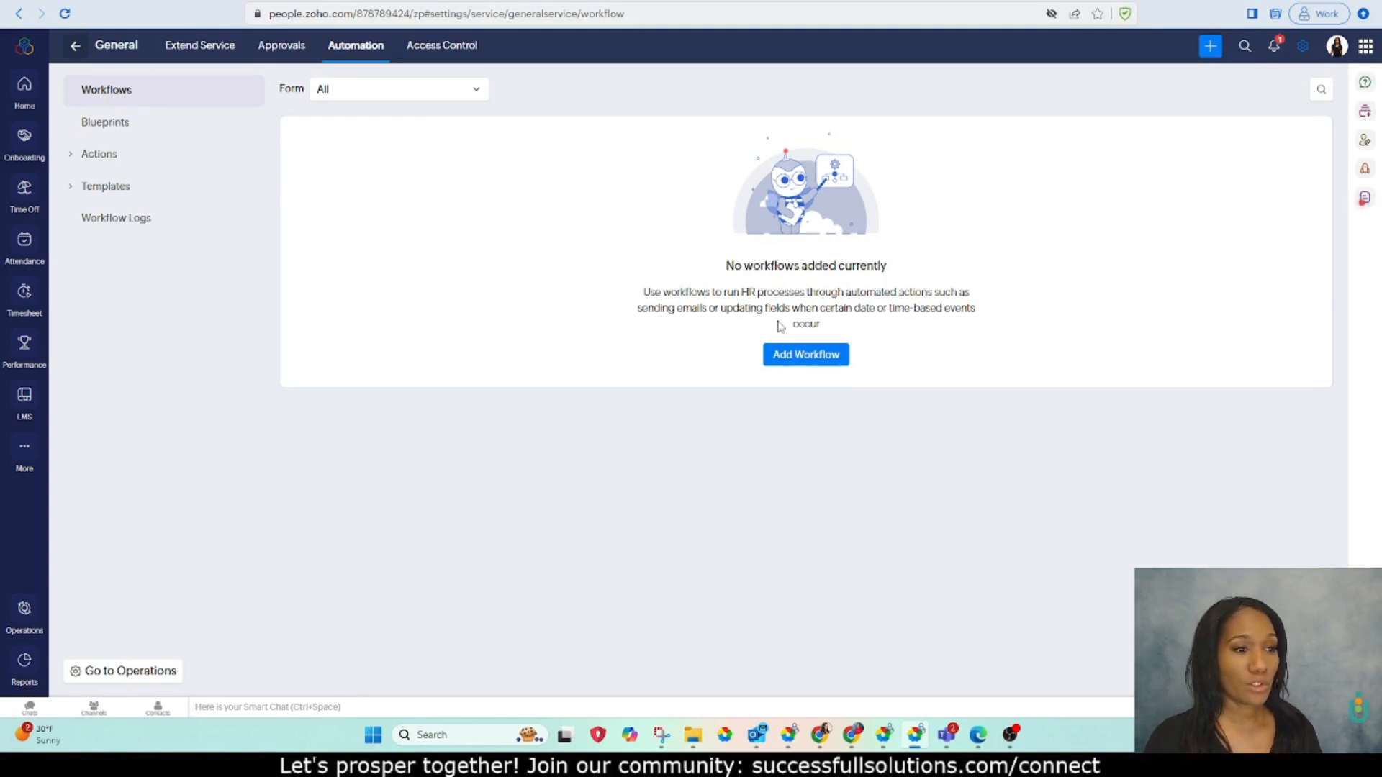
click(101, 123)
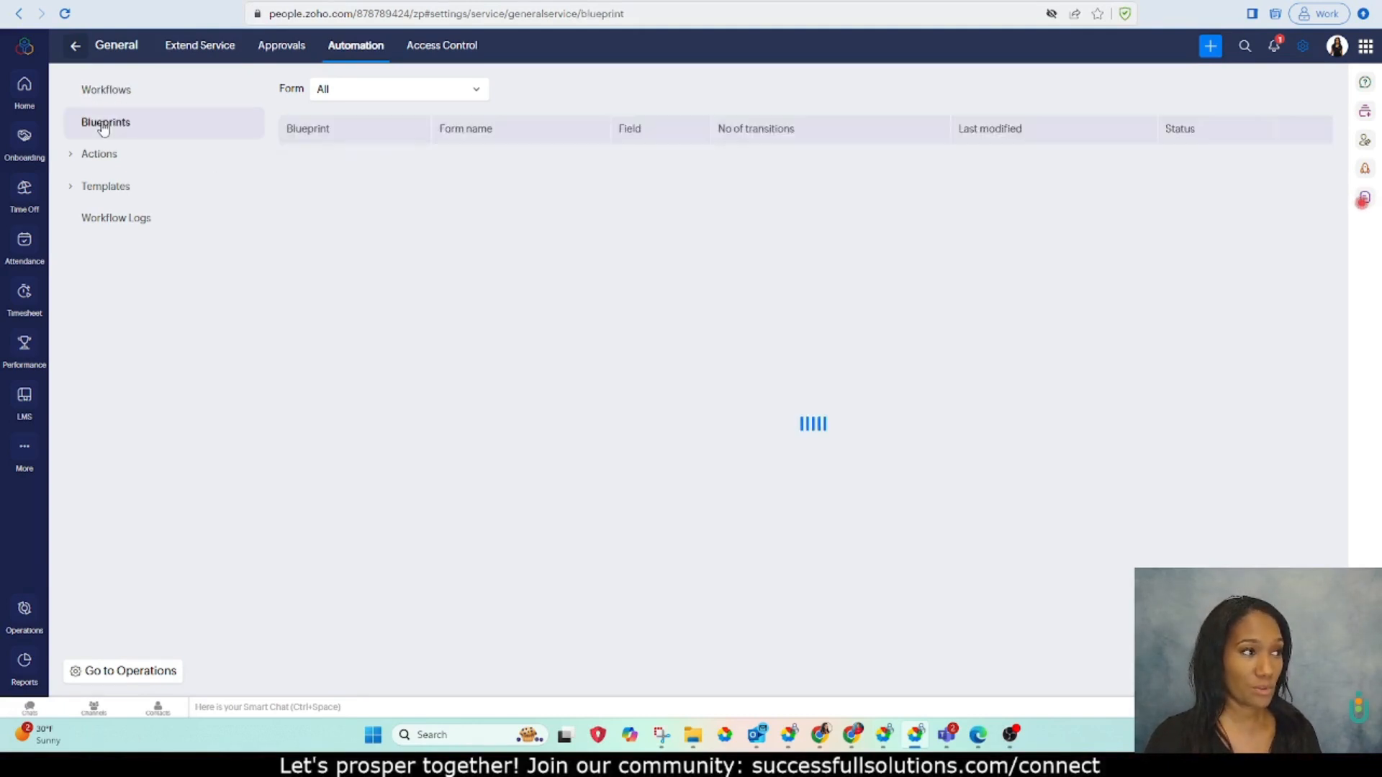
click(71, 154)
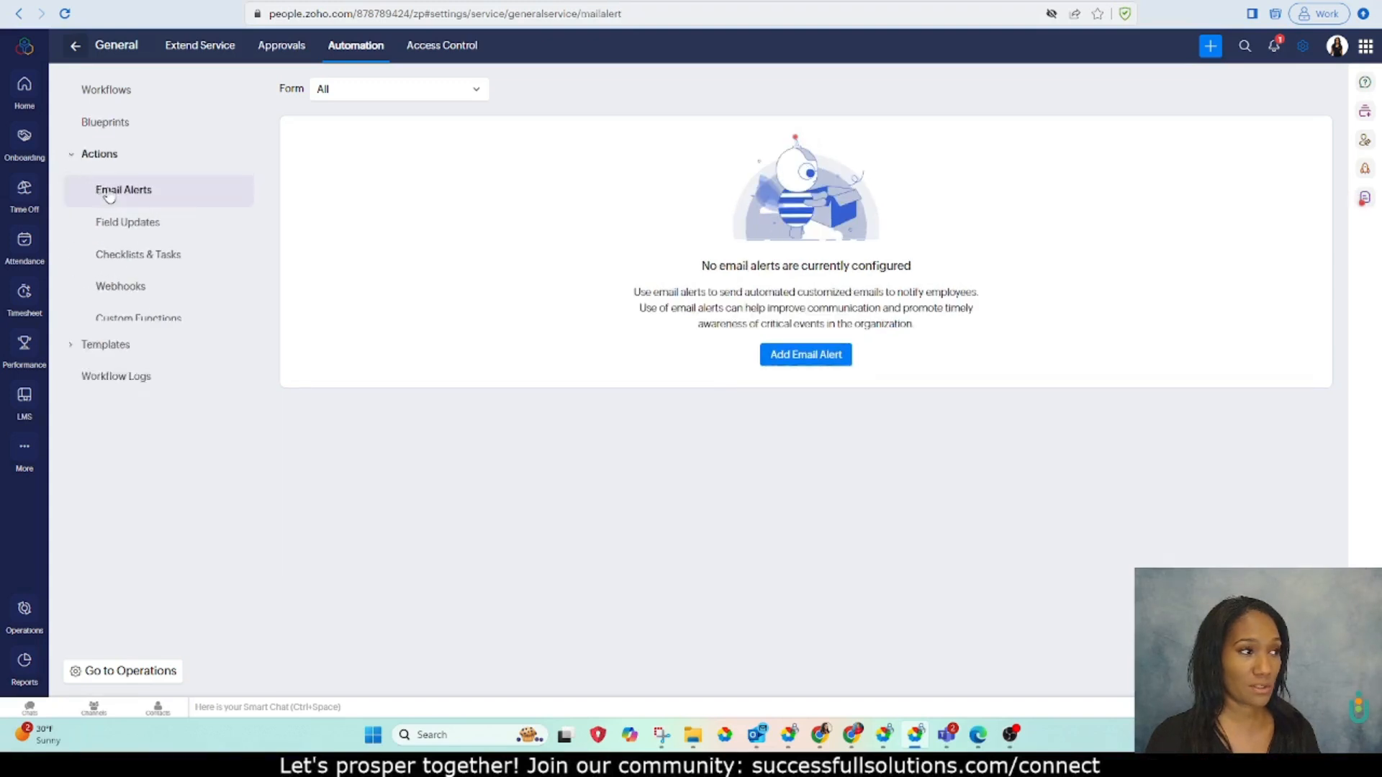
click(128, 227)
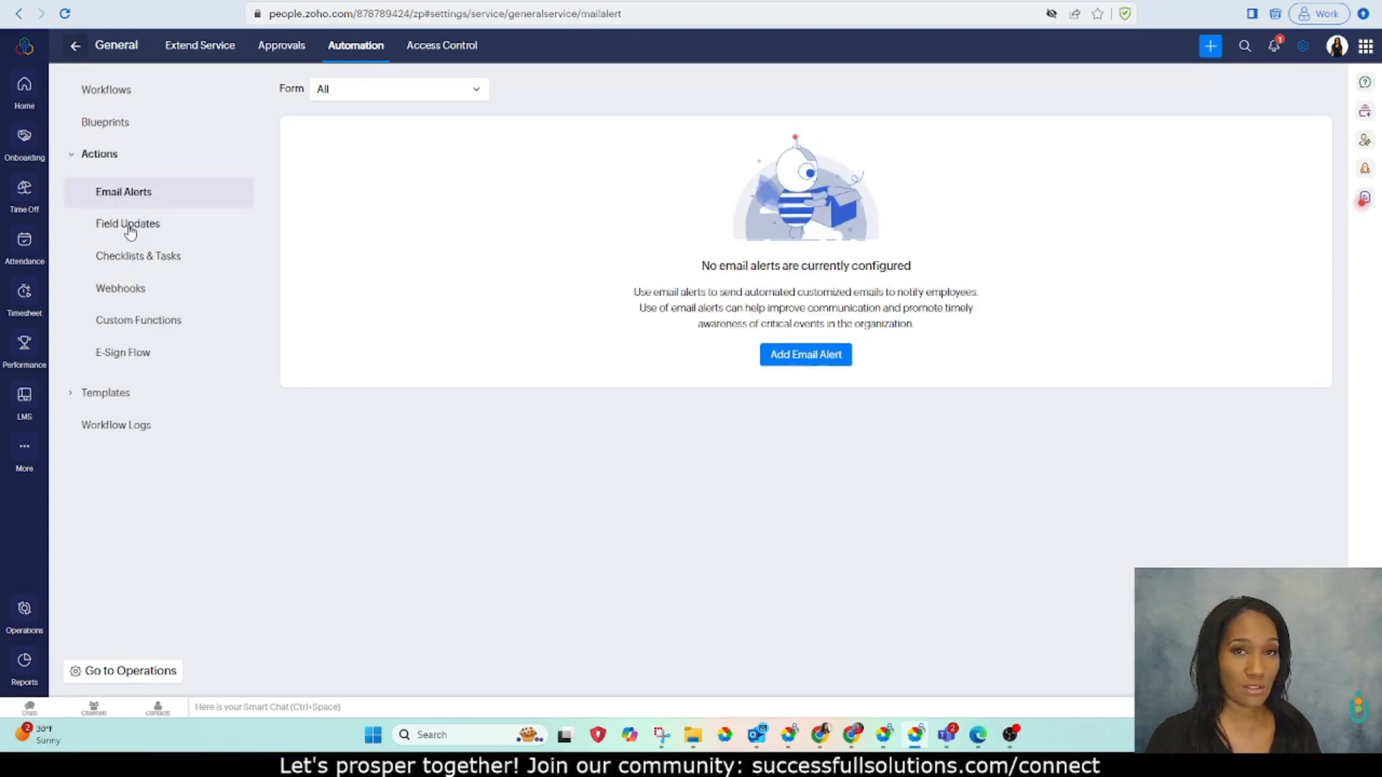
click(110, 322)
click(71, 401)
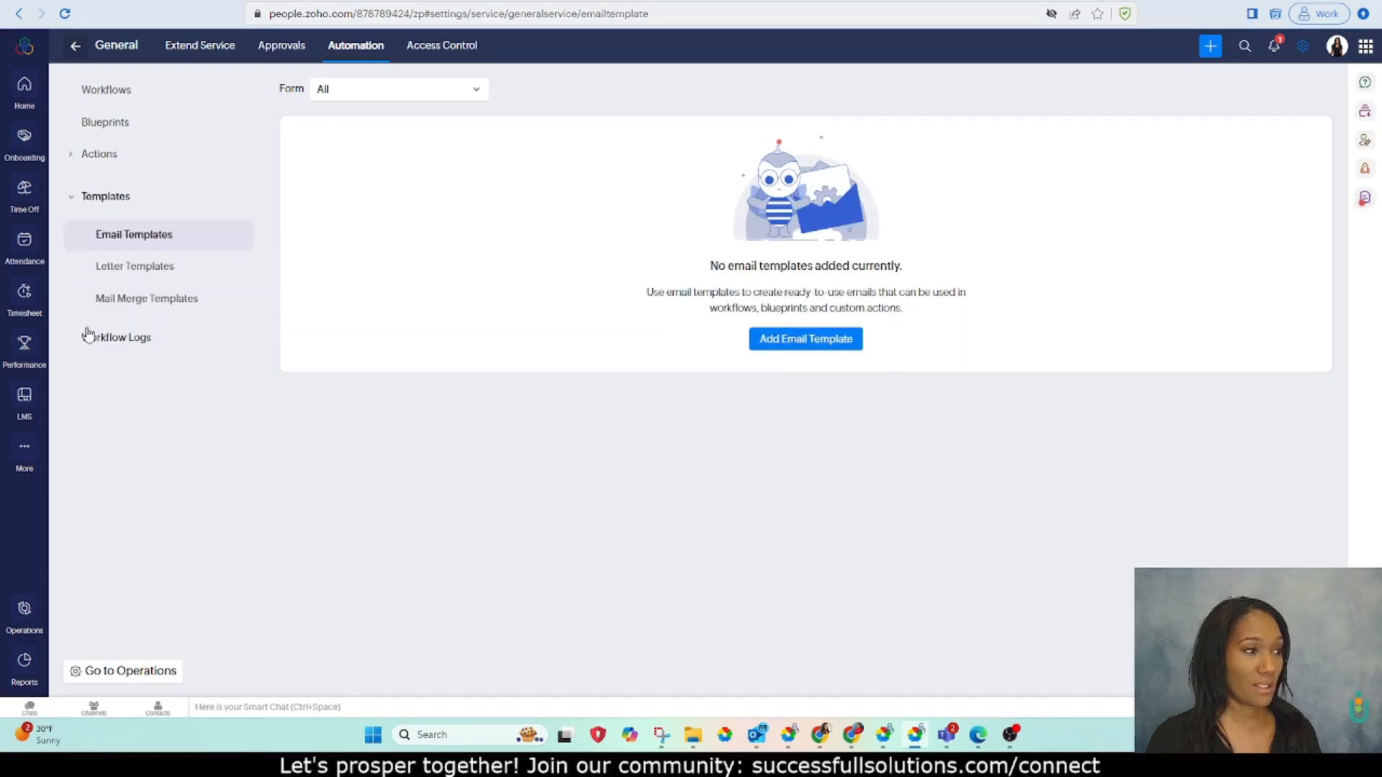
- View the General service's letter templates and mail merge templates, and return to its email templates
click(119, 267)
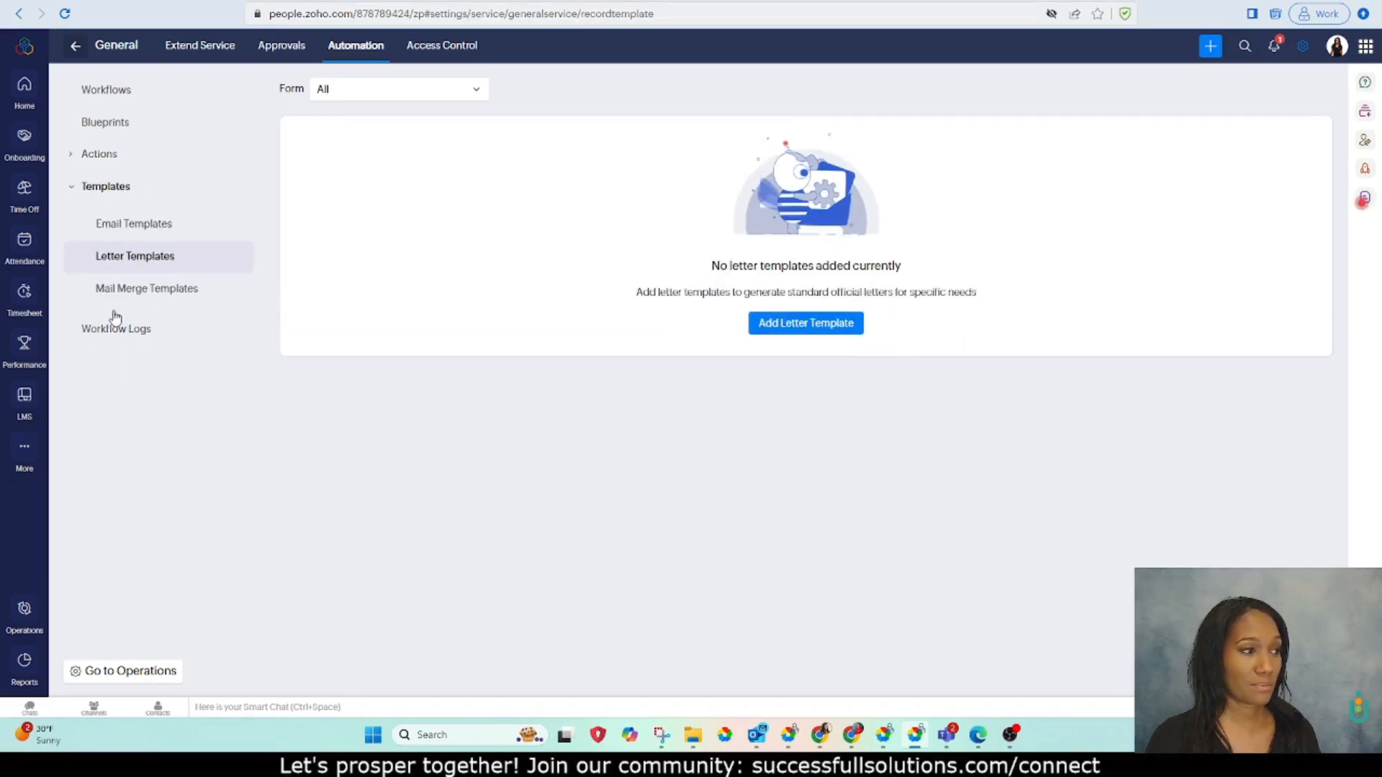
click(118, 292)
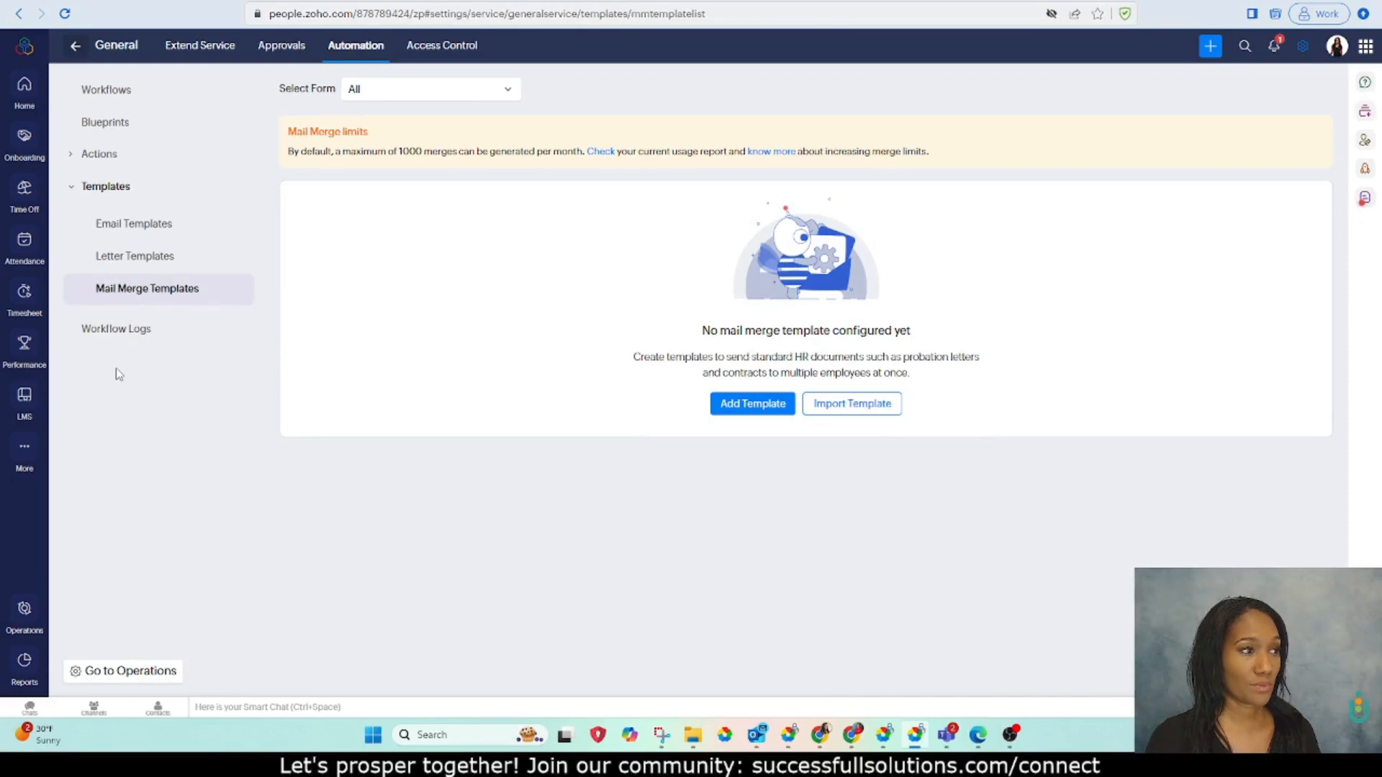
click(155, 235)
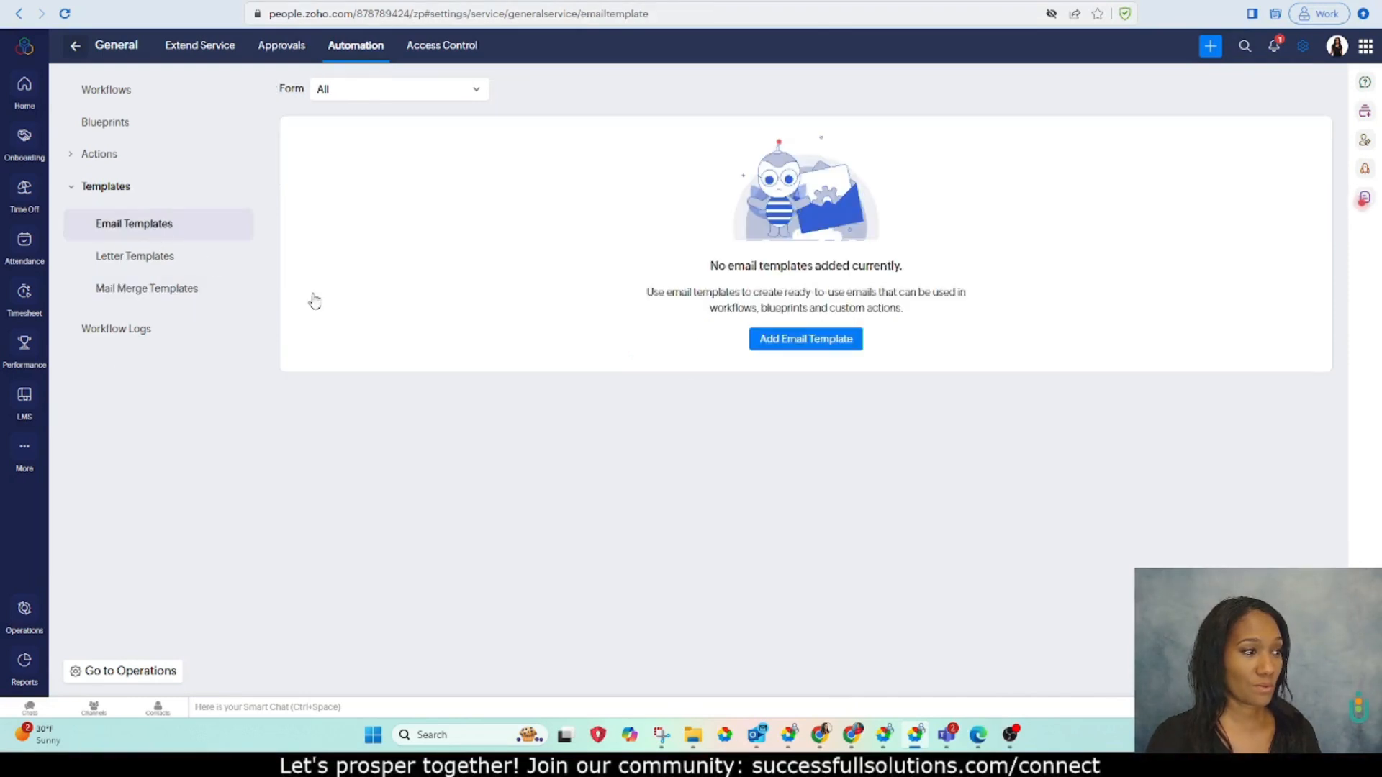
- Open a new email template, check which forms it can be based on, cancel it and go to the General service's Extend Service settings
click(806, 338)
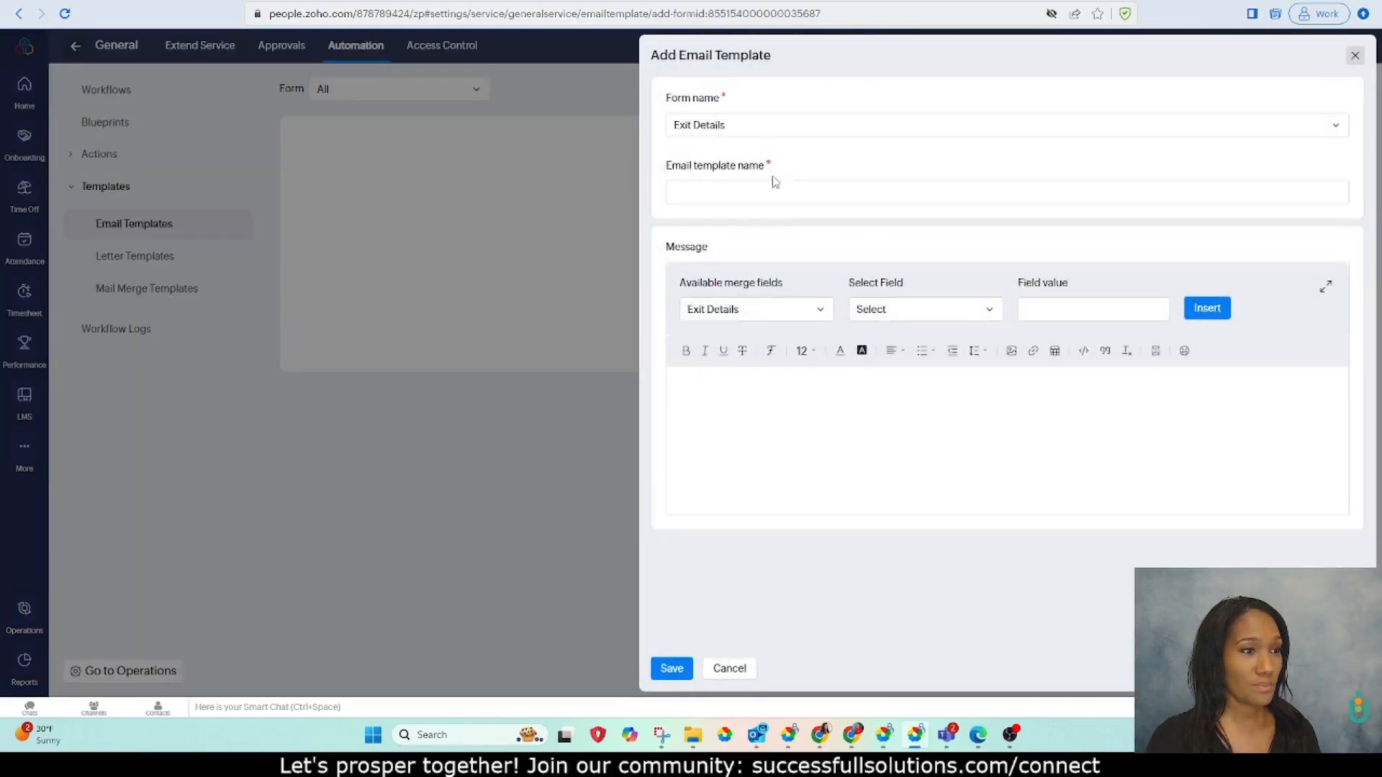
click(759, 130)
click(759, 130)
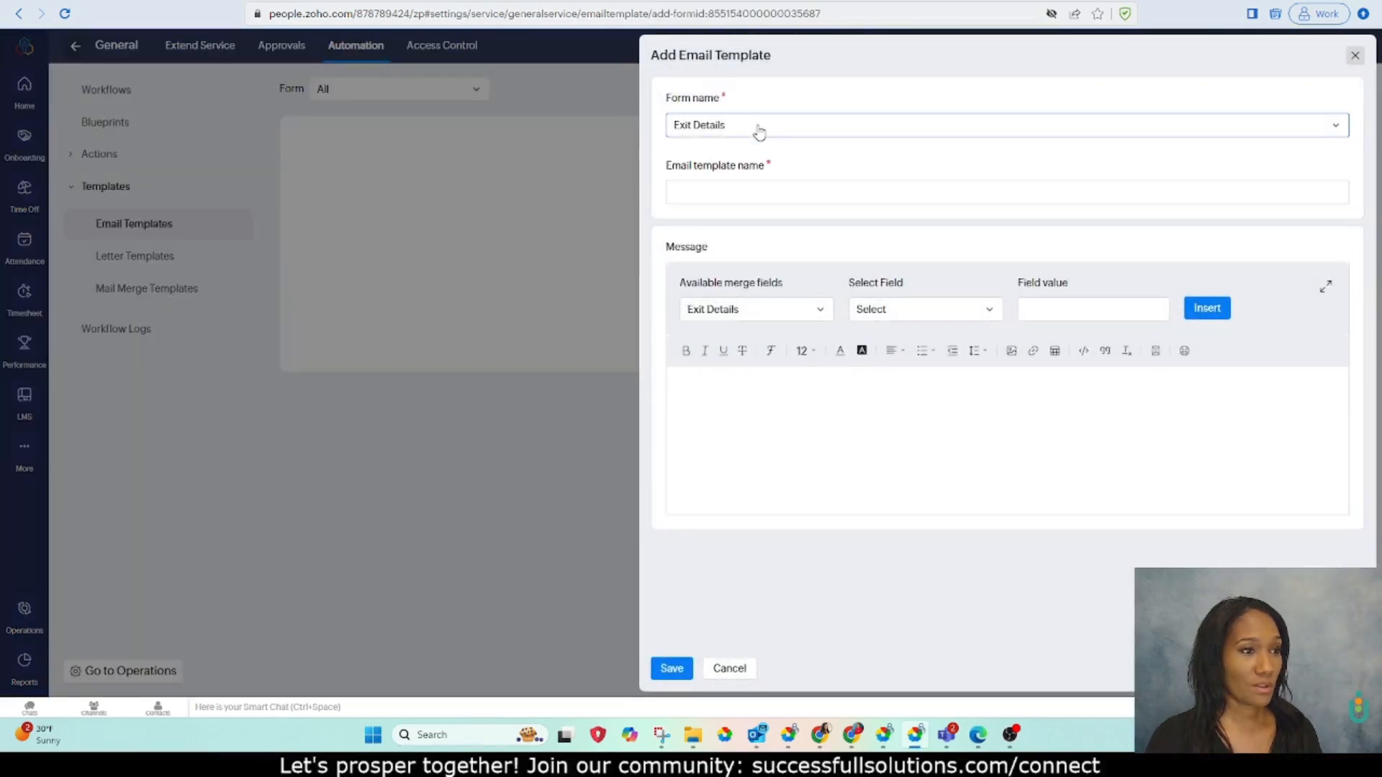
click(693, 128)
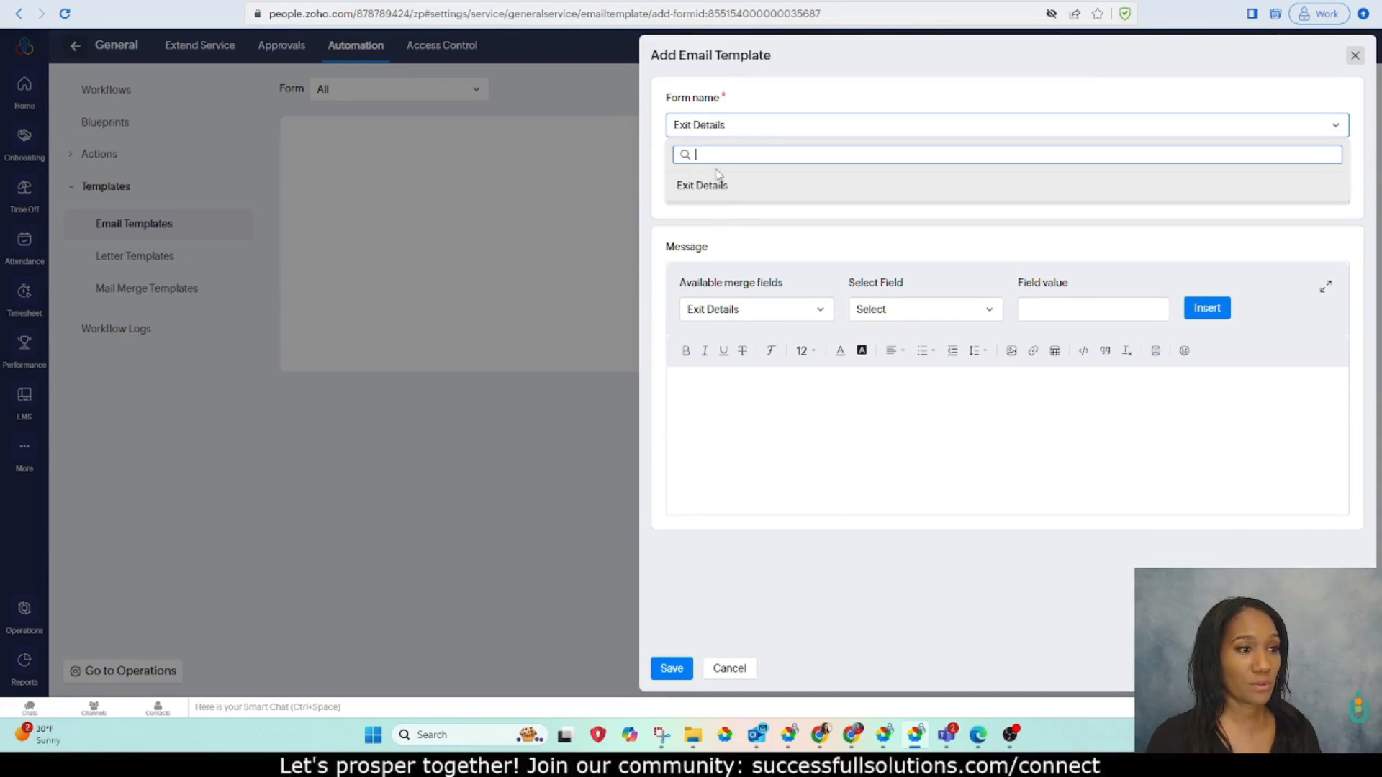
click(730, 669)
click(199, 45)
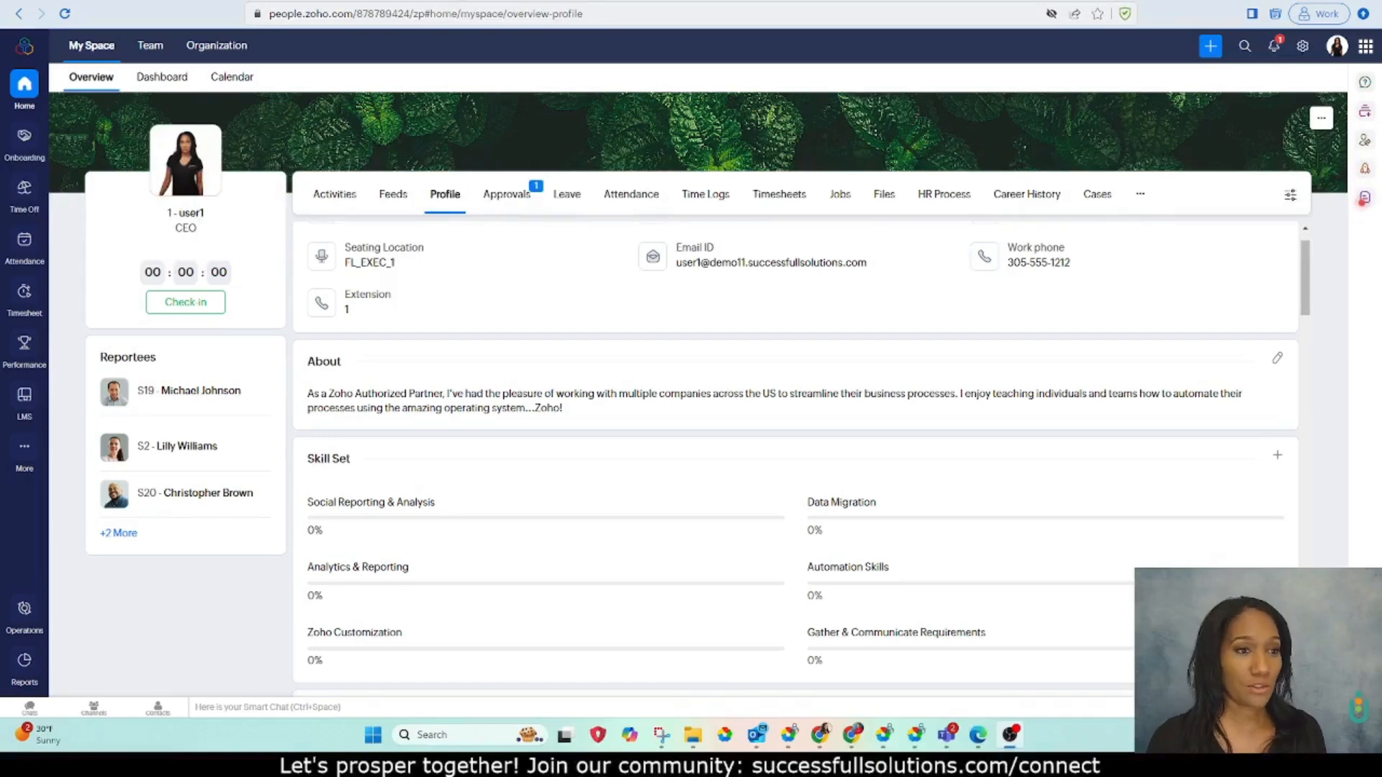
- Open the Manage Accounts settings, view the Team member user's employee record and close it
click(1304, 49)
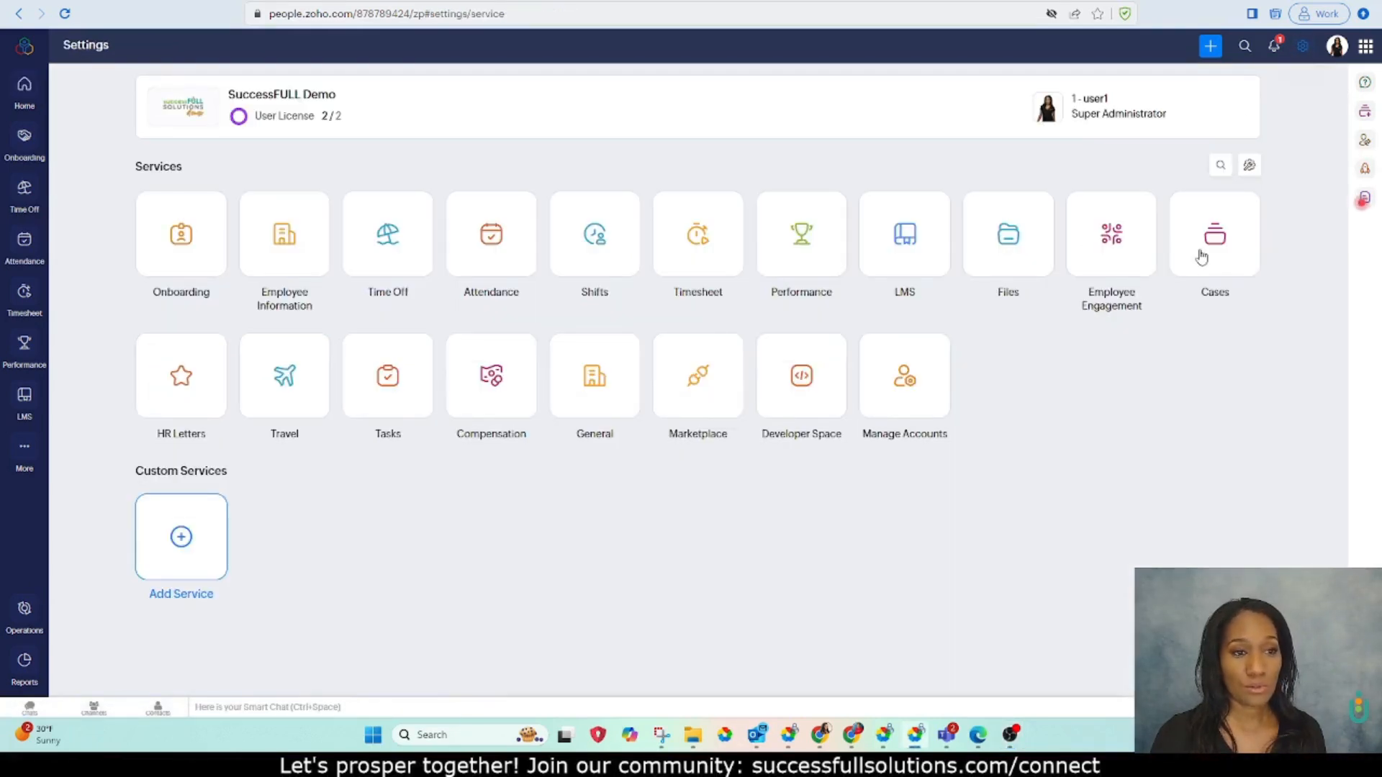
click(905, 394)
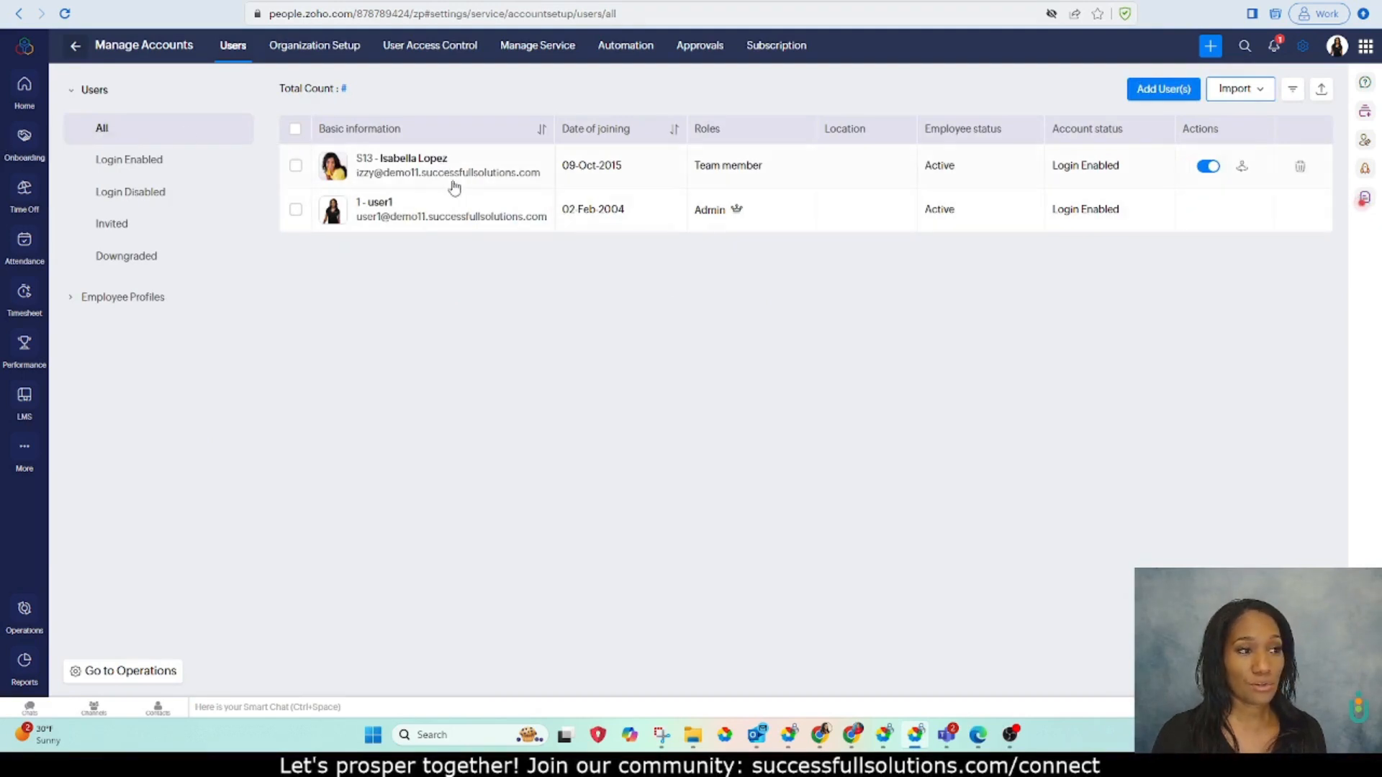
click(498, 160)
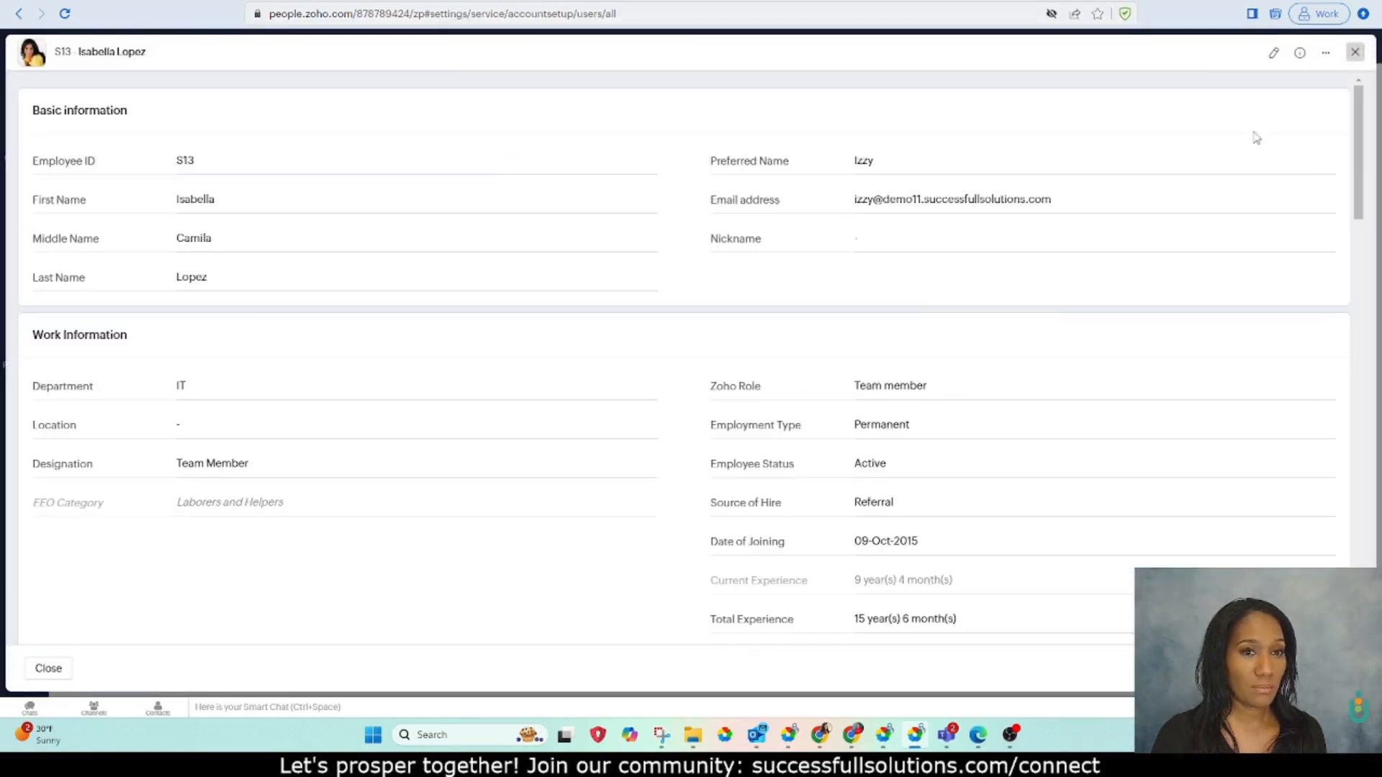
click(1355, 52)
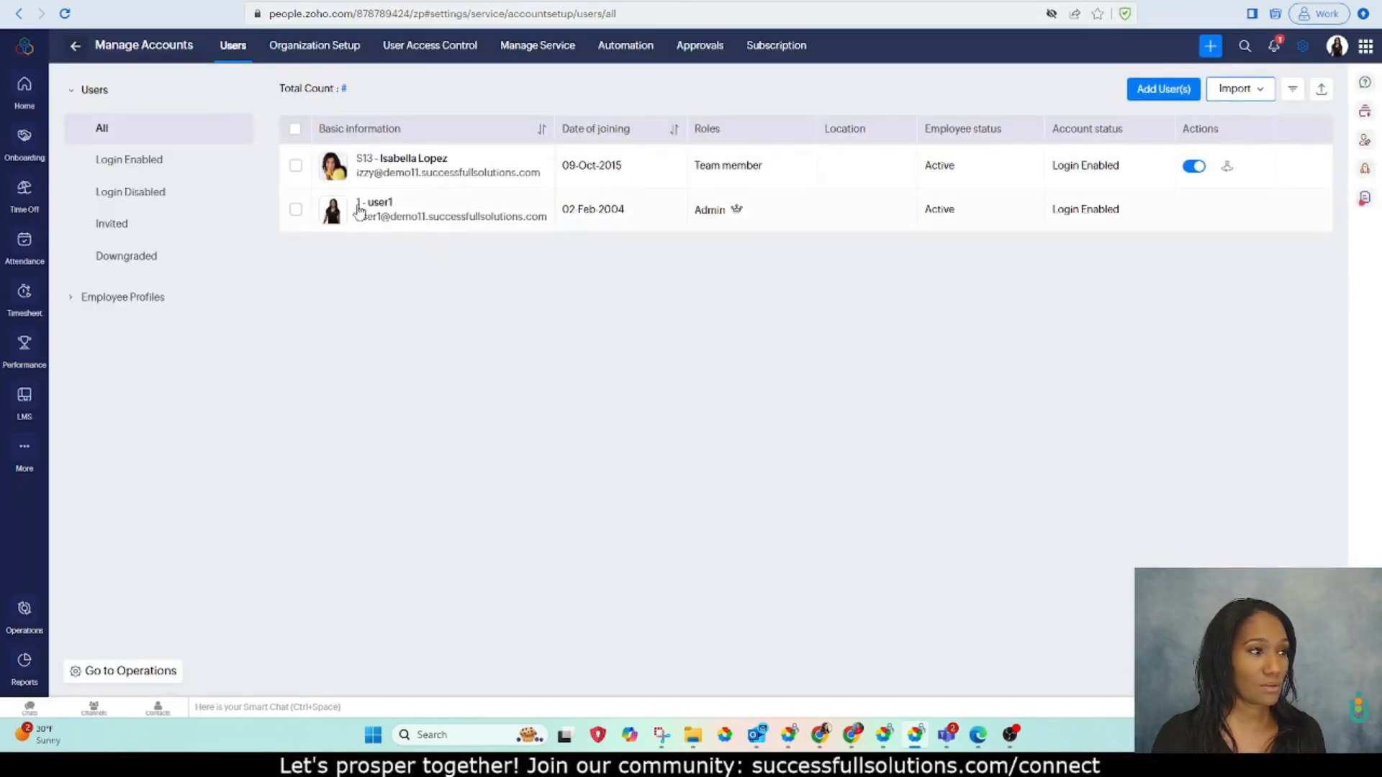
- Check the bulk actions for the Team member user and review the Login Enabled, Login Disabled, Invited and Downgraded user lists
click(296, 166)
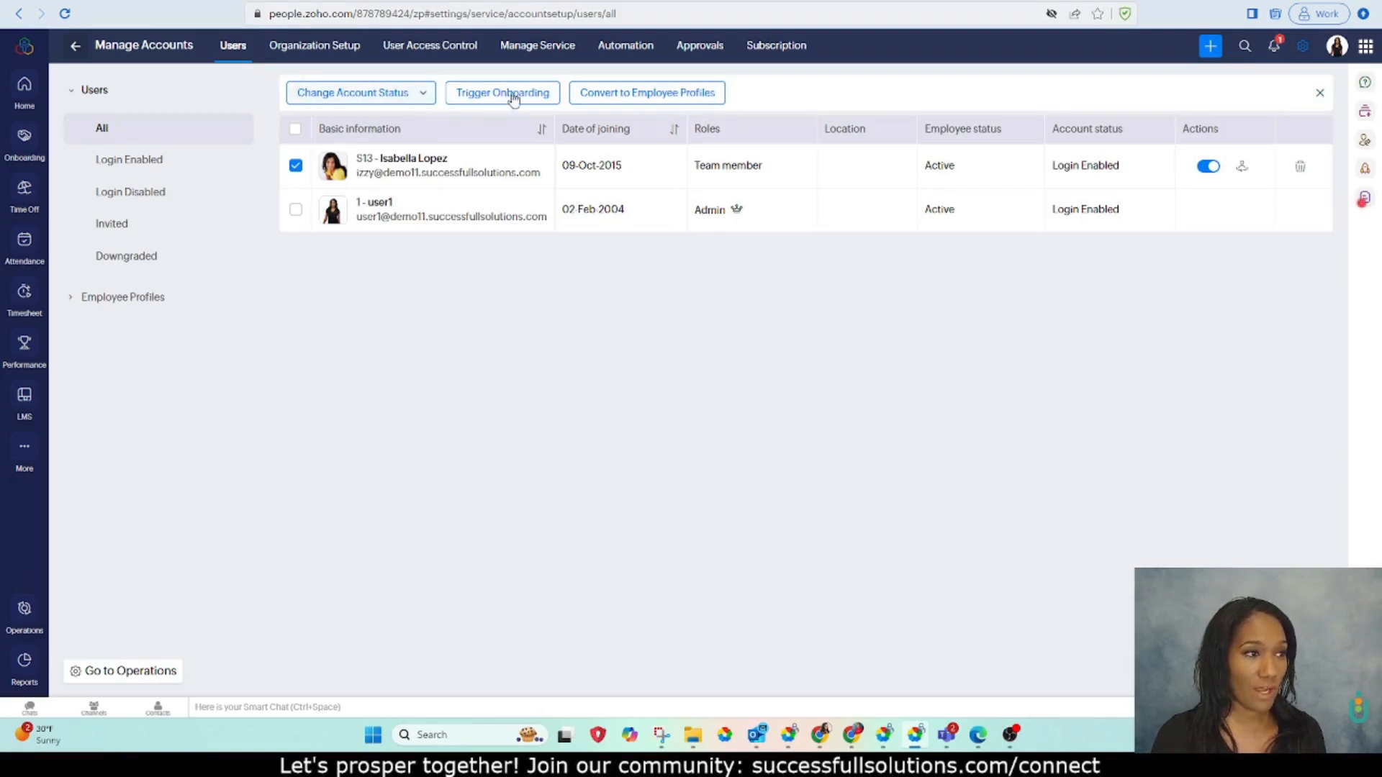
click(109, 167)
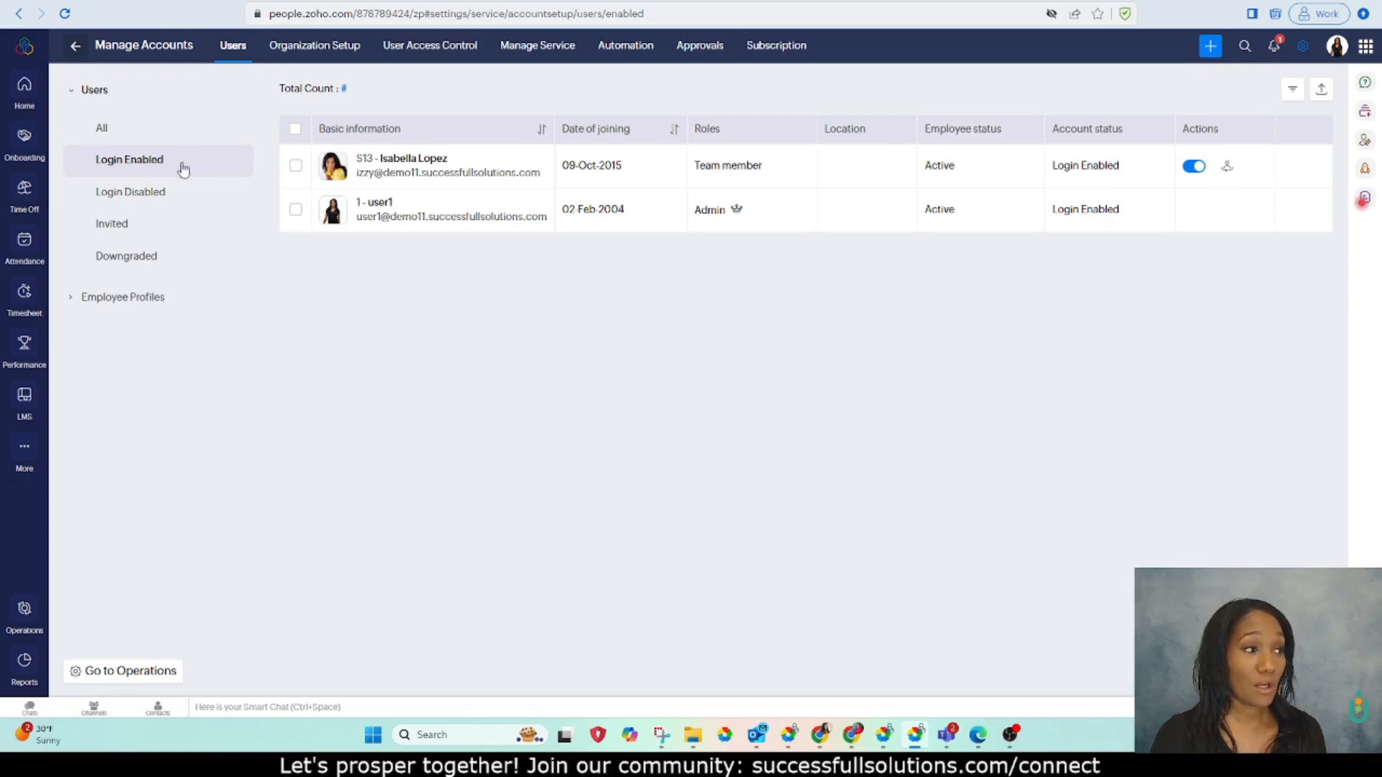
click(124, 204)
click(109, 223)
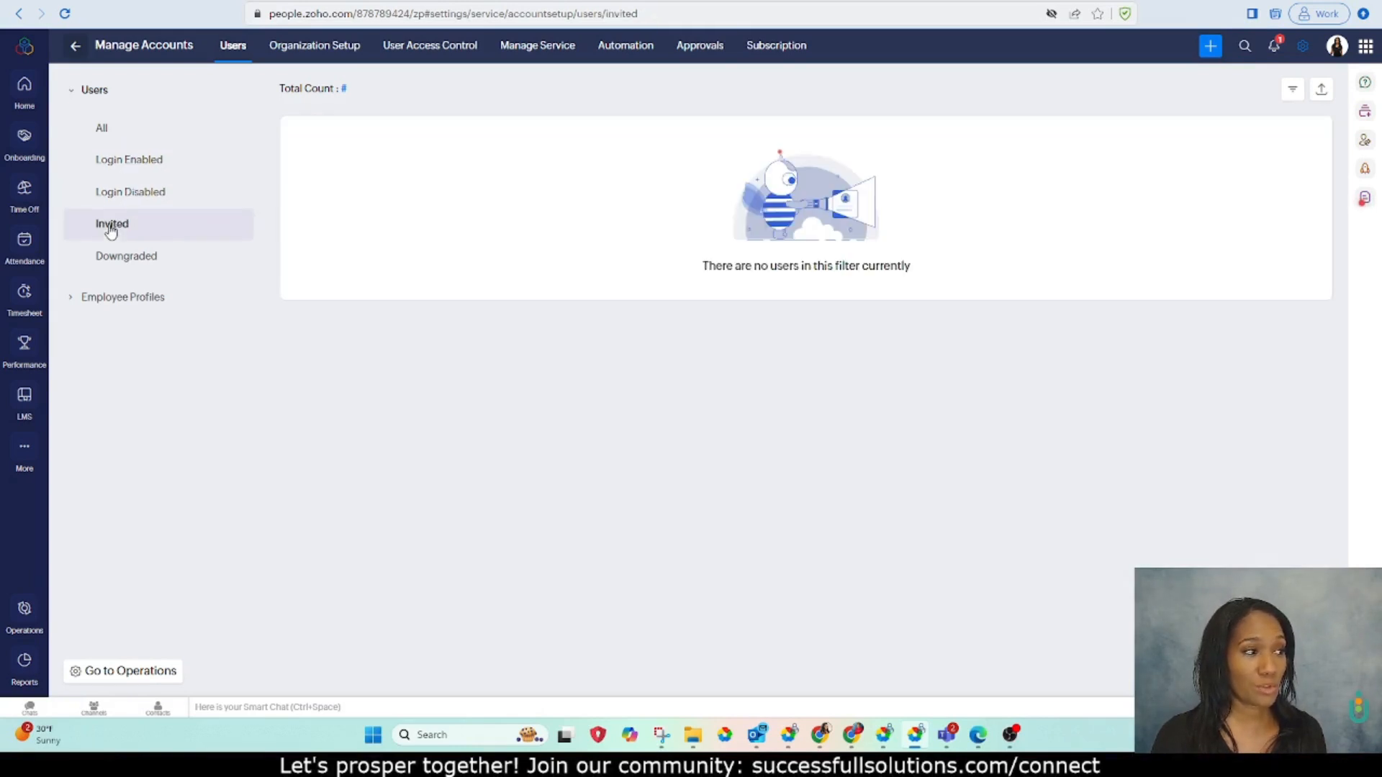
click(104, 257)
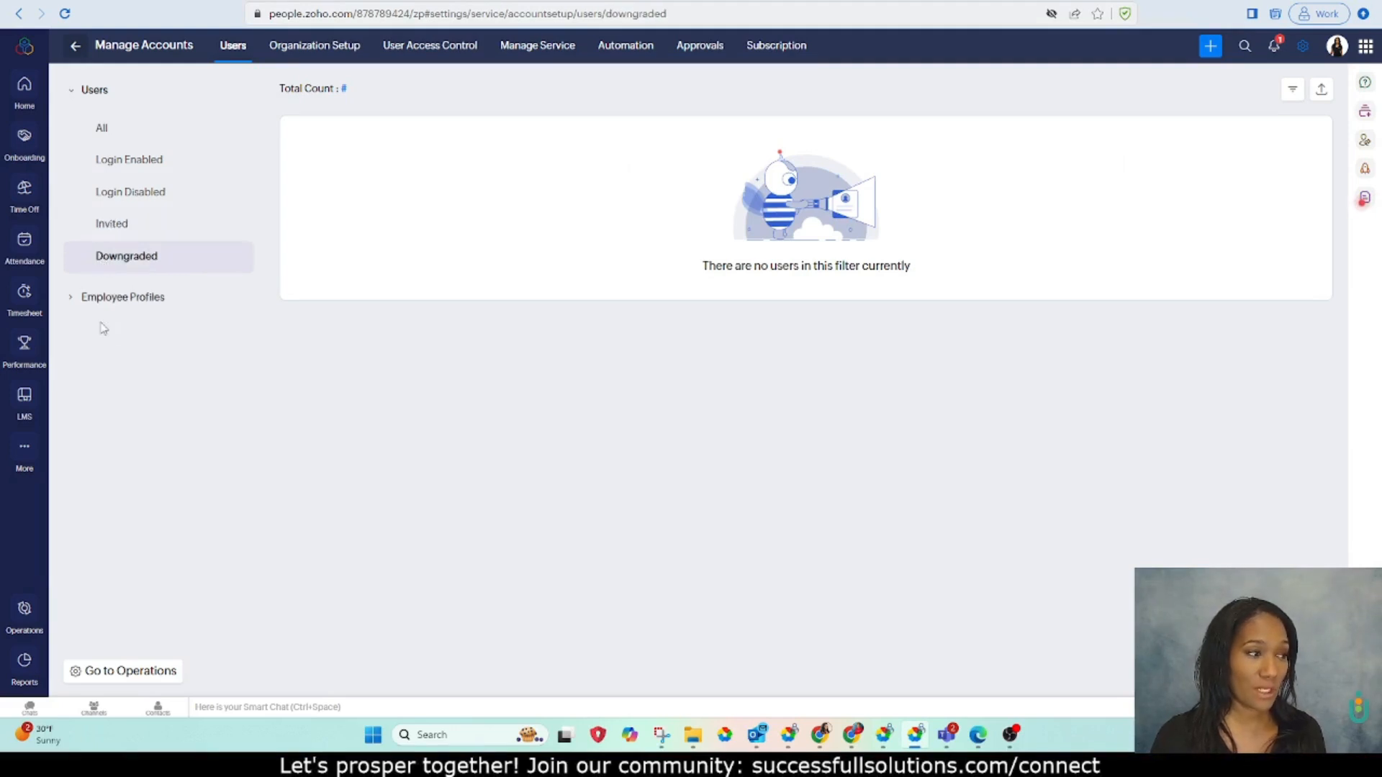
- Compare the full list of employee profiles with the list of all users
click(75, 298)
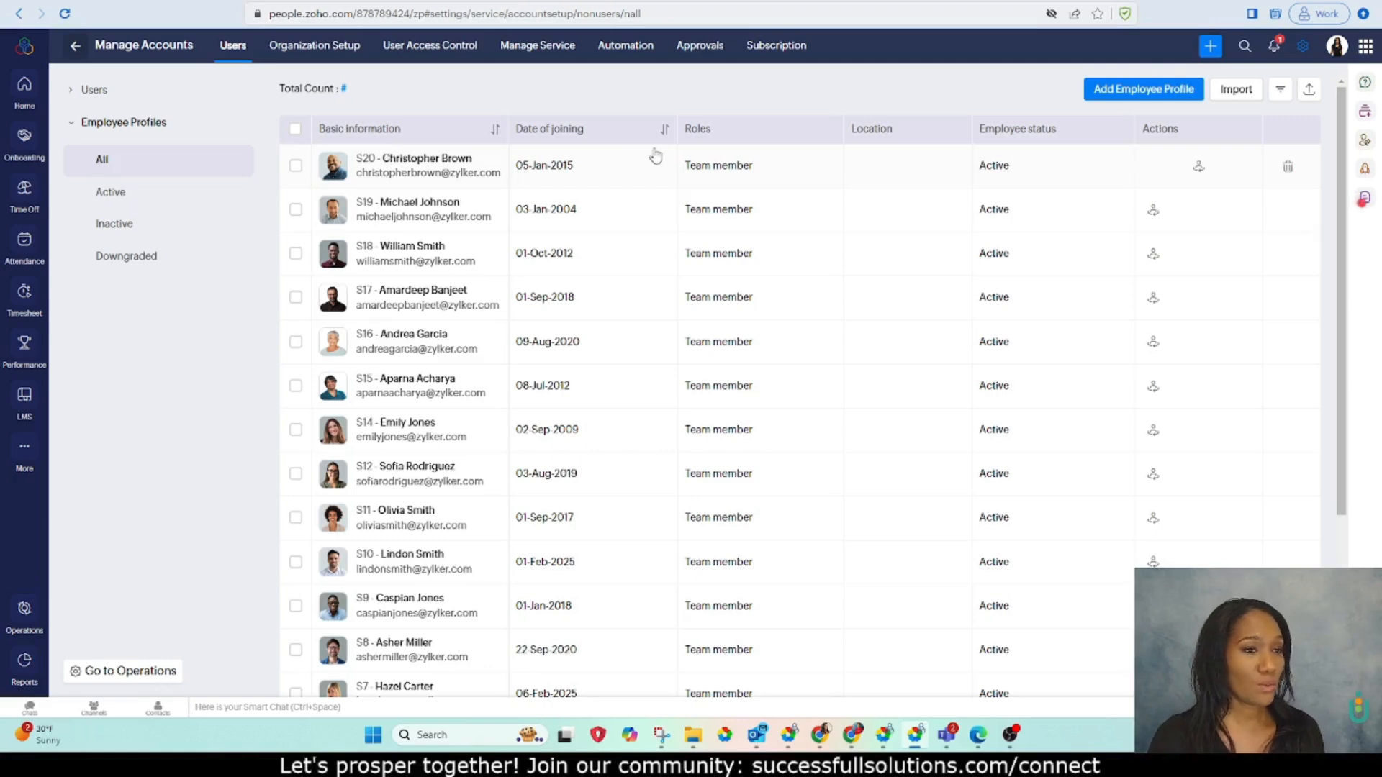
scroll(633, 231, down, 3)
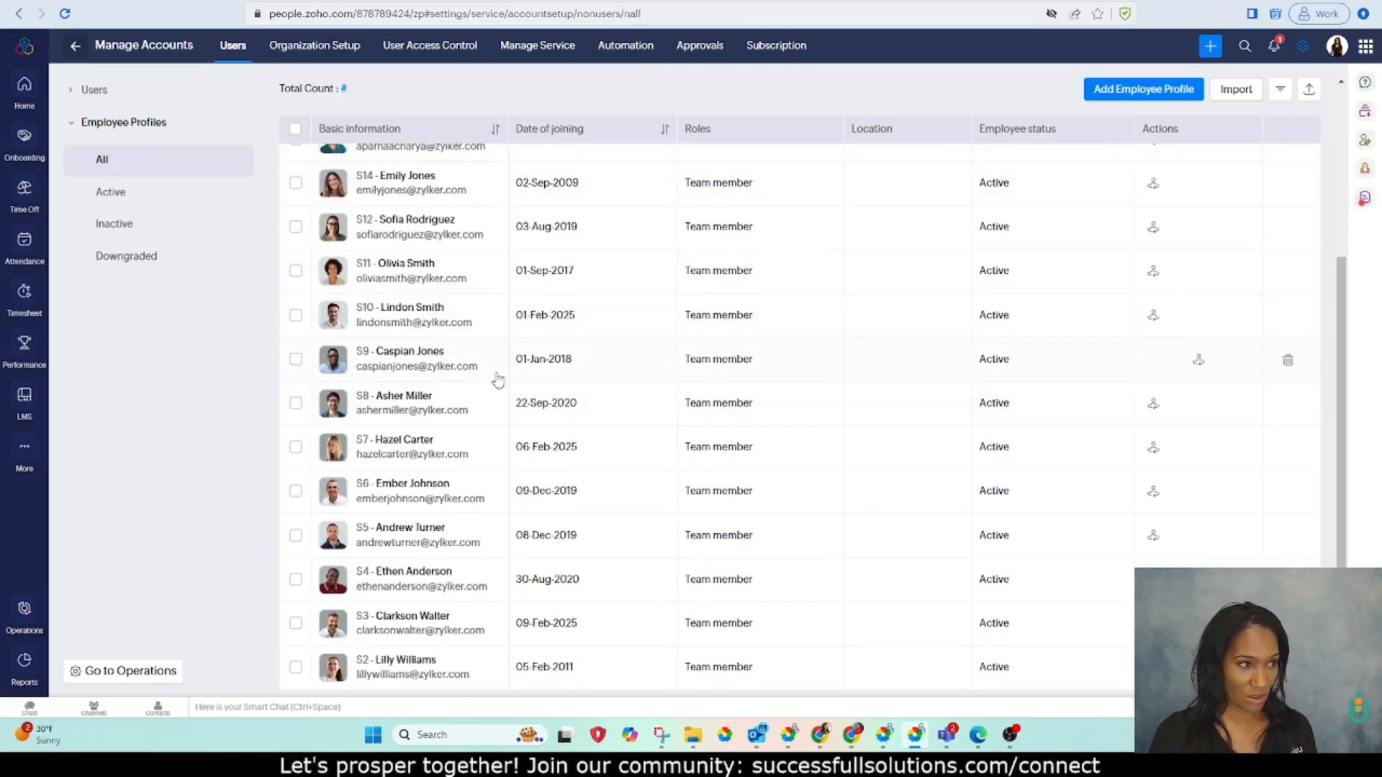
scroll(497, 382, up, 3)
click(67, 95)
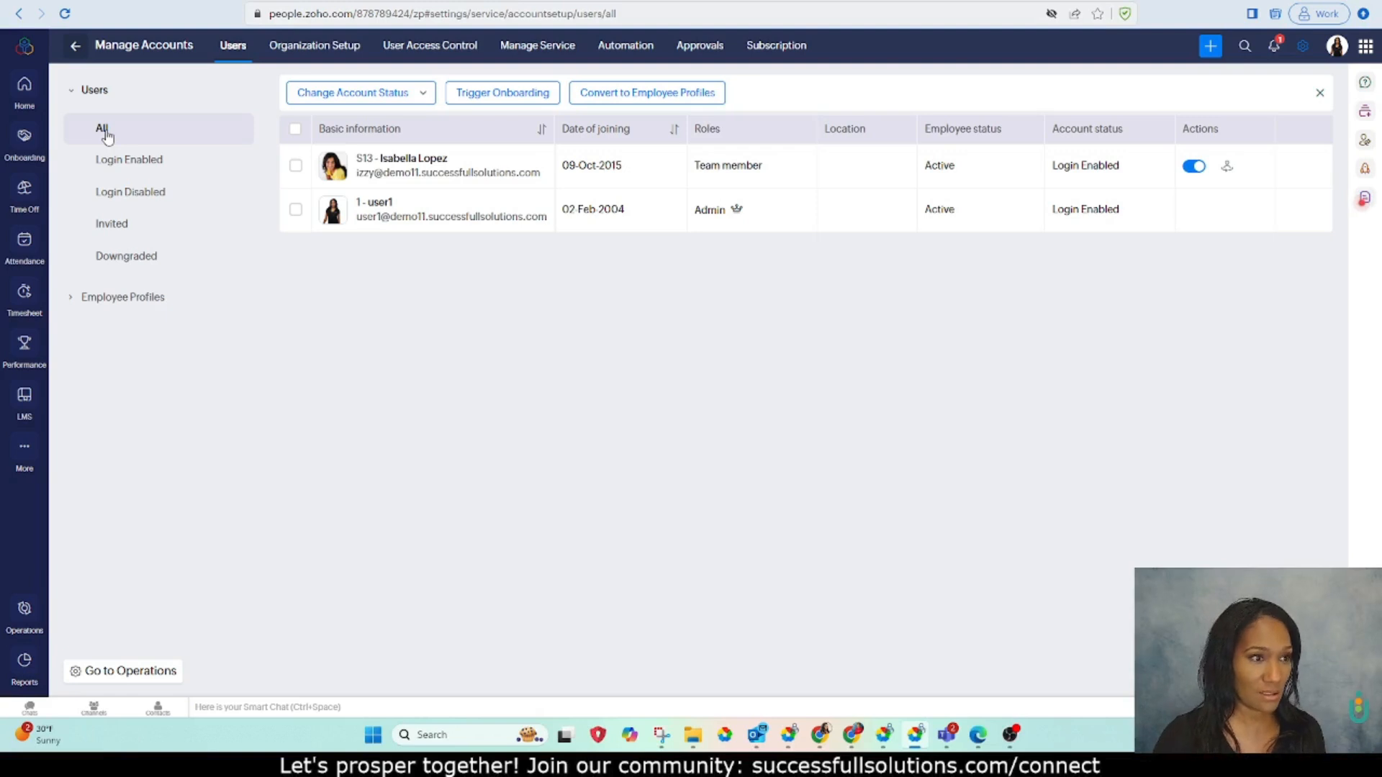
click(71, 298)
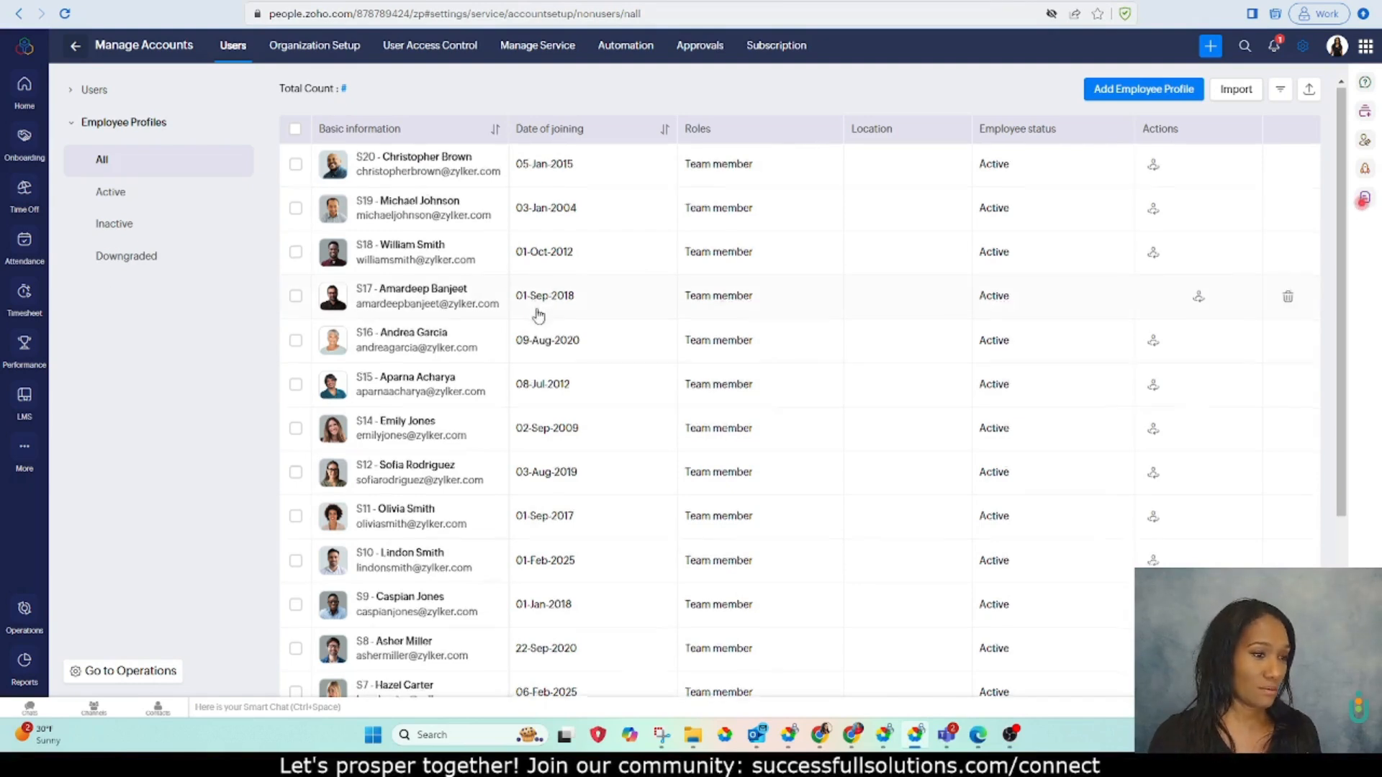
scroll(533, 312, down, 3)
scroll(672, 388, up, 3)
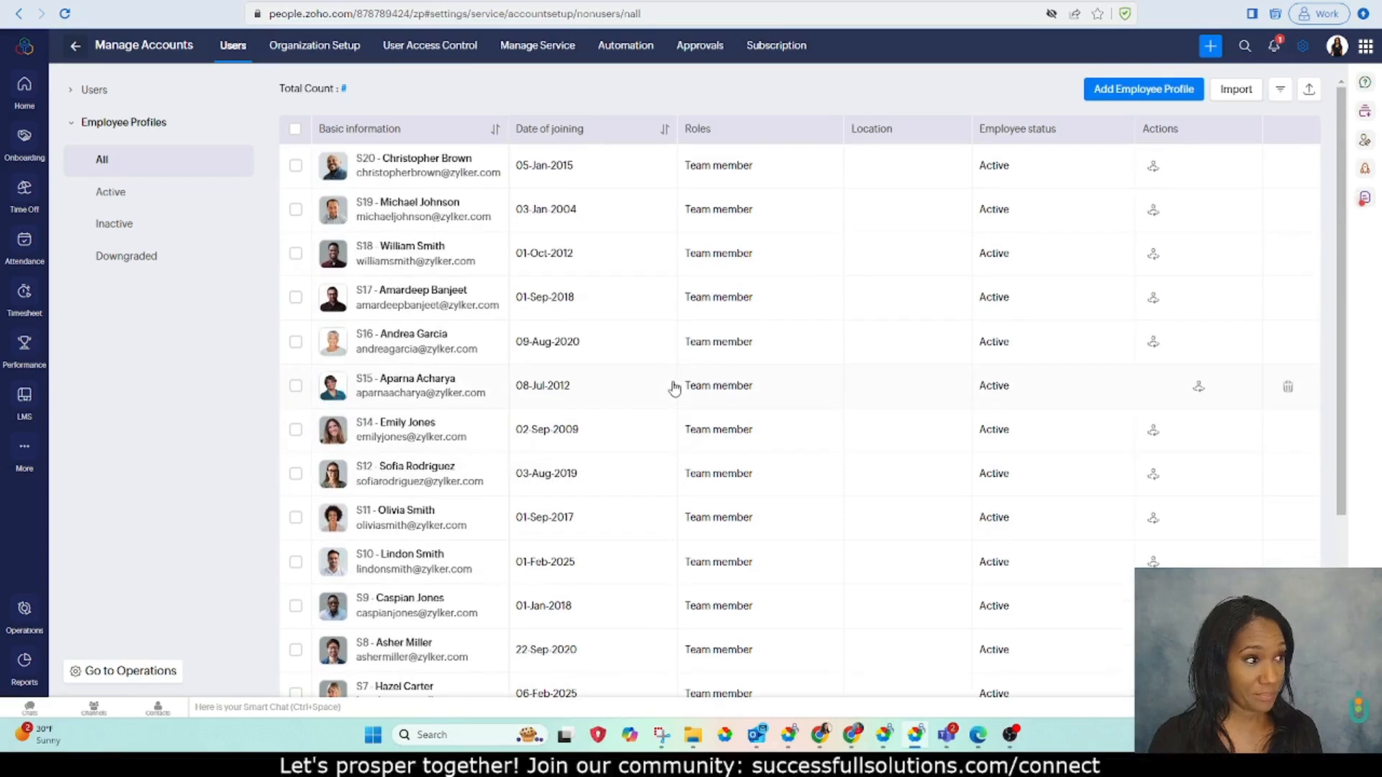
- Review the Active, Inactive and Downgraded employee profile lists
click(112, 193)
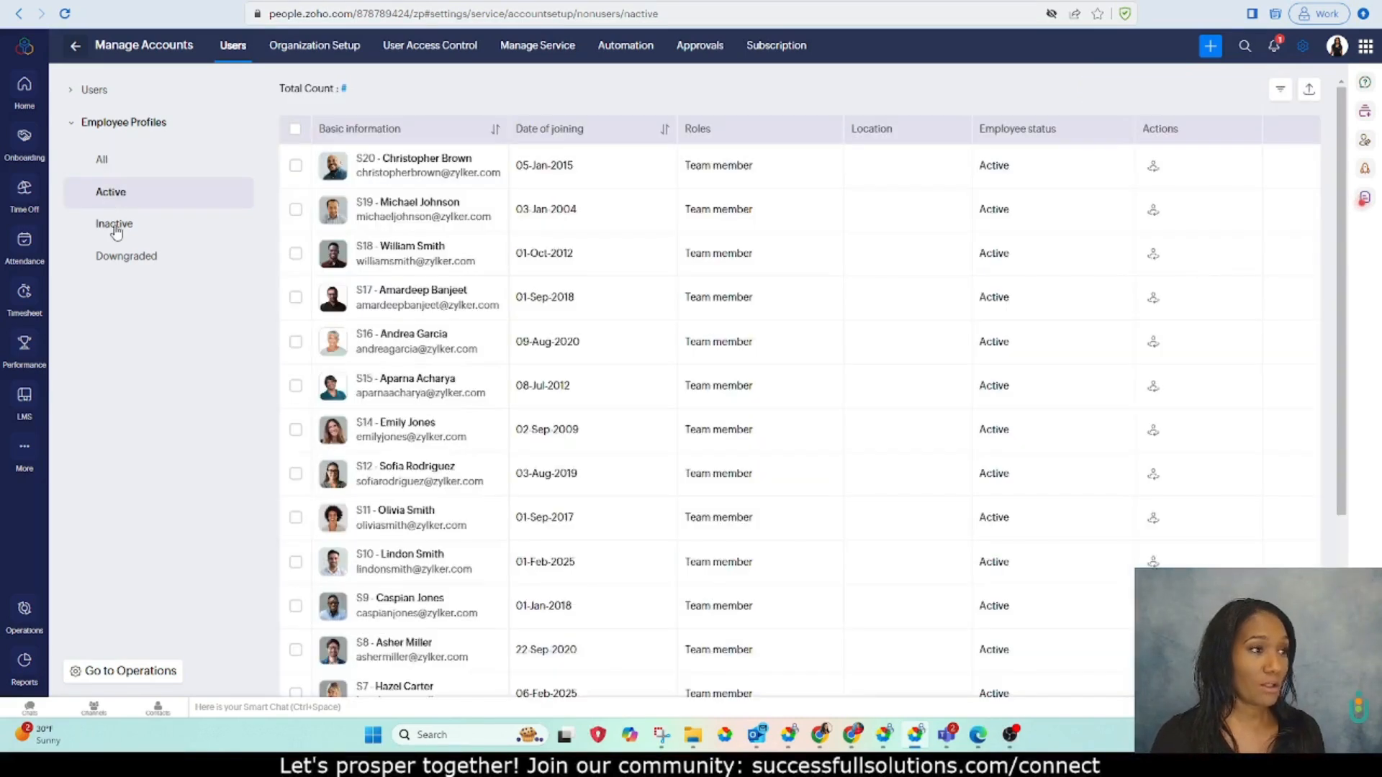
click(113, 223)
click(116, 261)
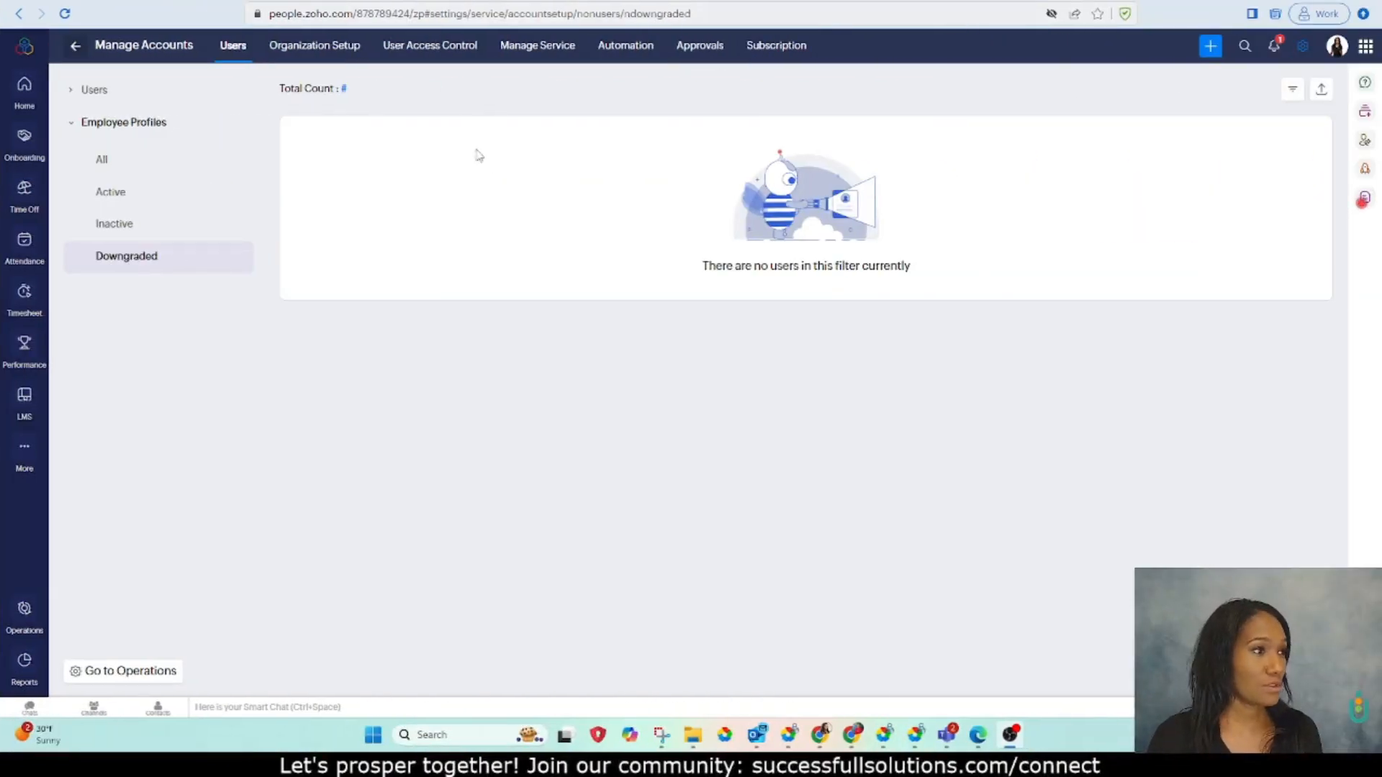
- Examine the organization setup's details, policy, structure configuration, locations and departments
click(312, 54)
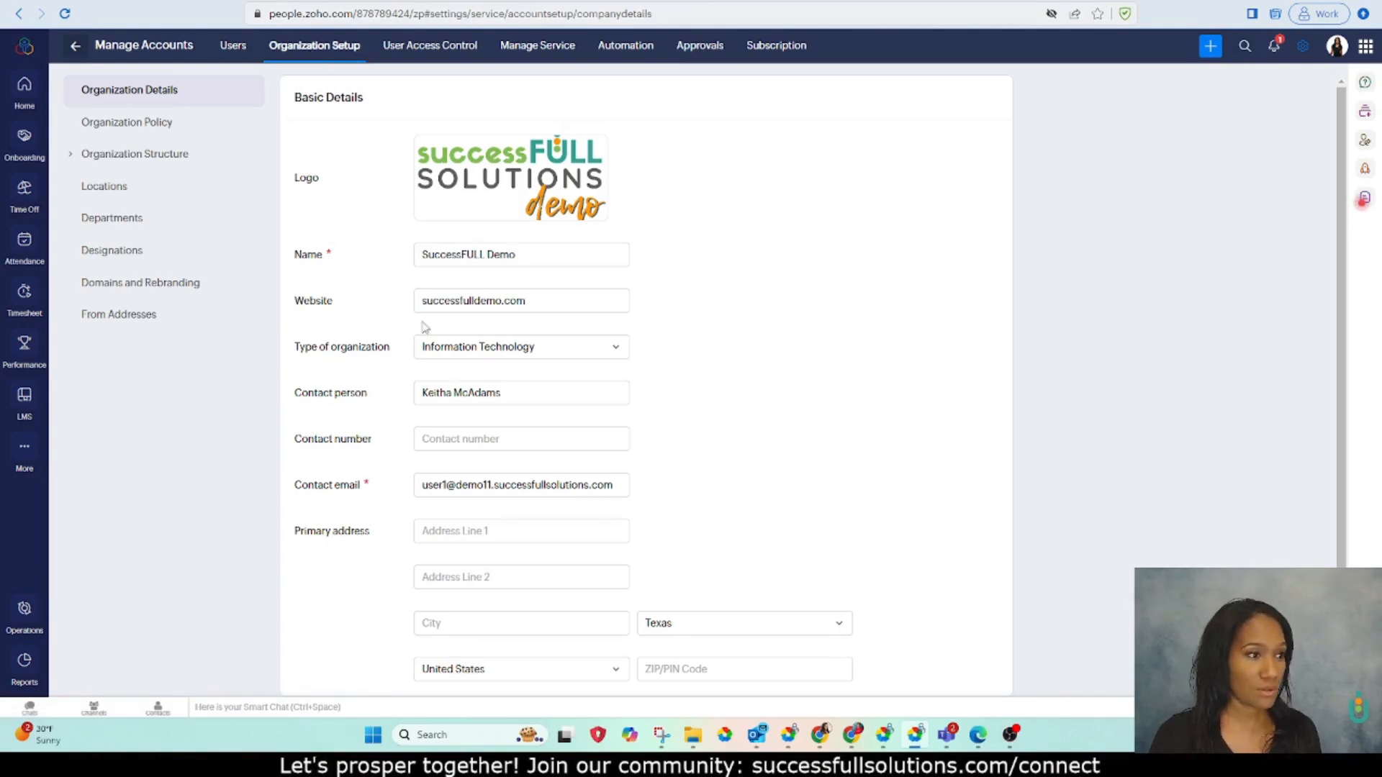
click(118, 127)
click(72, 159)
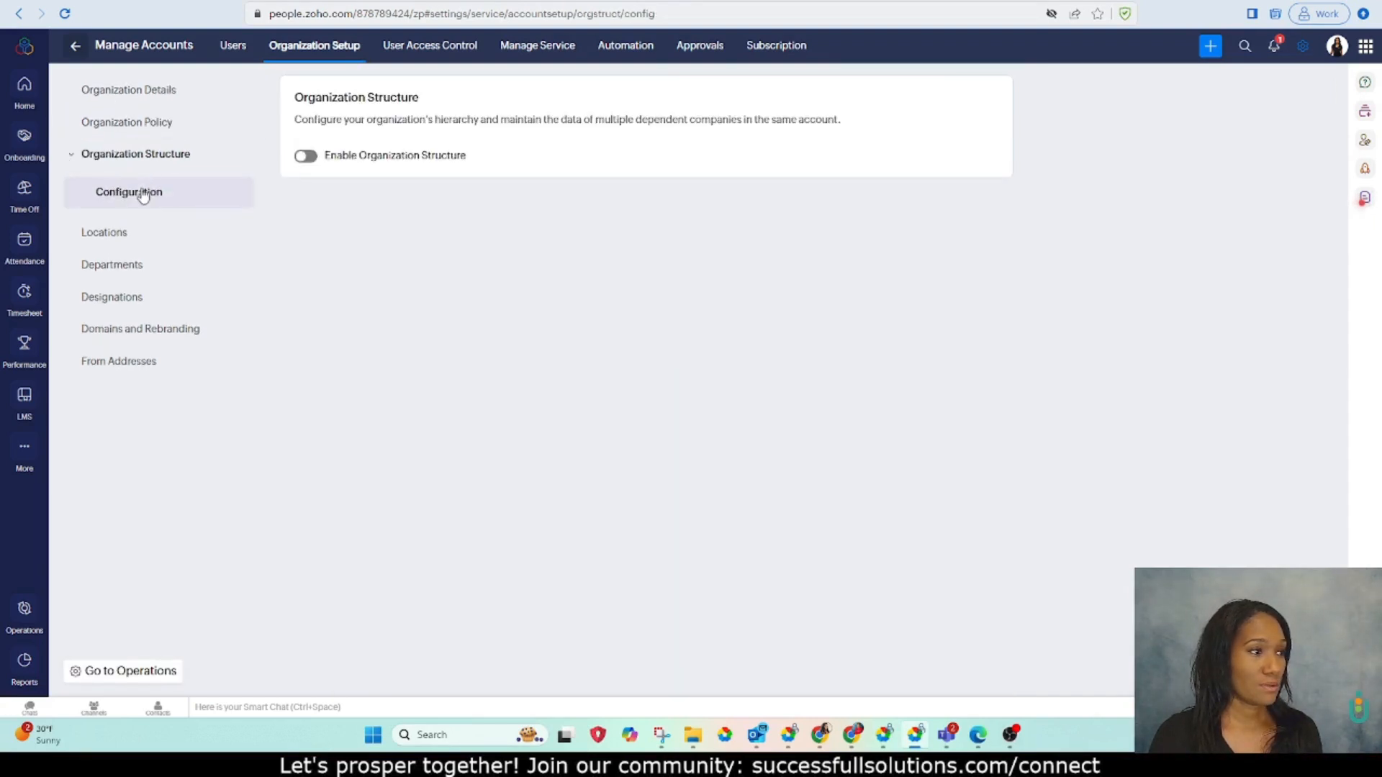
click(113, 231)
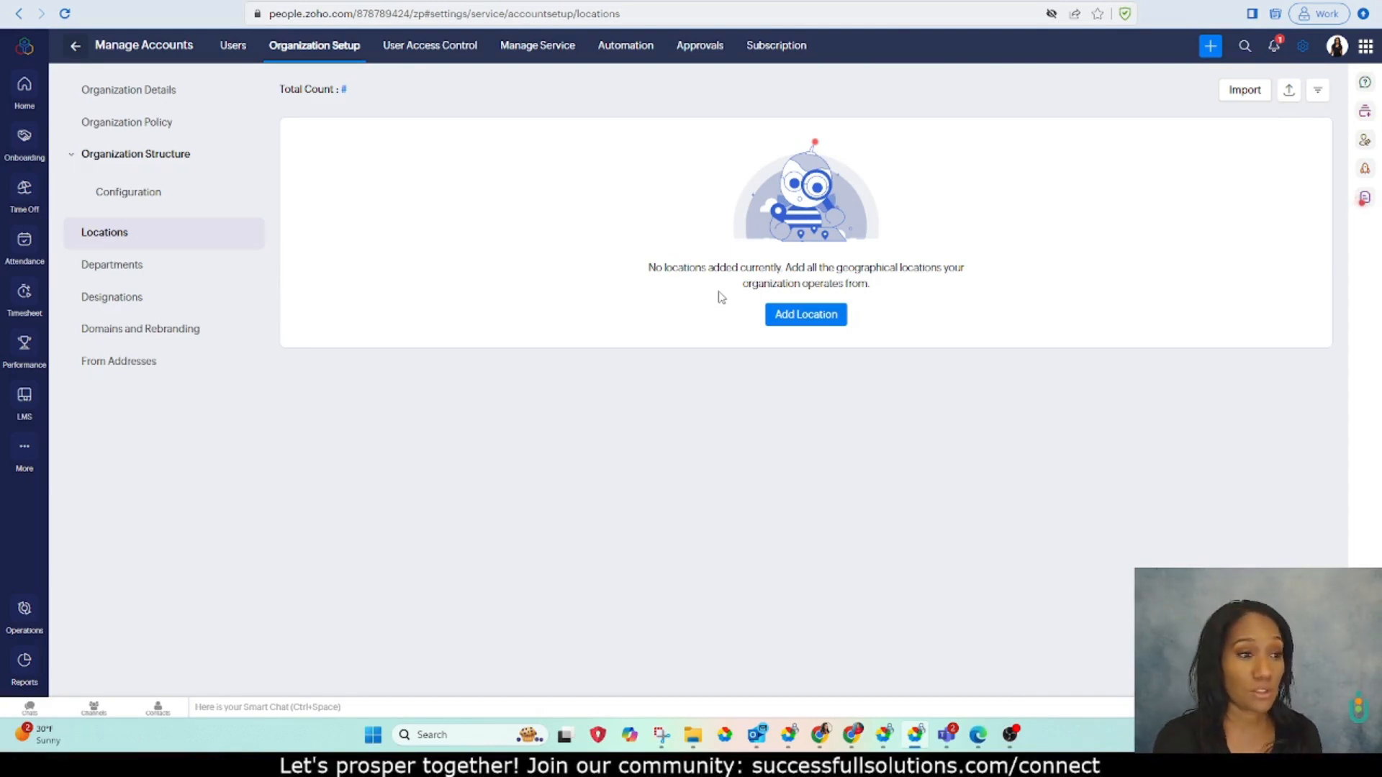
click(135, 270)
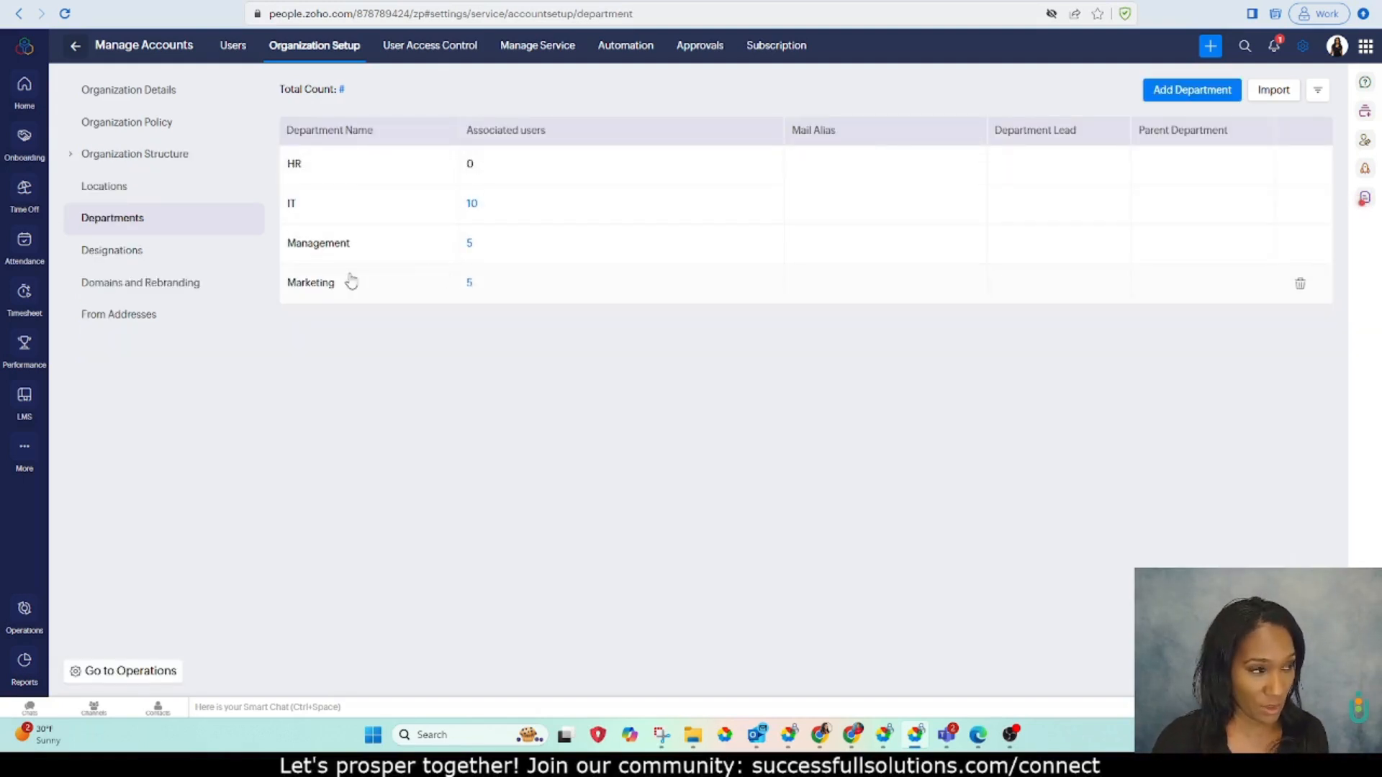
- View the organization's designations, check which employees hold the Administration designation and close the list
click(135, 252)
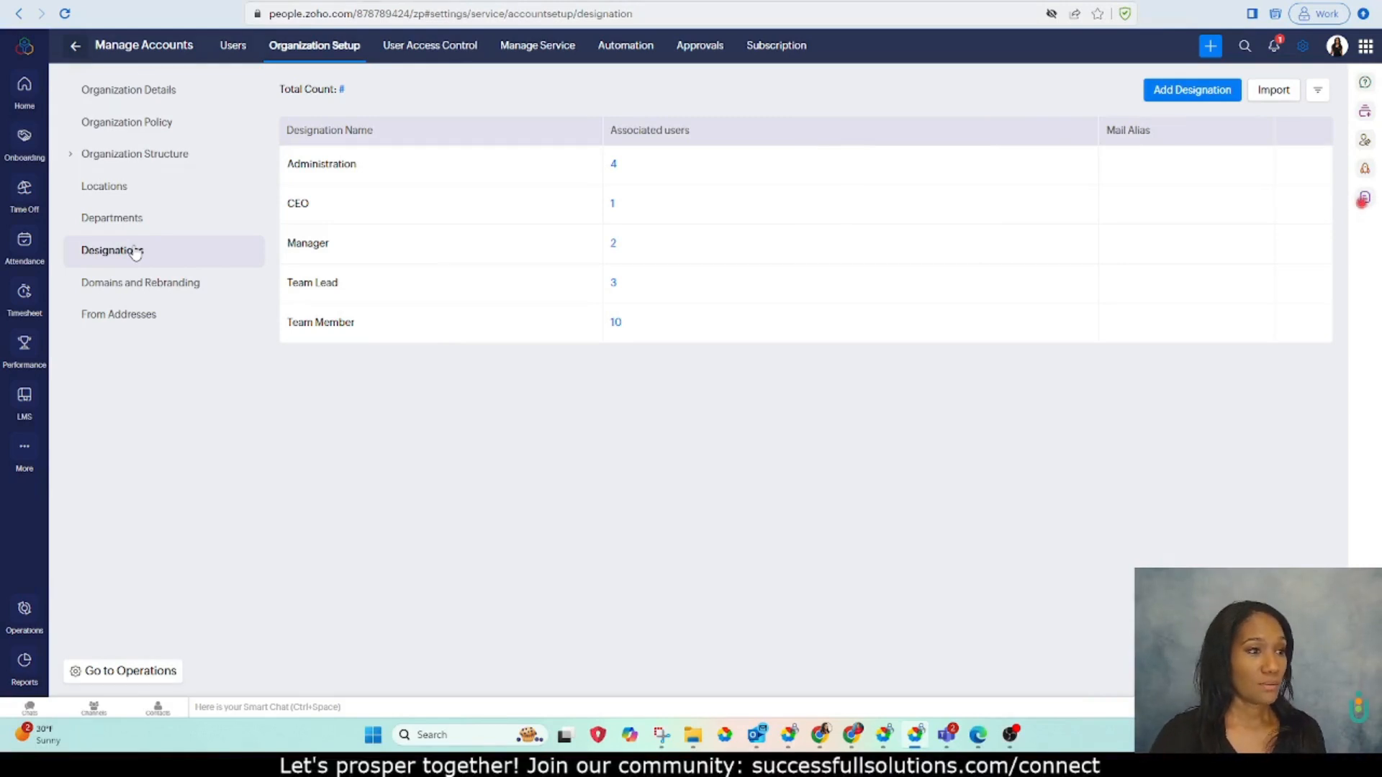
click(615, 165)
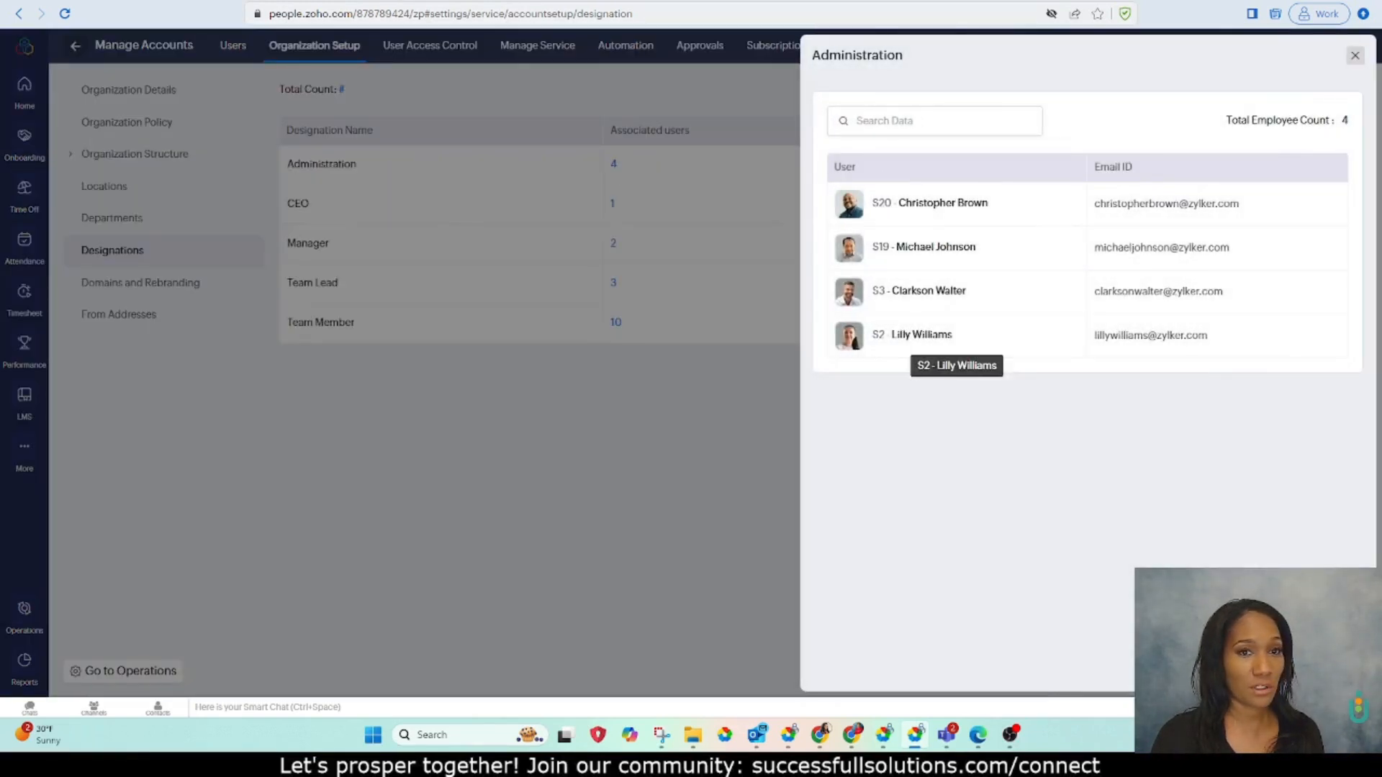
click(1355, 55)
- Examine the domains and rebranding settings, including the form for adding a domain, and view the email From Addresses
click(116, 285)
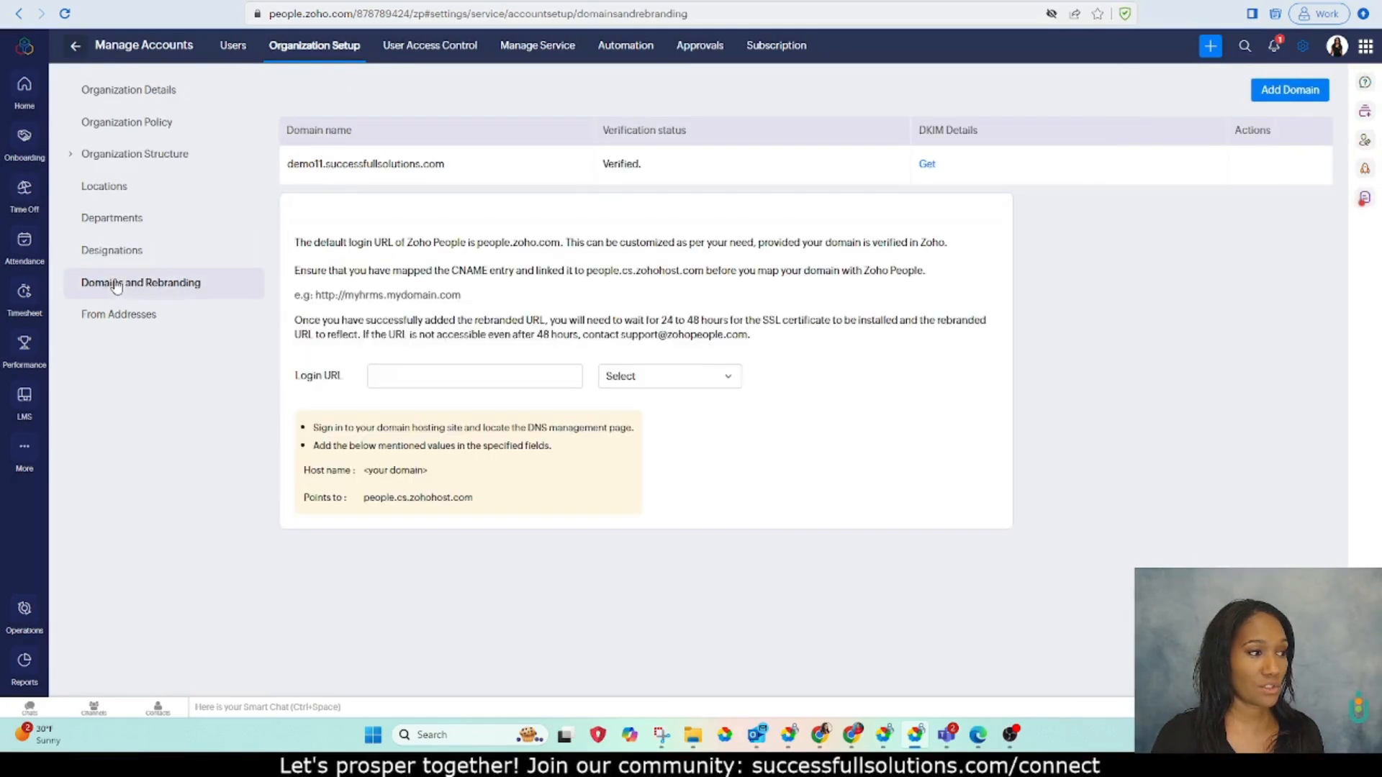
click(1286, 94)
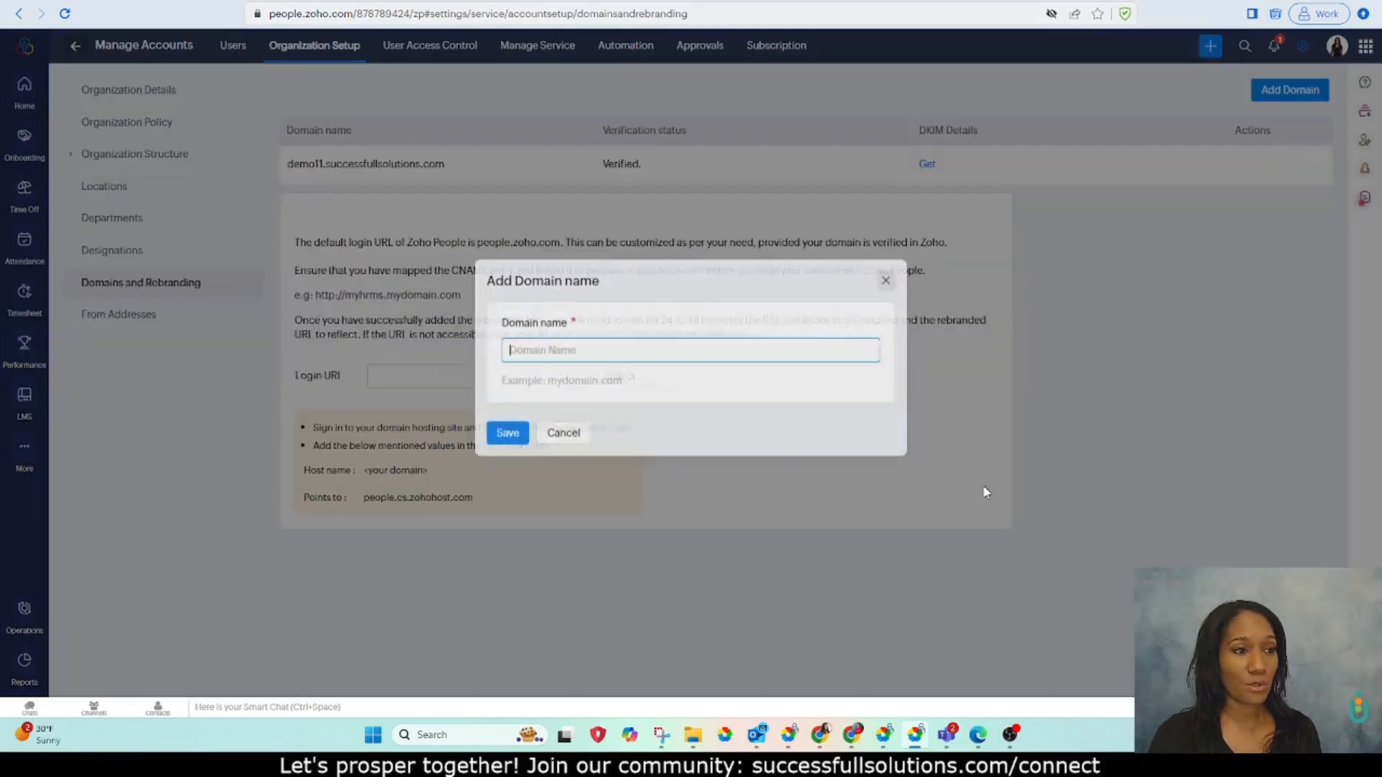
click(886, 289)
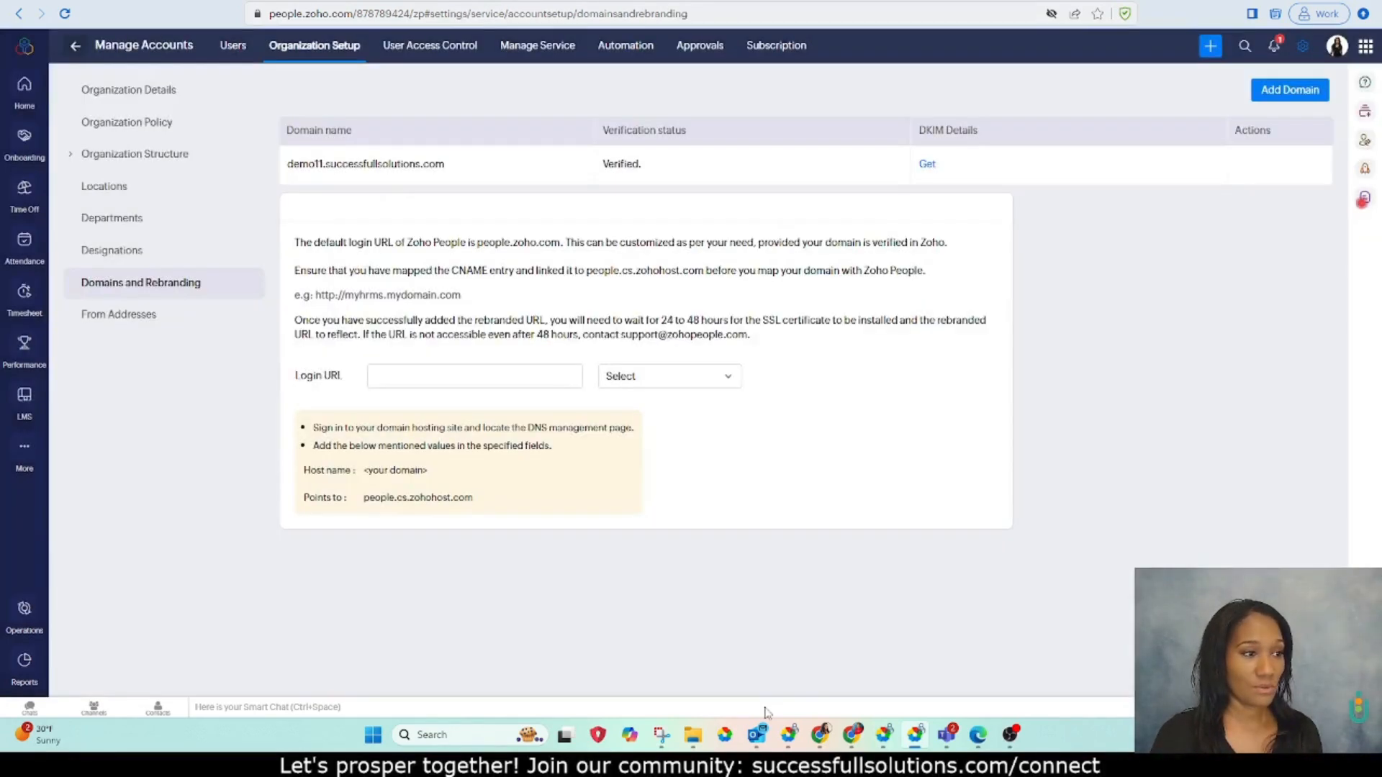
click(108, 315)
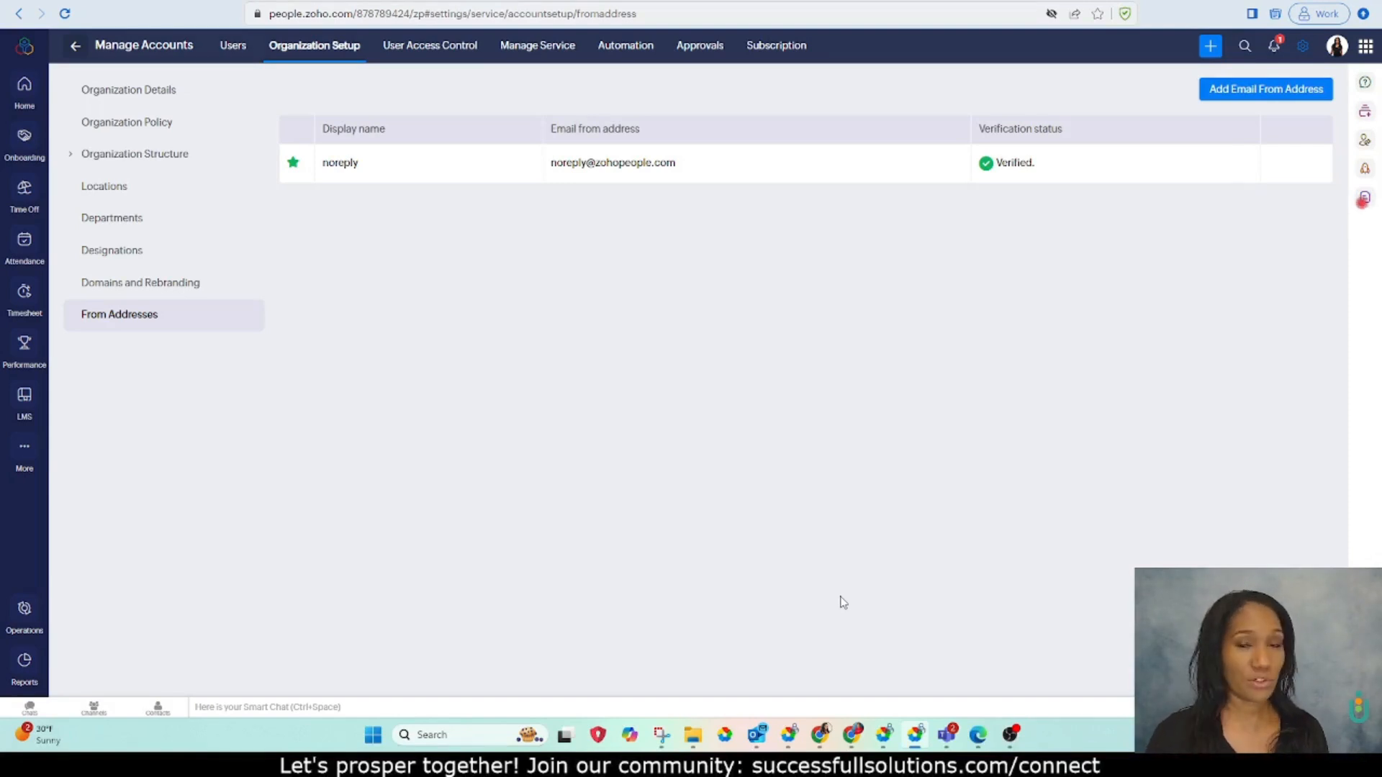
- Review the general roles, specific roles and specific role assignments under User Access Control
click(429, 46)
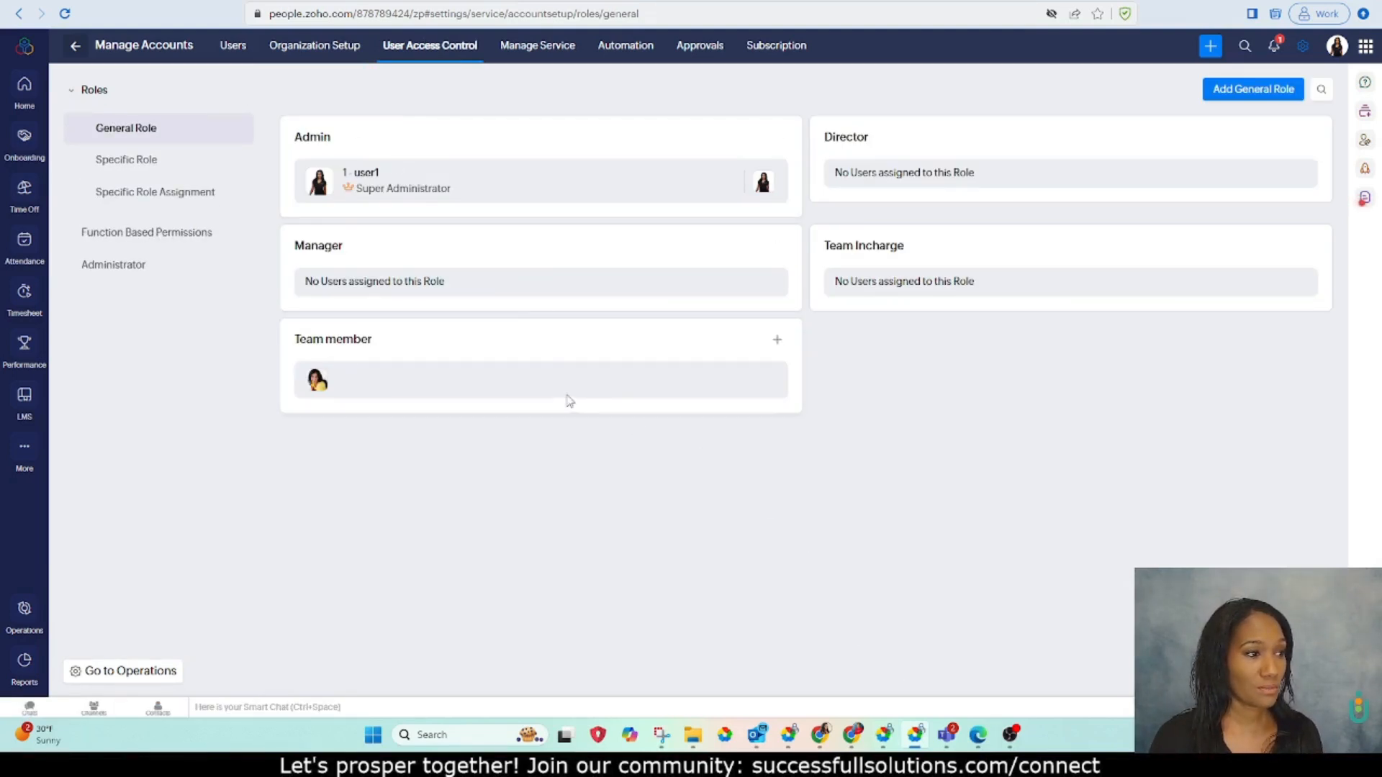
click(123, 168)
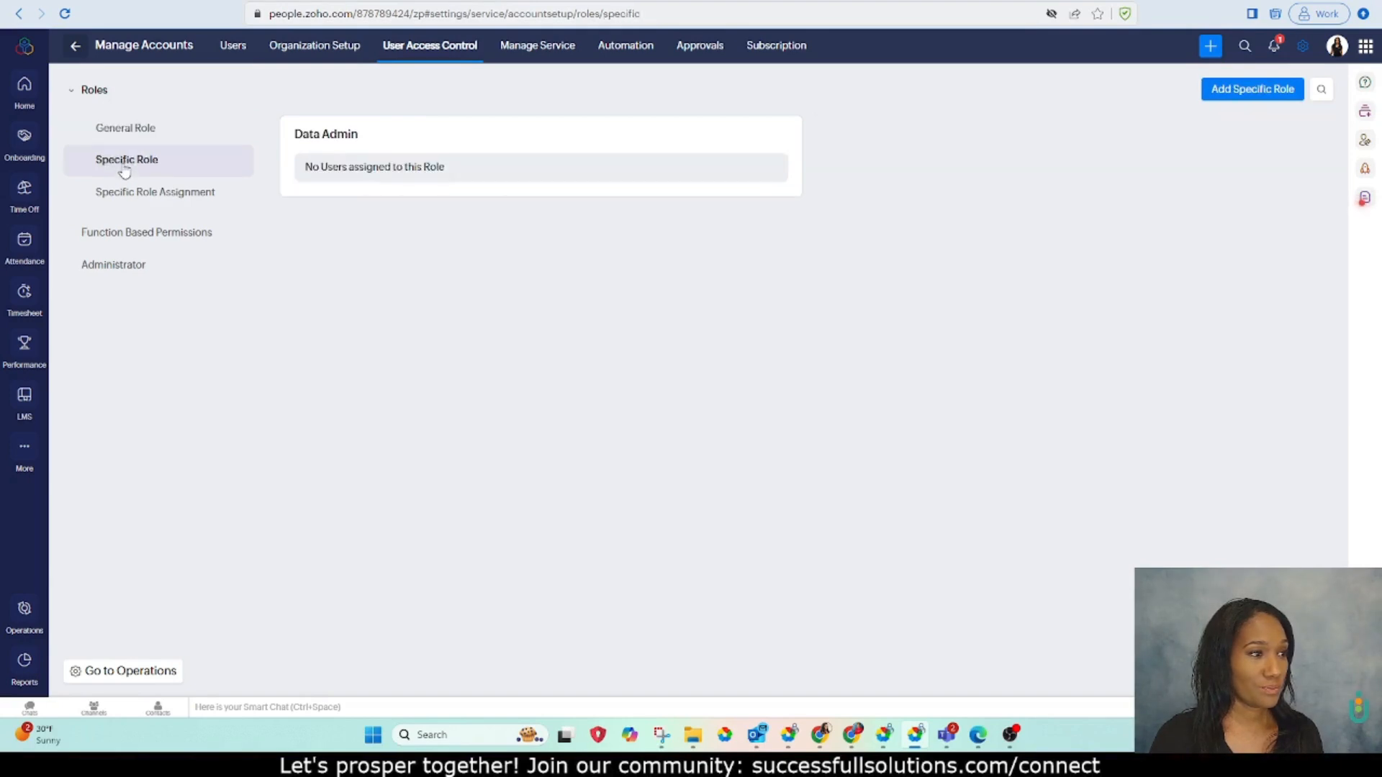
click(120, 196)
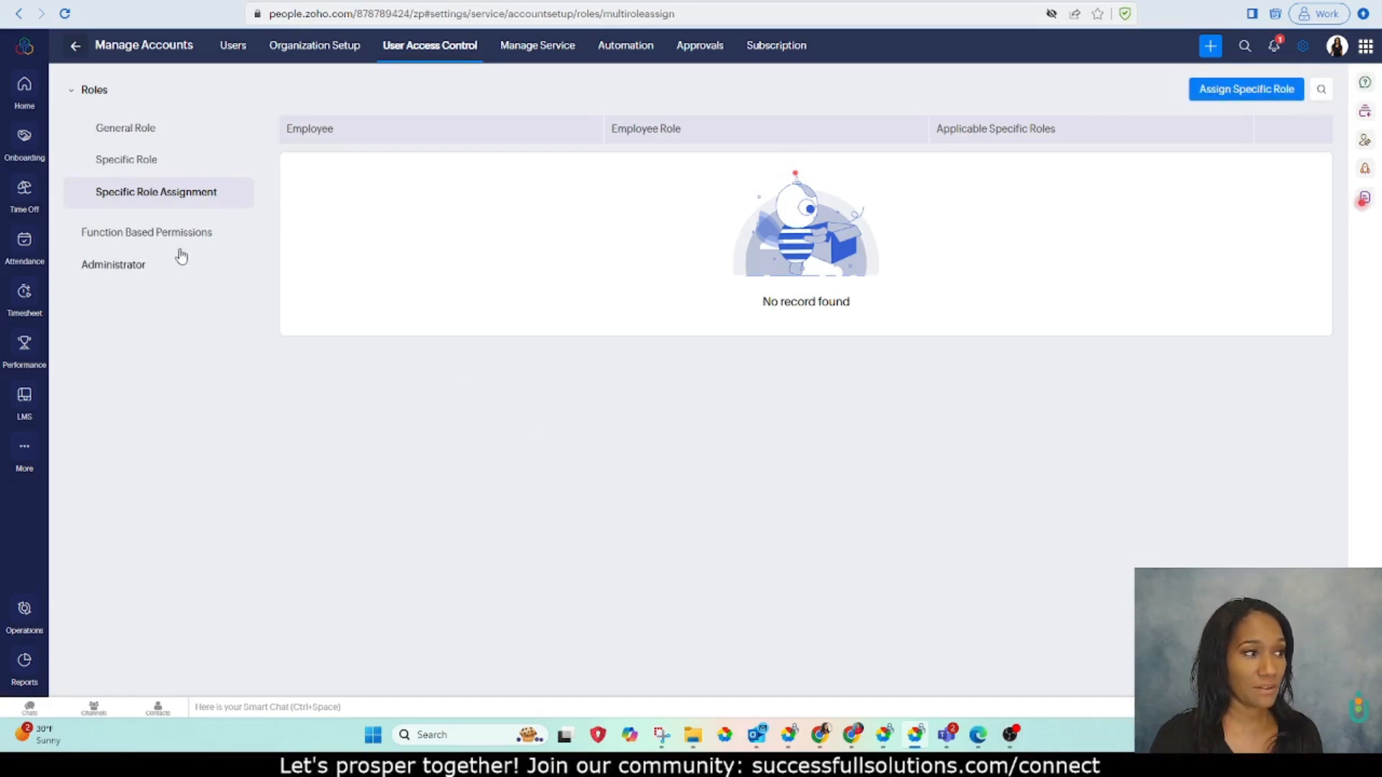
- Review the function-based permissions granted to the Director role under User Access Control
click(142, 233)
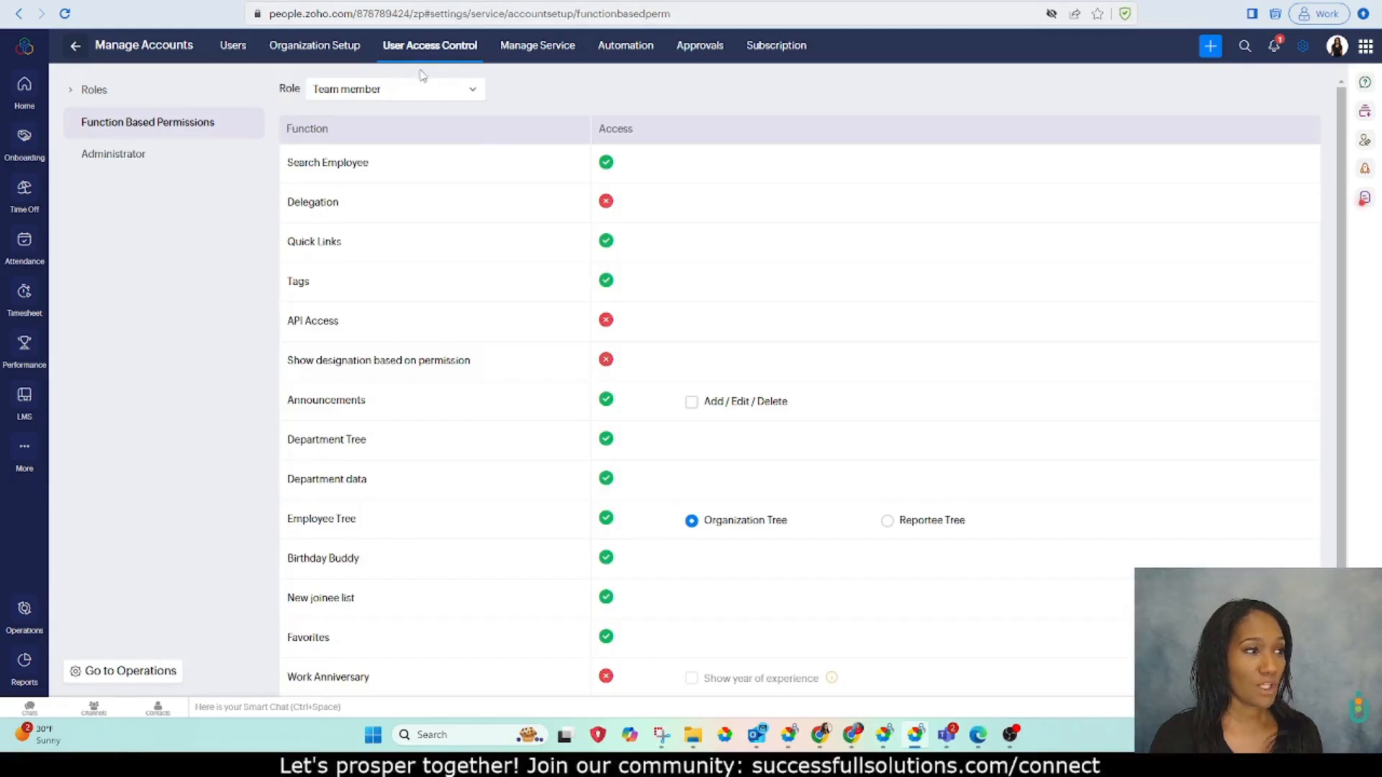
click(393, 89)
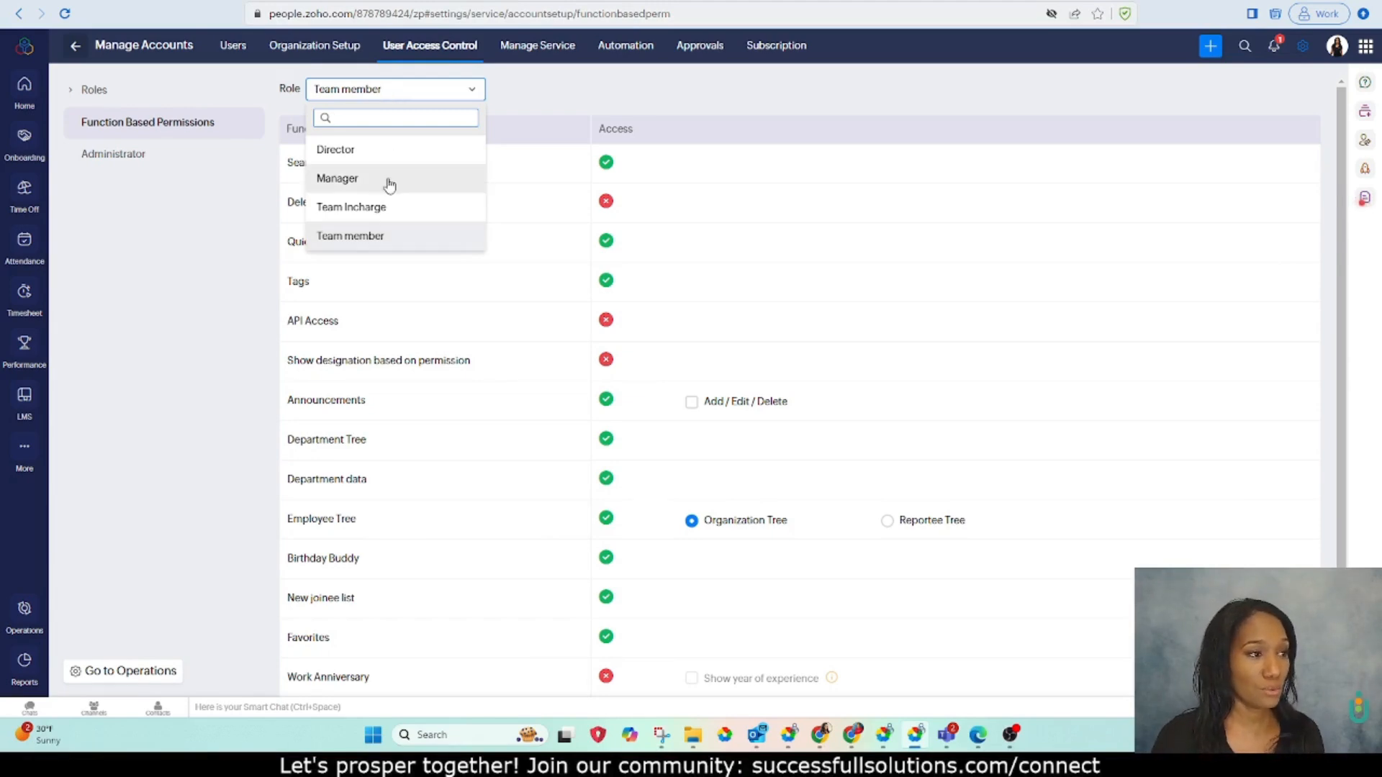
click(362, 154)
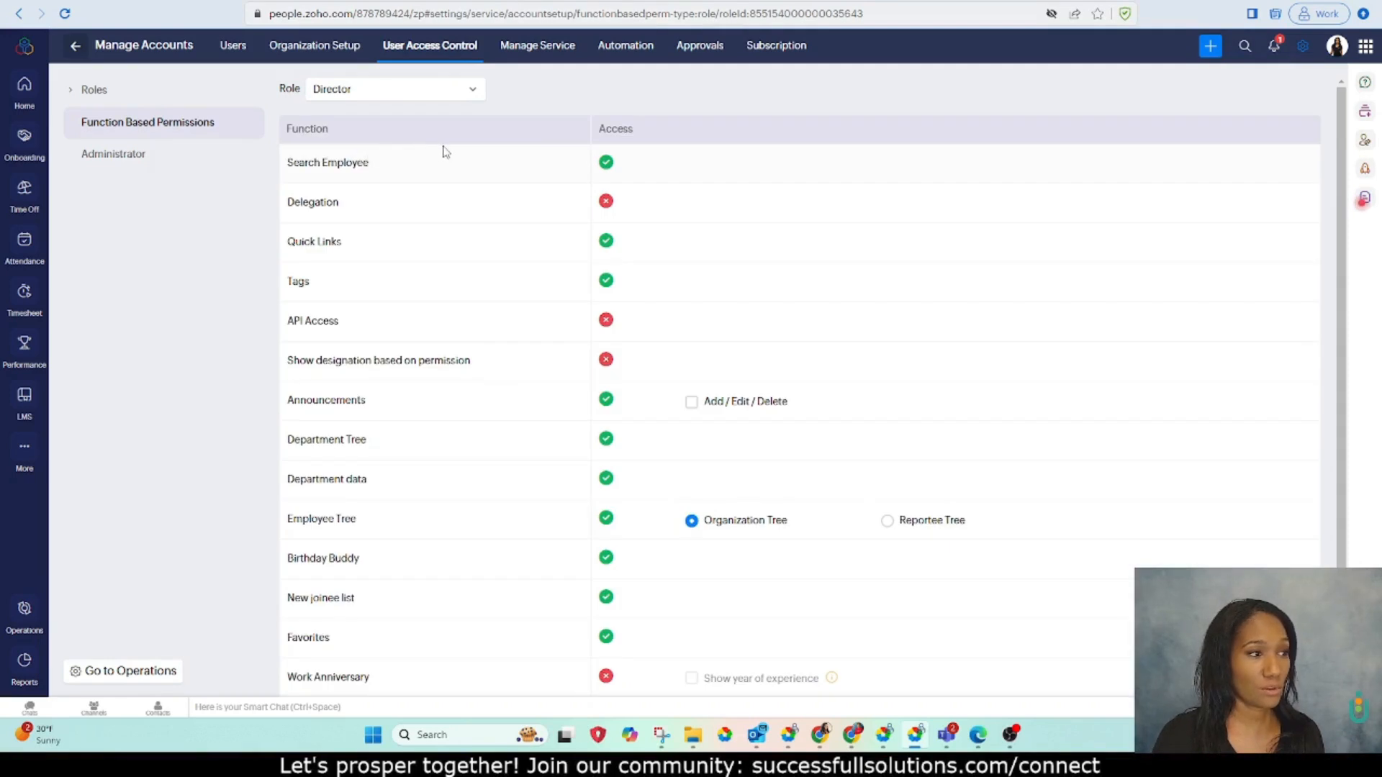
scroll(720, 448, down, 1)
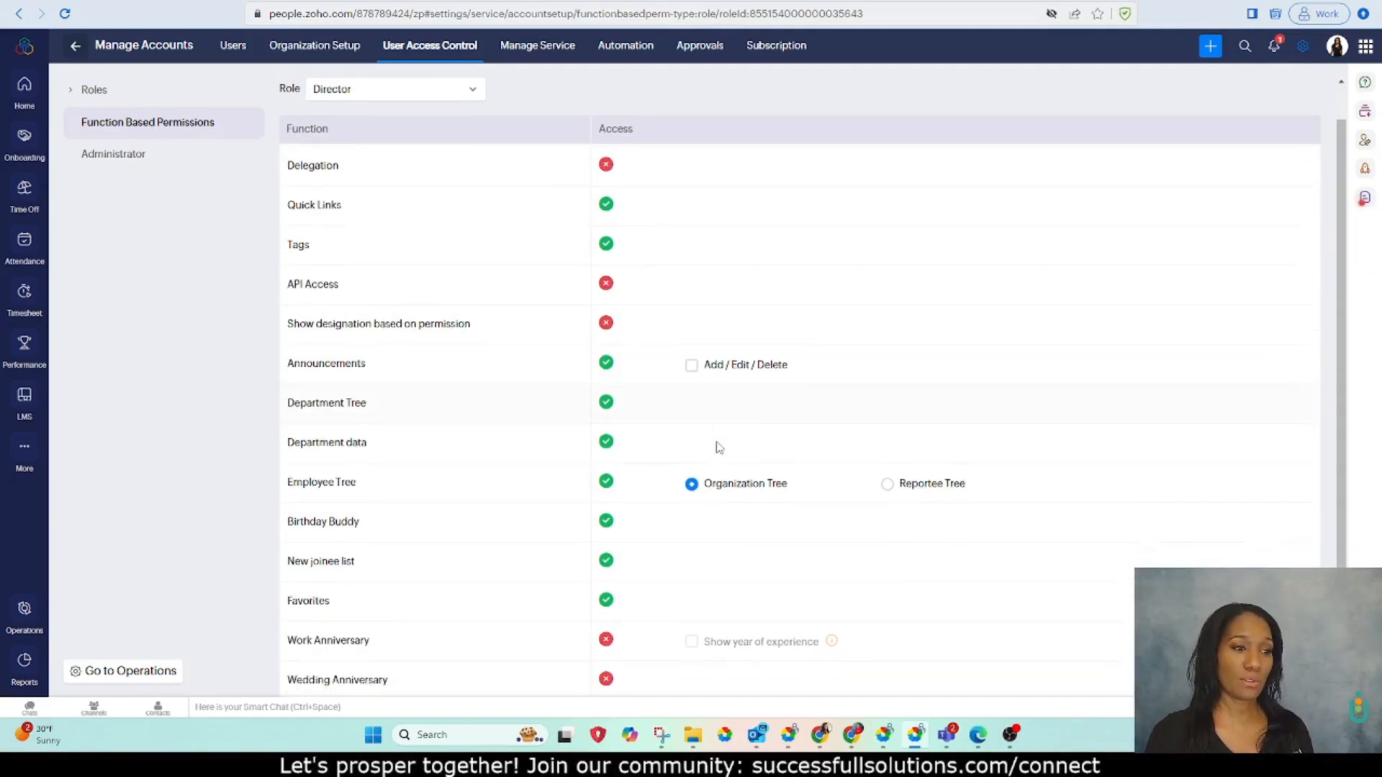
- View the Administrator settings and the users available to add as administrators, leaving the user selection without adding anyone
click(99, 159)
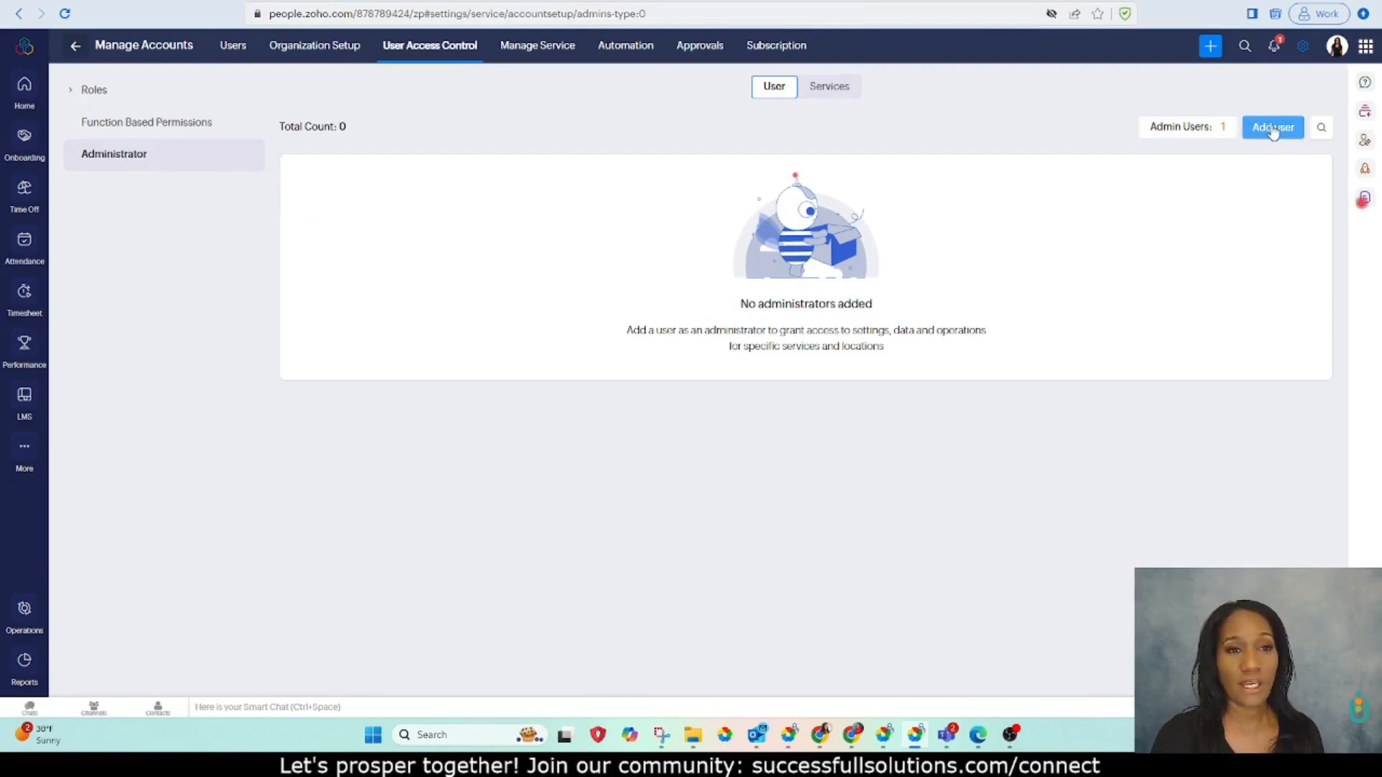
click(1269, 128)
click(566, 376)
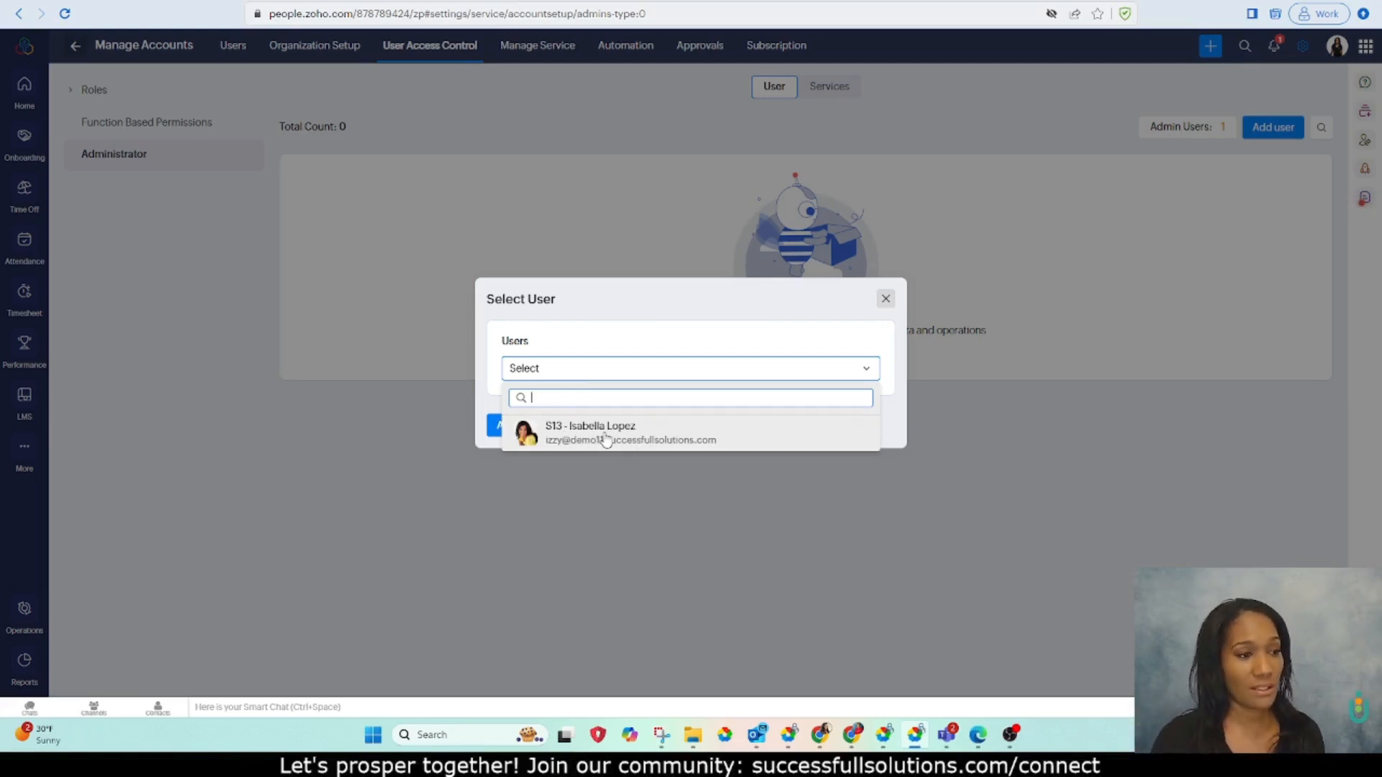
click(619, 328)
click(575, 430)
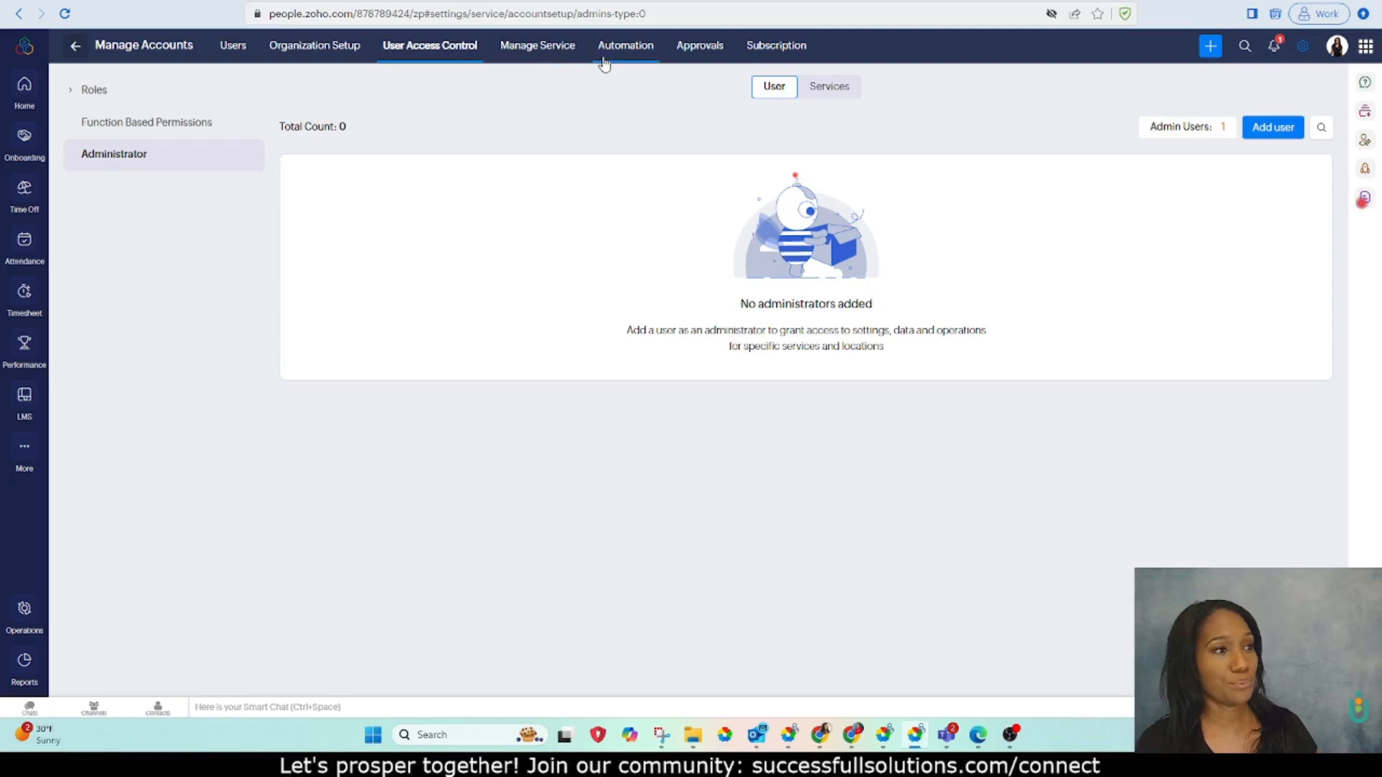
- Rename the LMS service to Training Courses in the service management settings
click(562, 57)
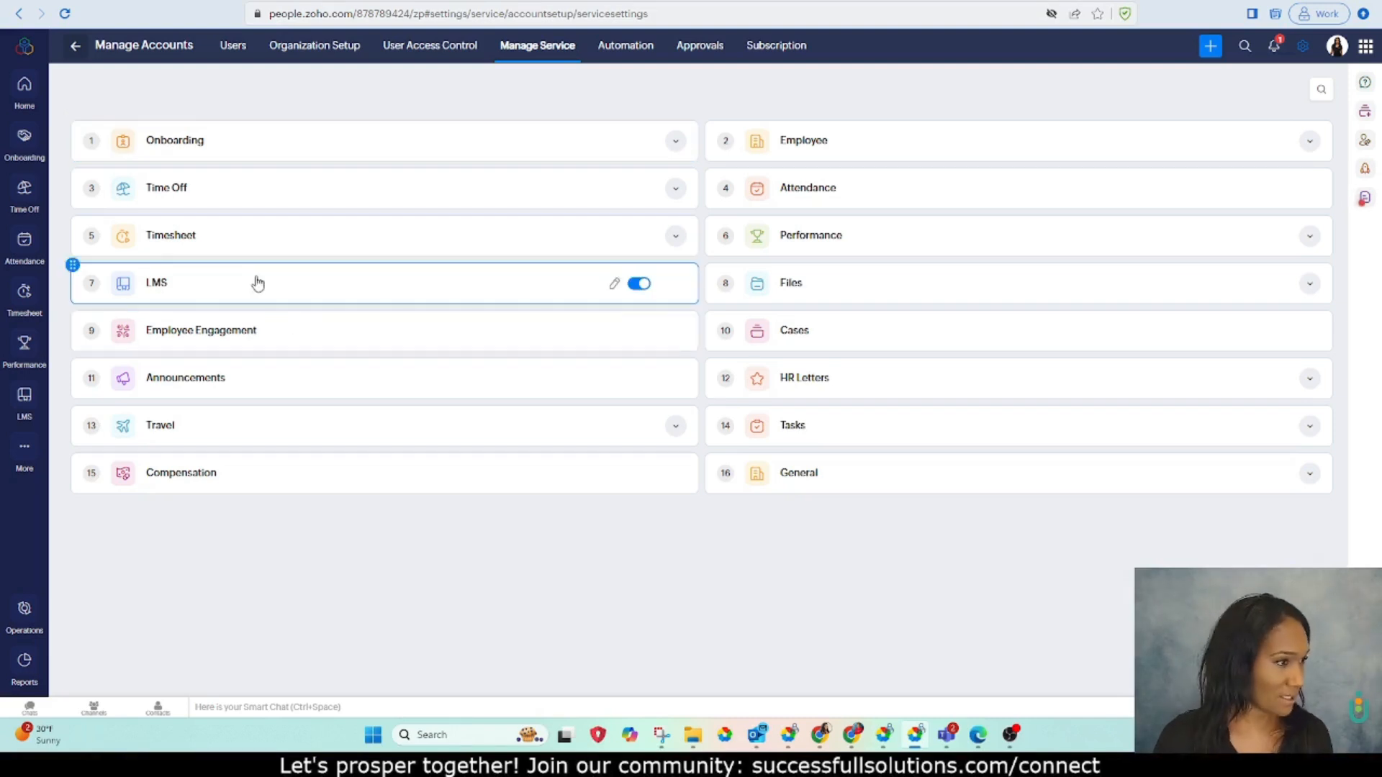
click(614, 288)
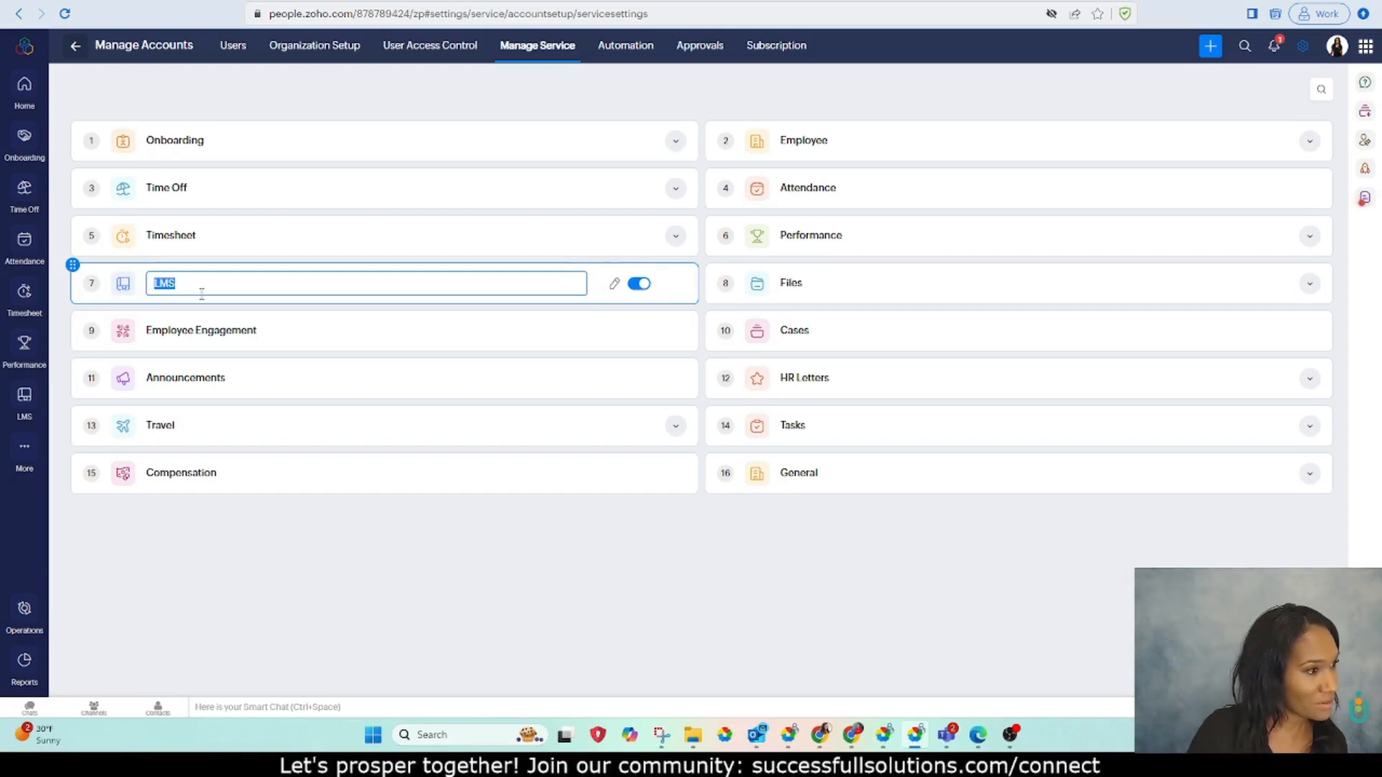
text(lra)
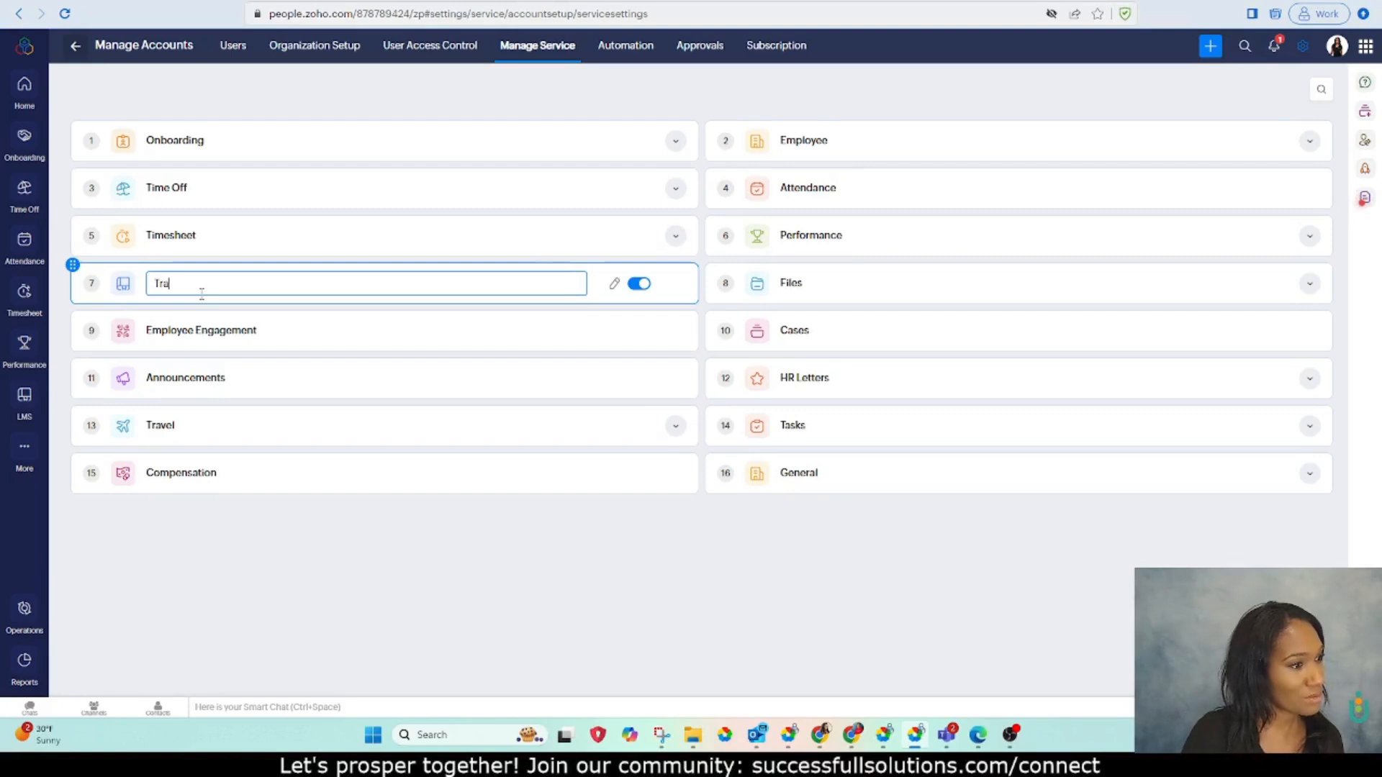
text(ining)
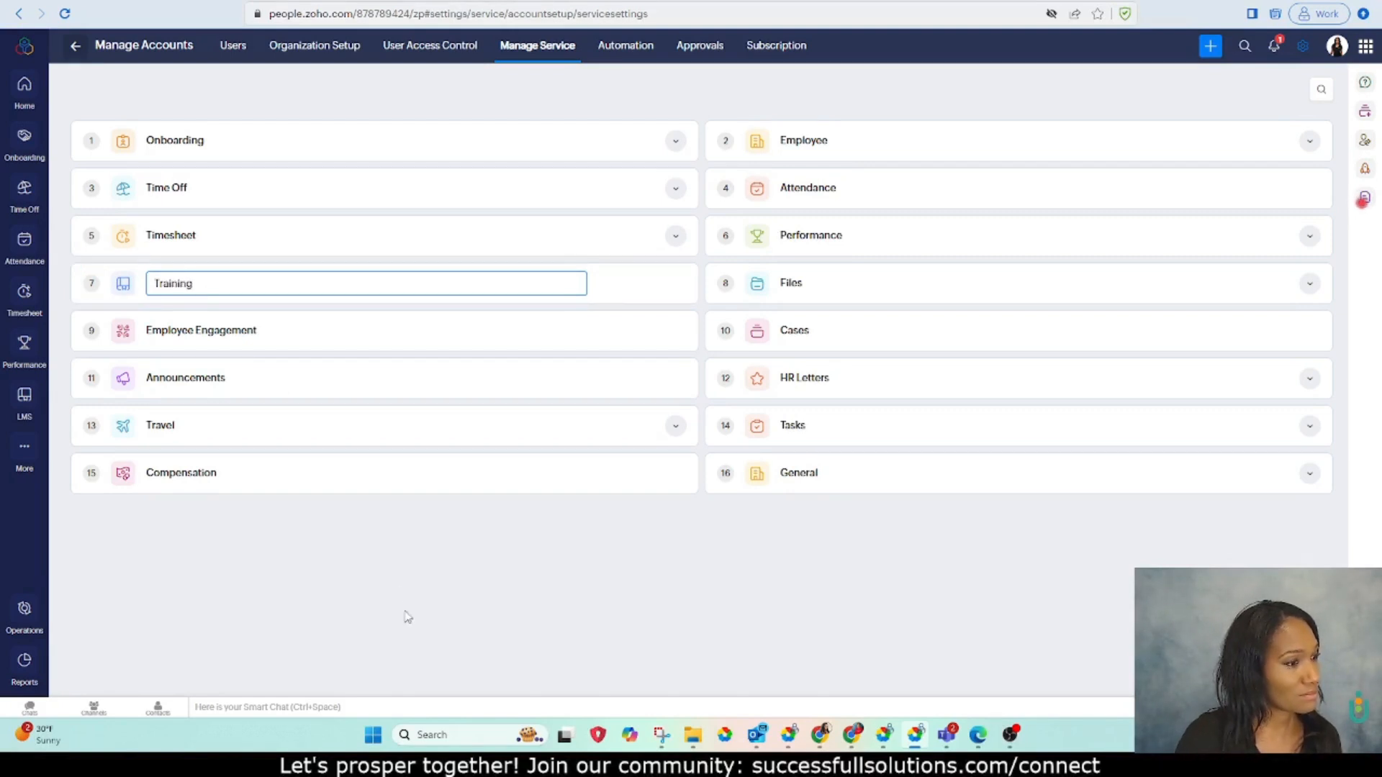
text( Cour)
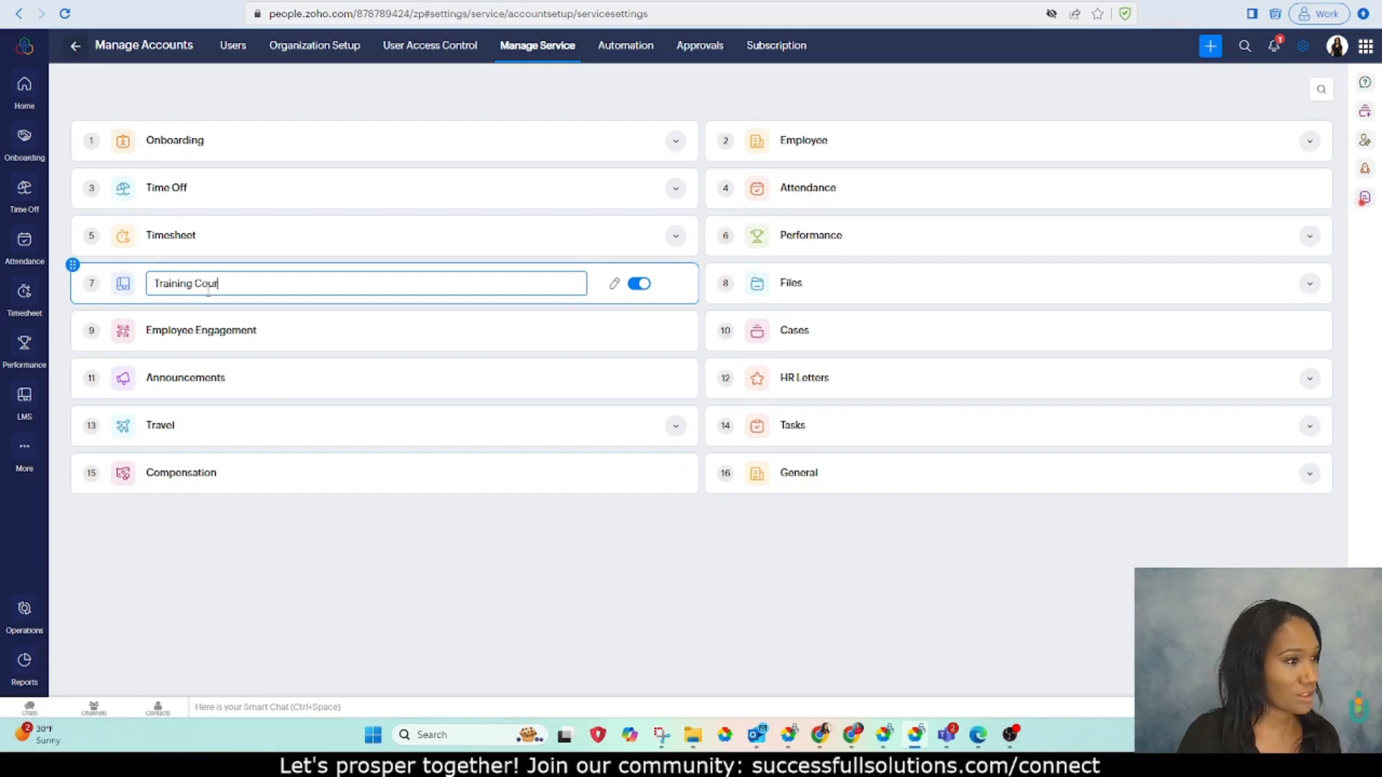
text(ses)
click(614, 285)
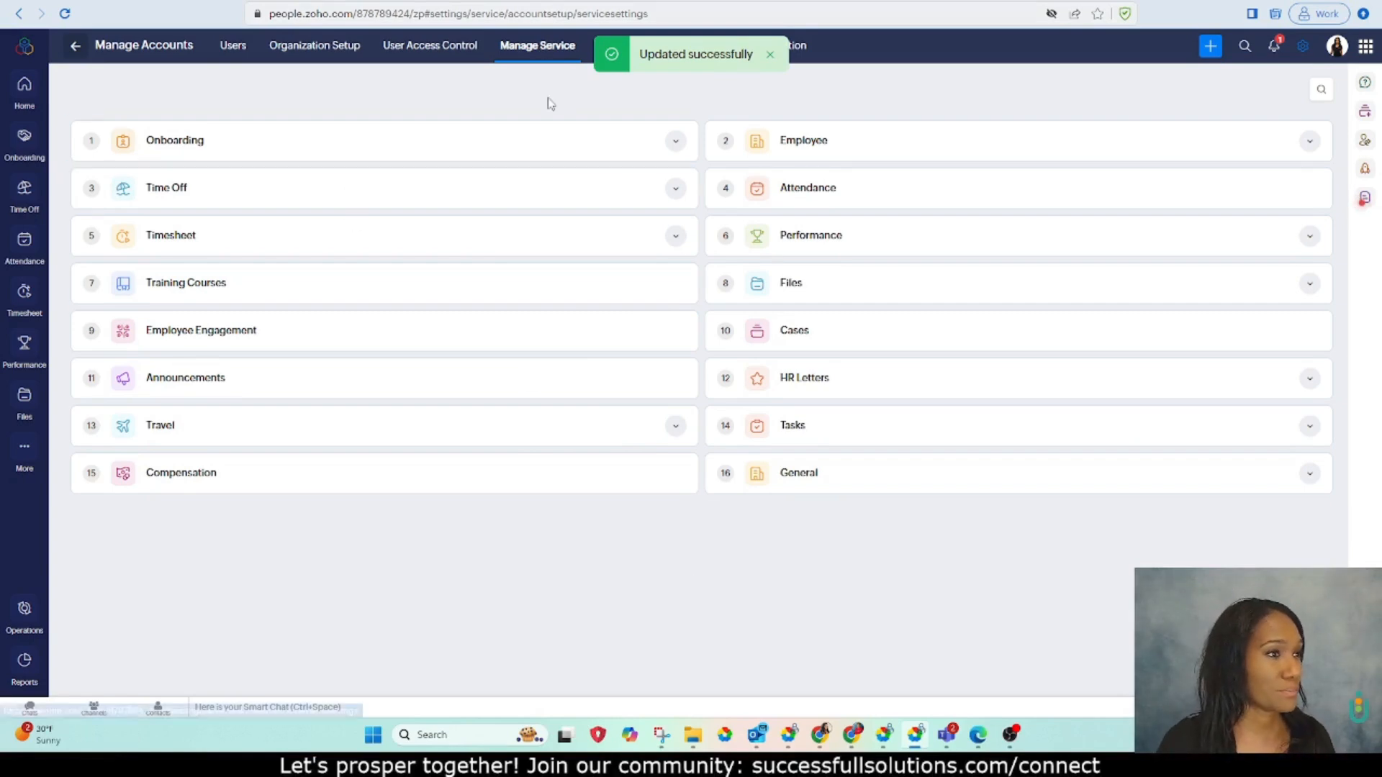
- Examine the automation workflows and the Task Completed workflow's trigger, criteria and actions, then close it without saving
click(612, 61)
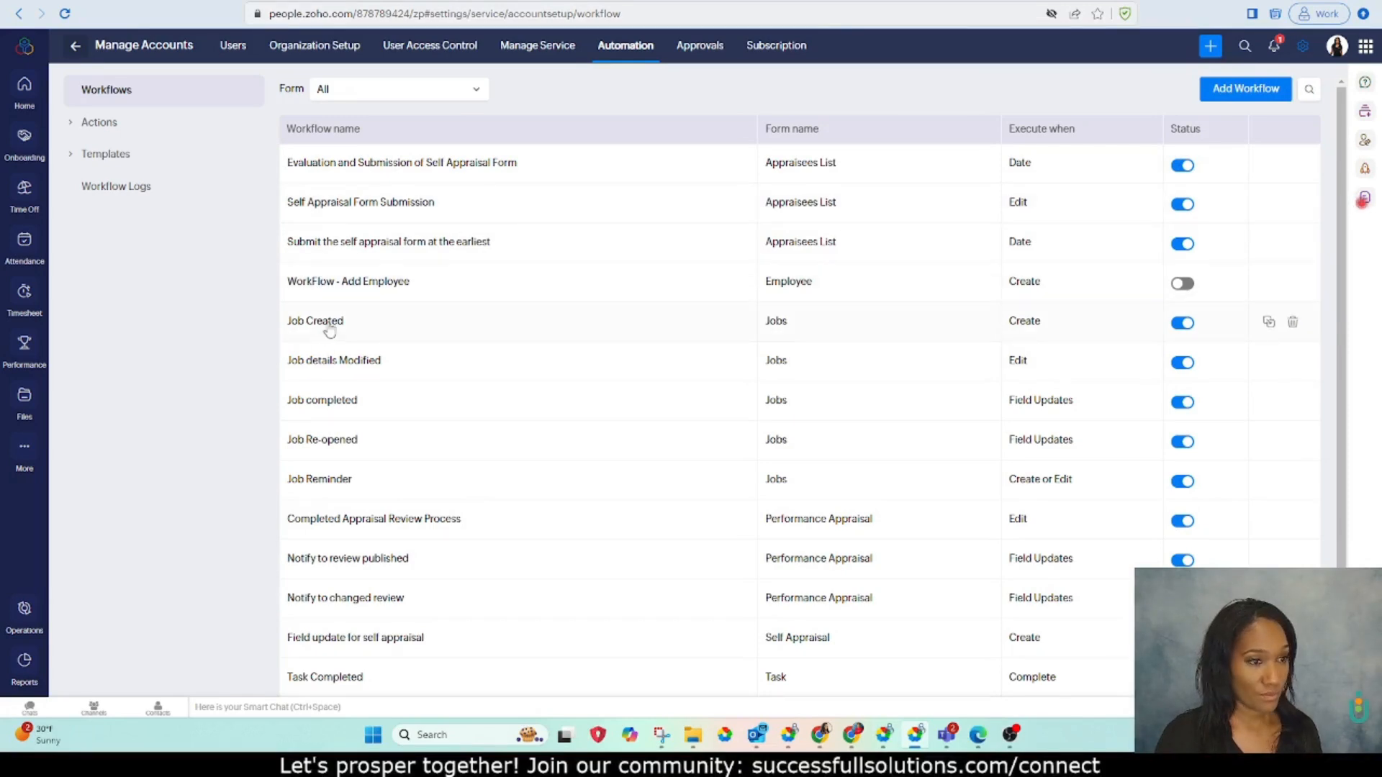
scroll(447, 282, down, 2)
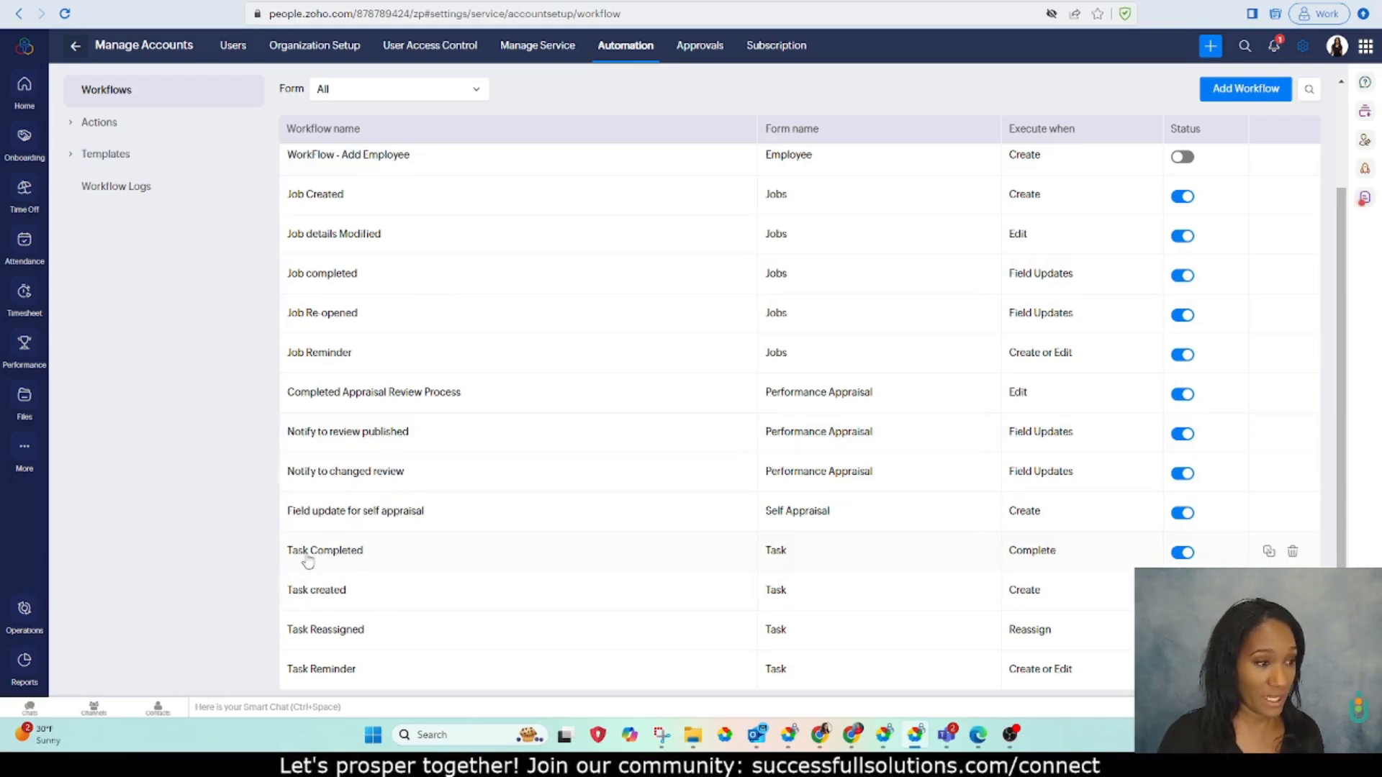
click(378, 555)
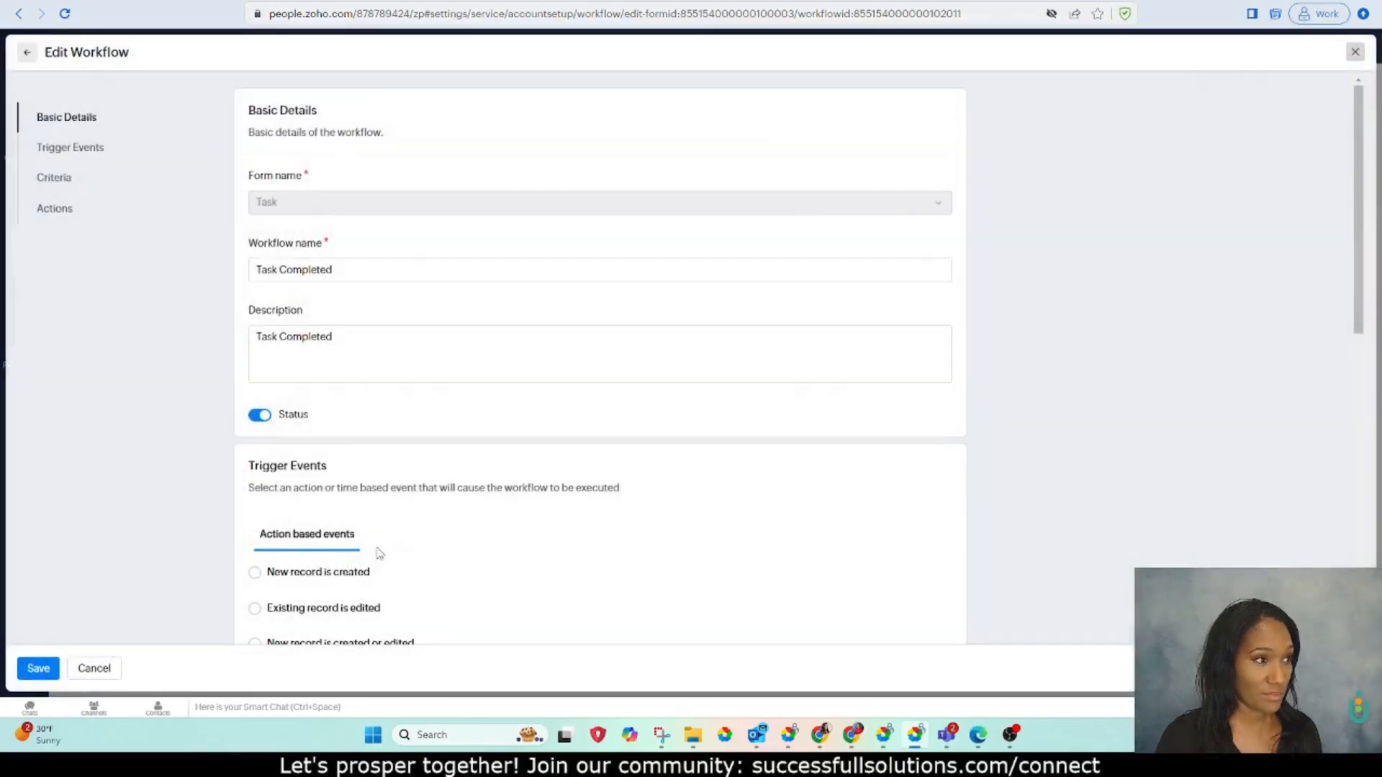
scroll(603, 223, down, 4)
scroll(604, 223, down, 5)
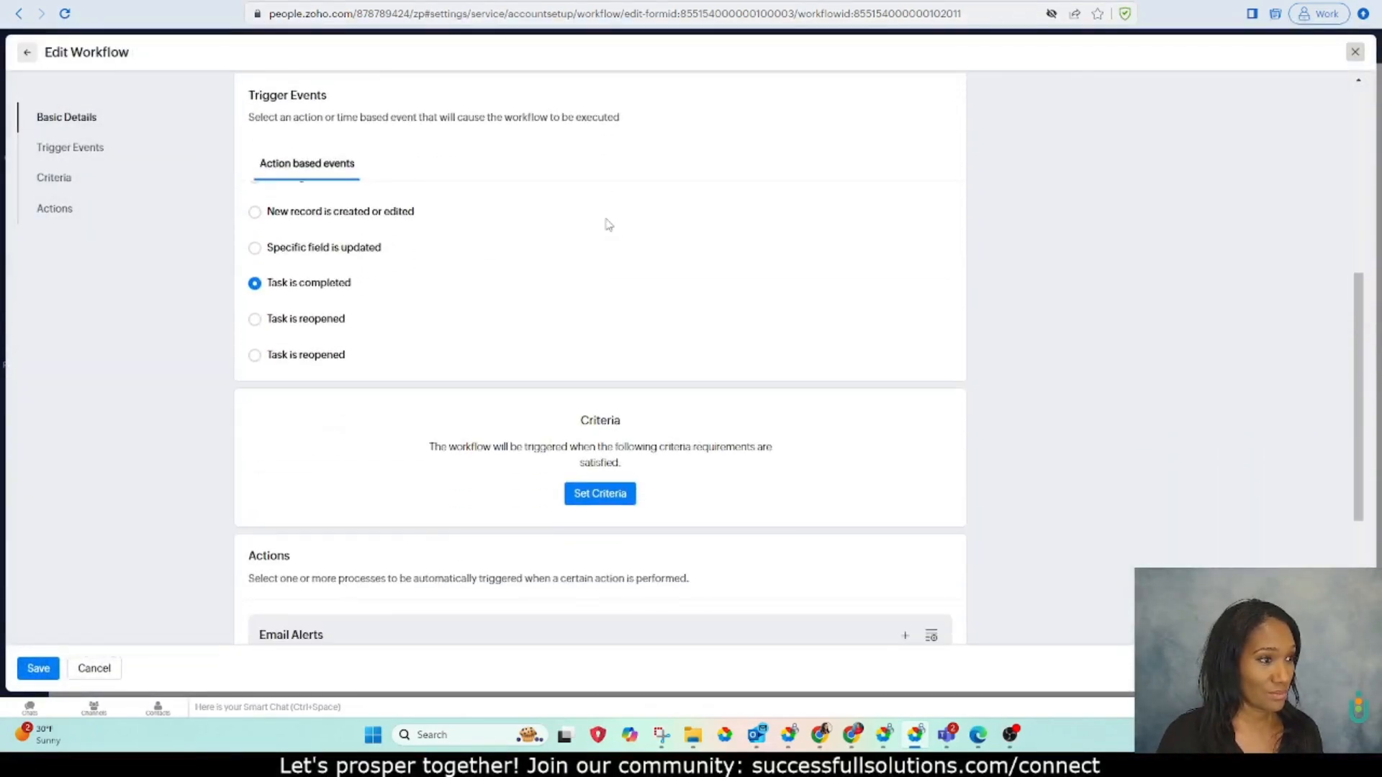
scroll(293, 272, down, 1)
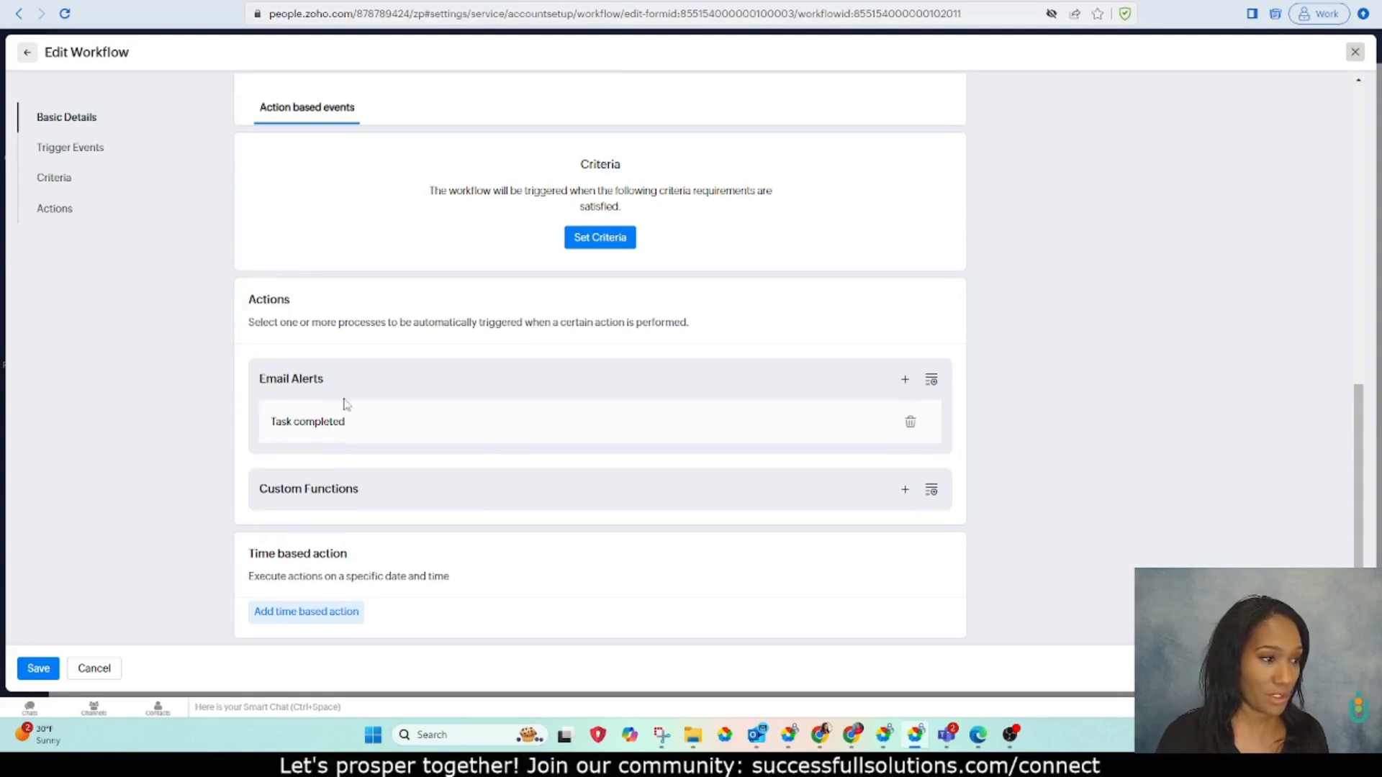
click(85, 669)
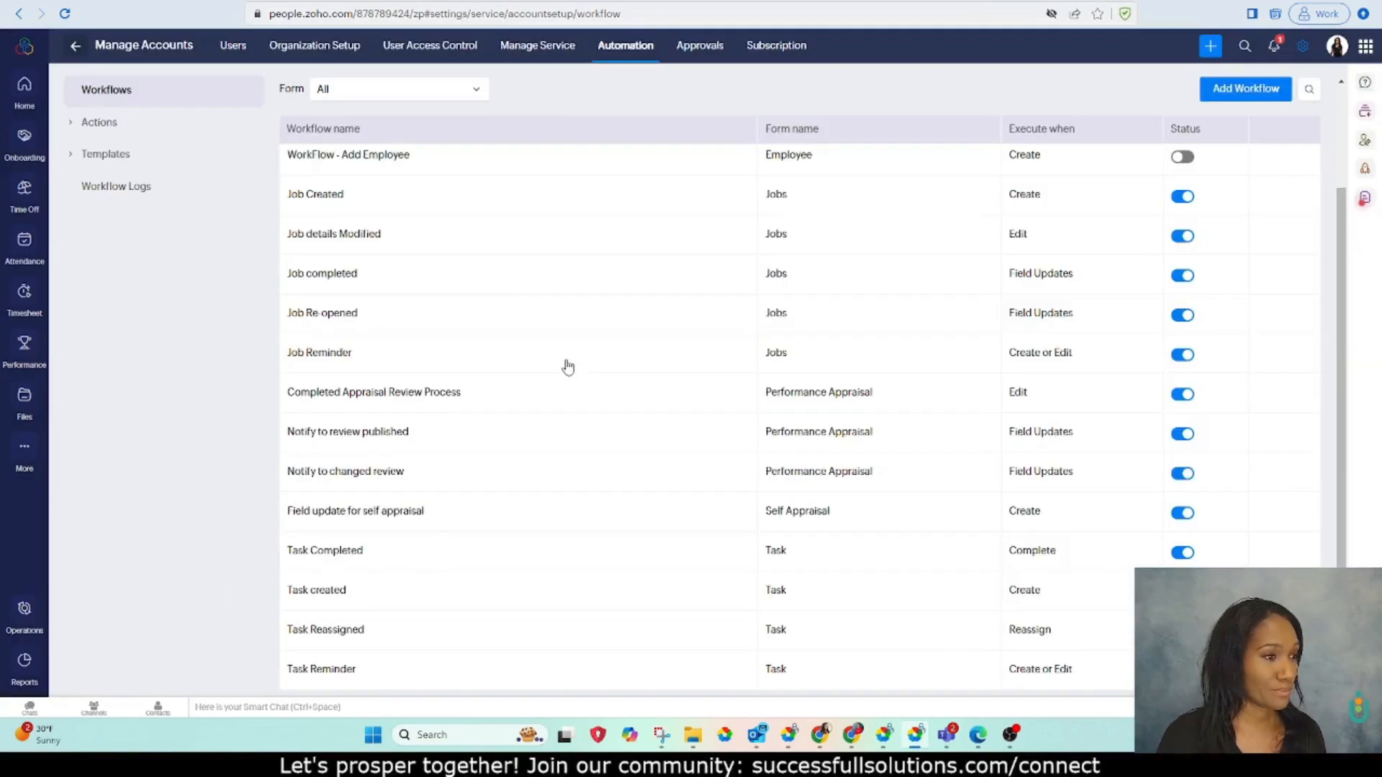
- Check the workflows for the Department, Clients and Designation forms, and return the form filter to All
scroll(509, 308, up, 2)
click(344, 98)
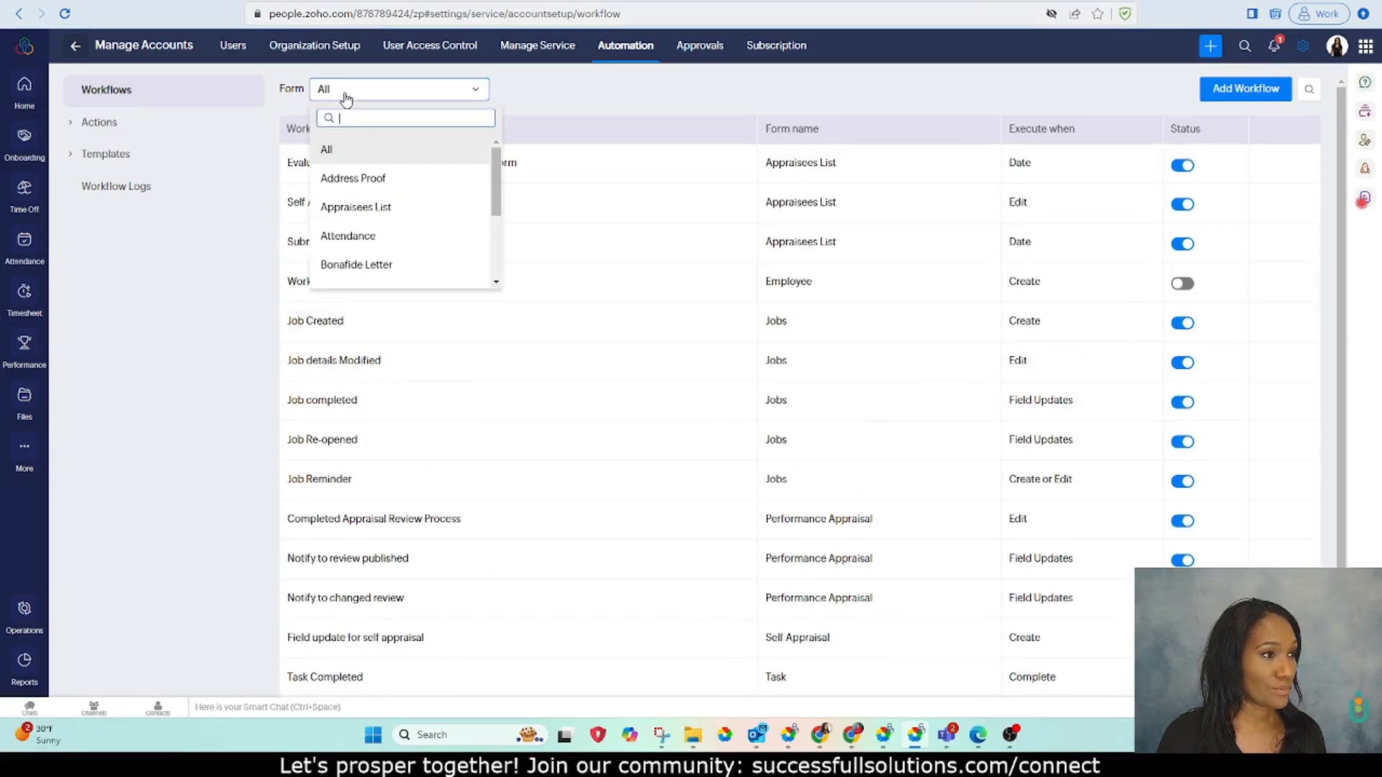
scroll(375, 189, down, 1)
scroll(371, 191, down, 2)
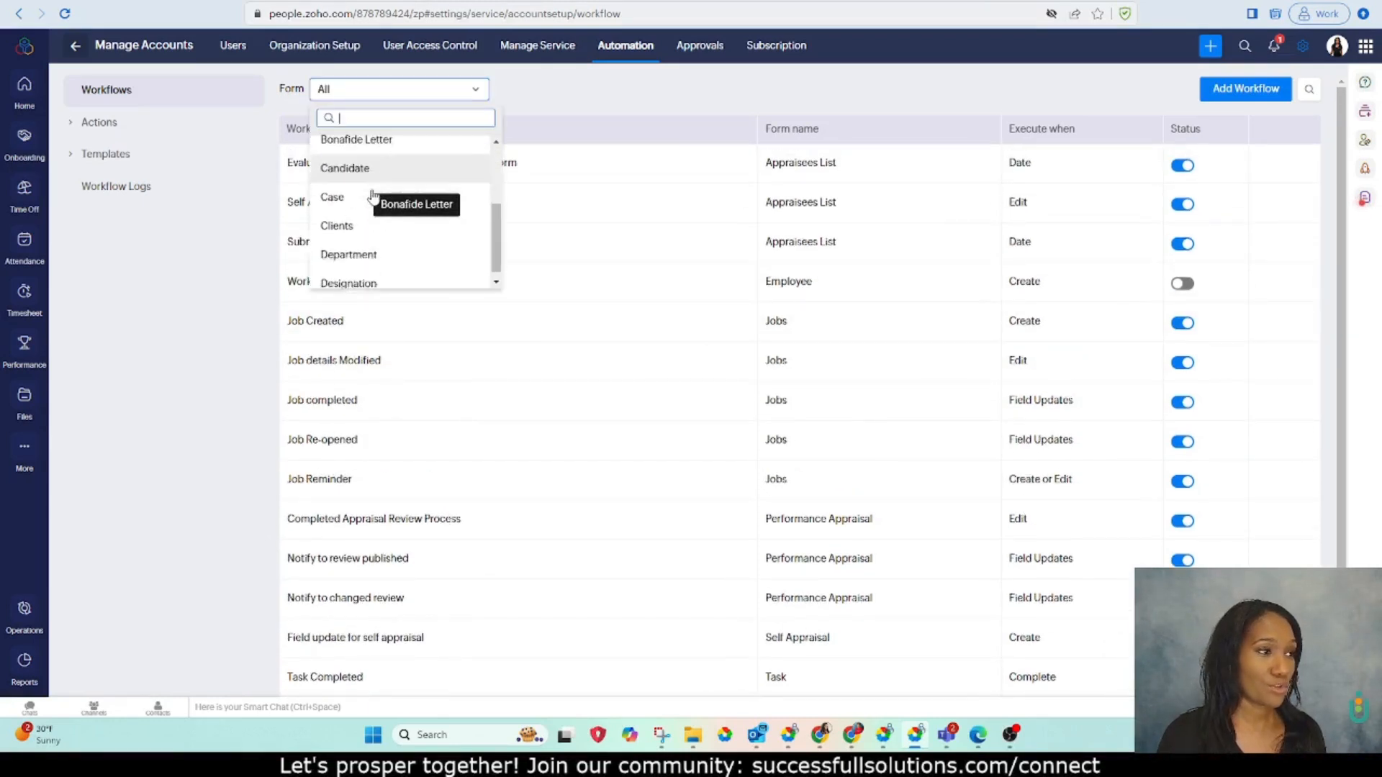
click(358, 246)
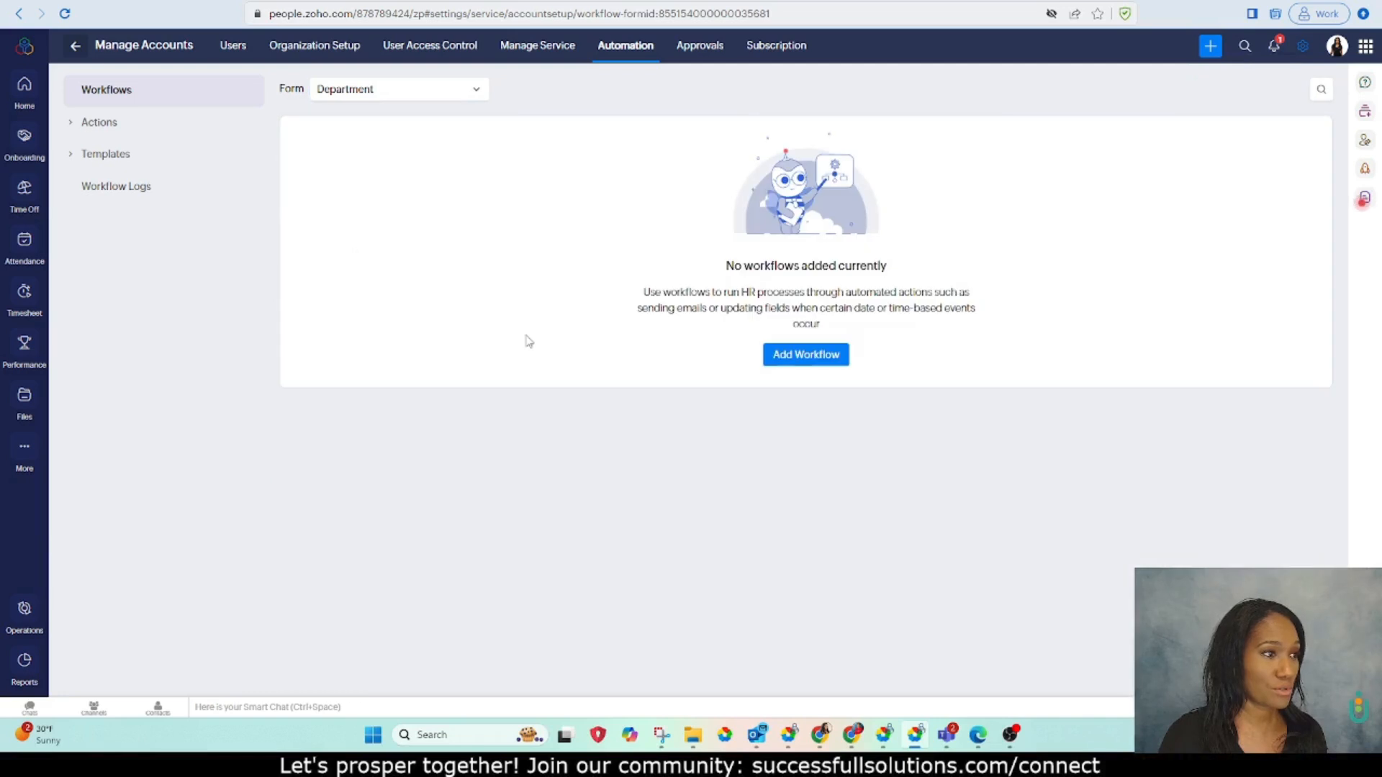
click(389, 95)
click(389, 217)
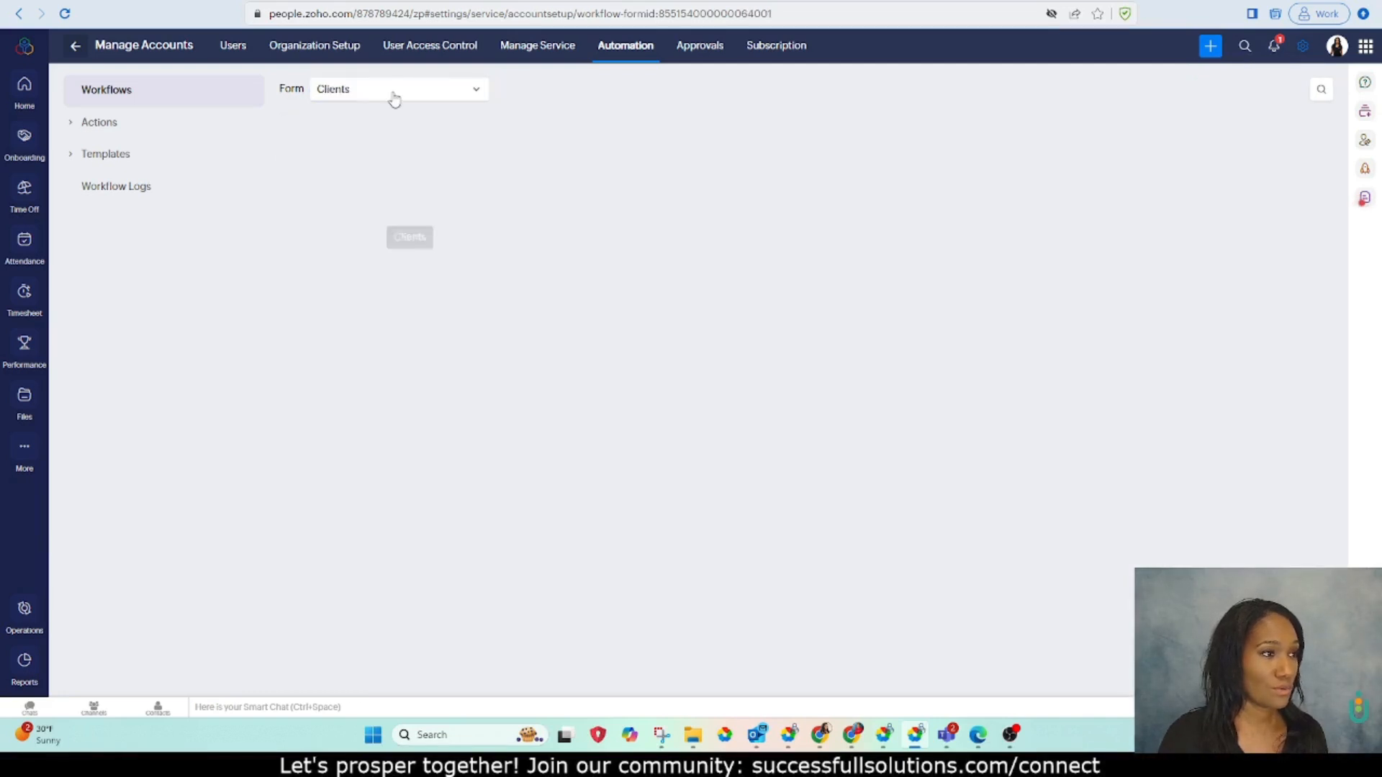
click(393, 94)
click(368, 274)
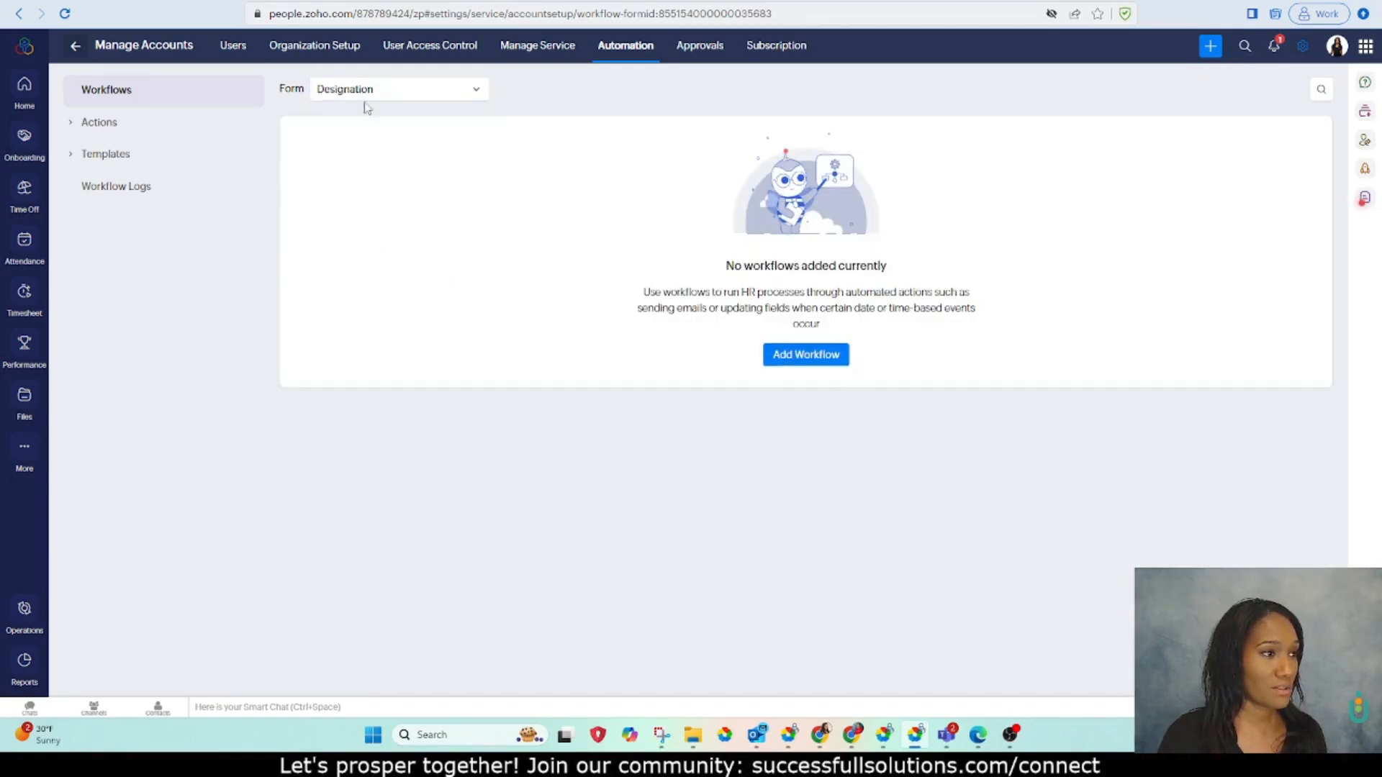
click(364, 92)
scroll(358, 173, up, 3)
click(347, 156)
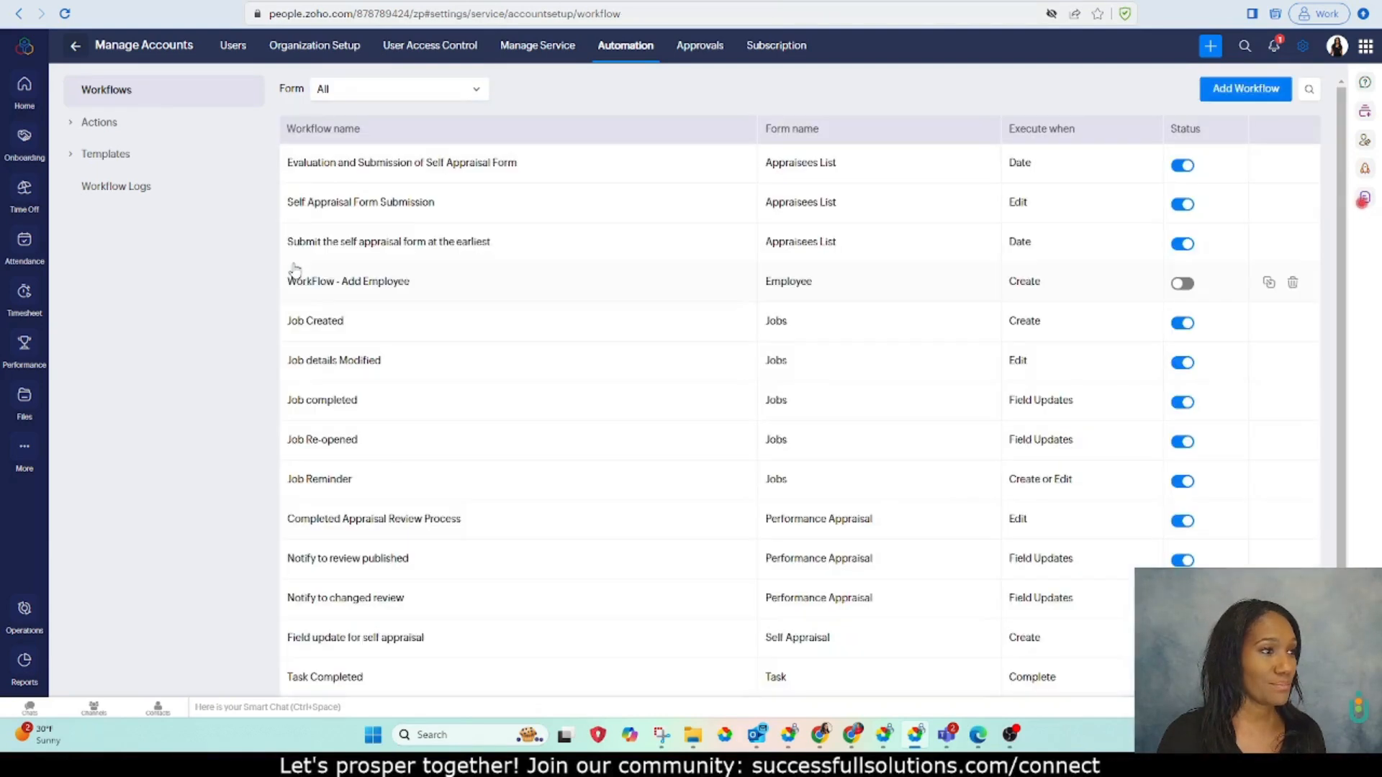
- Examine the email alerts and the Job Created alert's recipients, subject and message body, closing it without saving
click(93, 122)
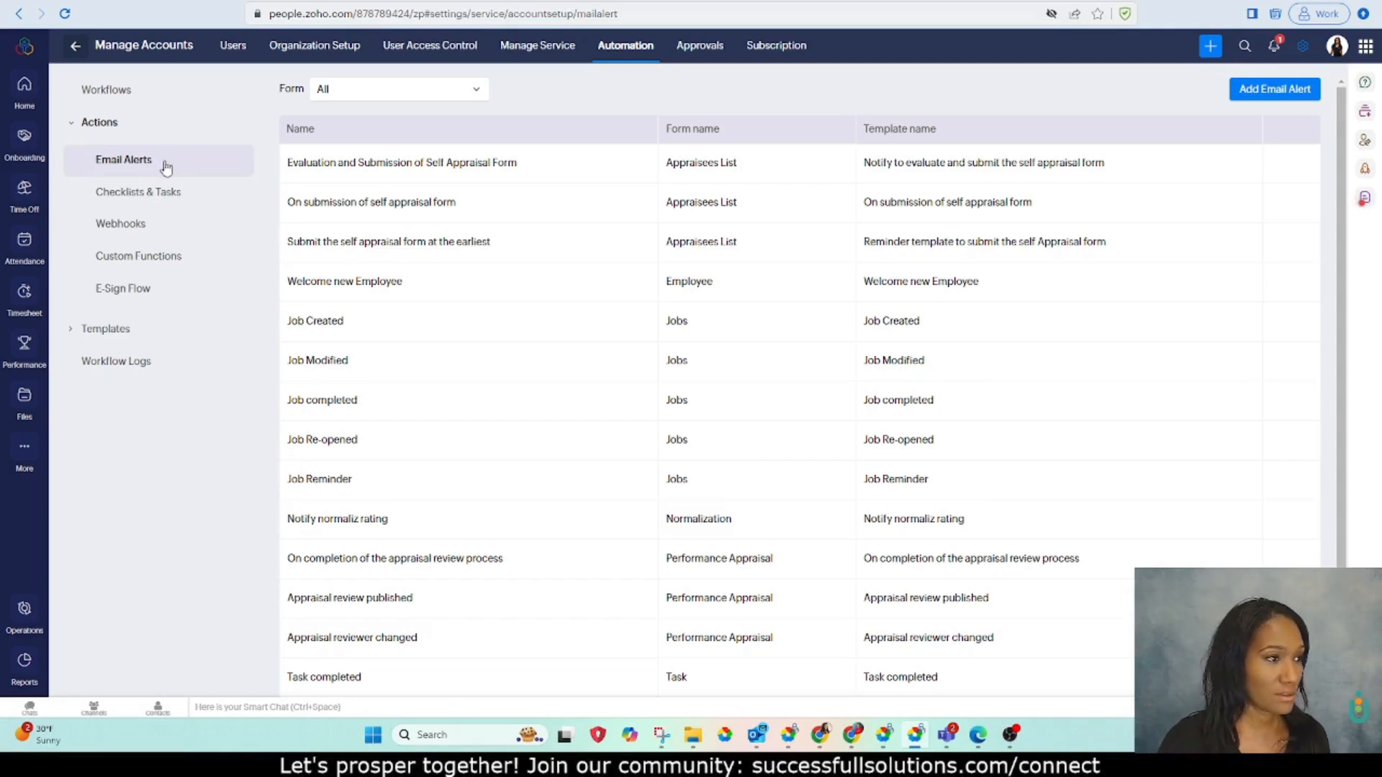
click(403, 325)
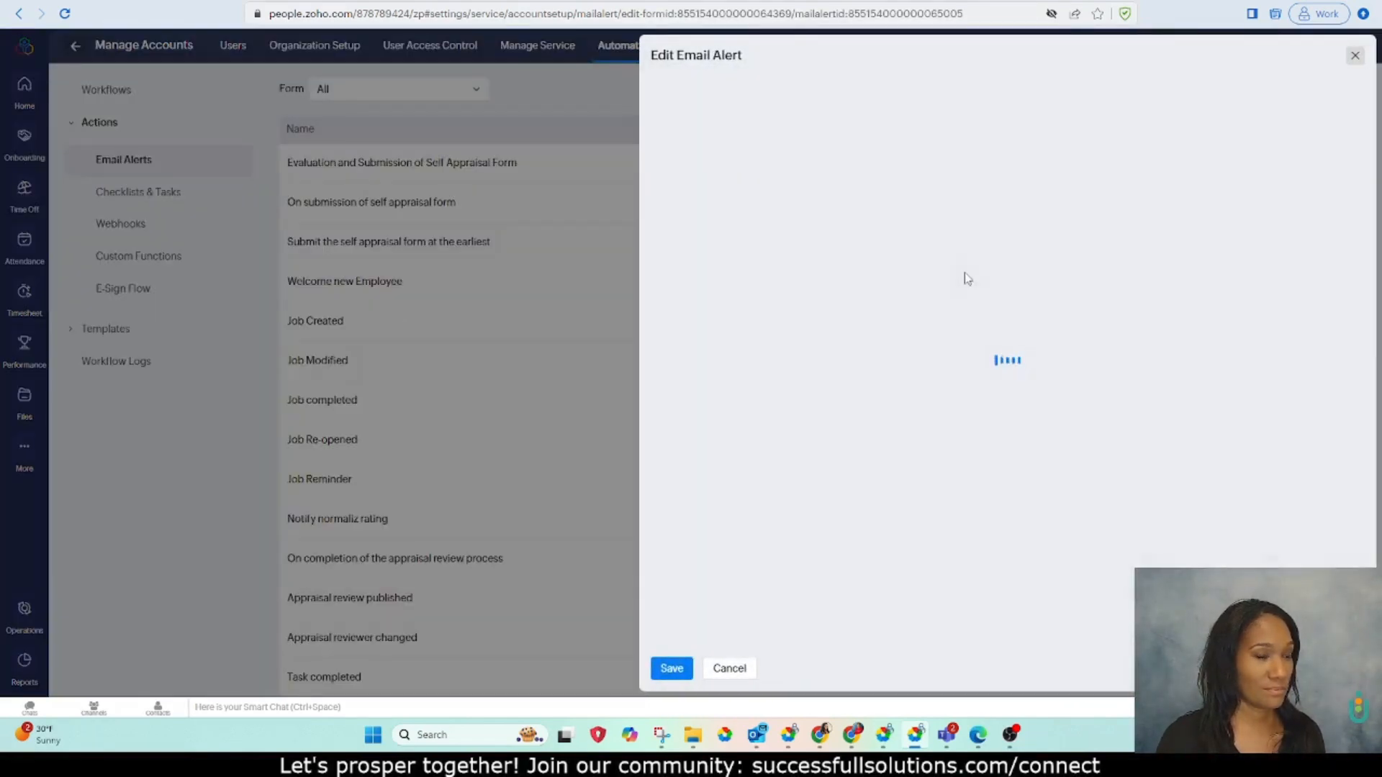
scroll(775, 198, down, 3)
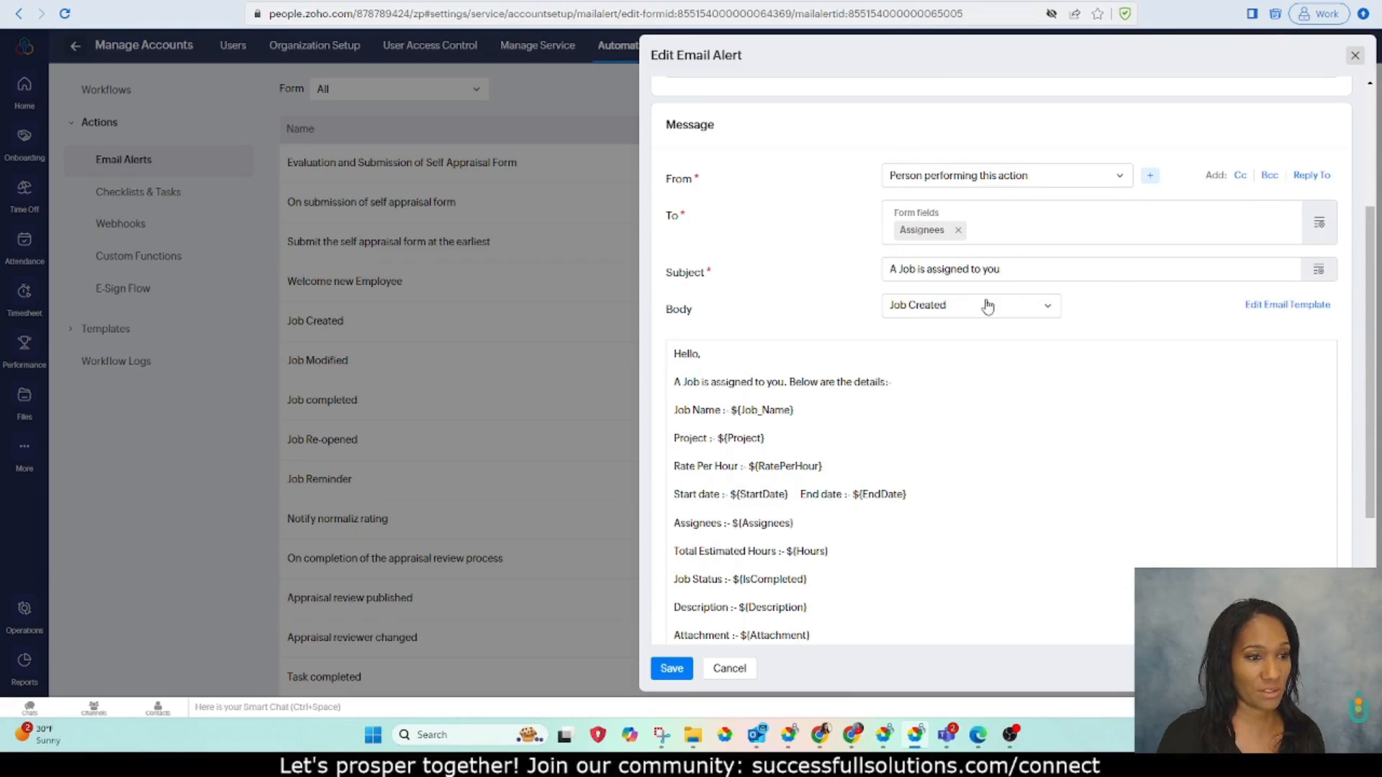
scroll(864, 293, down, 3)
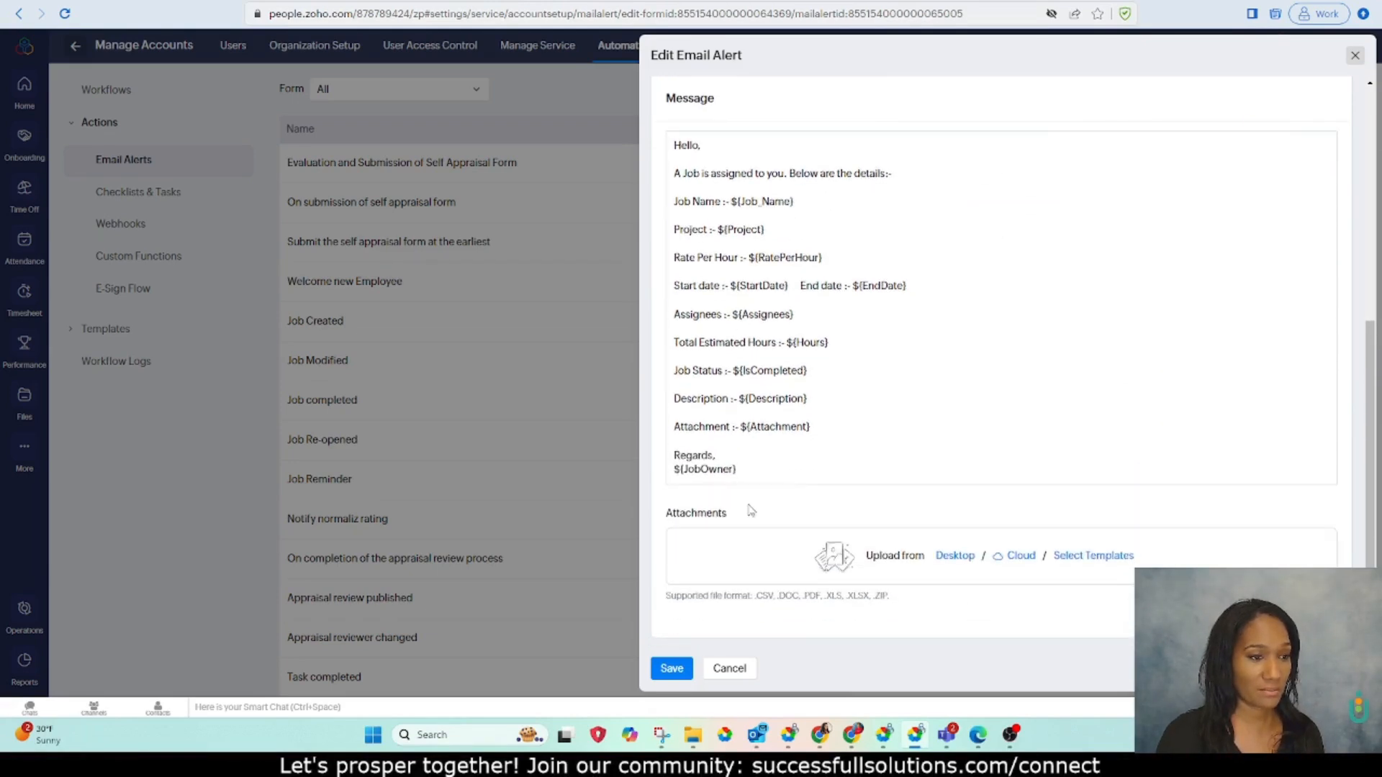
scroll(831, 434, up, 6)
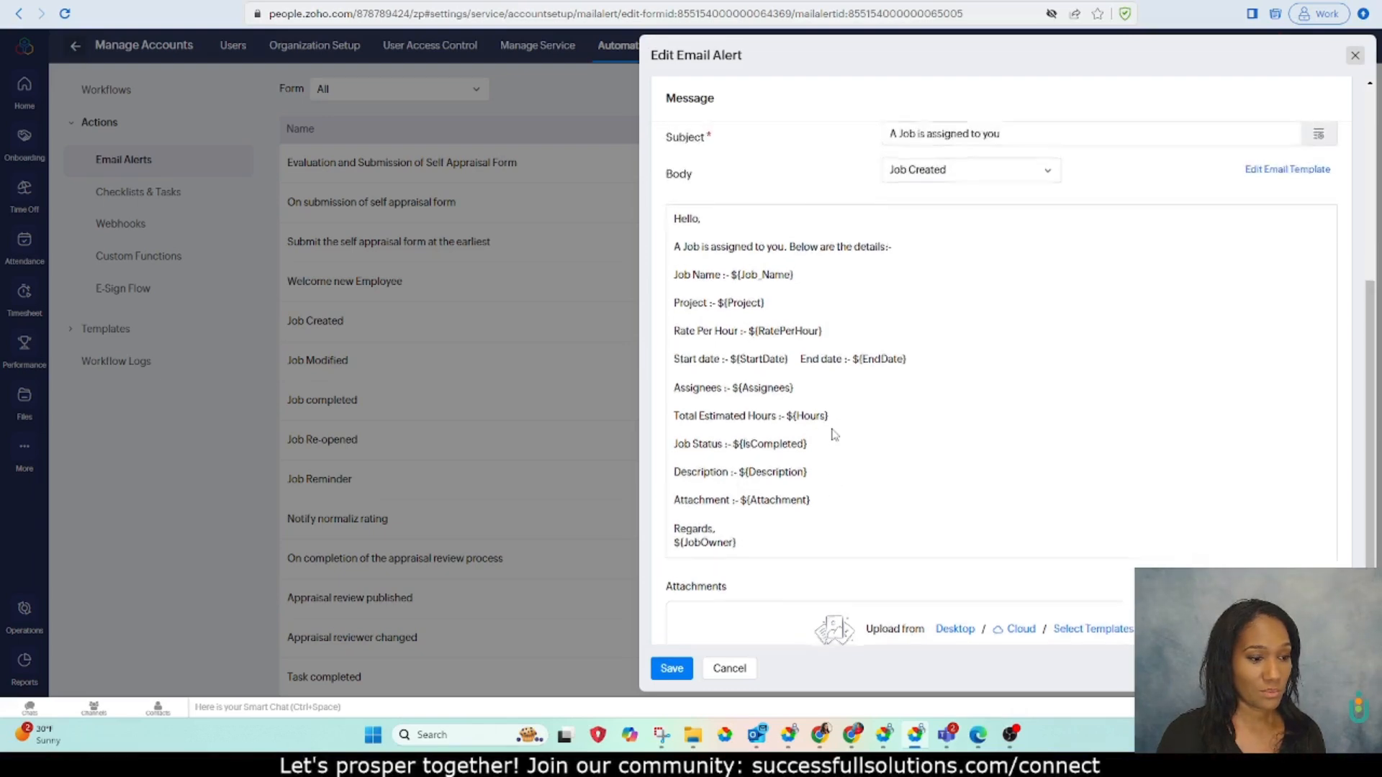
click(729, 669)
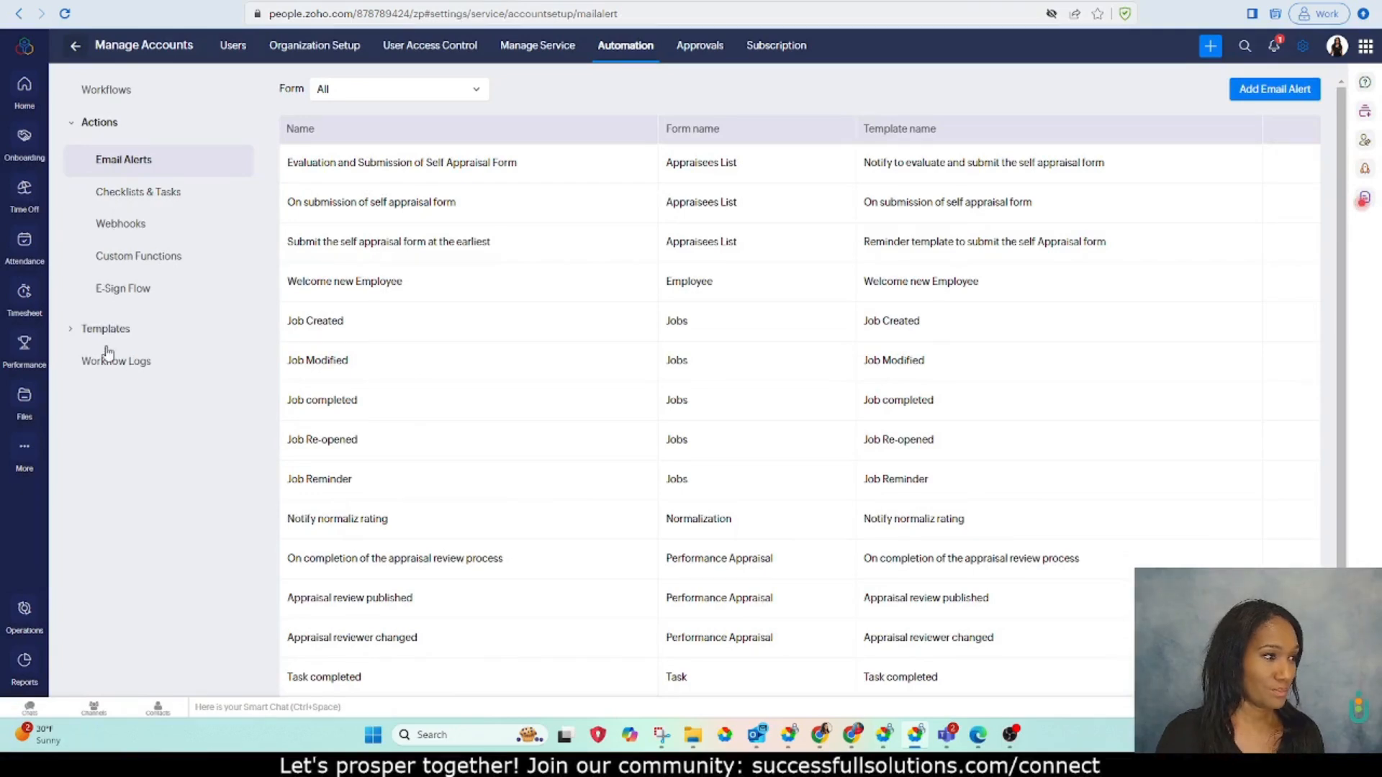
- View the email templates, including the message of "On submission of self appraisal form", and check the letter templates
click(79, 331)
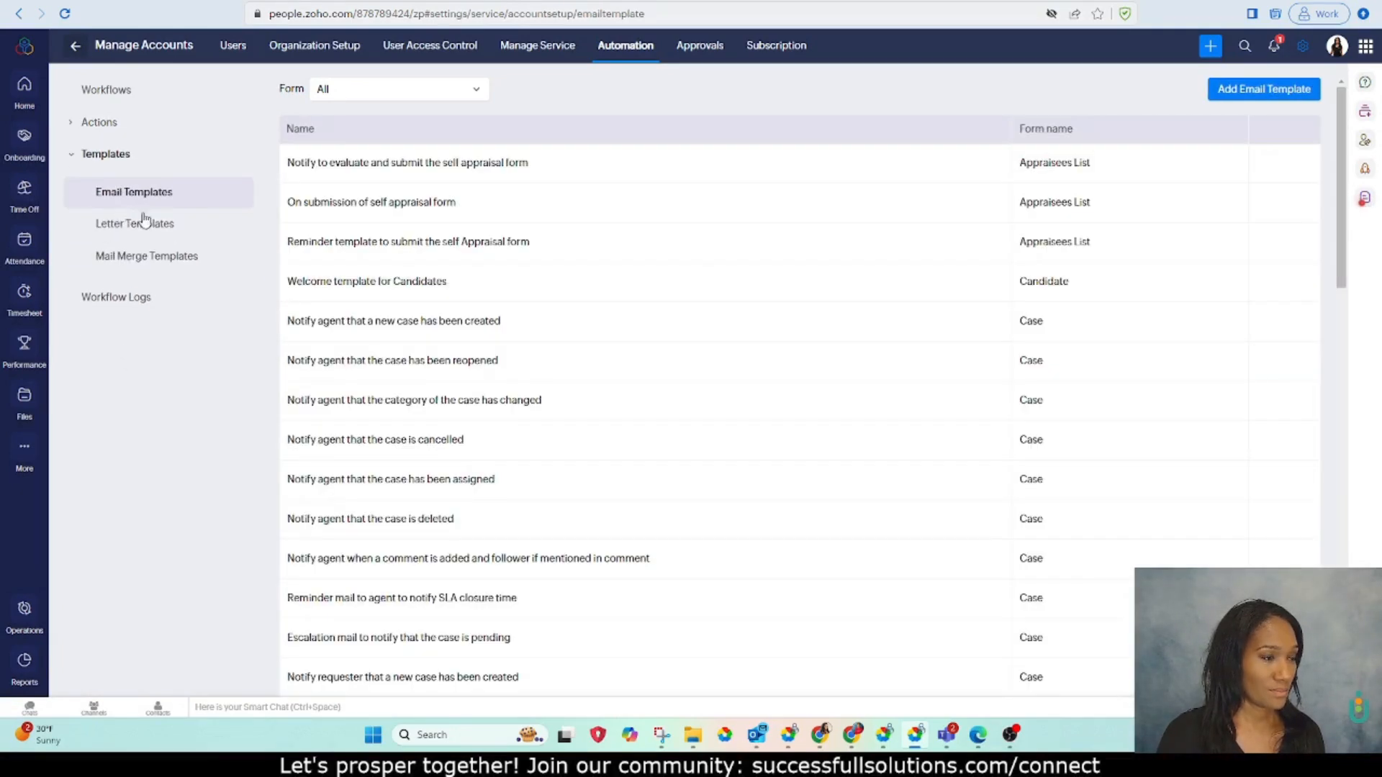
click(426, 201)
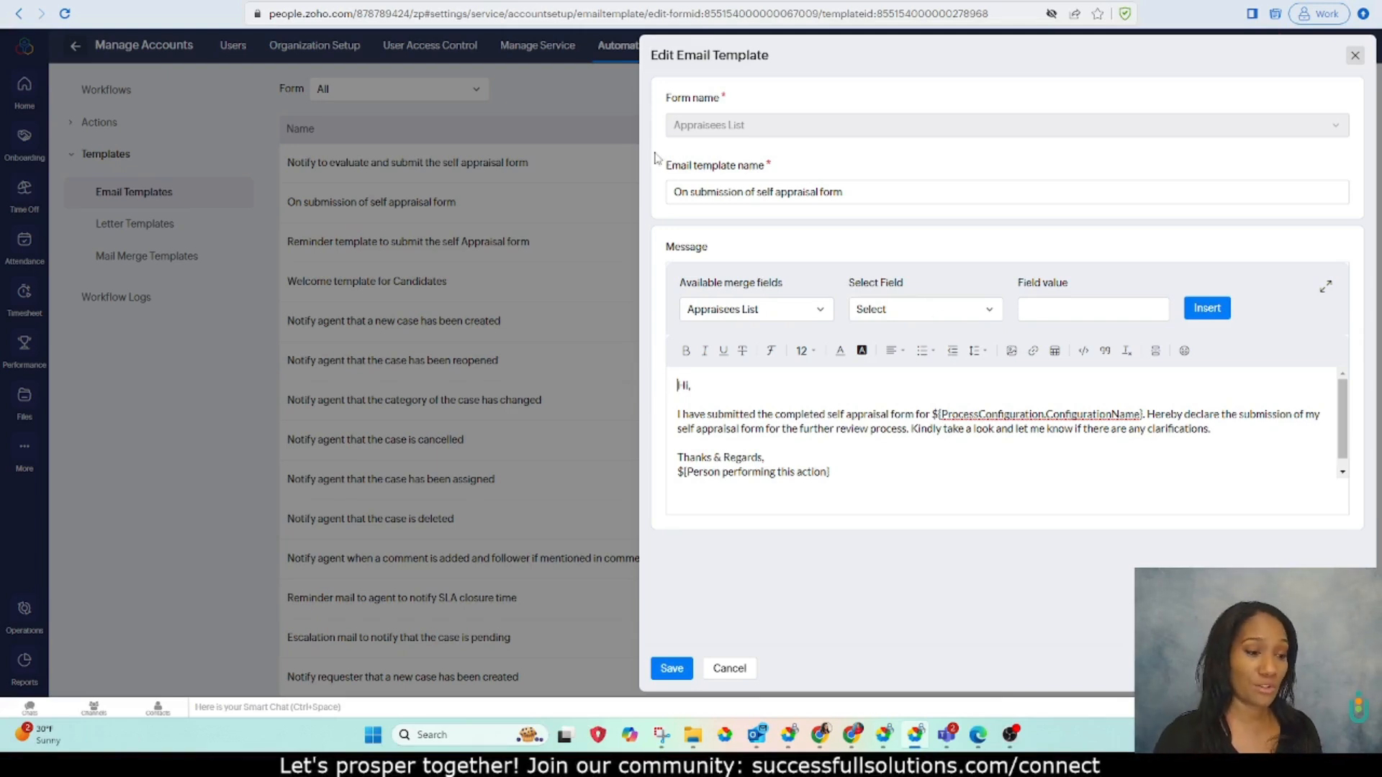
click(730, 669)
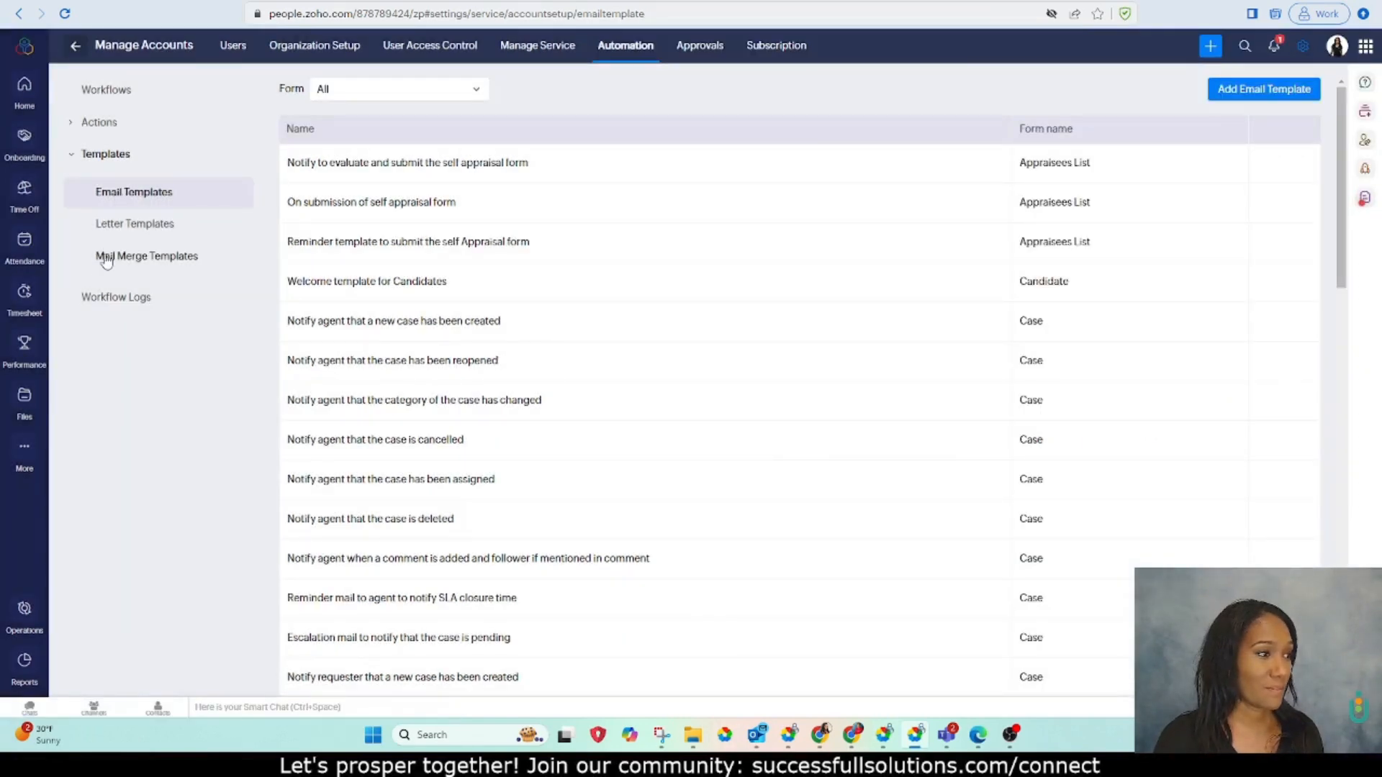
click(109, 226)
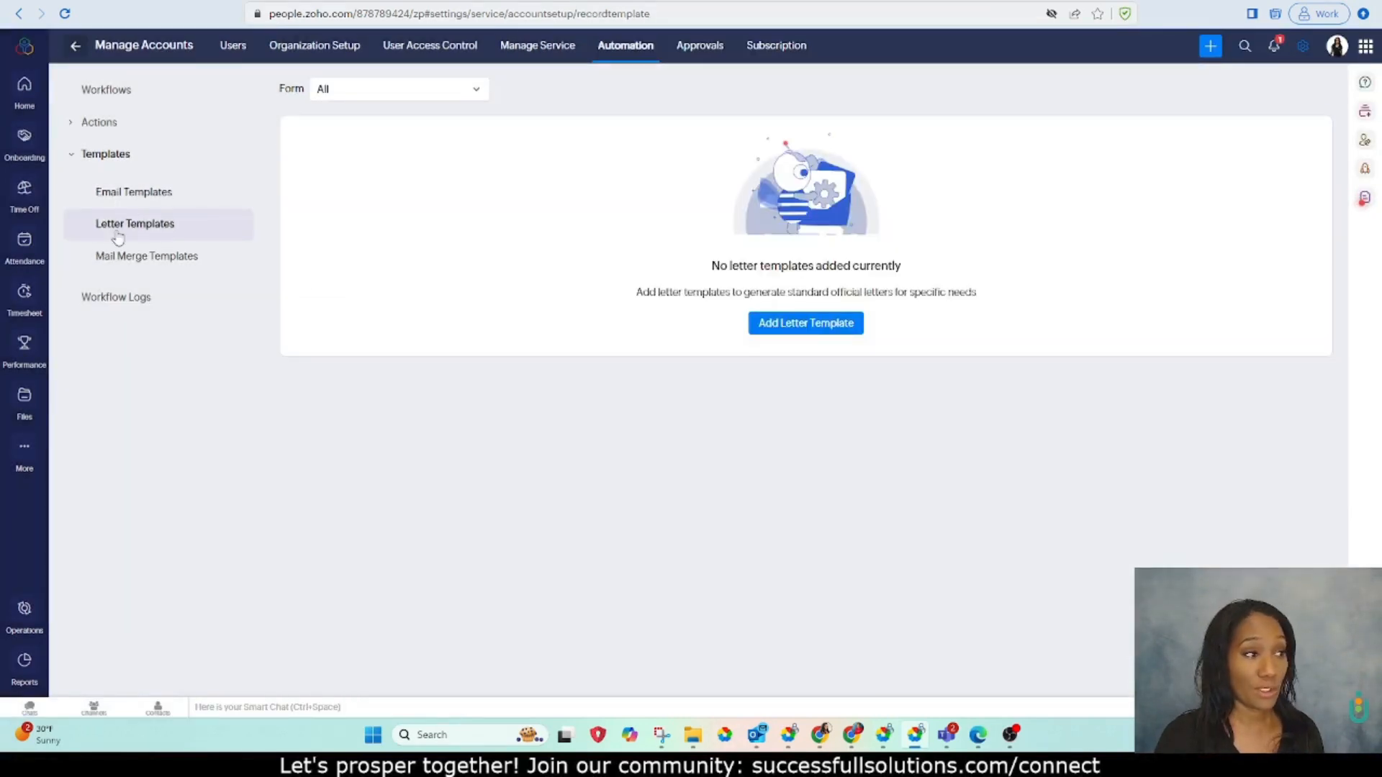
- Check the mail merge templates and the workflow logs in the automation settings
click(123, 259)
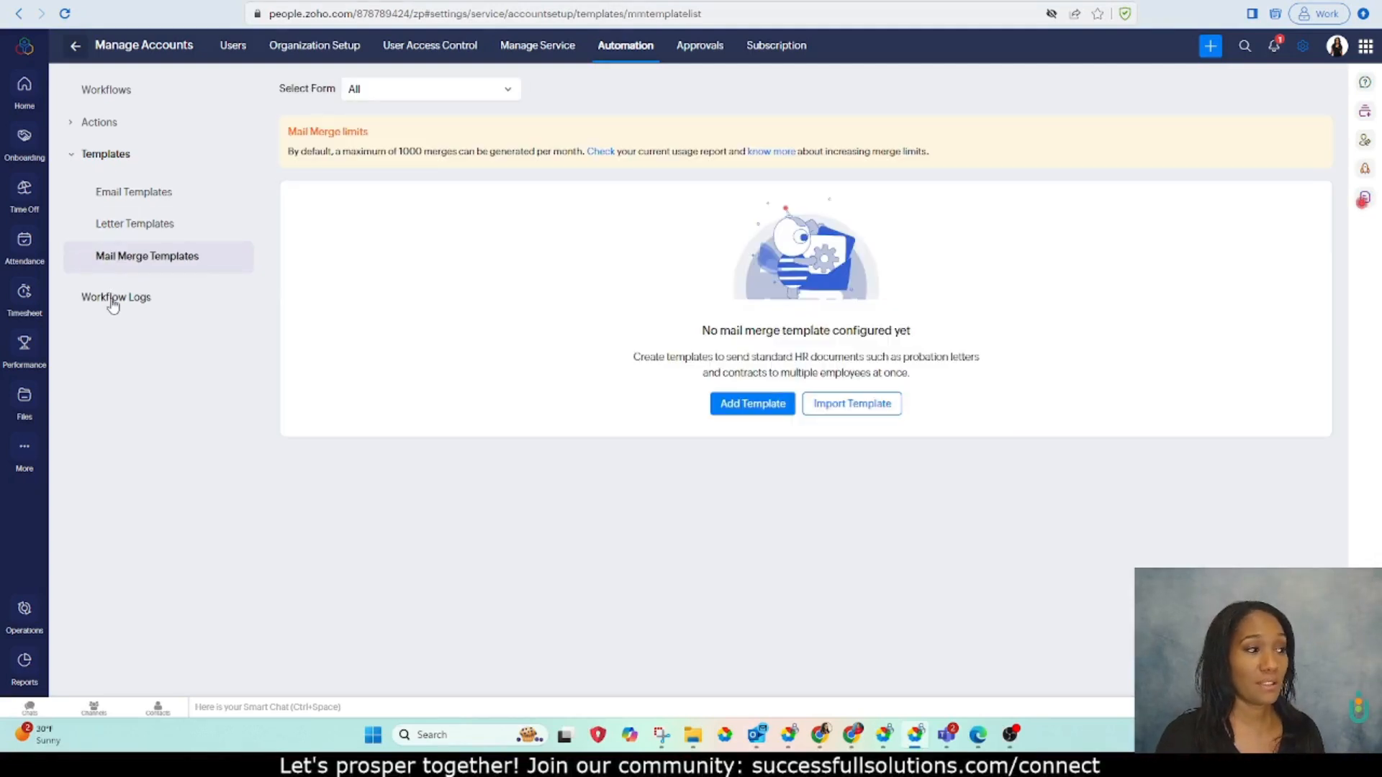
click(113, 302)
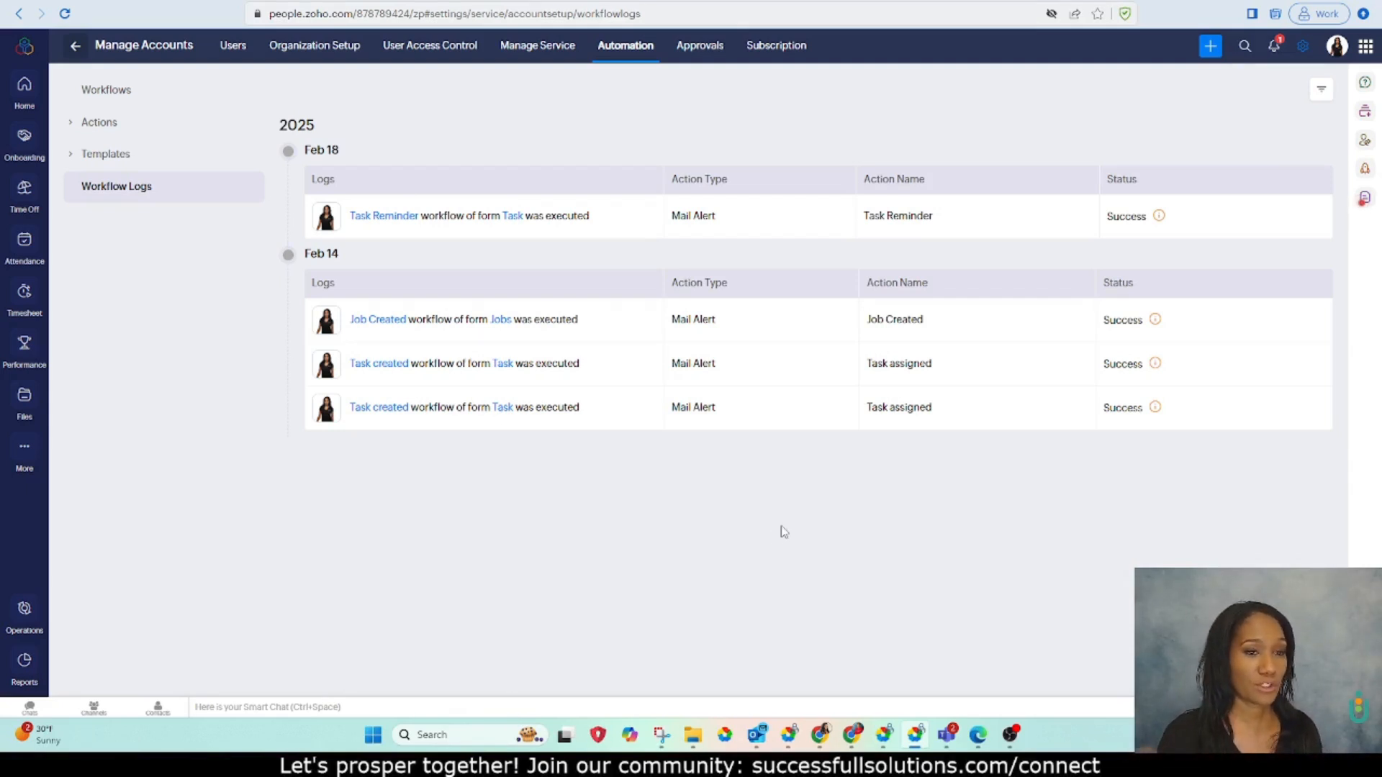
- Check the approvals and the forms they can be filtered by, and open the subscription settings
click(698, 49)
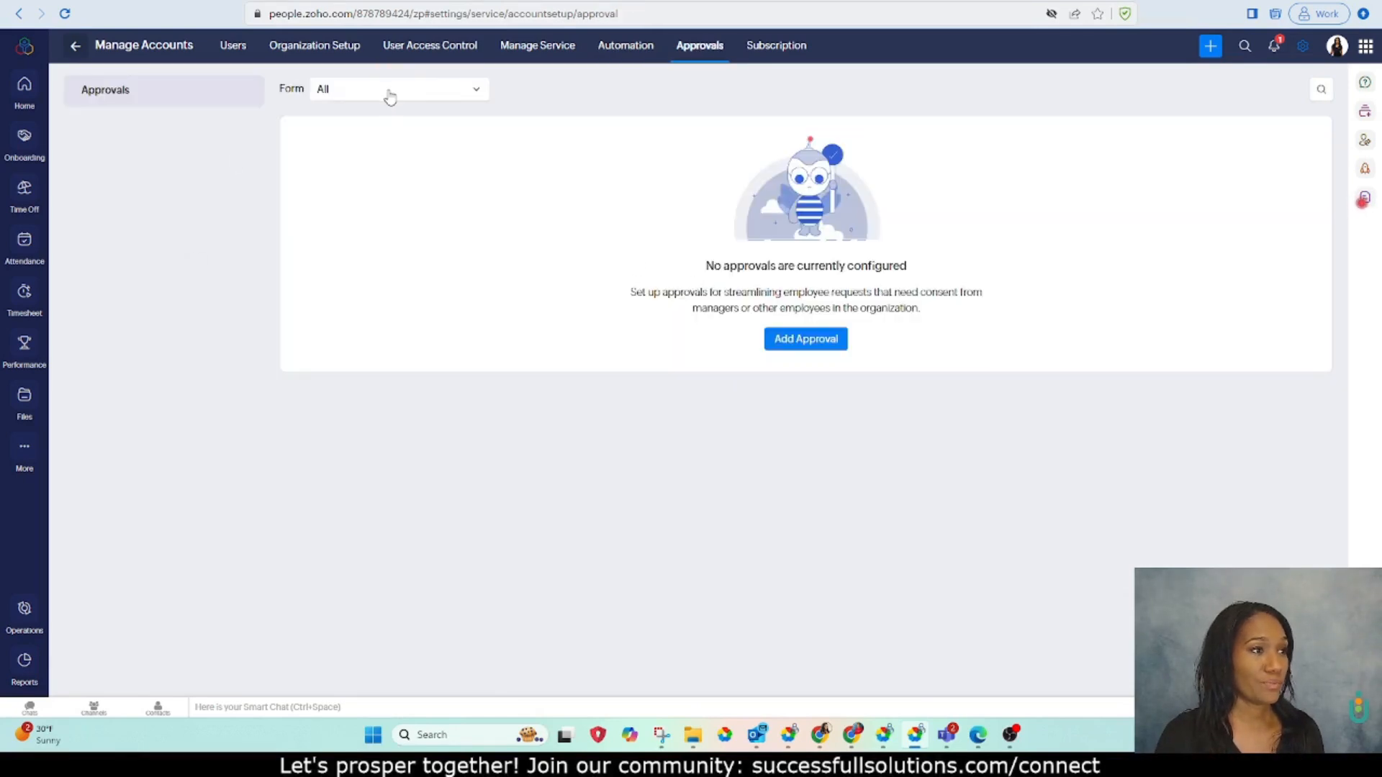
click(389, 92)
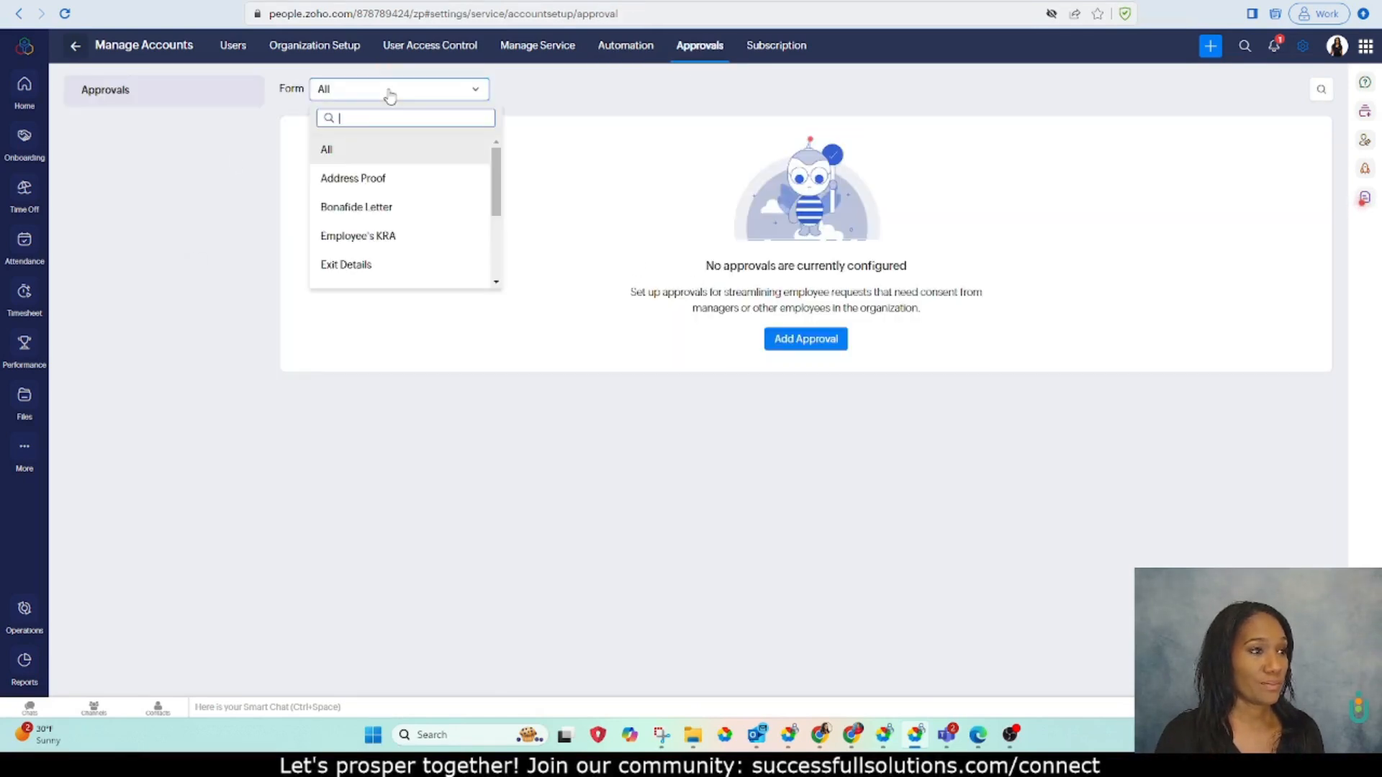
click(618, 90)
click(789, 46)
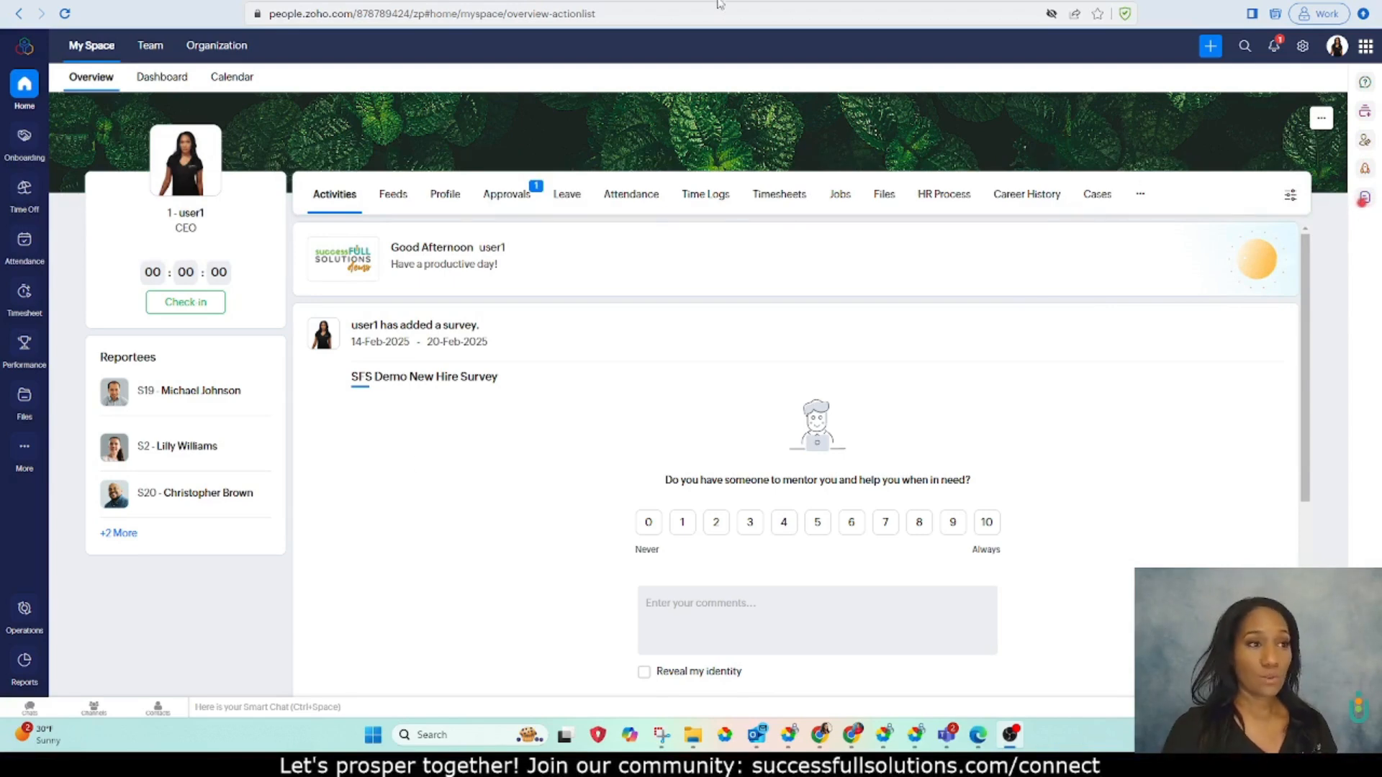
- Open the KRA library from the methods of the Performance service in Operations
click(21, 613)
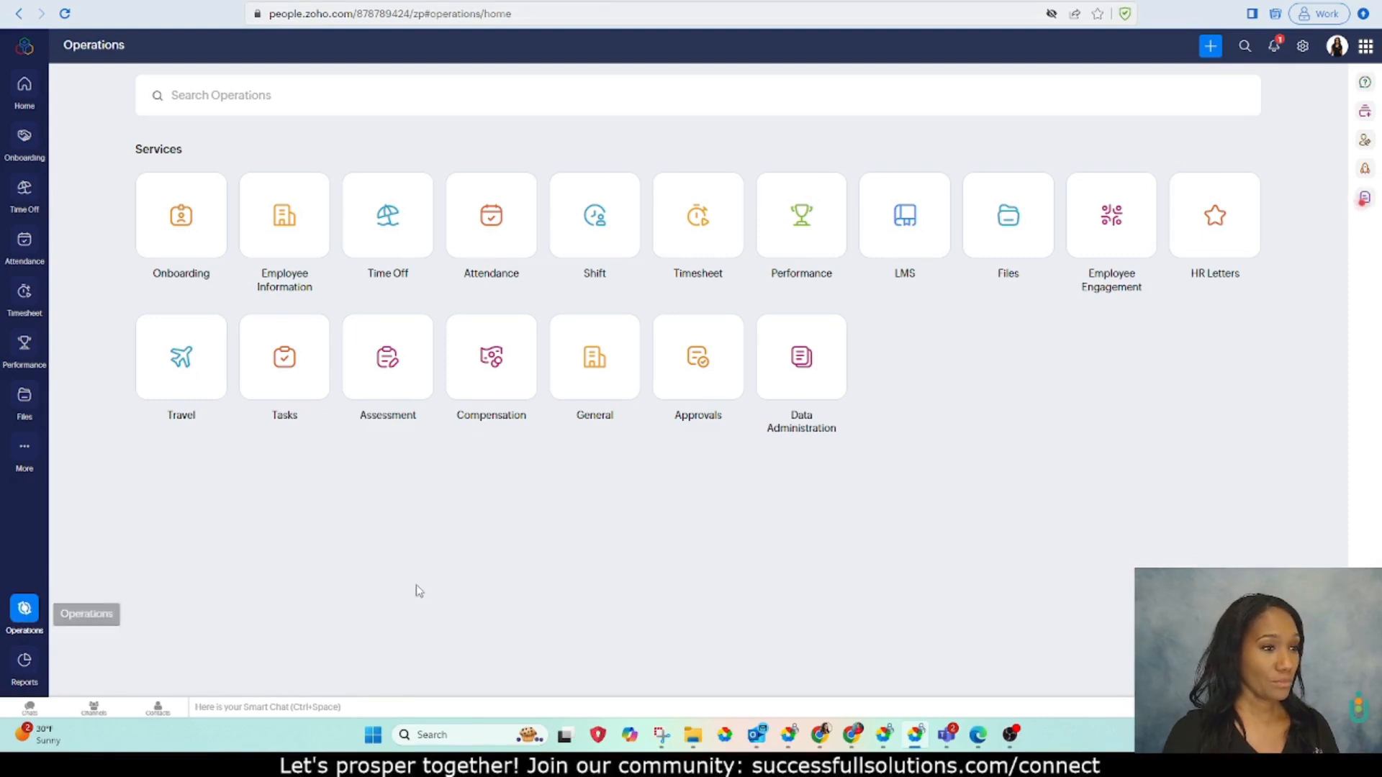
click(792, 201)
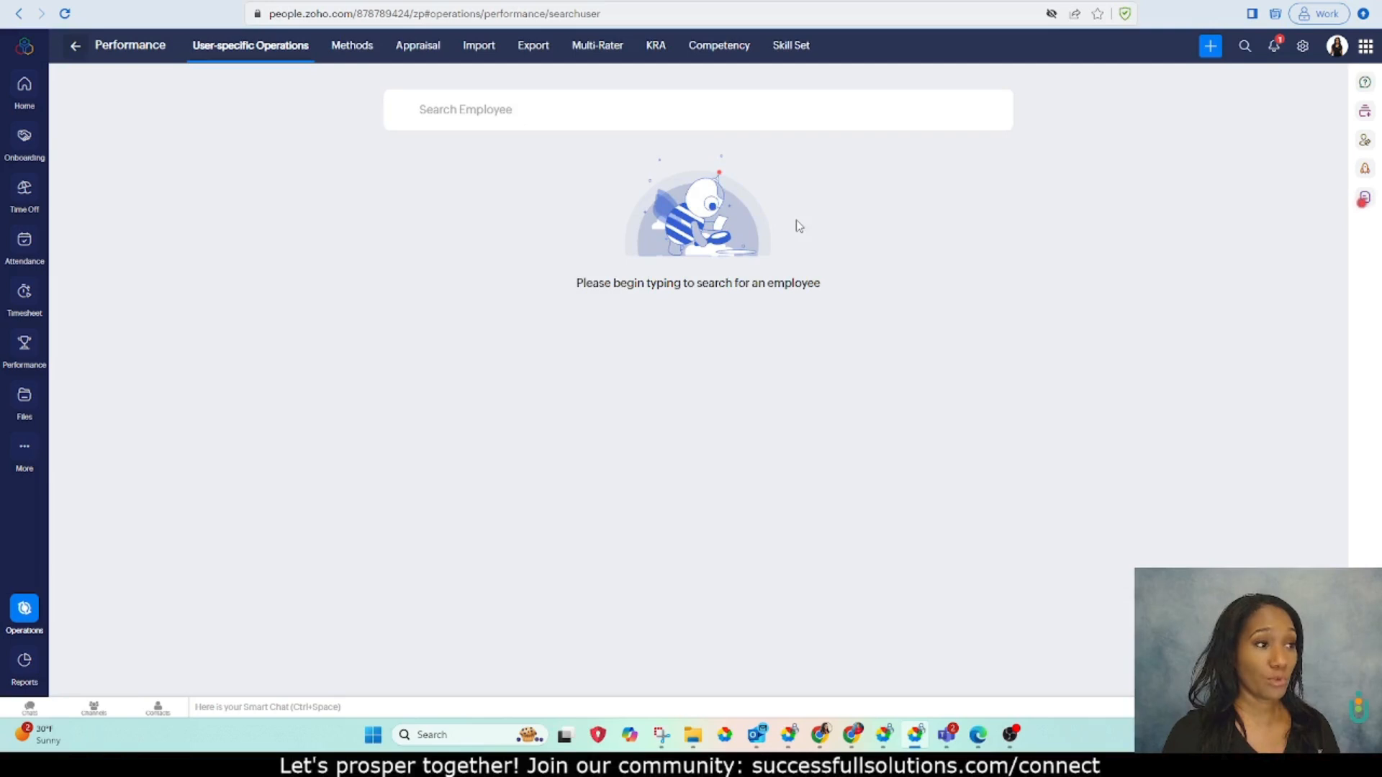
click(360, 53)
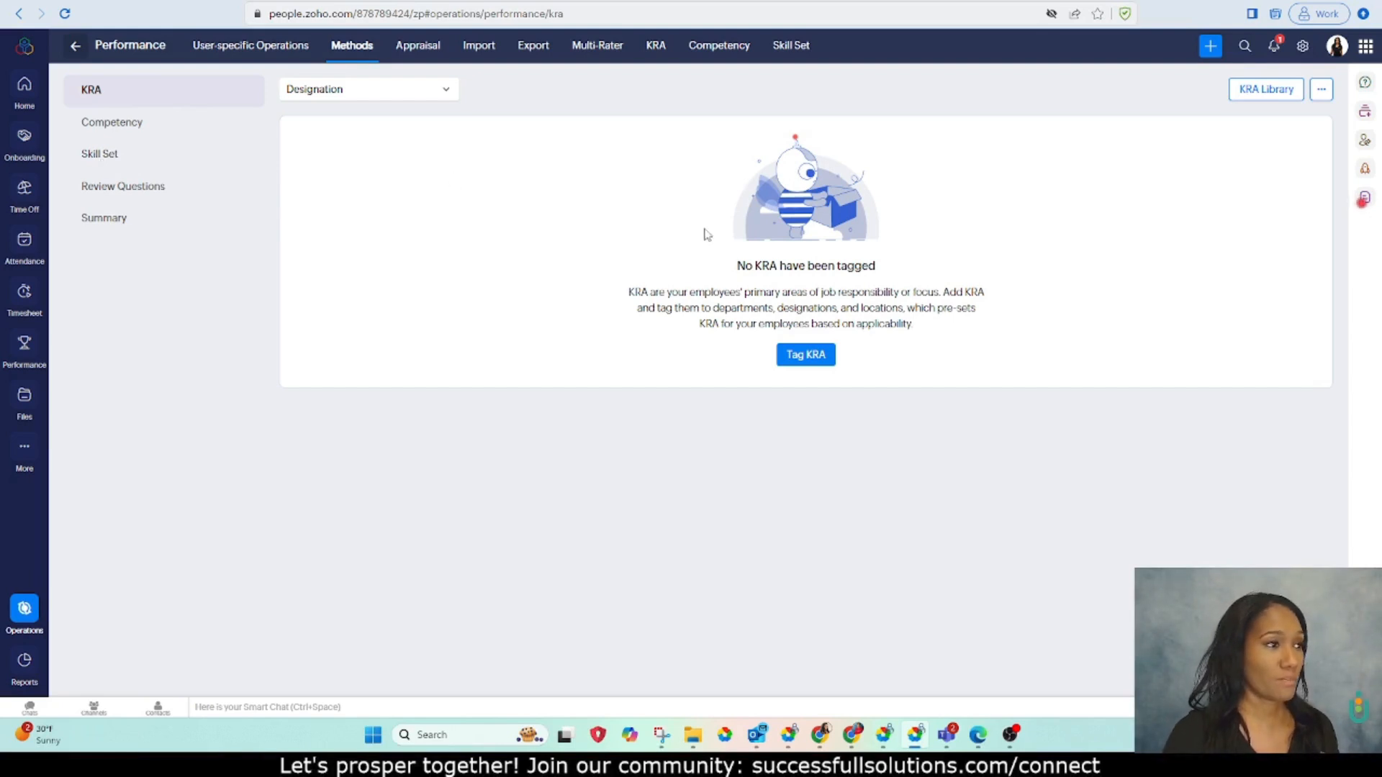
click(1265, 93)
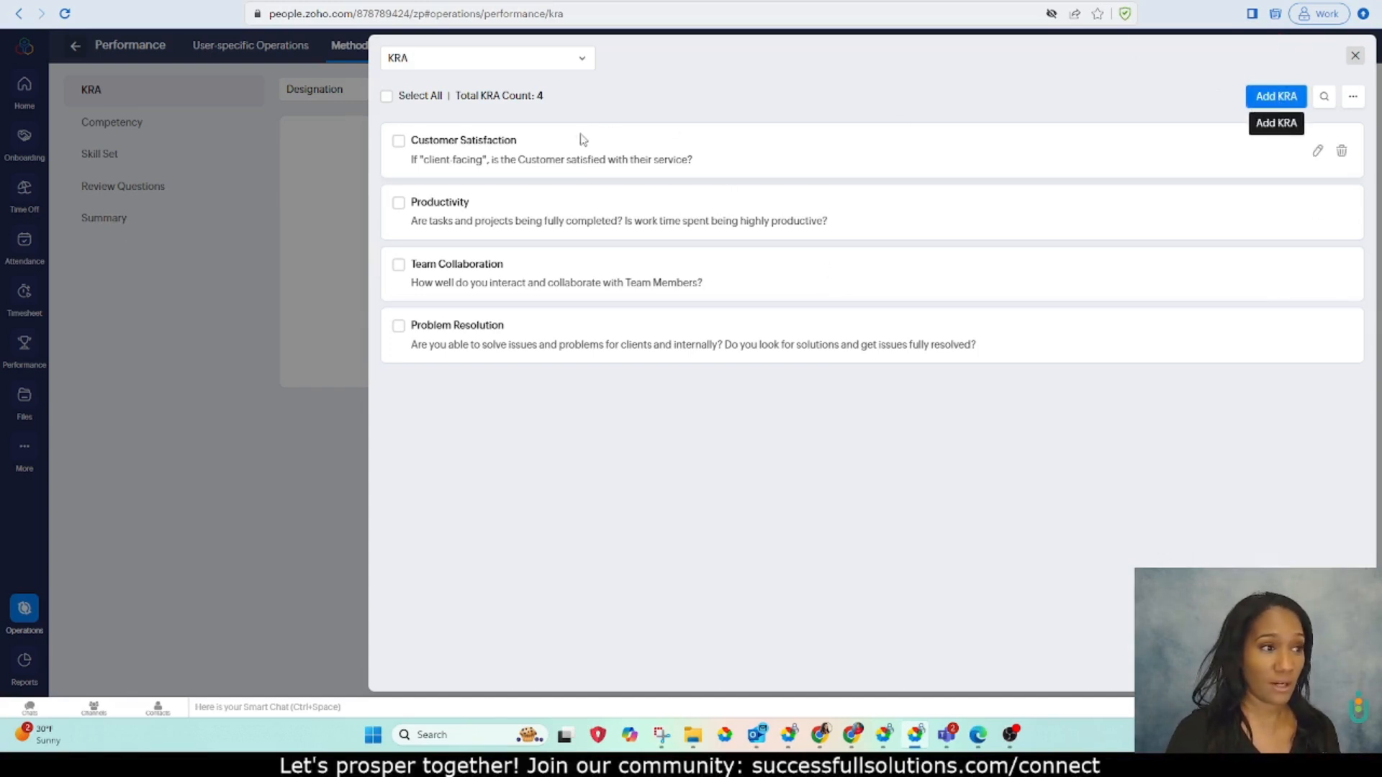
- View the Customer Satisfaction KRA's title and description without saving, and select and deselect it to see the delete option
click(1316, 154)
click(675, 286)
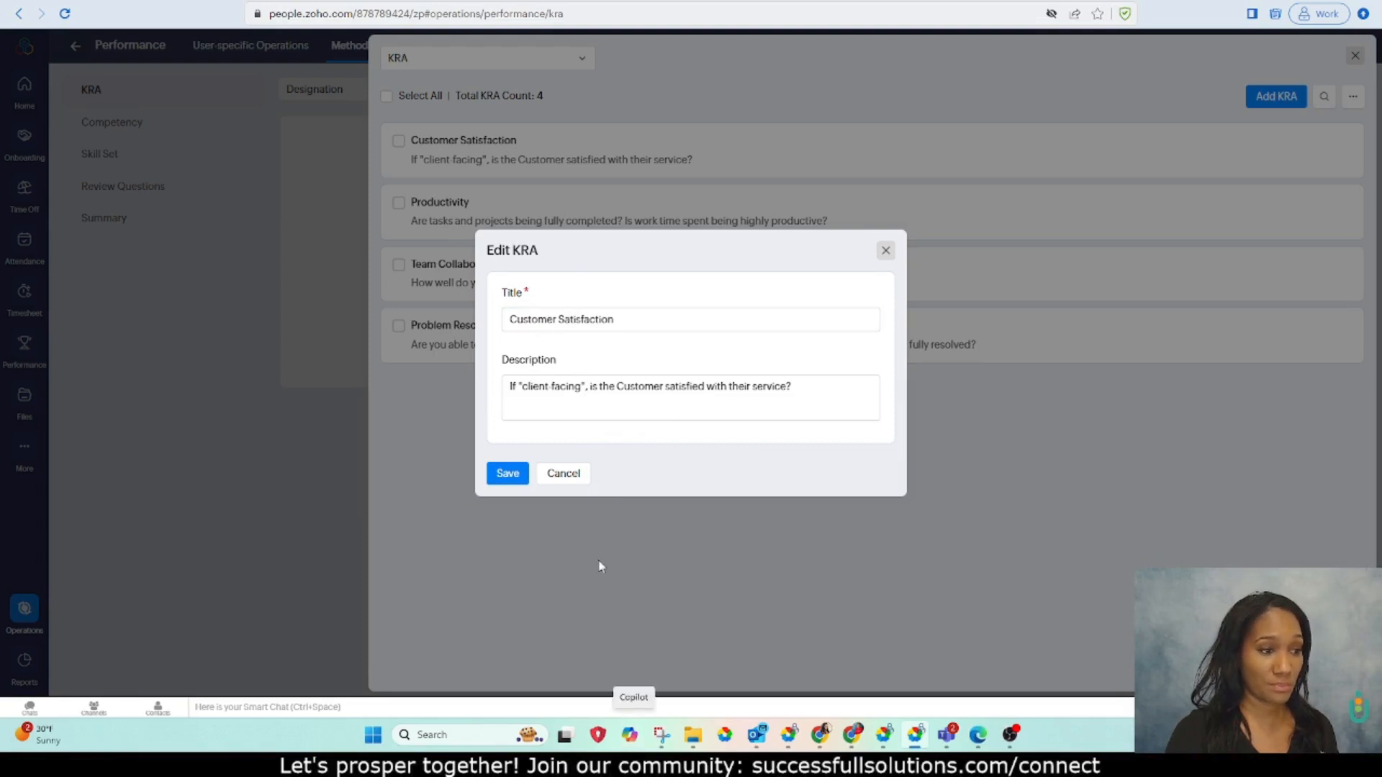
click(563, 471)
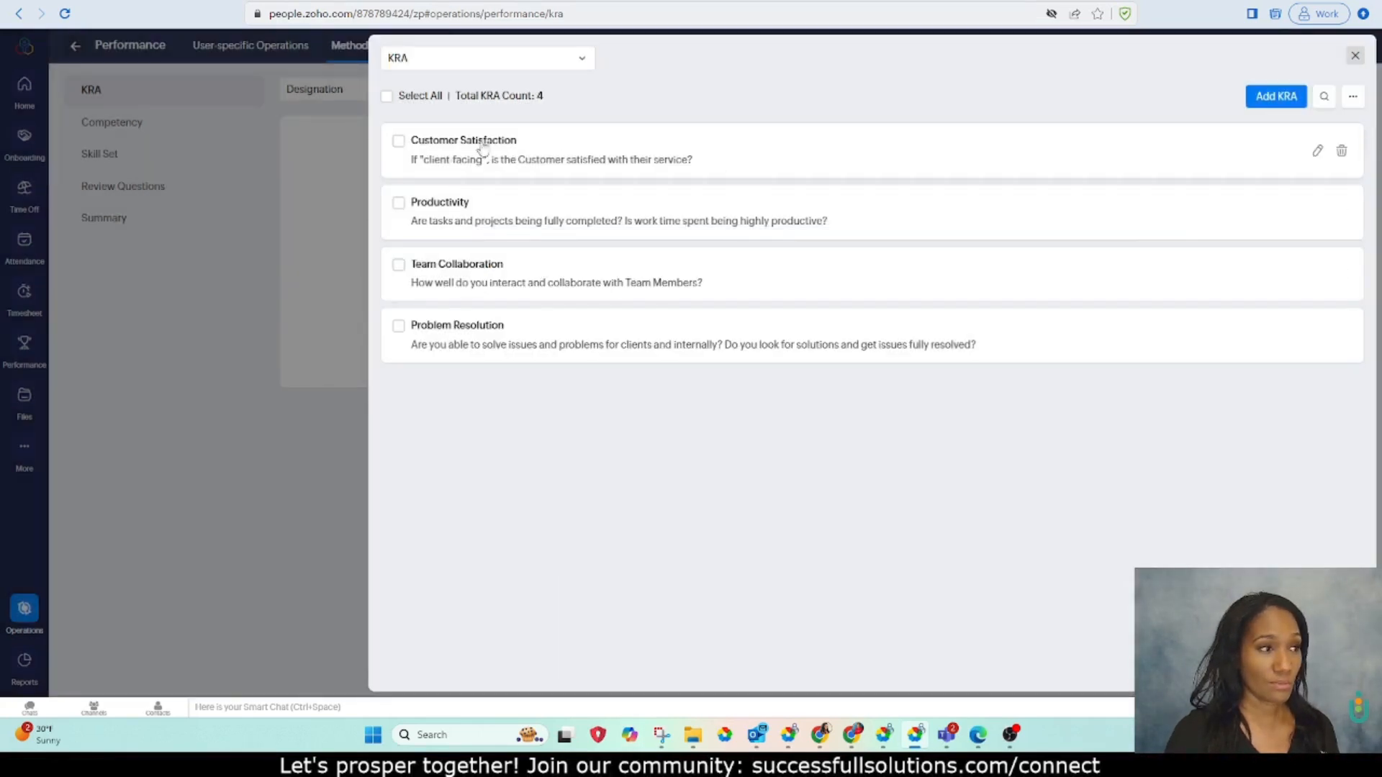
click(398, 140)
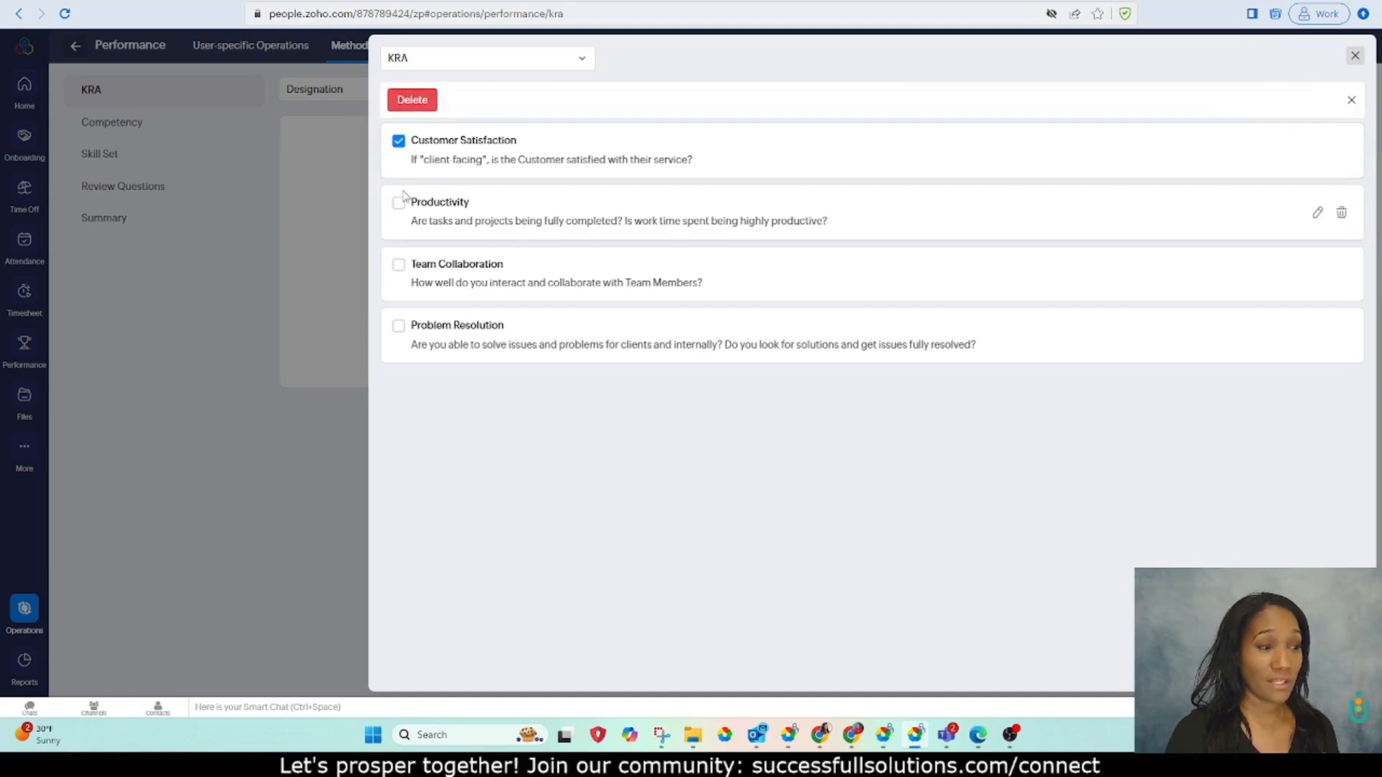
click(398, 140)
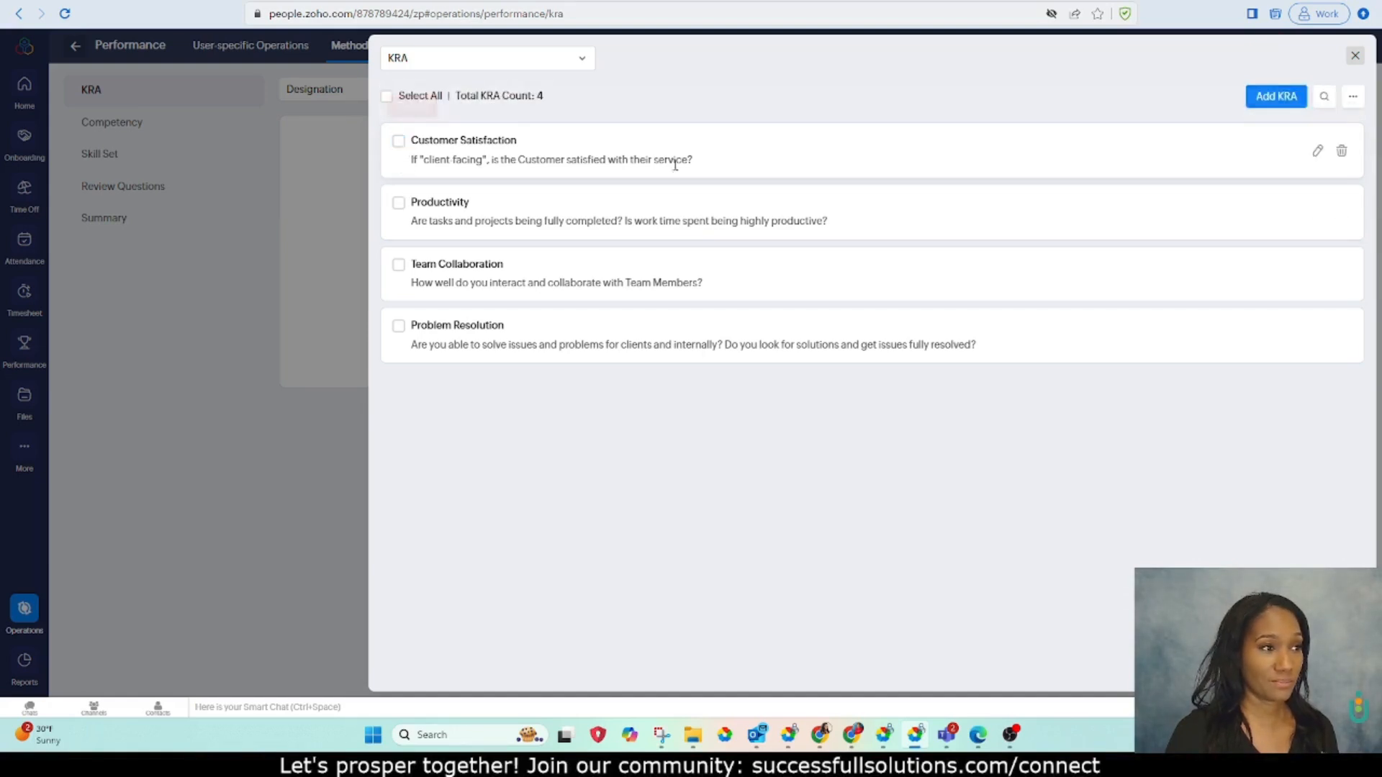
- Check the form for adding a KRA and the library's import and export options, and close the KRA library
click(1277, 96)
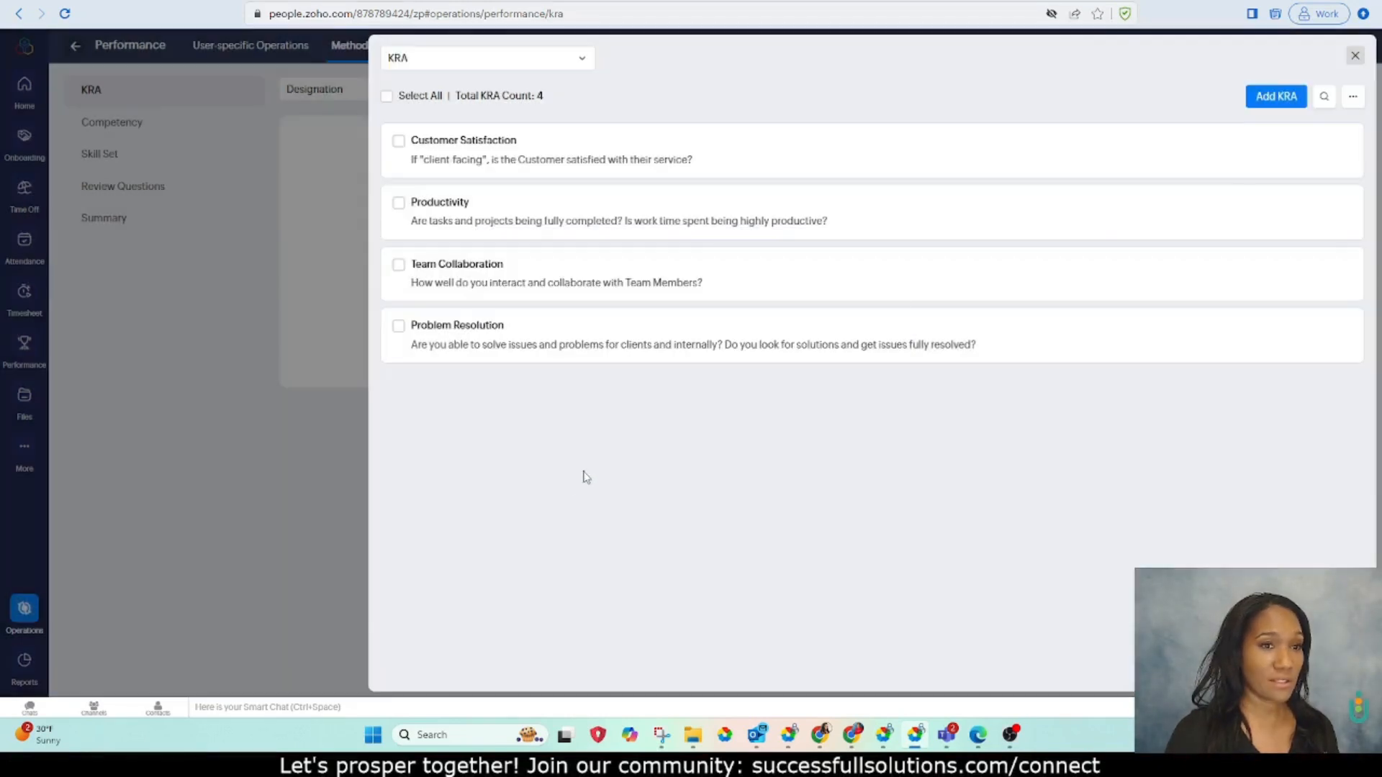
click(569, 477)
click(1354, 101)
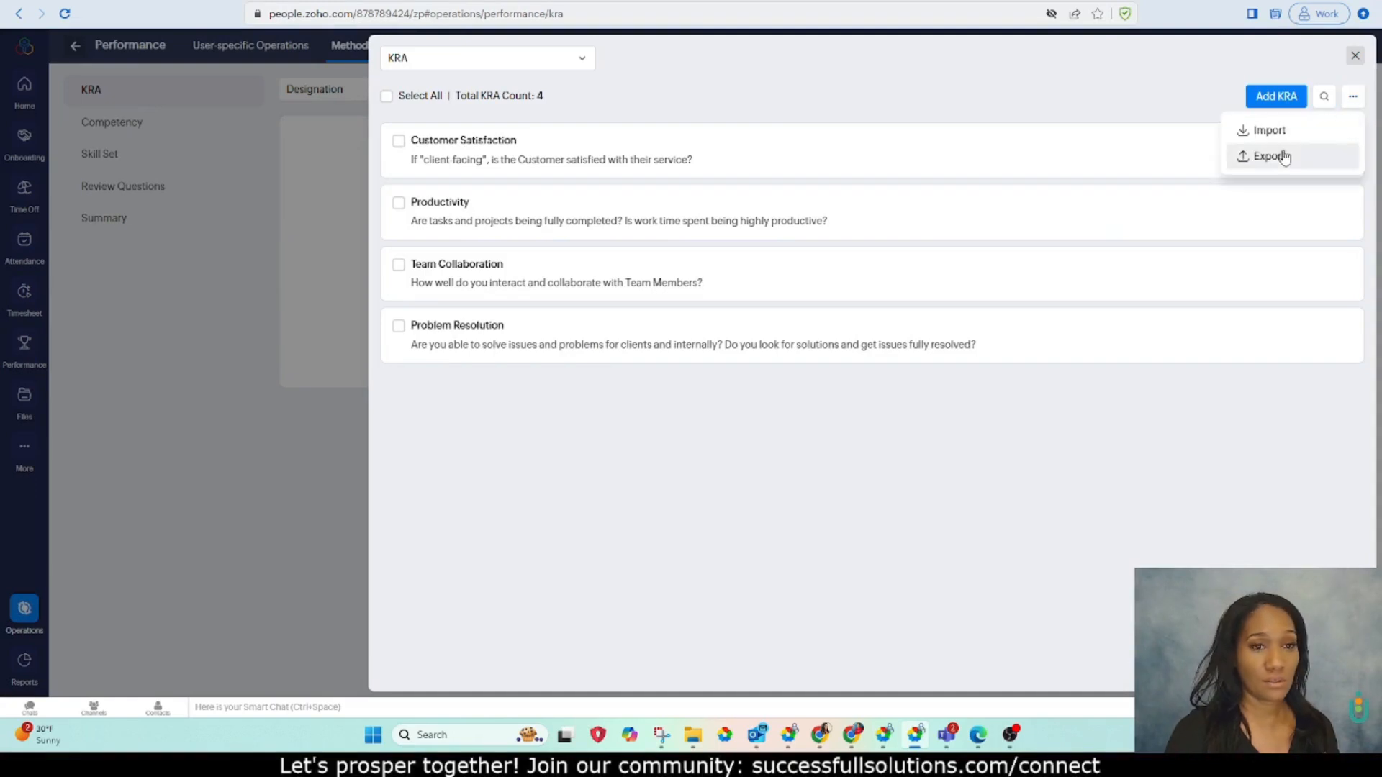
click(899, 72)
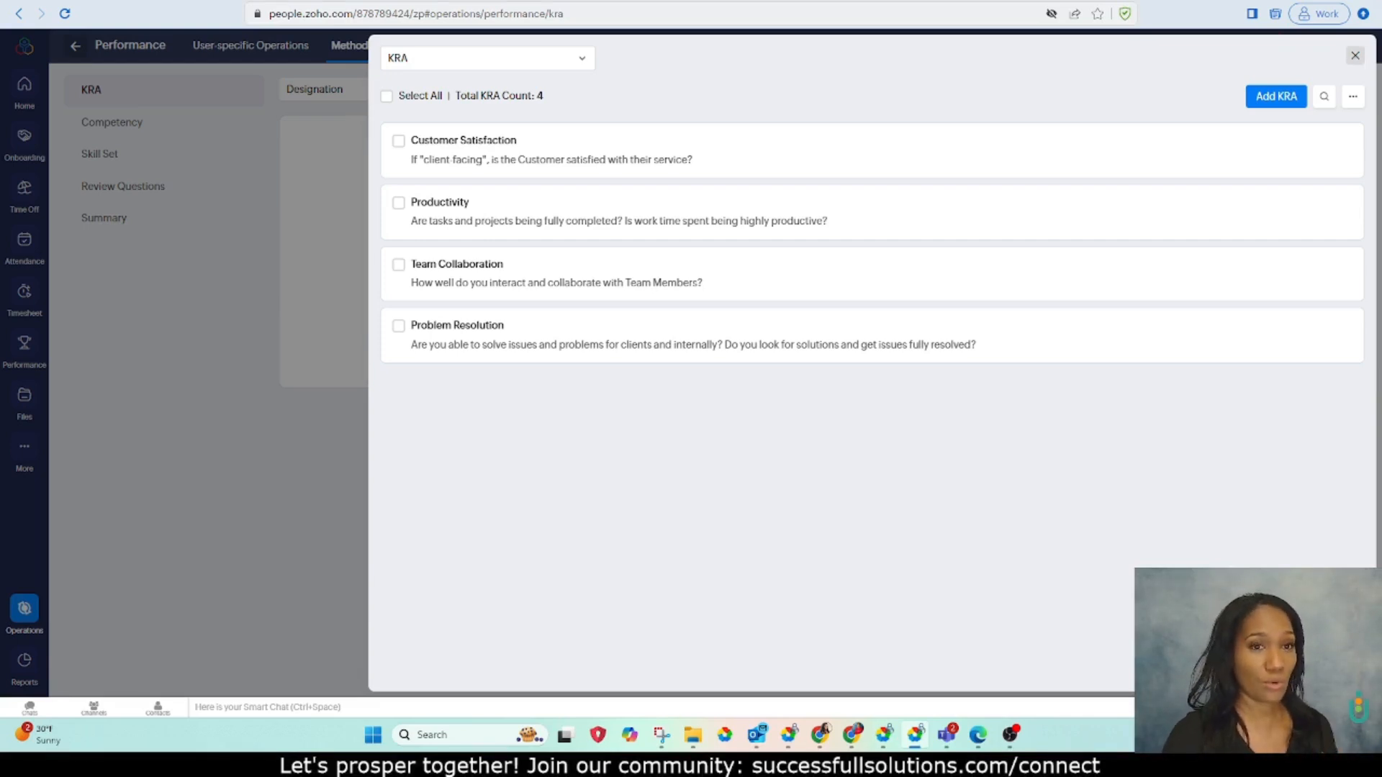
click(1356, 61)
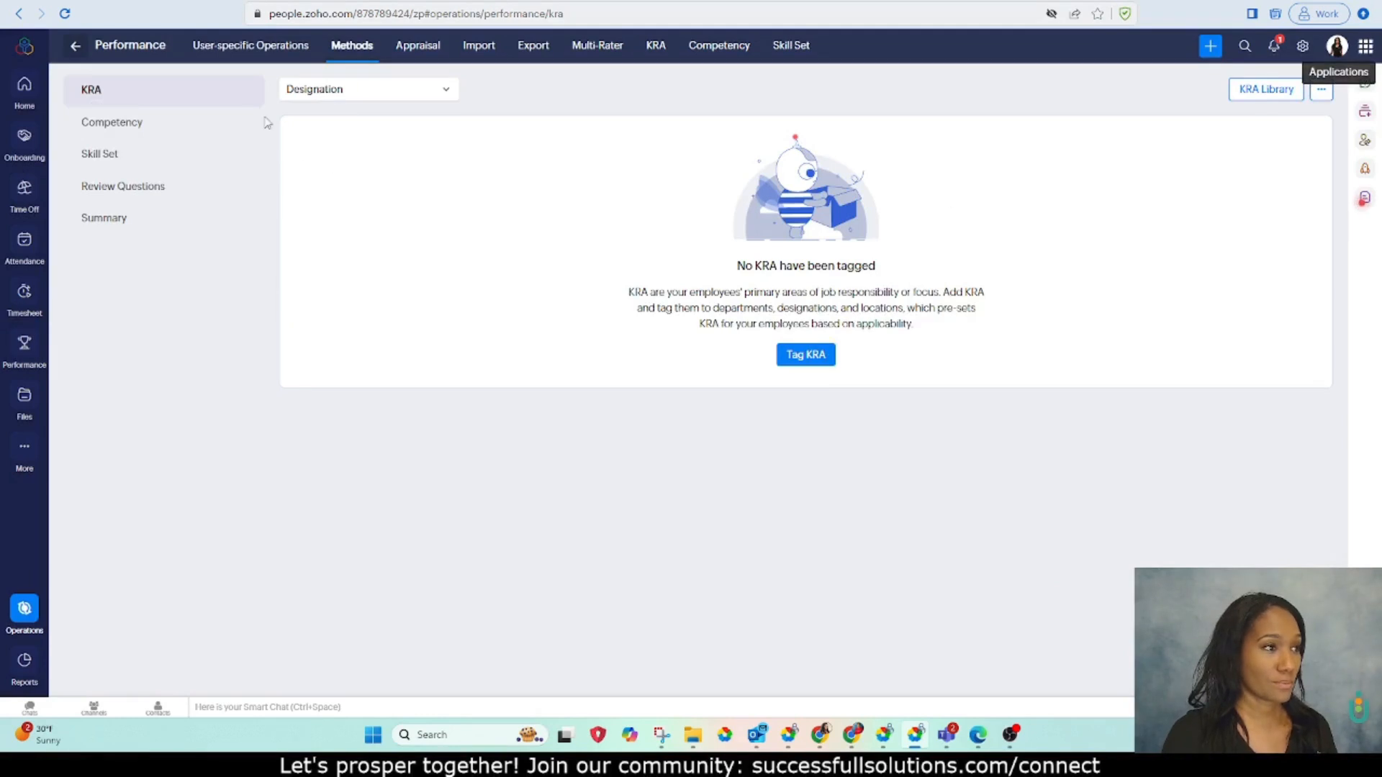
- Compare the KRAs tagged by Department with those tagged by Designation, ending on the Department view
click(324, 89)
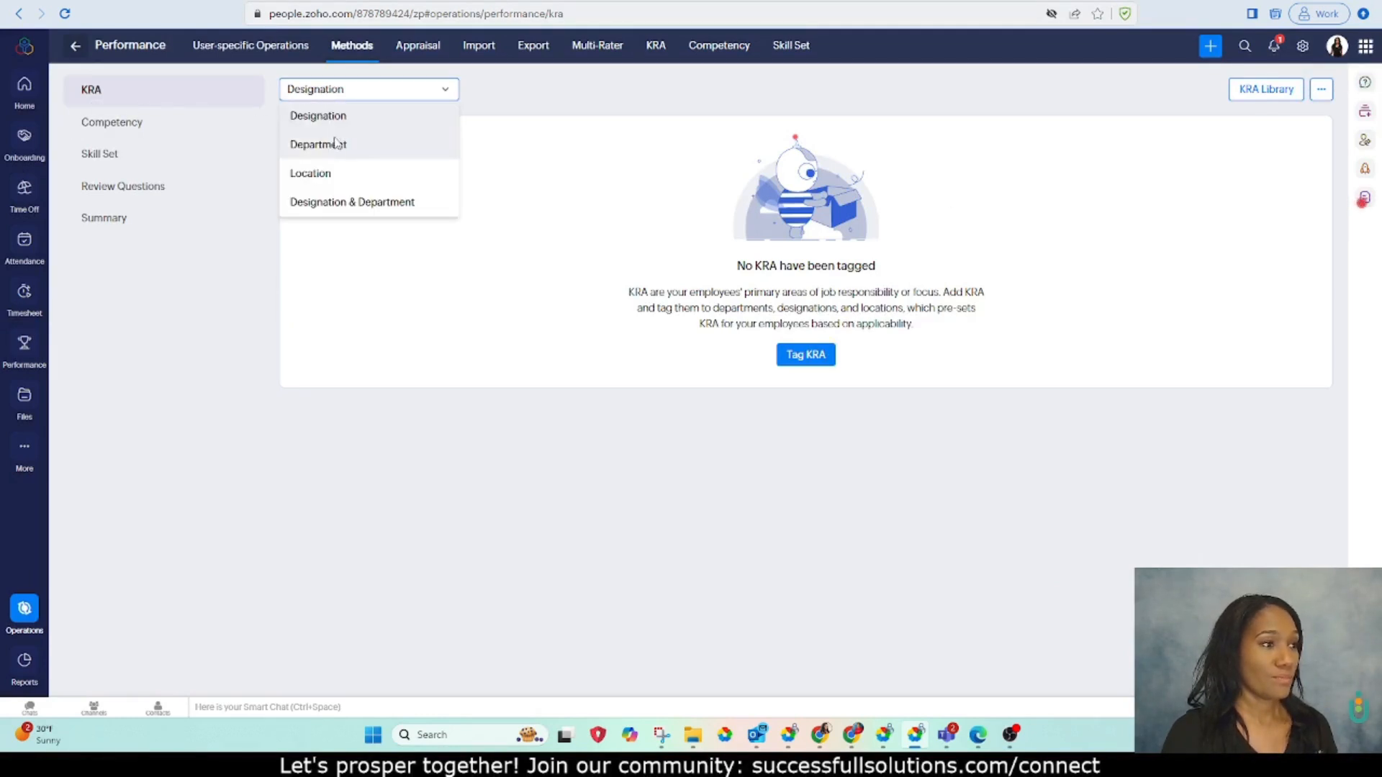
click(331, 144)
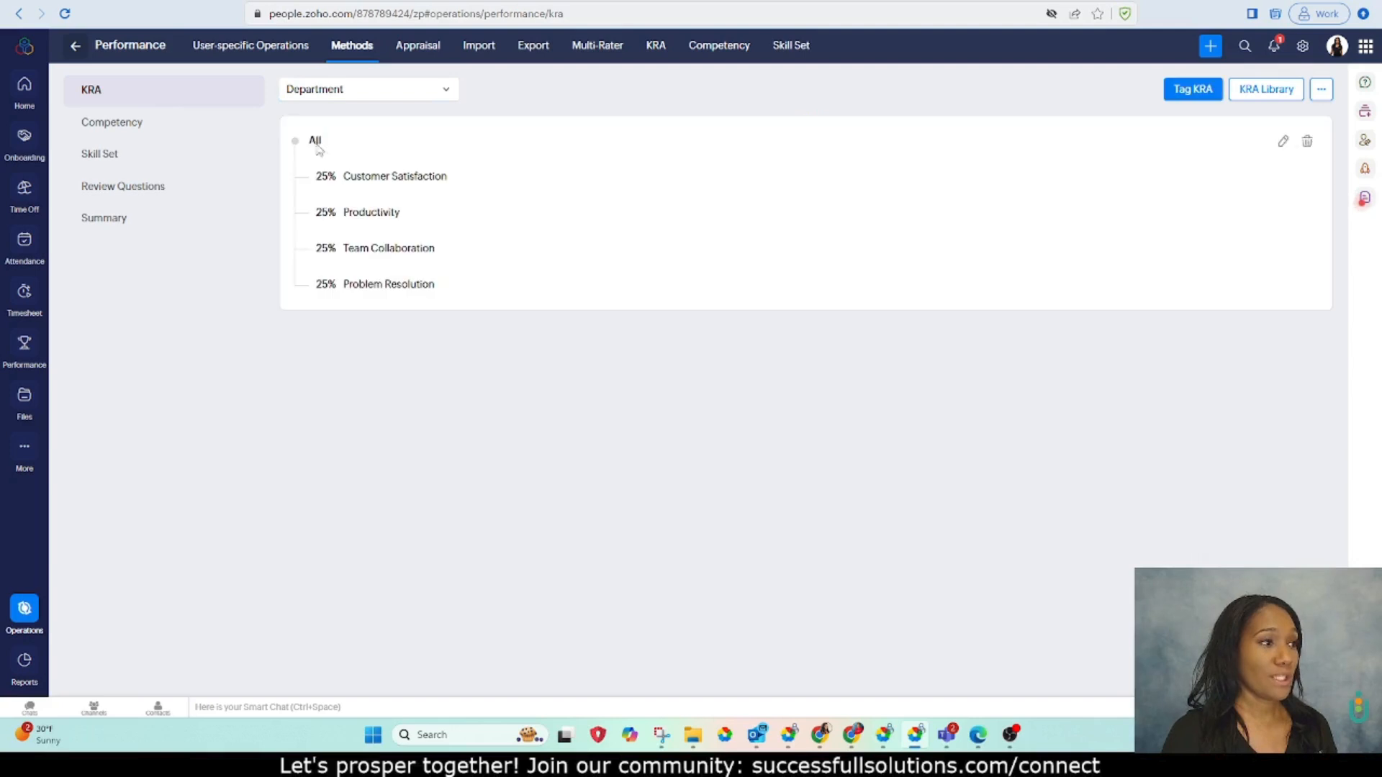
click(321, 97)
click(321, 117)
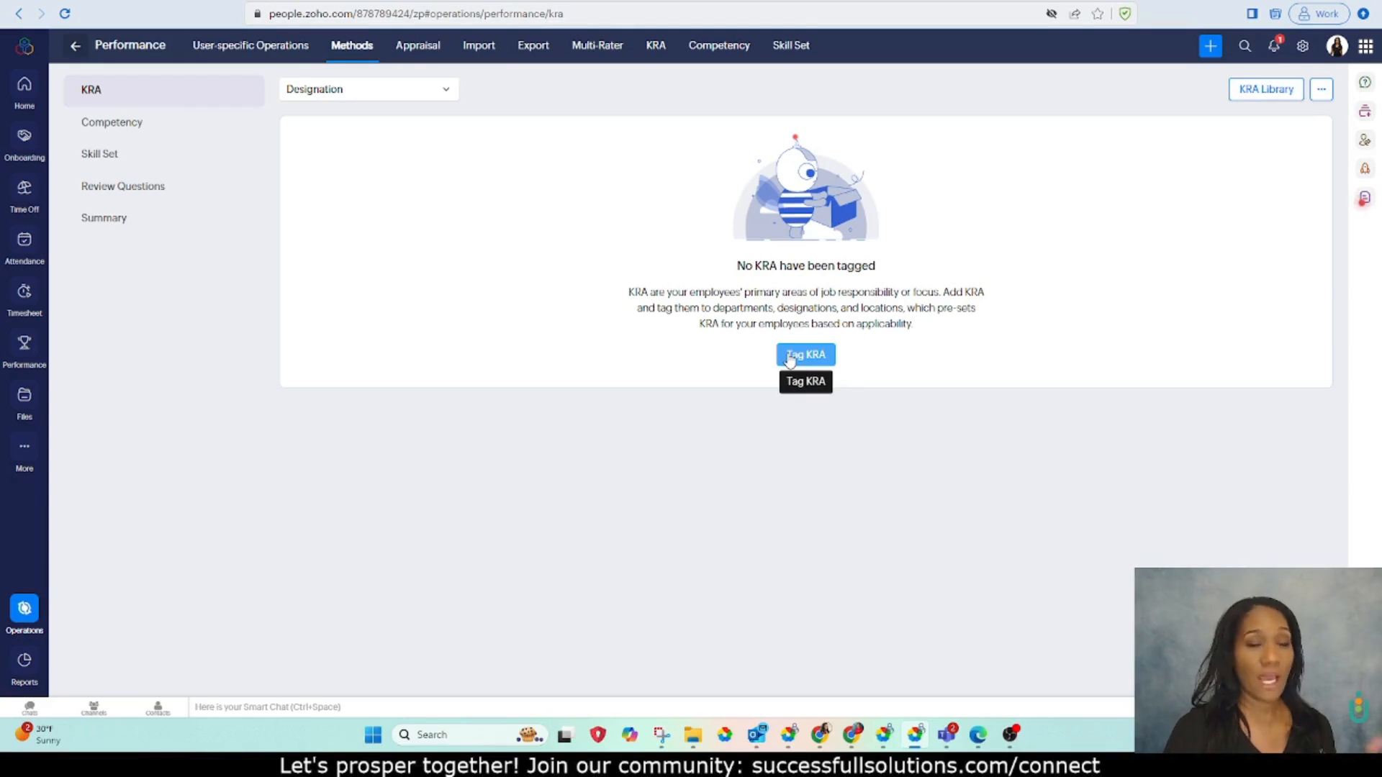
click(313, 92)
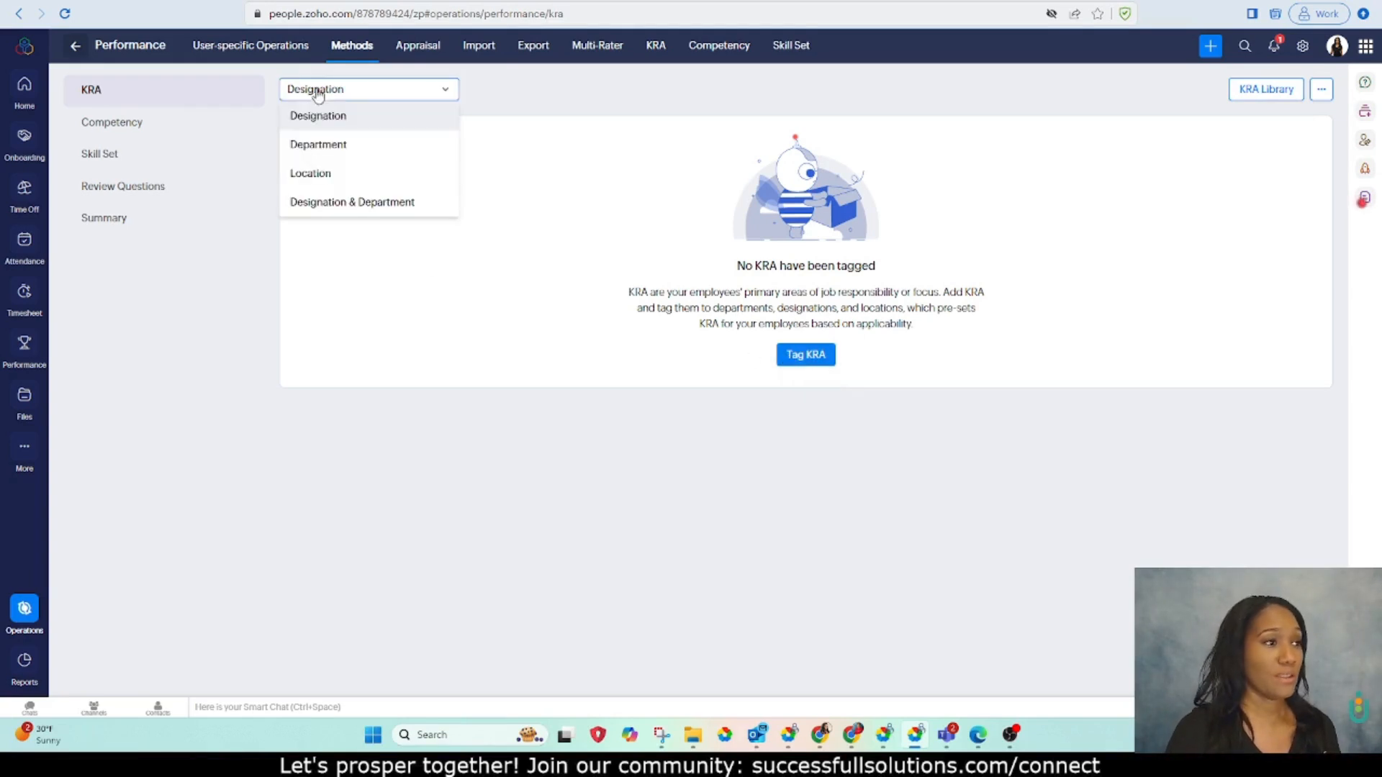
click(321, 147)
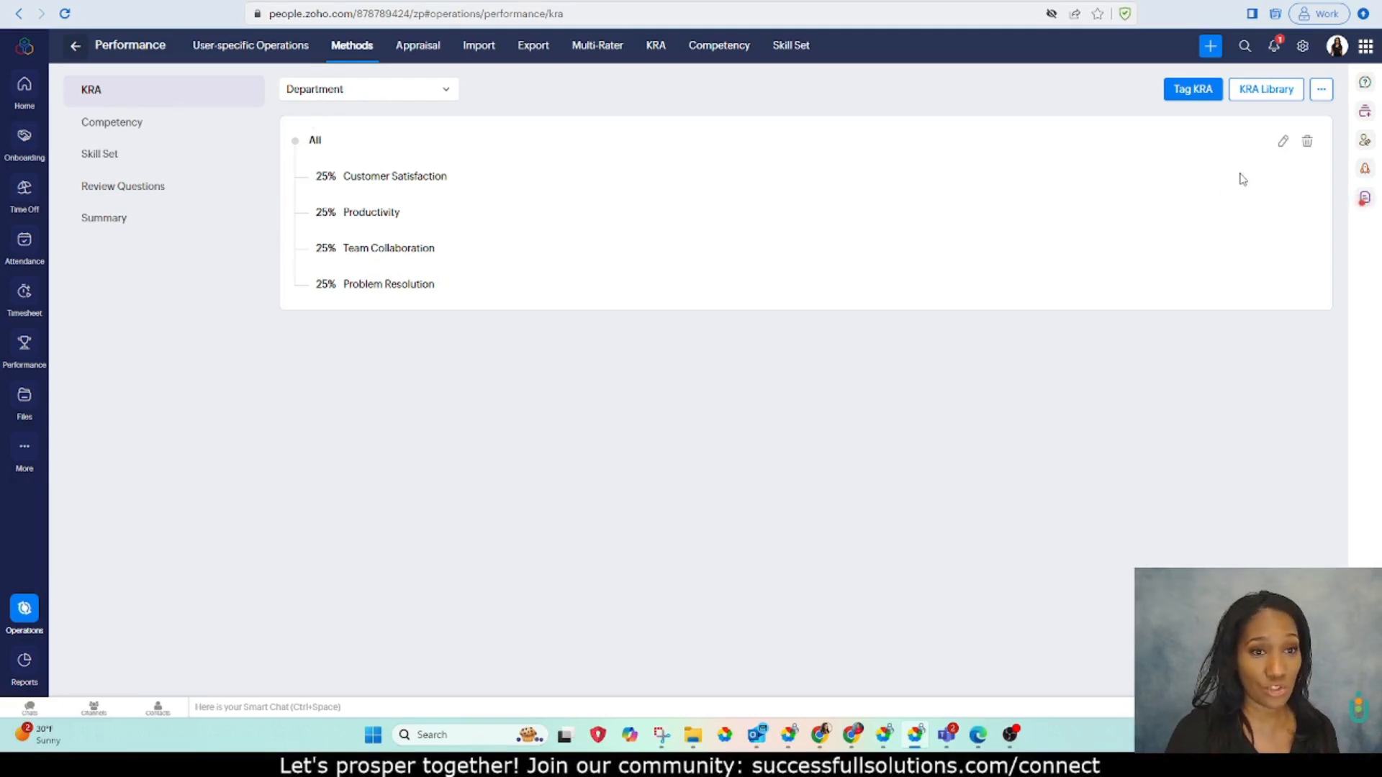
- Examine the KRA selection and weightages of the tag for all departments, and cancel without saving
click(1282, 142)
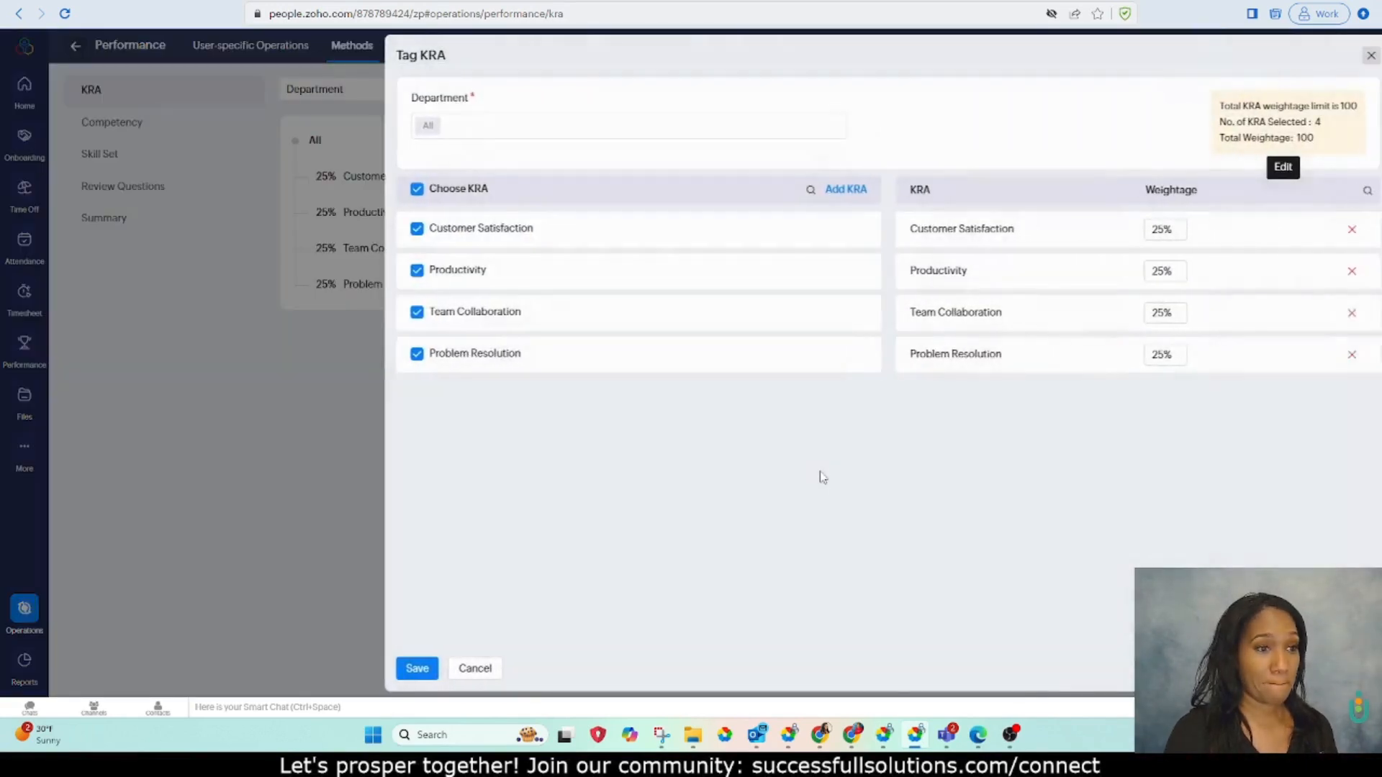
click(1151, 231)
click(1065, 523)
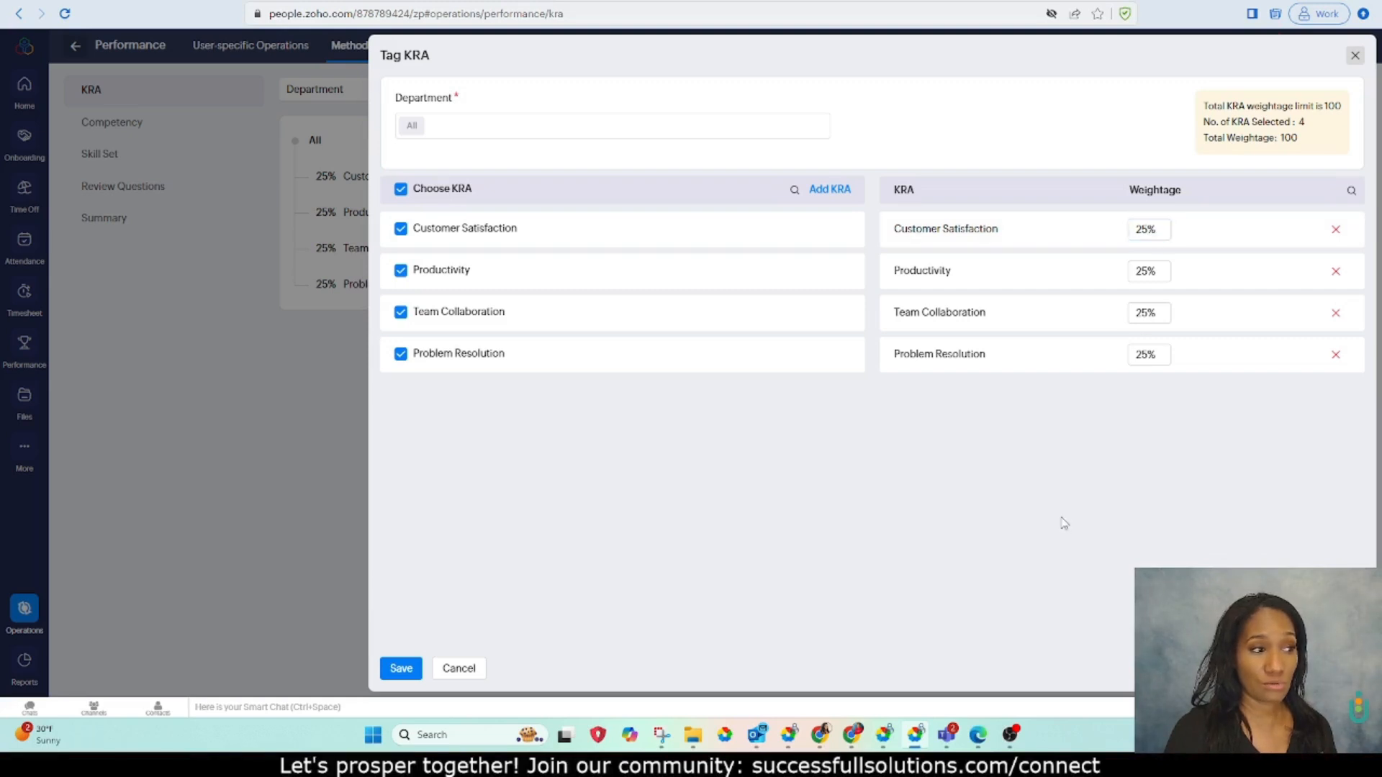
click(472, 669)
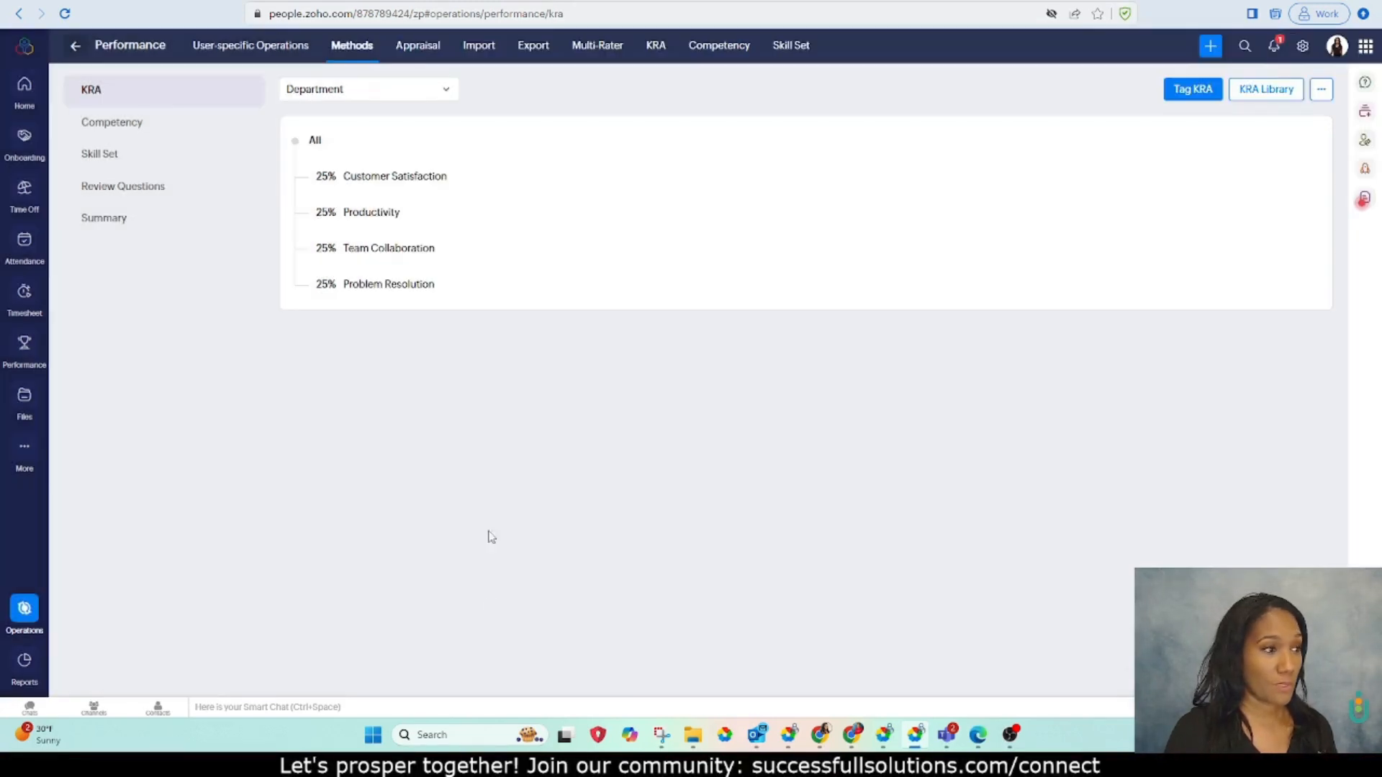
- View the KRAs tagged by Location and by Designation & Department, and return to the Location view
click(310, 90)
click(331, 176)
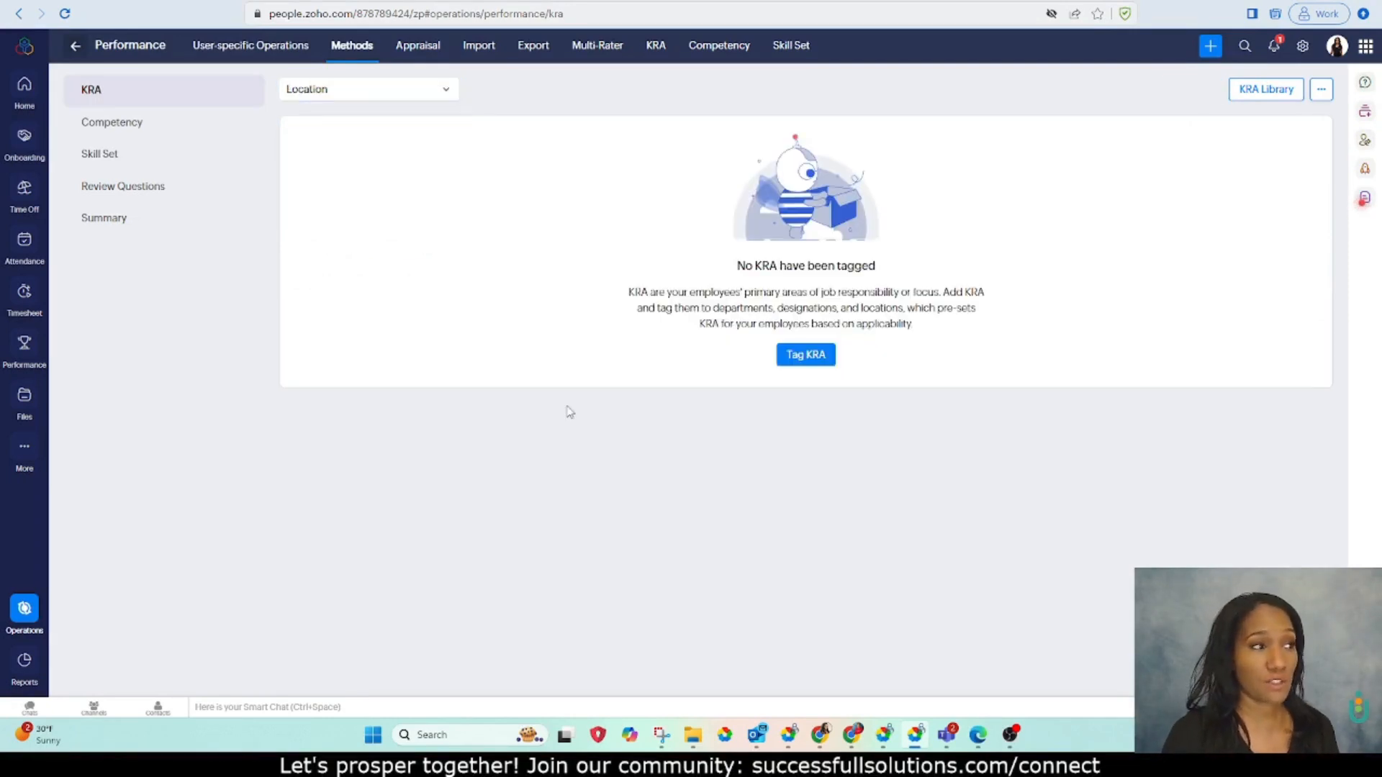
click(333, 90)
click(336, 203)
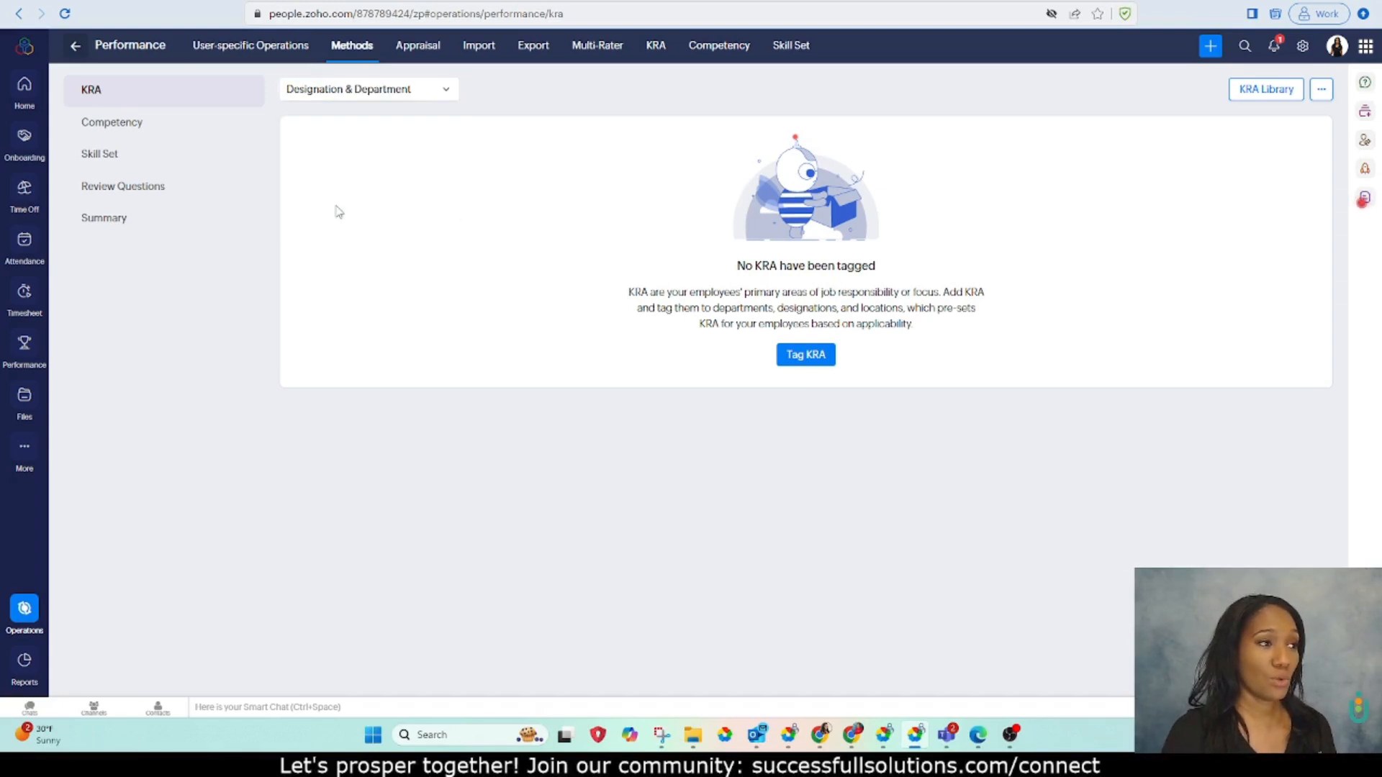
click(346, 96)
click(333, 173)
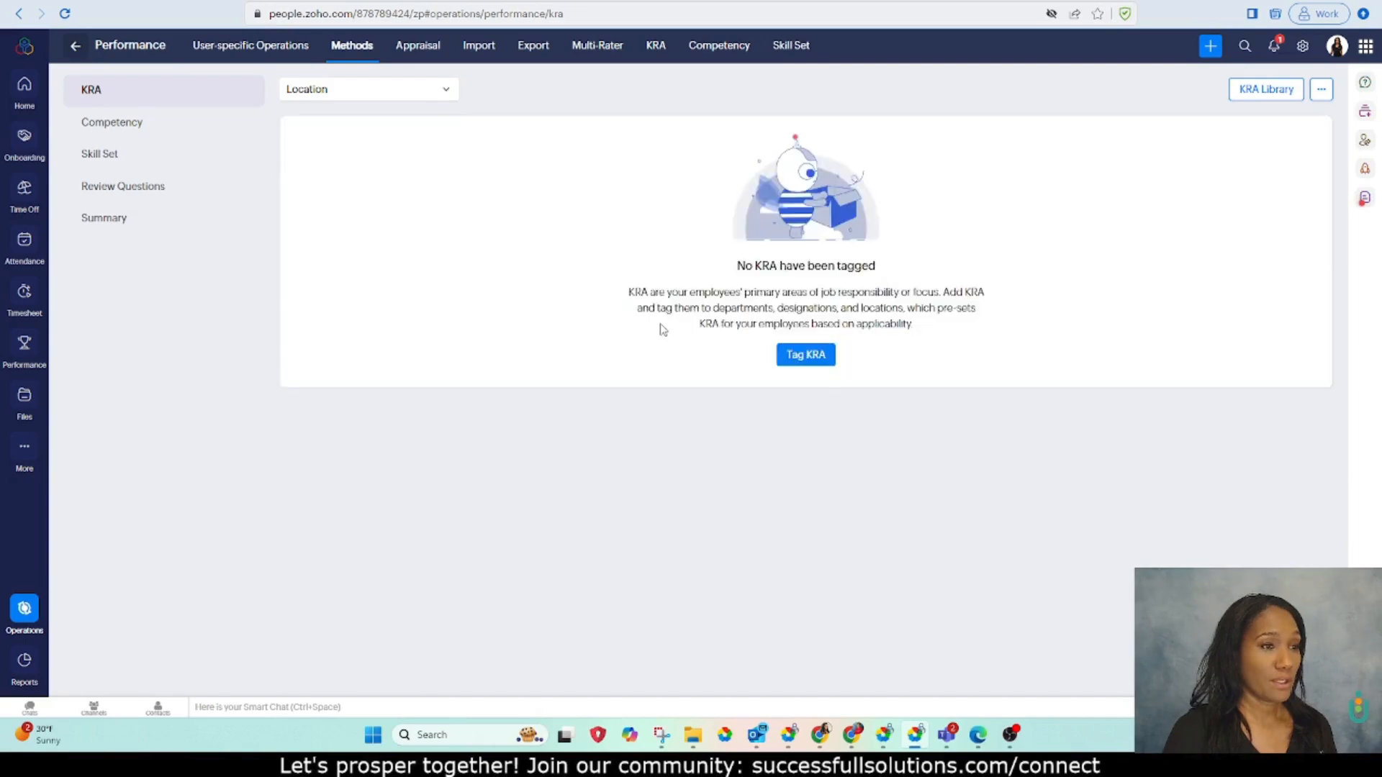
- Start a location KRA tag with Customer Satisfaction and Productivity, each at 50% weightage
click(806, 355)
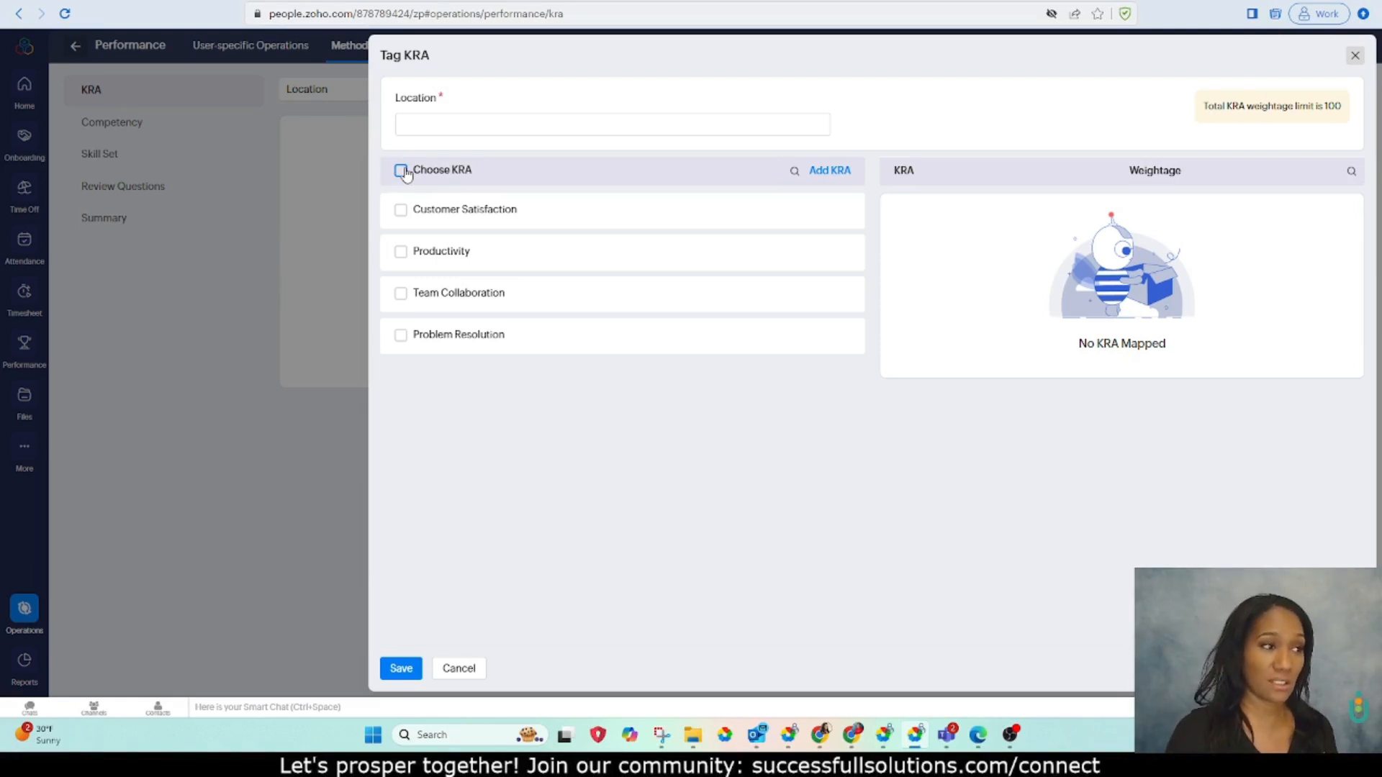
click(400, 209)
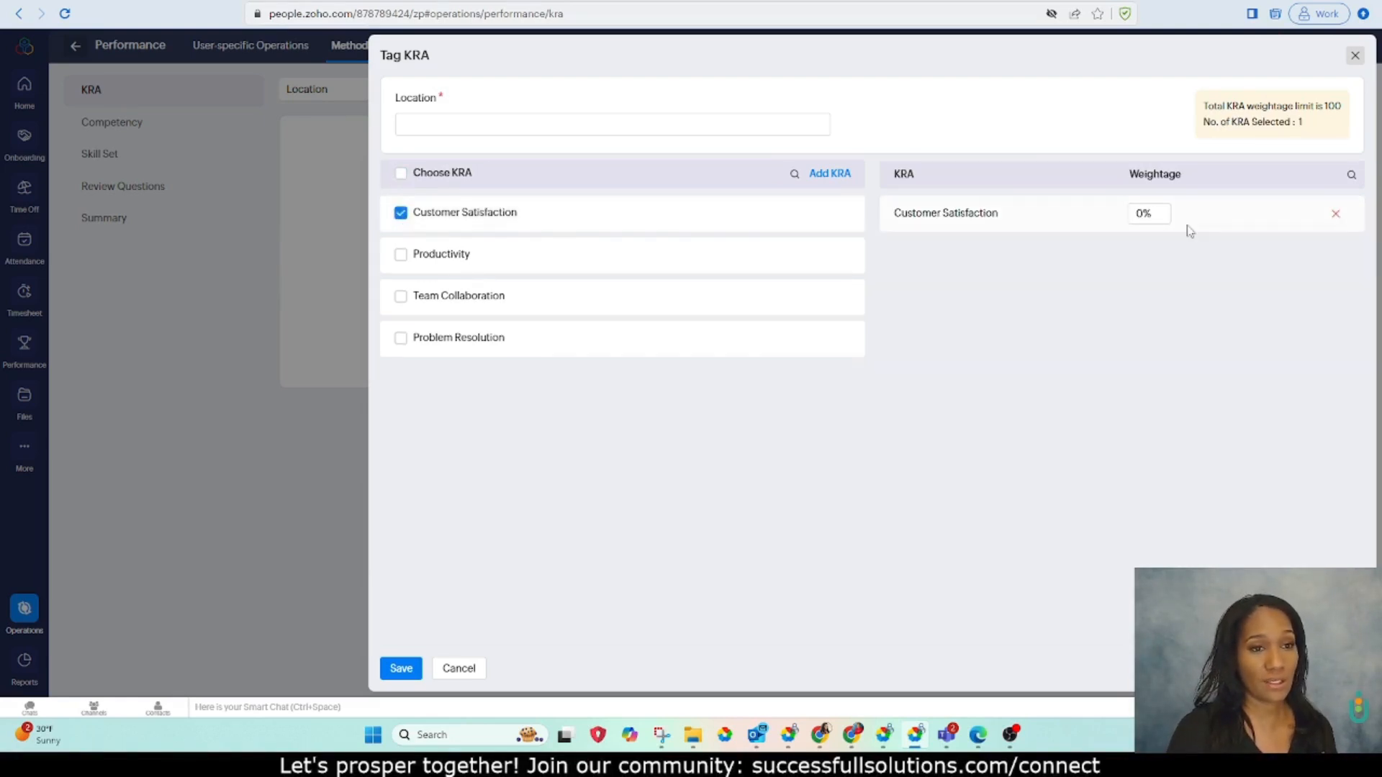
click(401, 254)
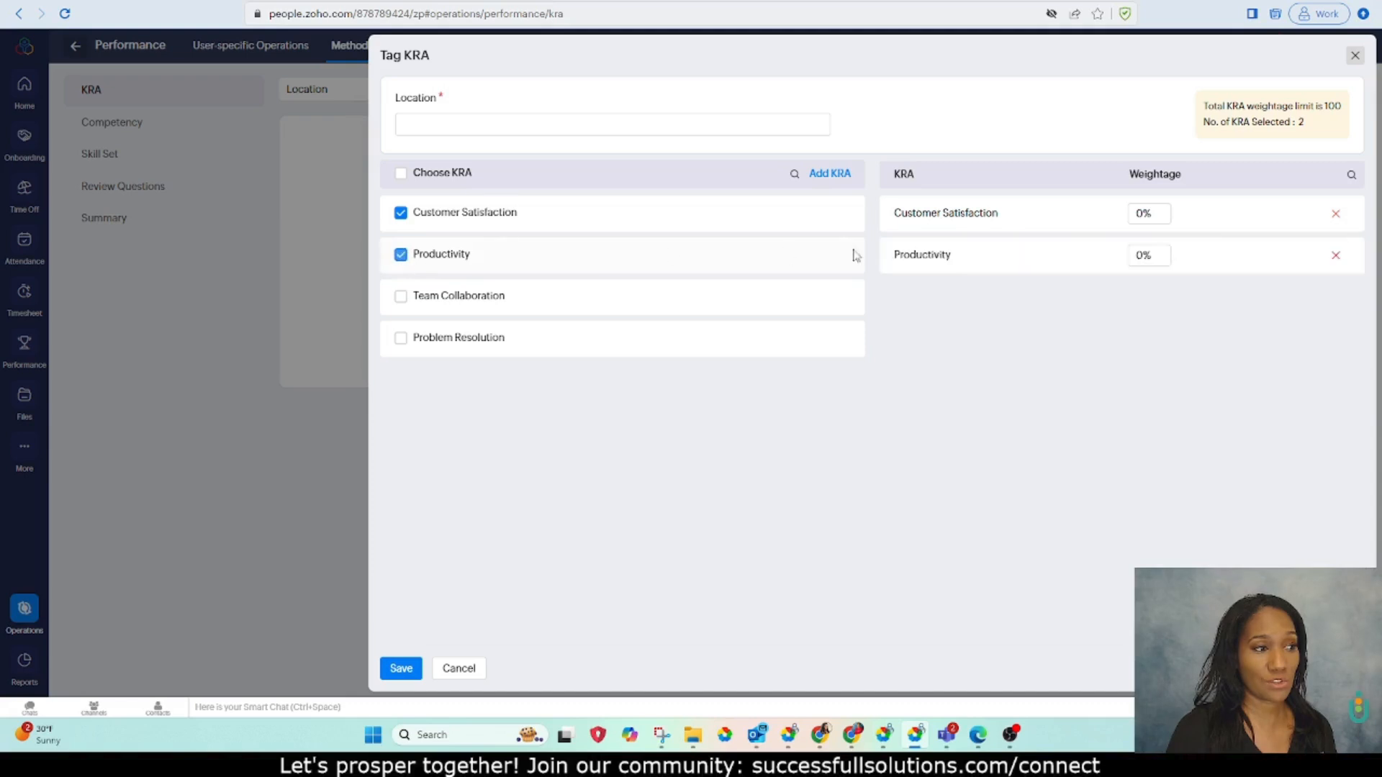
click(1143, 218)
text(50)
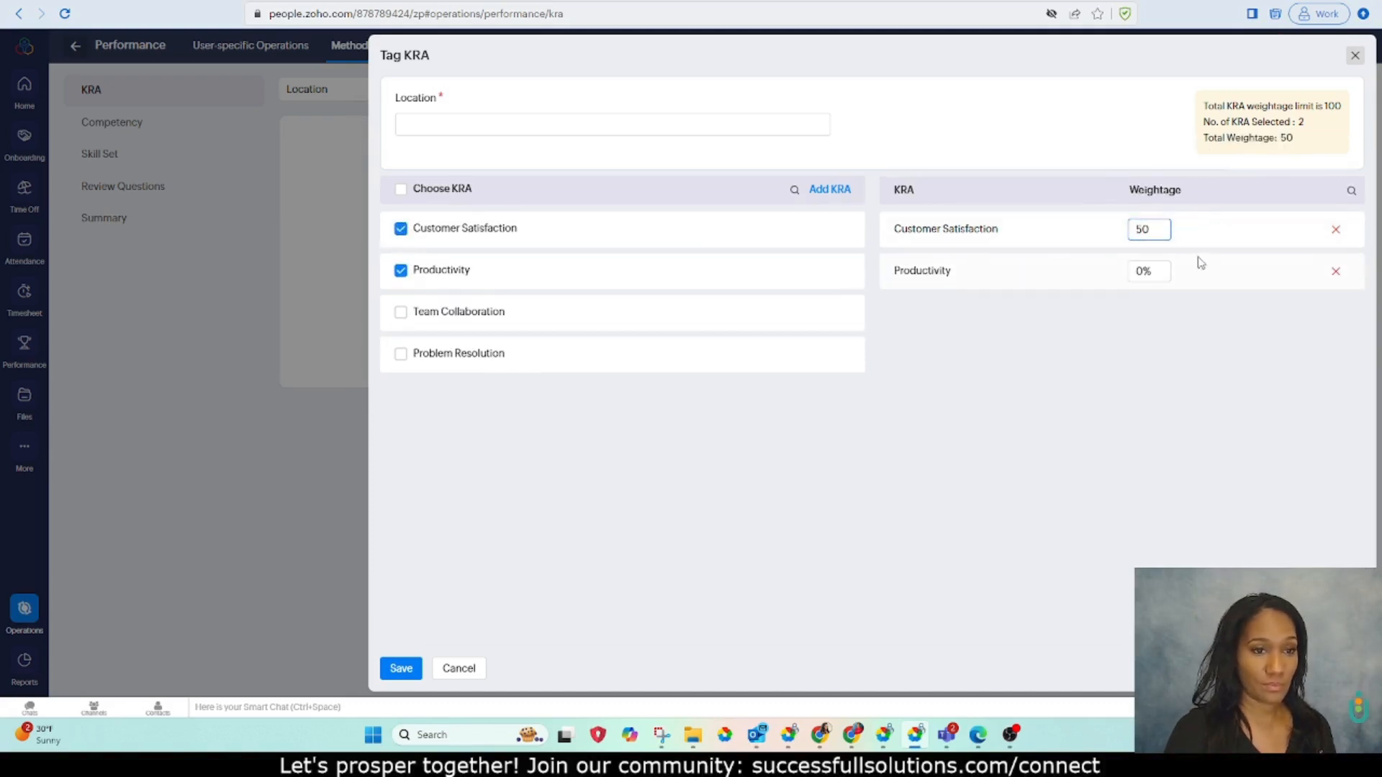
click(1159, 271)
text(50)
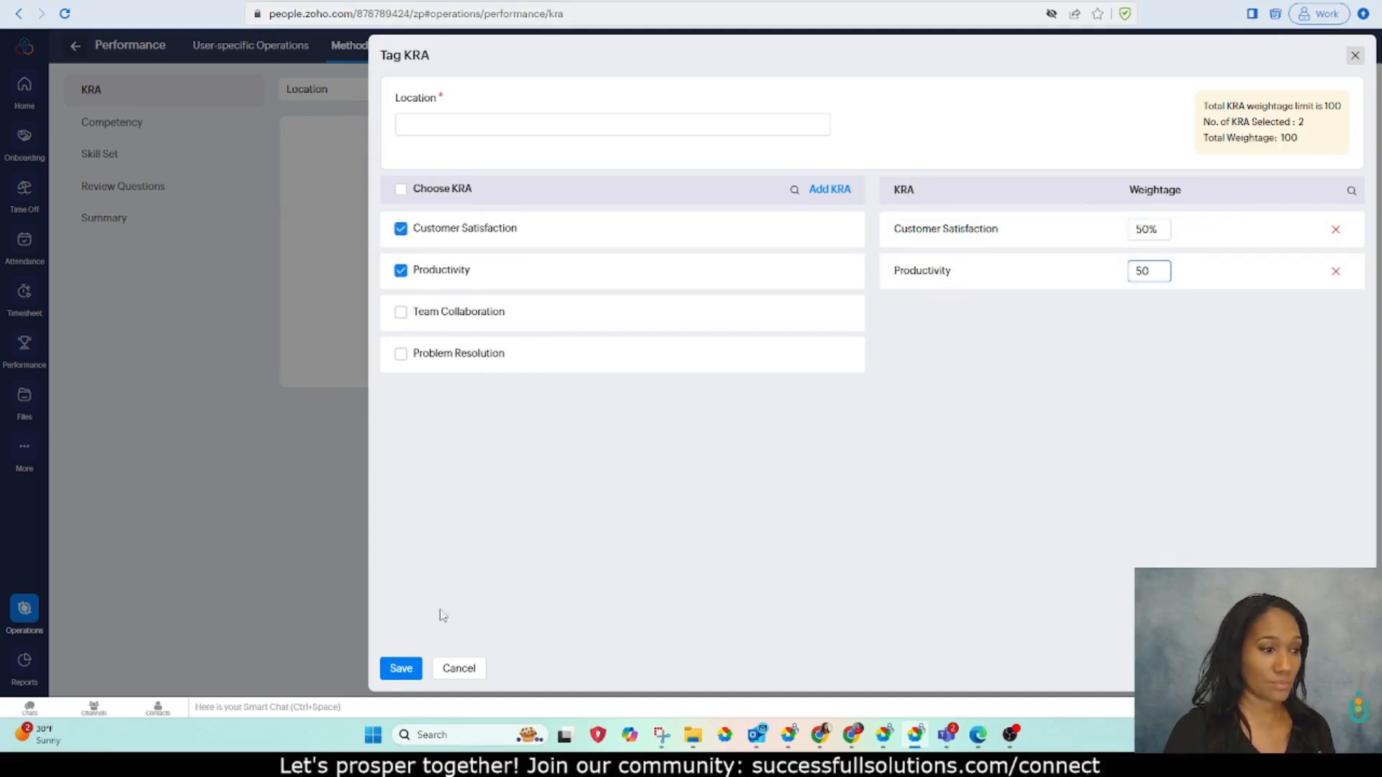
- Try to save the KRA tag with Dallas as the location, and cancel it without saving
click(430, 575)
click(395, 671)
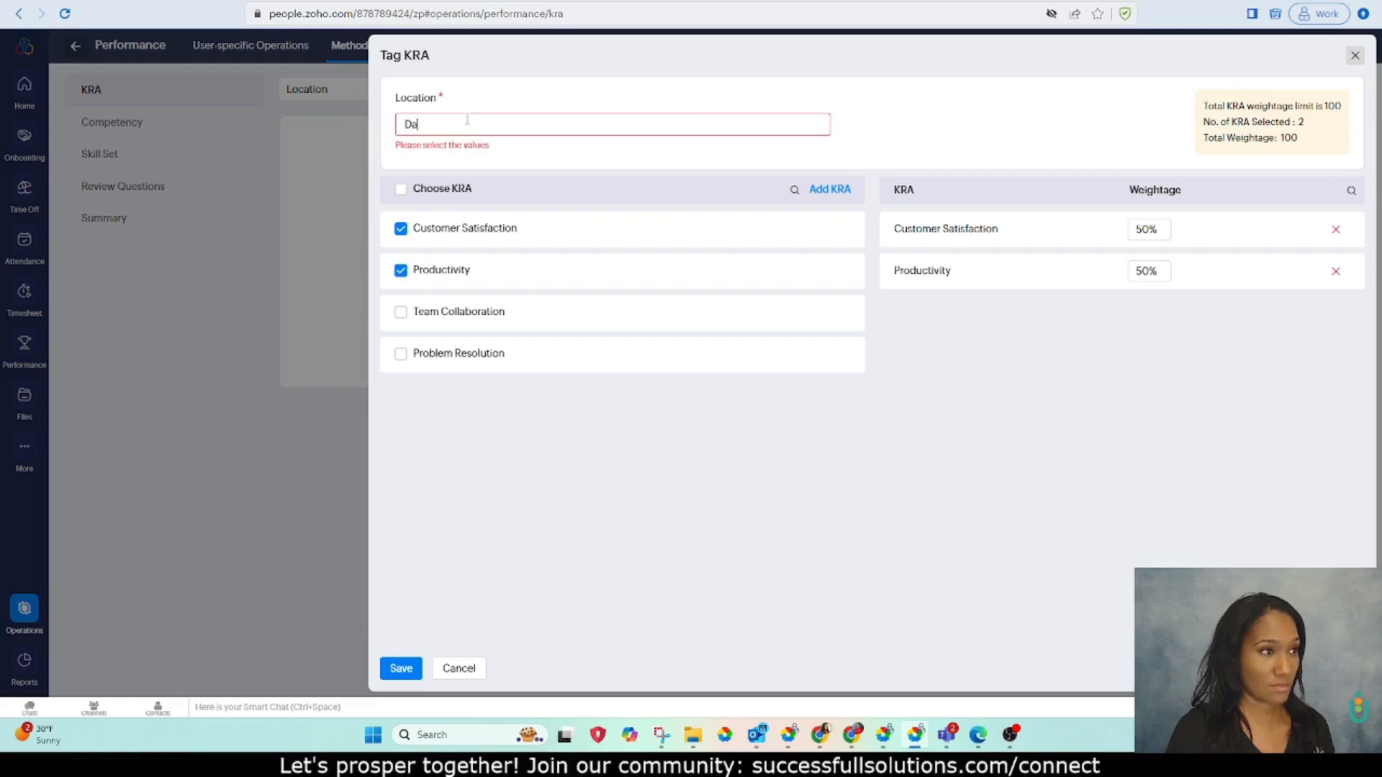
click(397, 668)
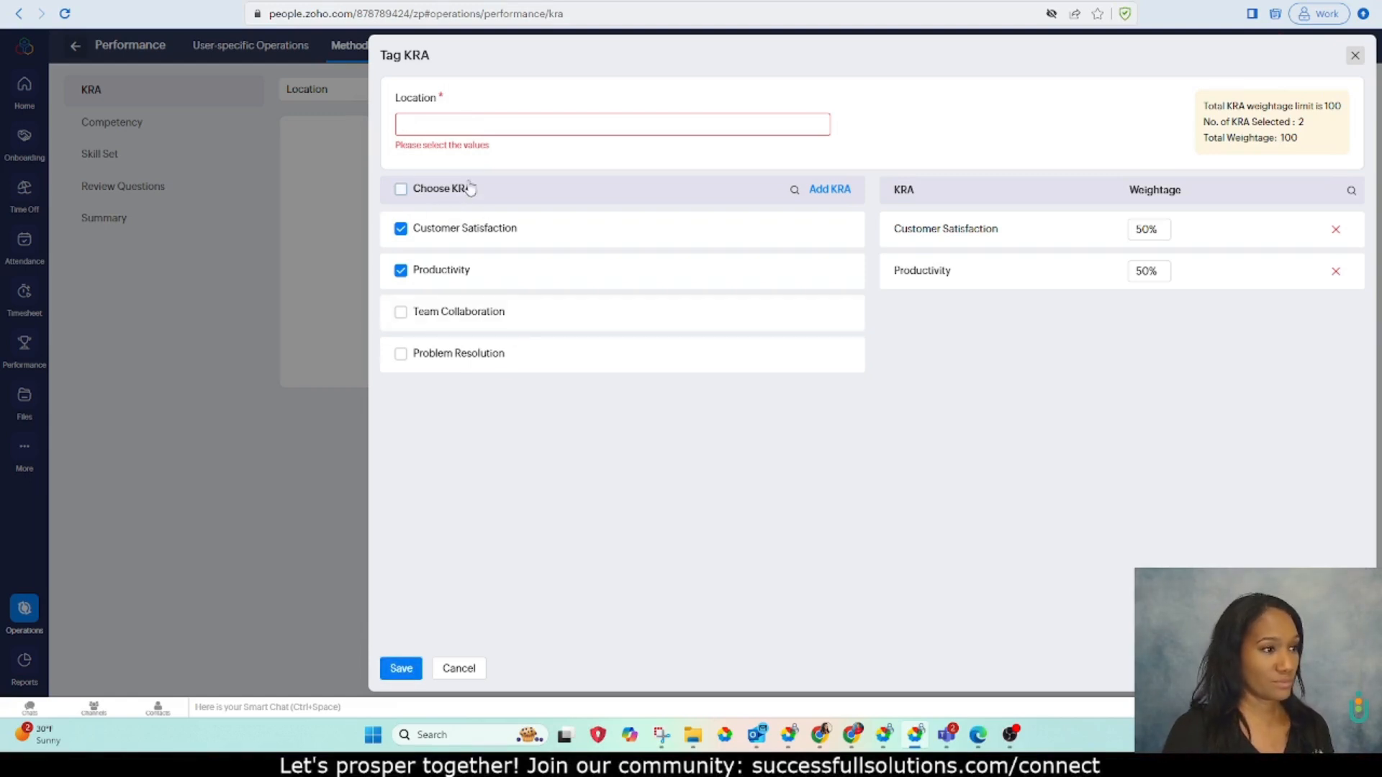
click(454, 119)
text(Dallas)
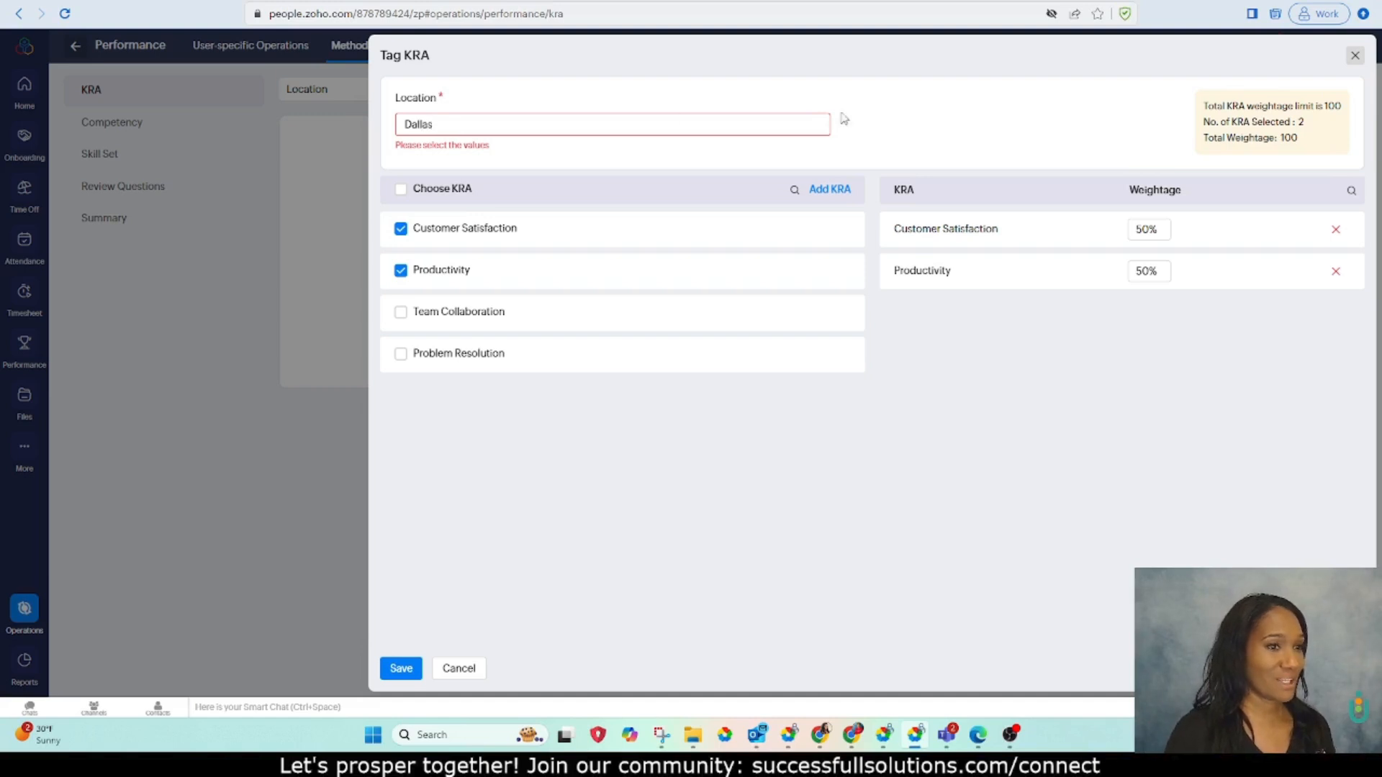
click(851, 112)
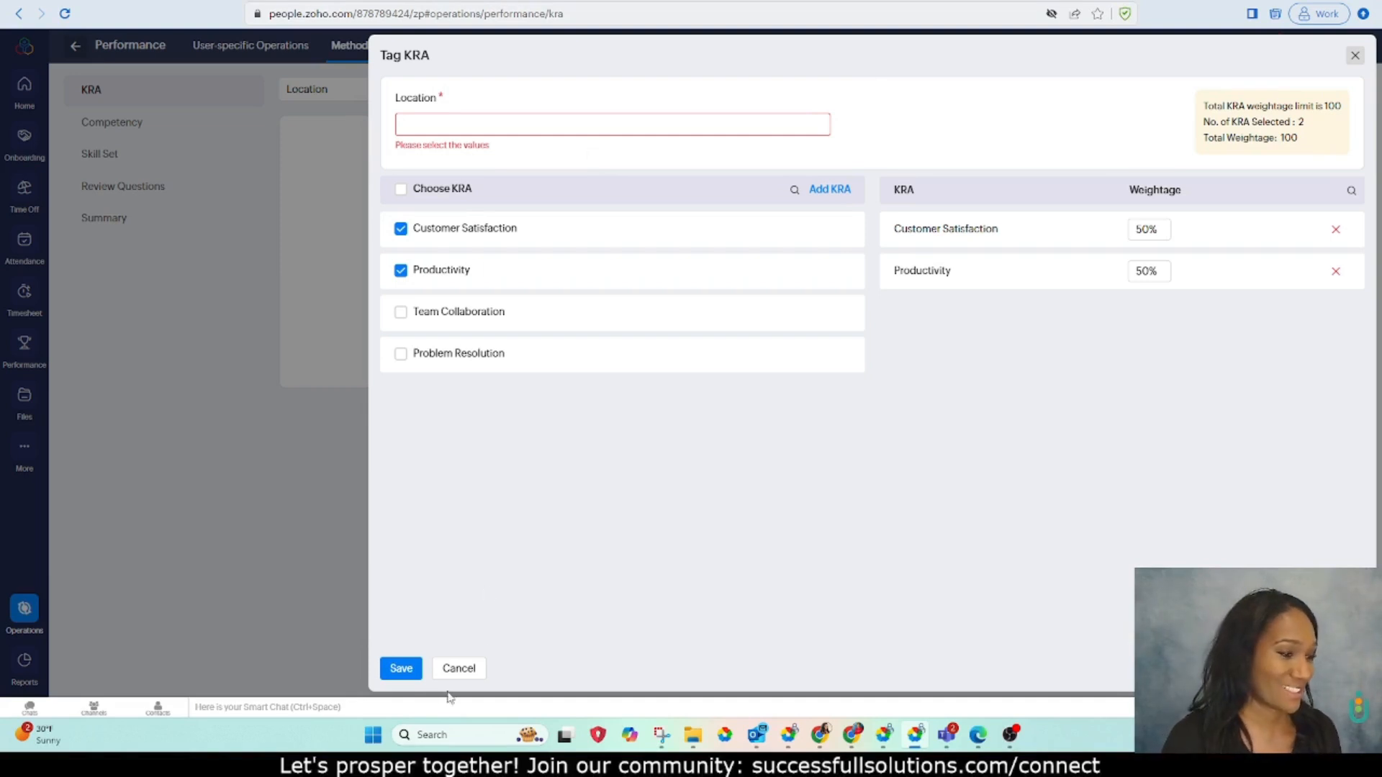
click(457, 666)
- Examine the competency tagging options and the Competency Library, opening and cancelling a new competency entry, and close the library
click(109, 131)
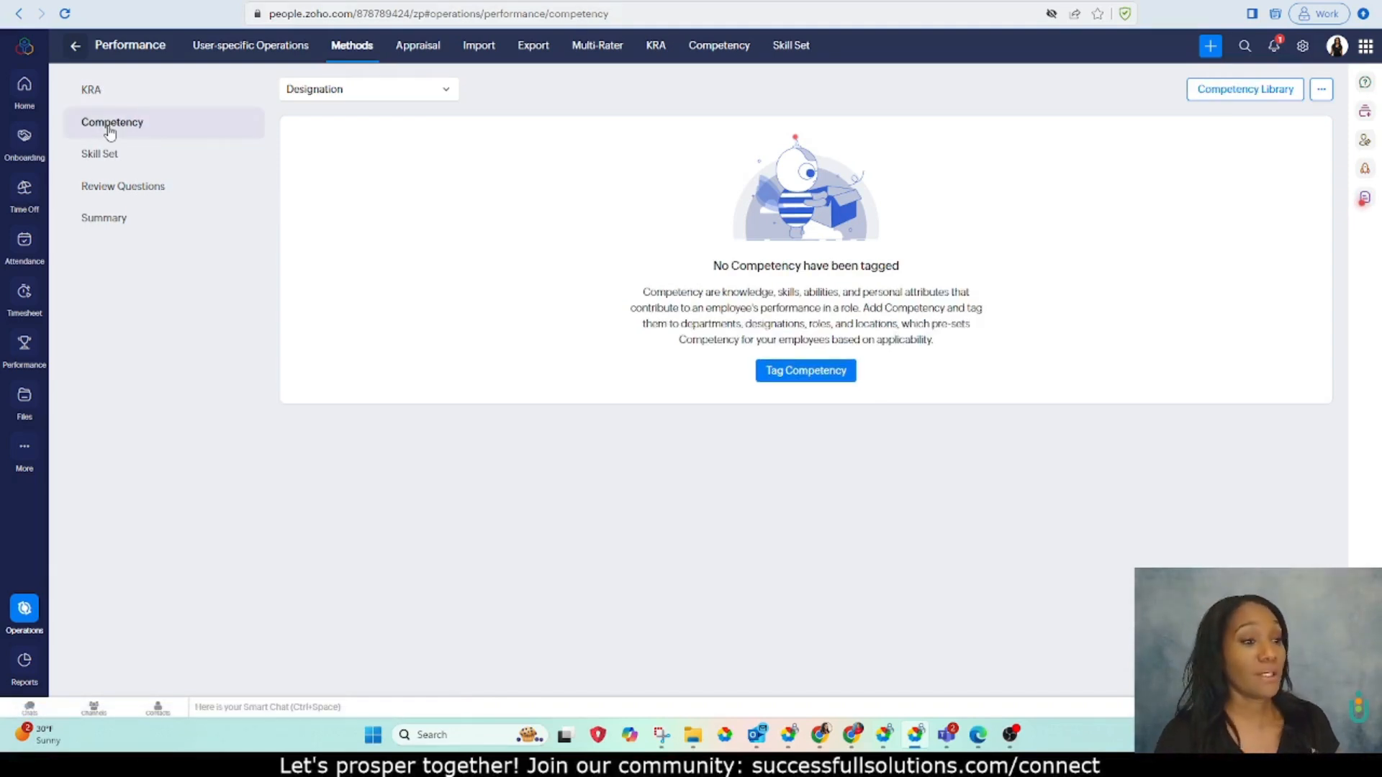
click(357, 91)
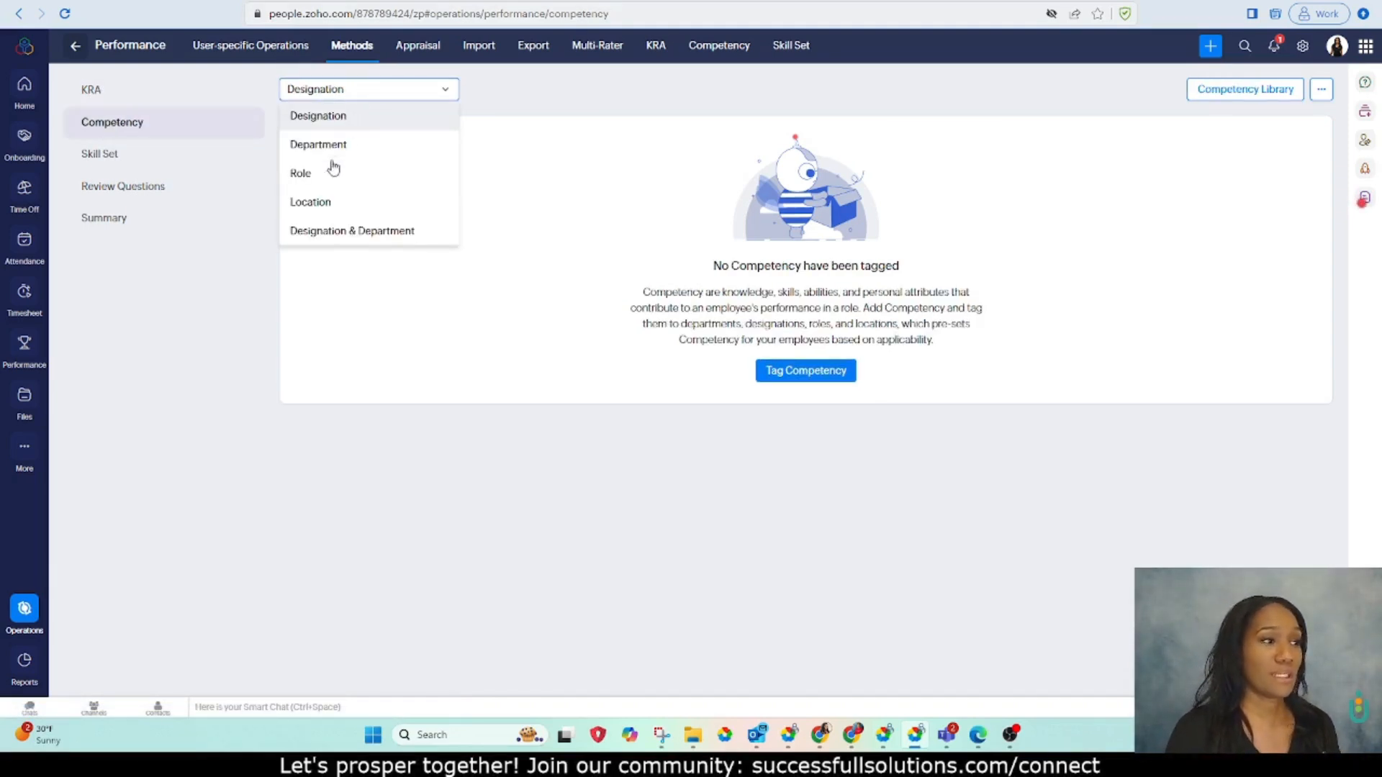
click(1215, 99)
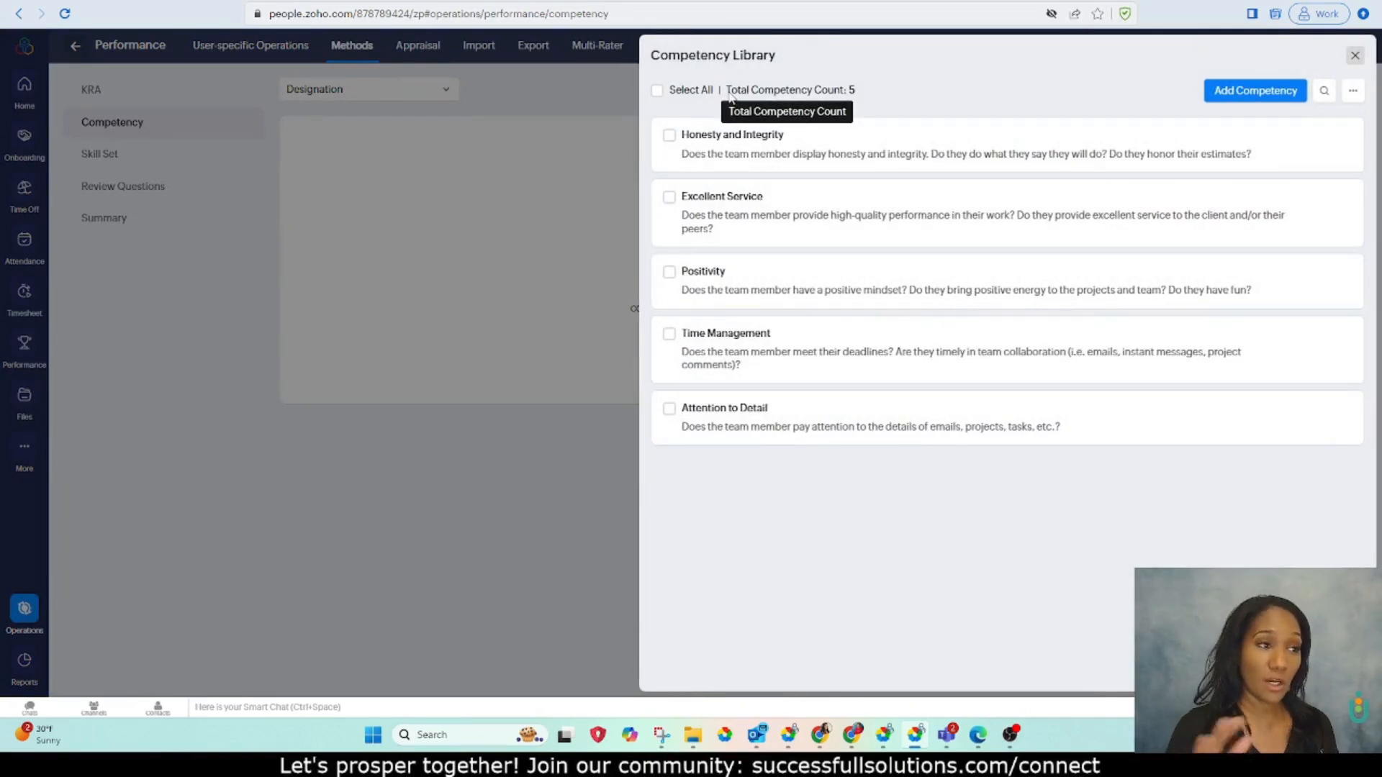
click(1255, 90)
click(579, 474)
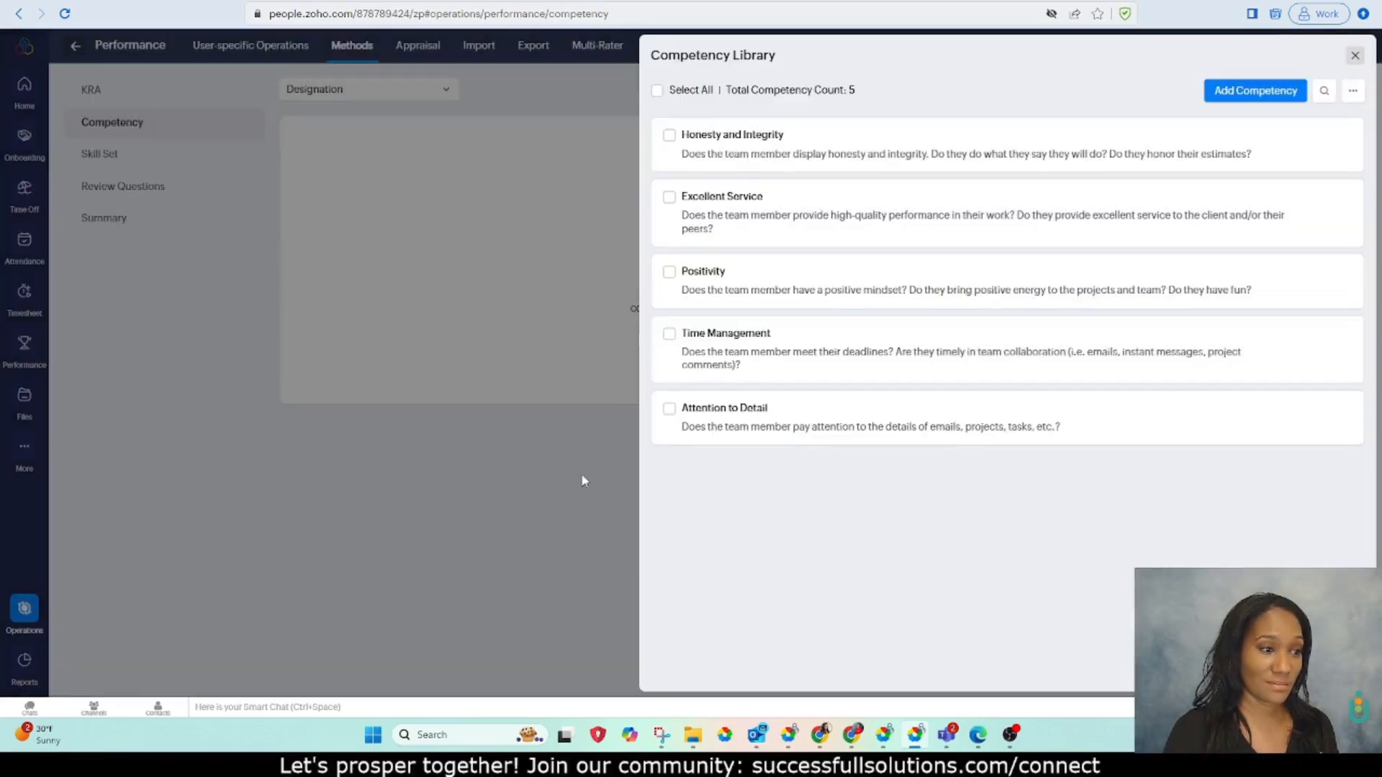
click(1355, 55)
- View the competencies tagged by Department
click(420, 105)
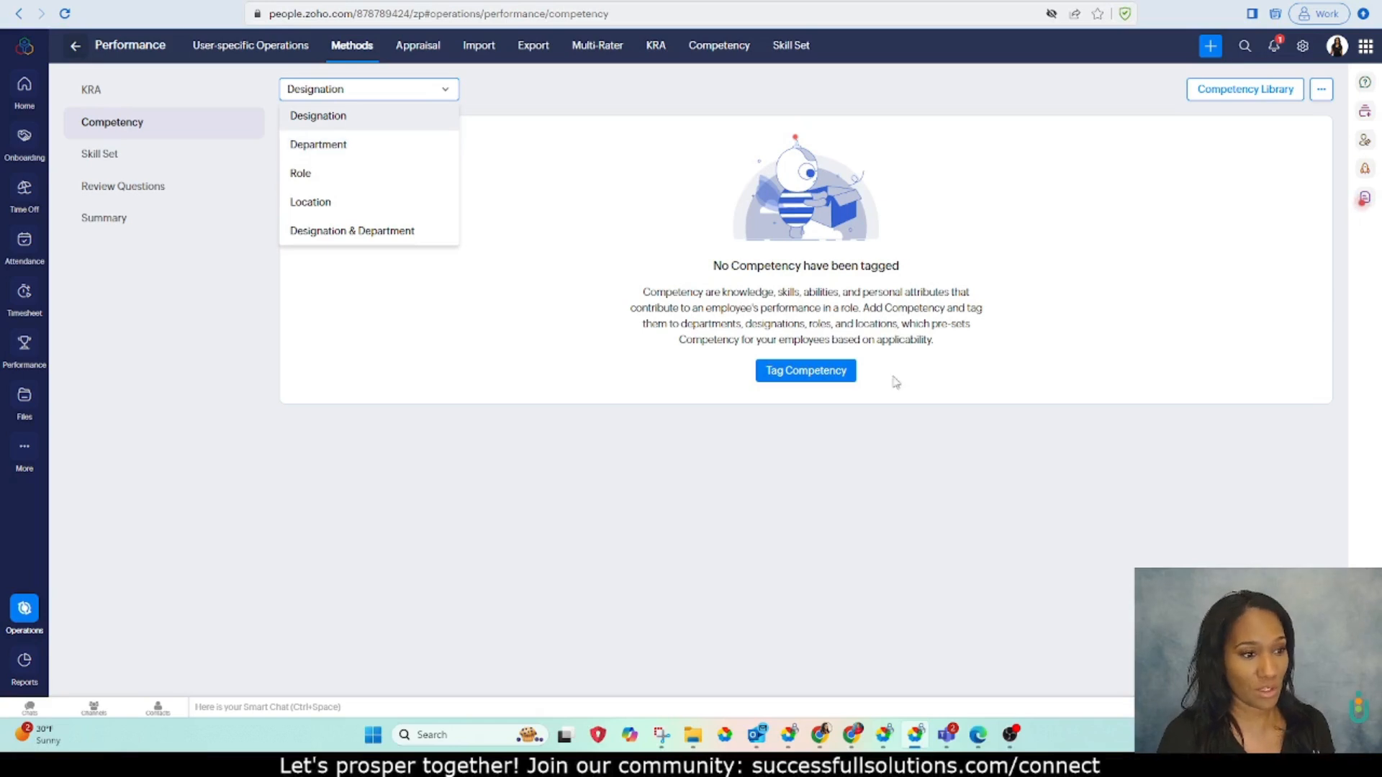
click(611, 179)
click(350, 92)
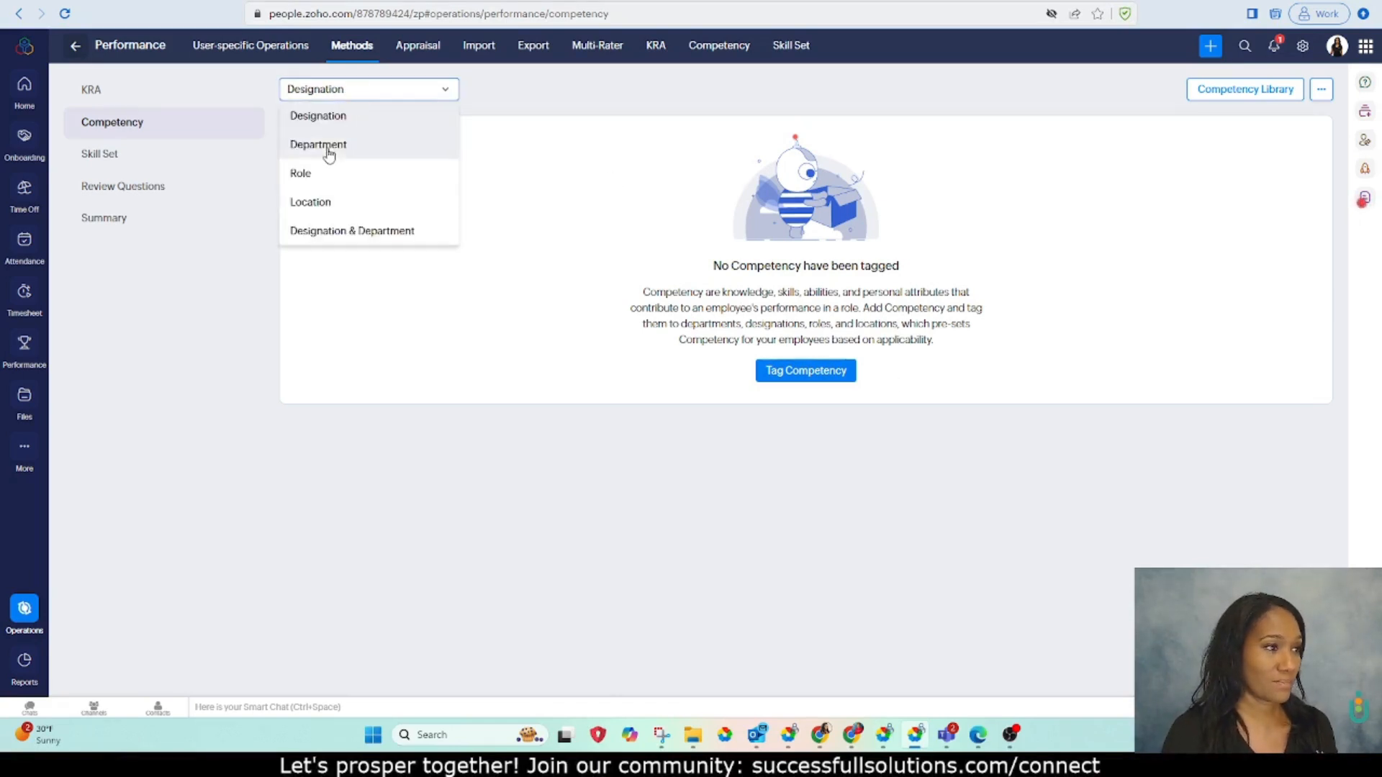
click(325, 147)
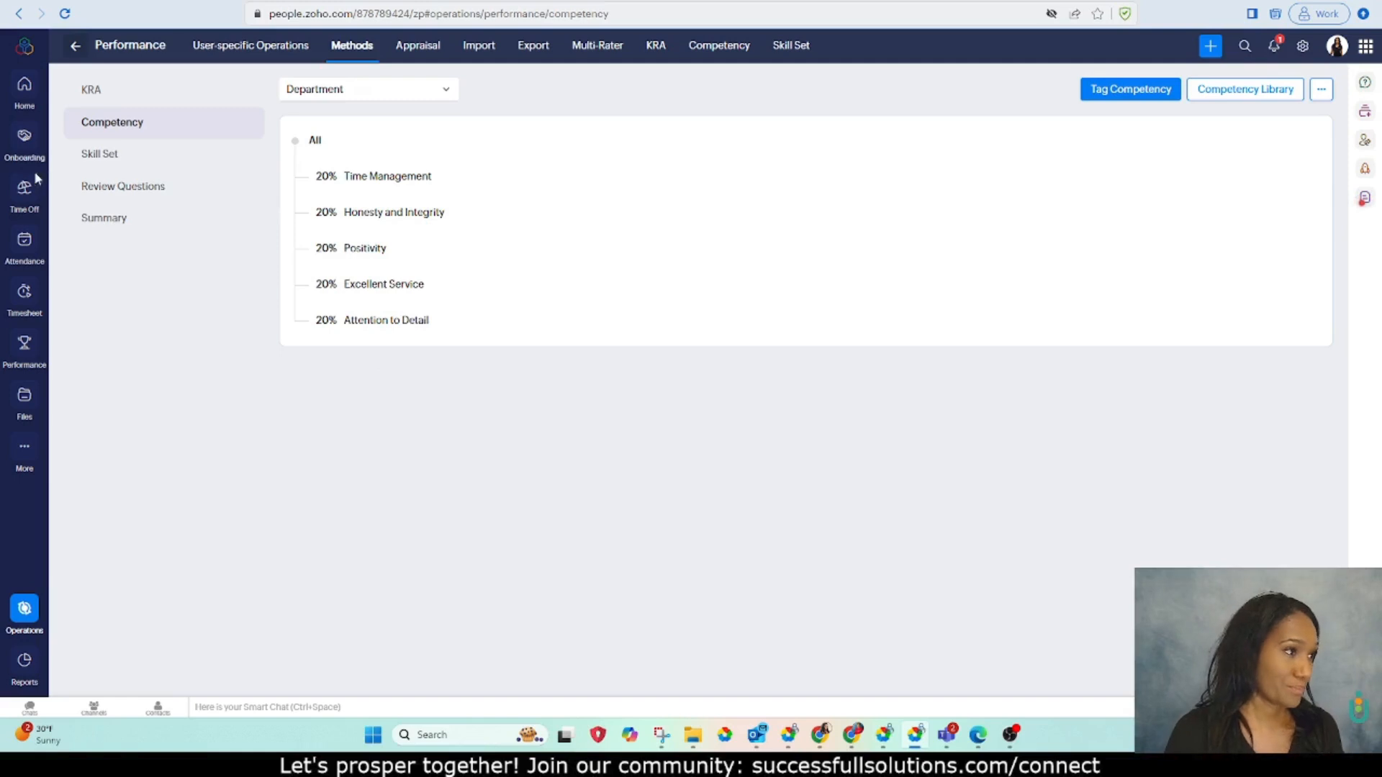
- Open the Skill Set methods and view the skills tagged by Domain and by Designation
click(94, 157)
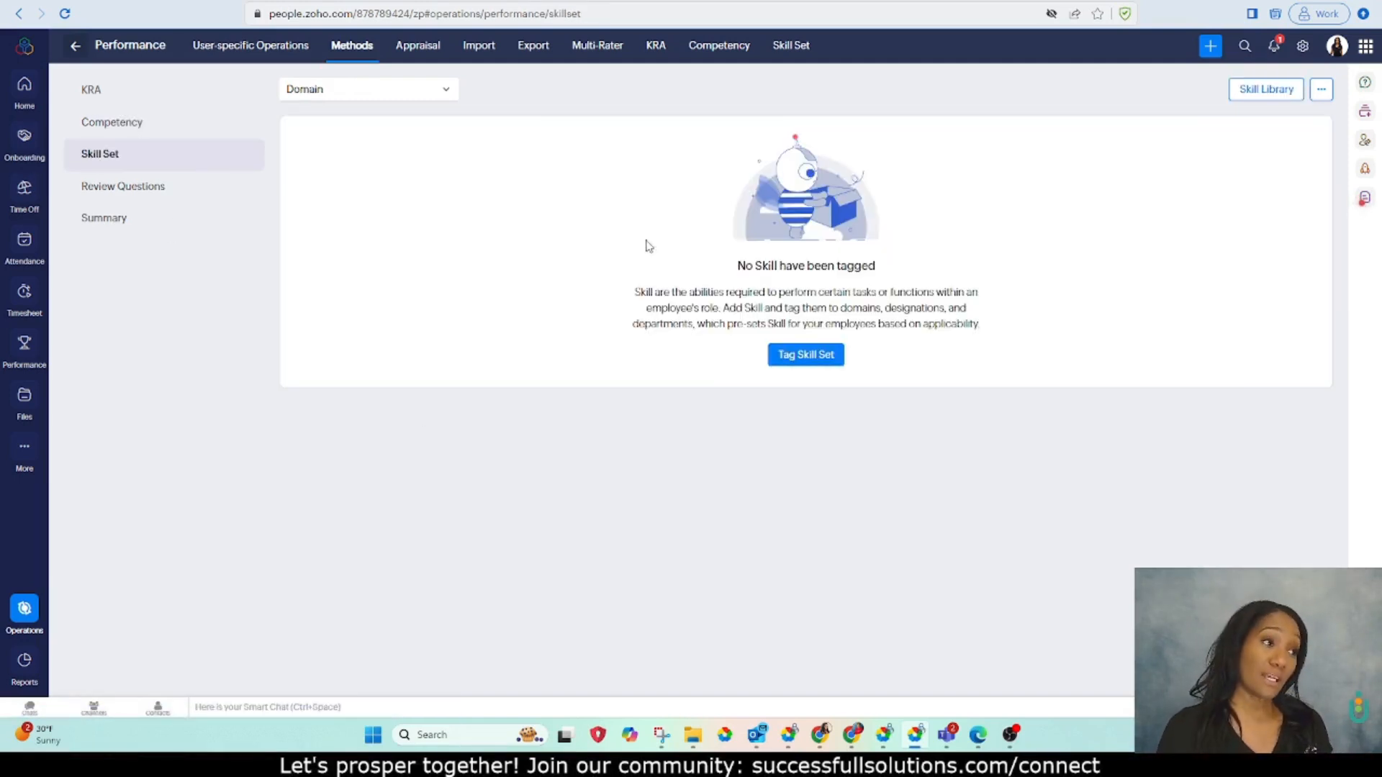
click(393, 87)
click(386, 128)
click(351, 93)
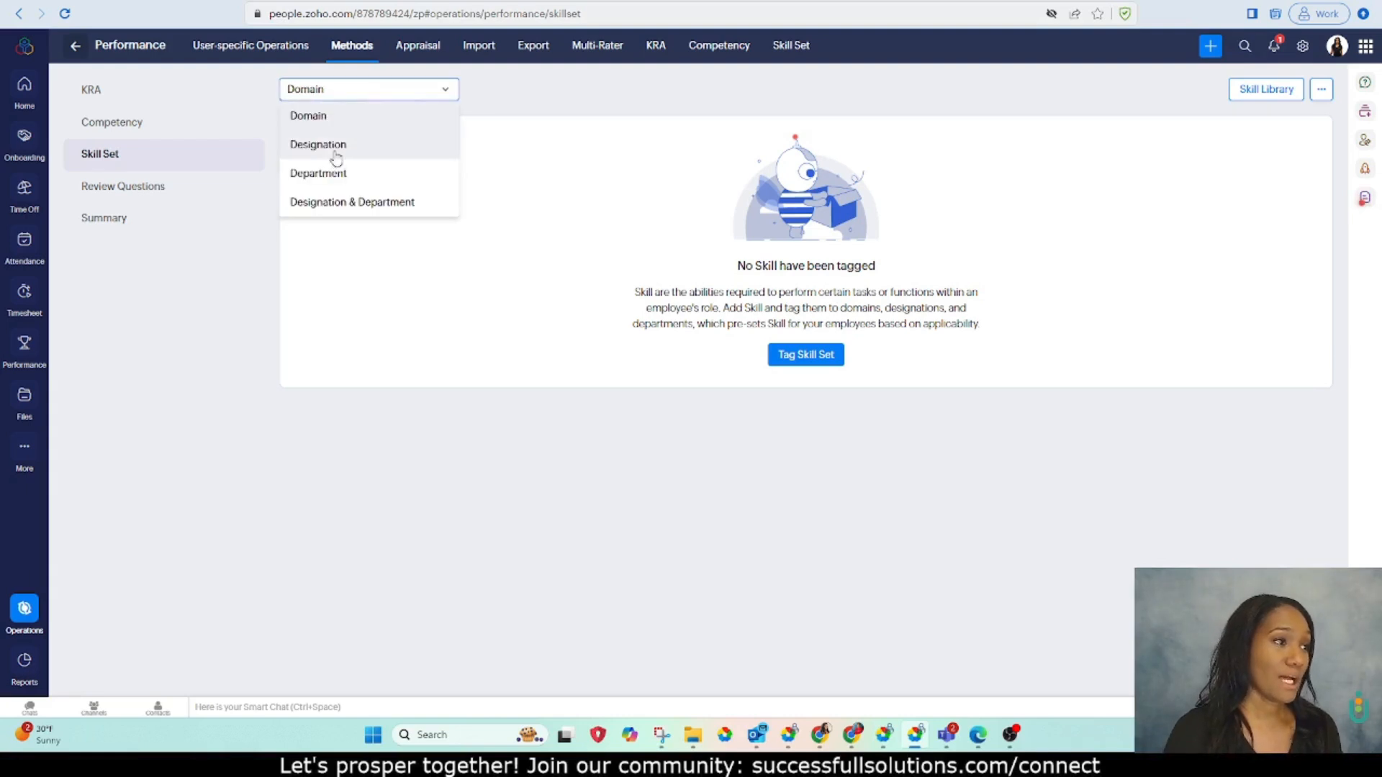
click(336, 150)
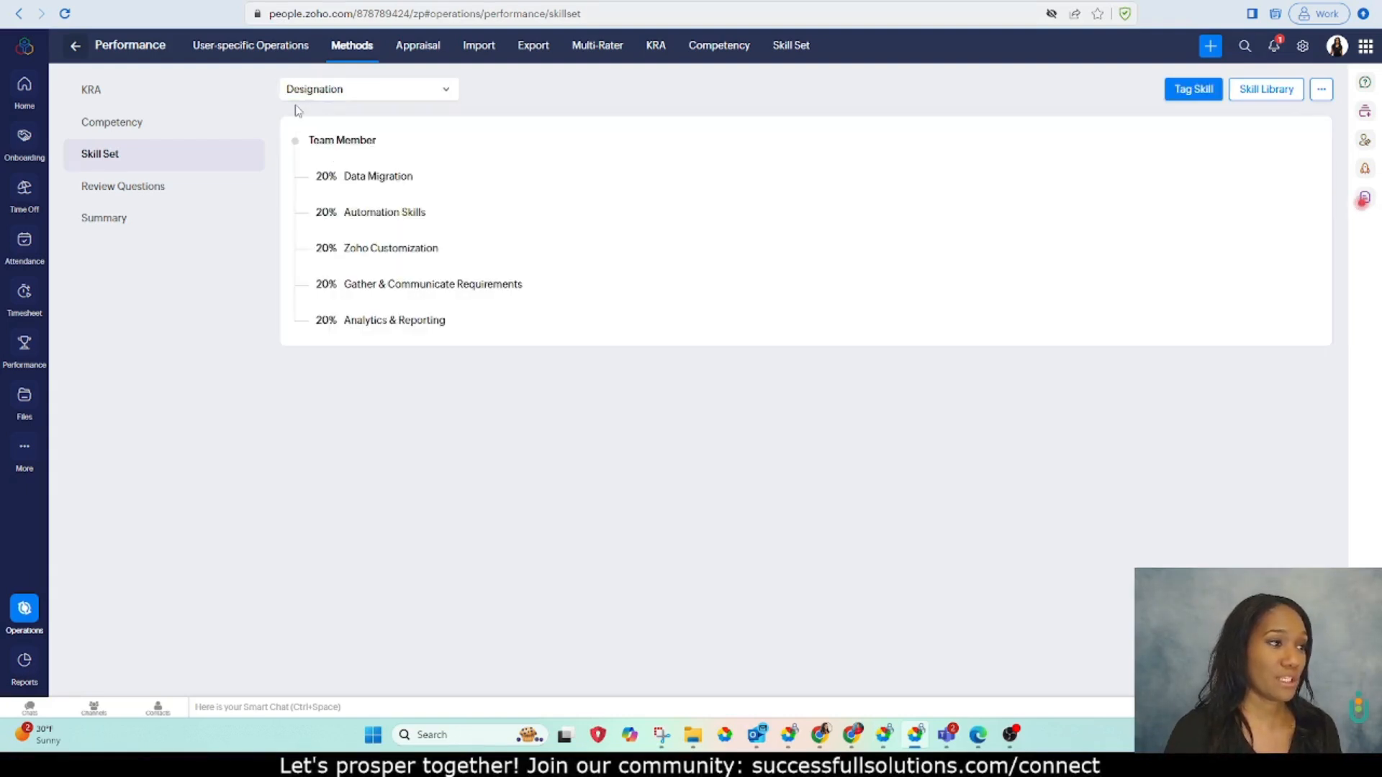
- Compare the skills tagged by Department with those tagged by Designation & Department, and return to the Designation view
click(366, 90)
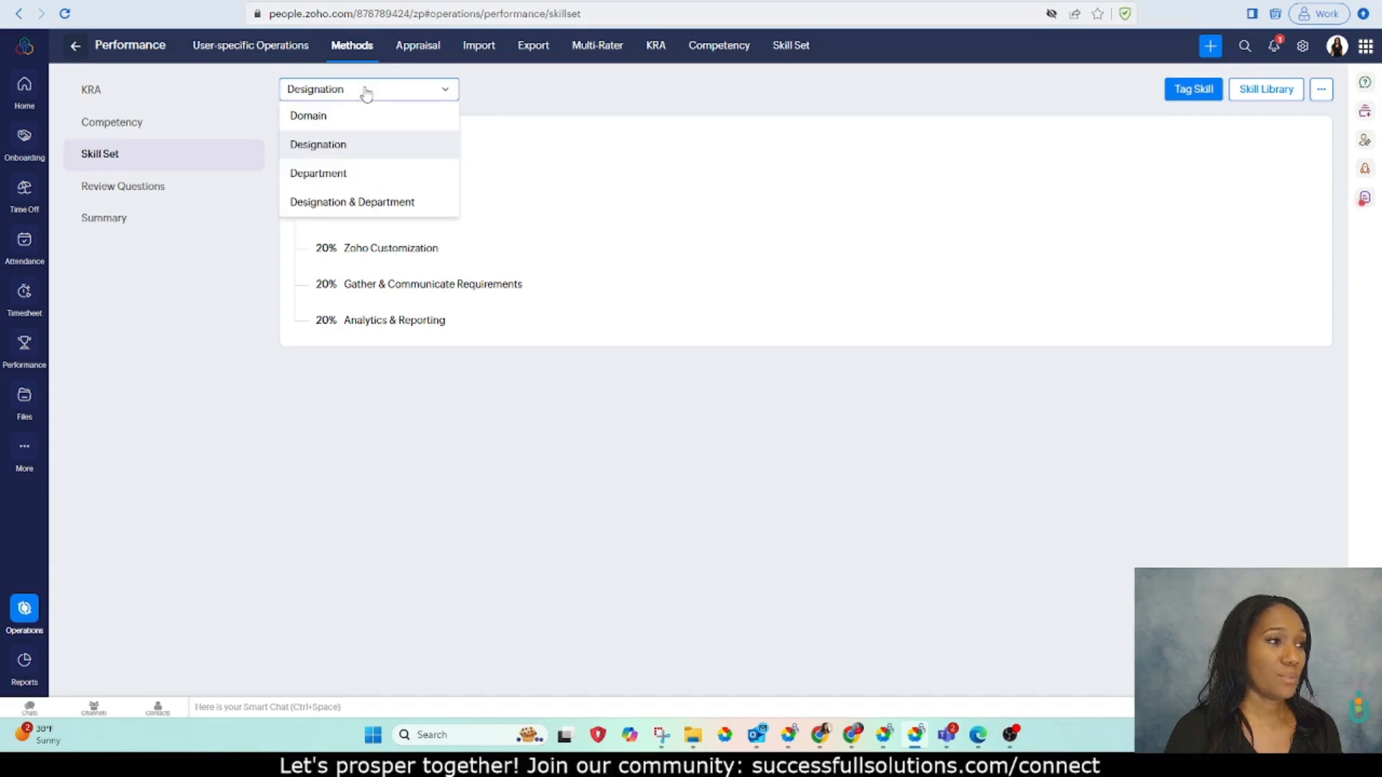
click(362, 171)
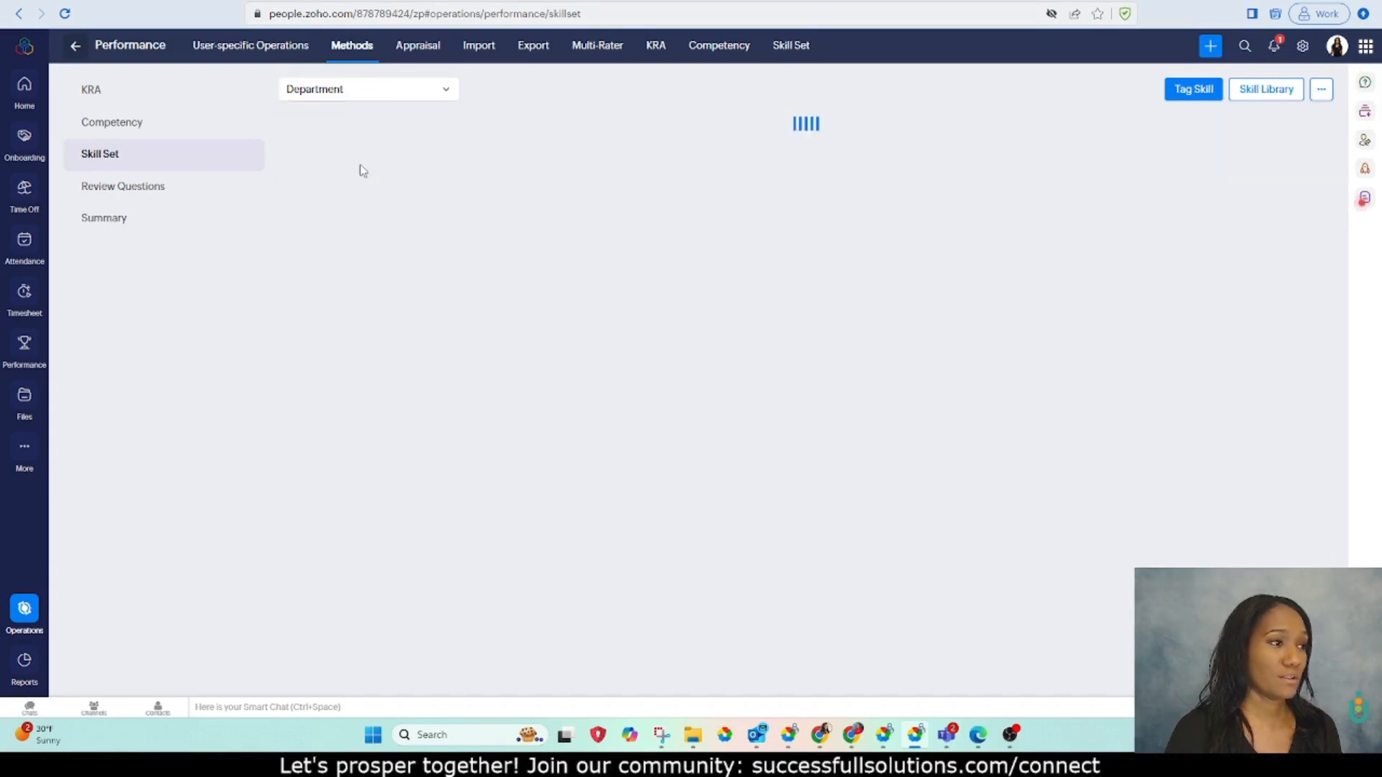
click(362, 103)
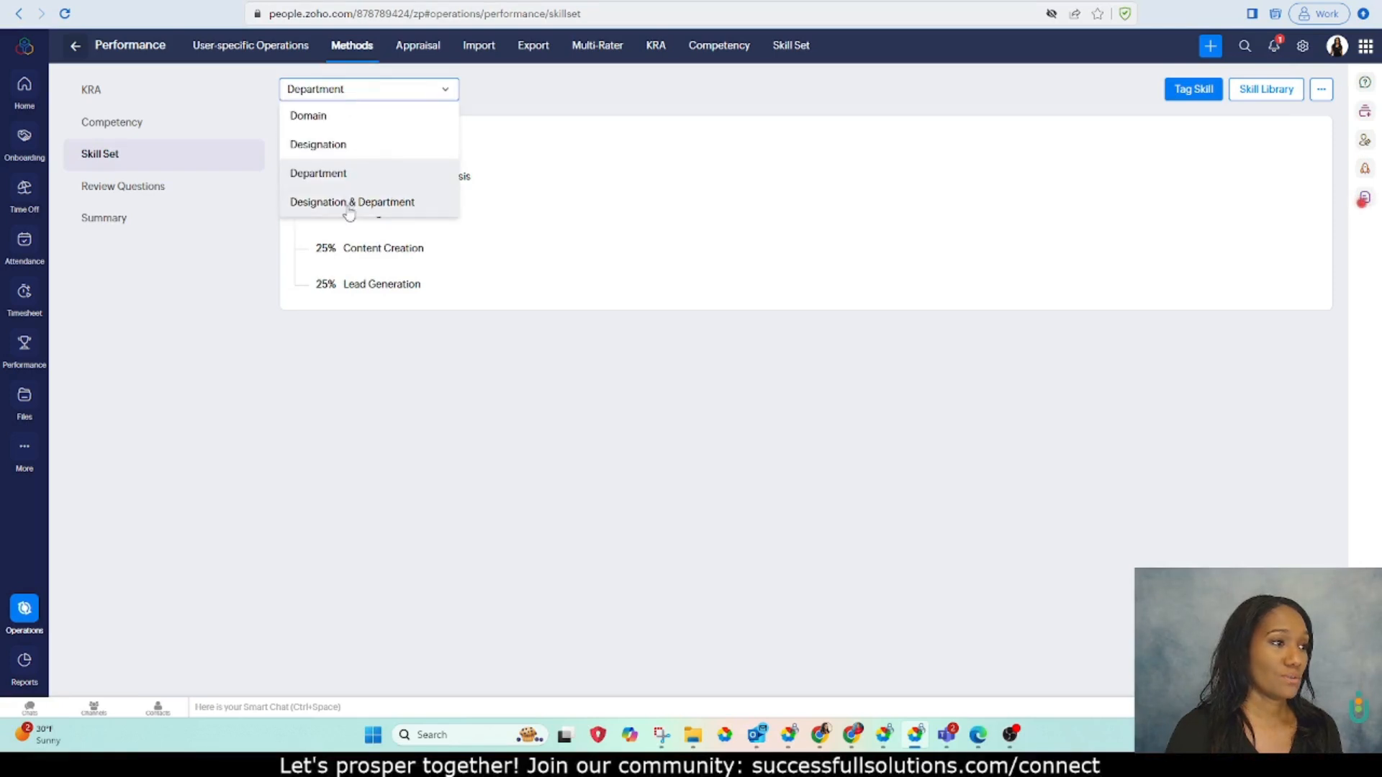
click(349, 208)
click(348, 89)
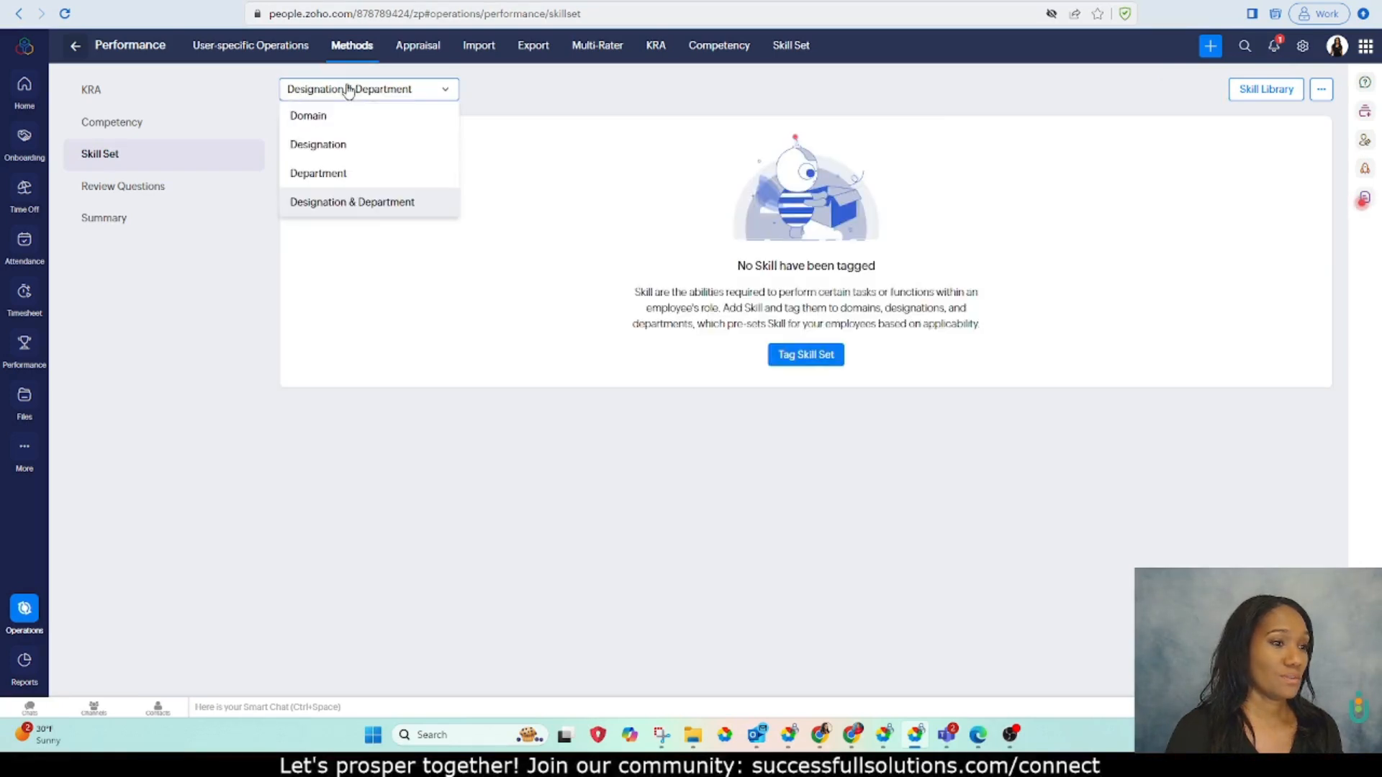
click(340, 175)
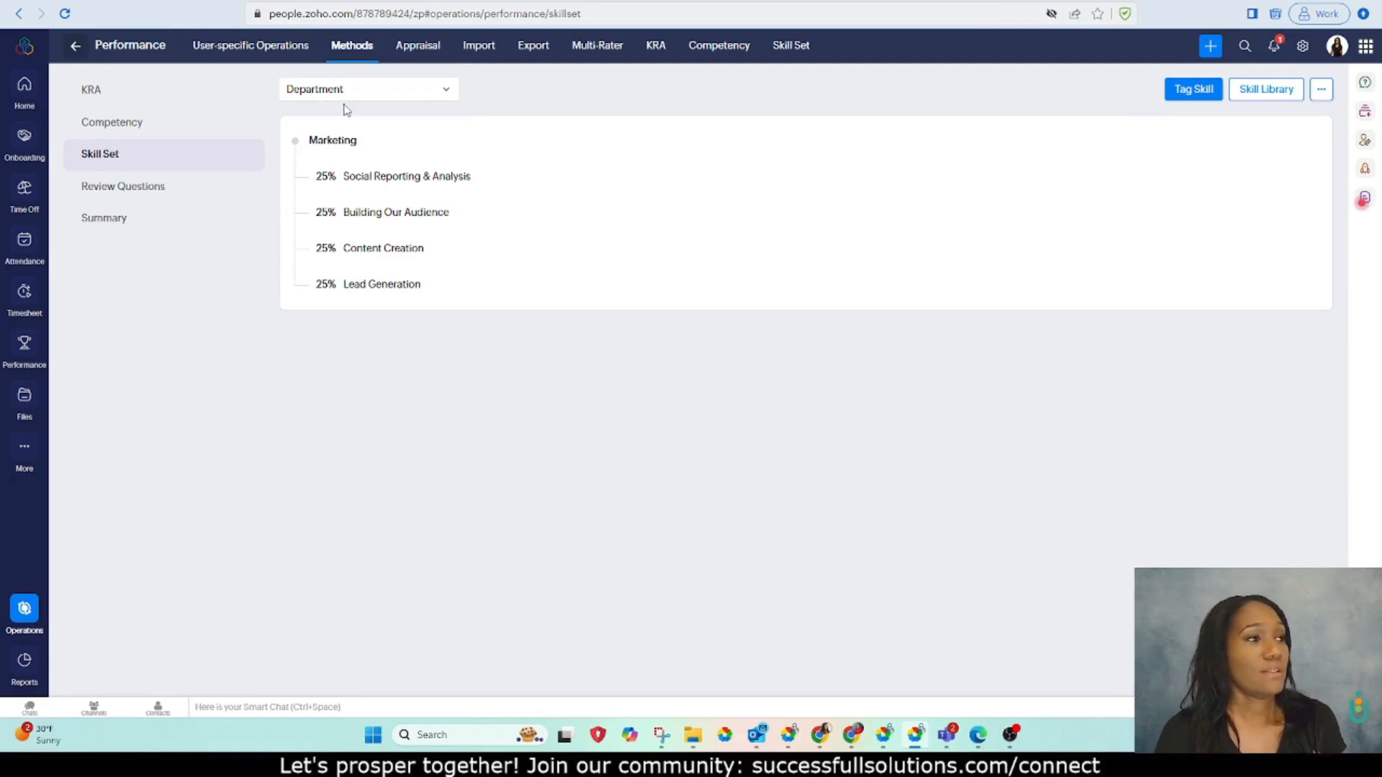
click(325, 99)
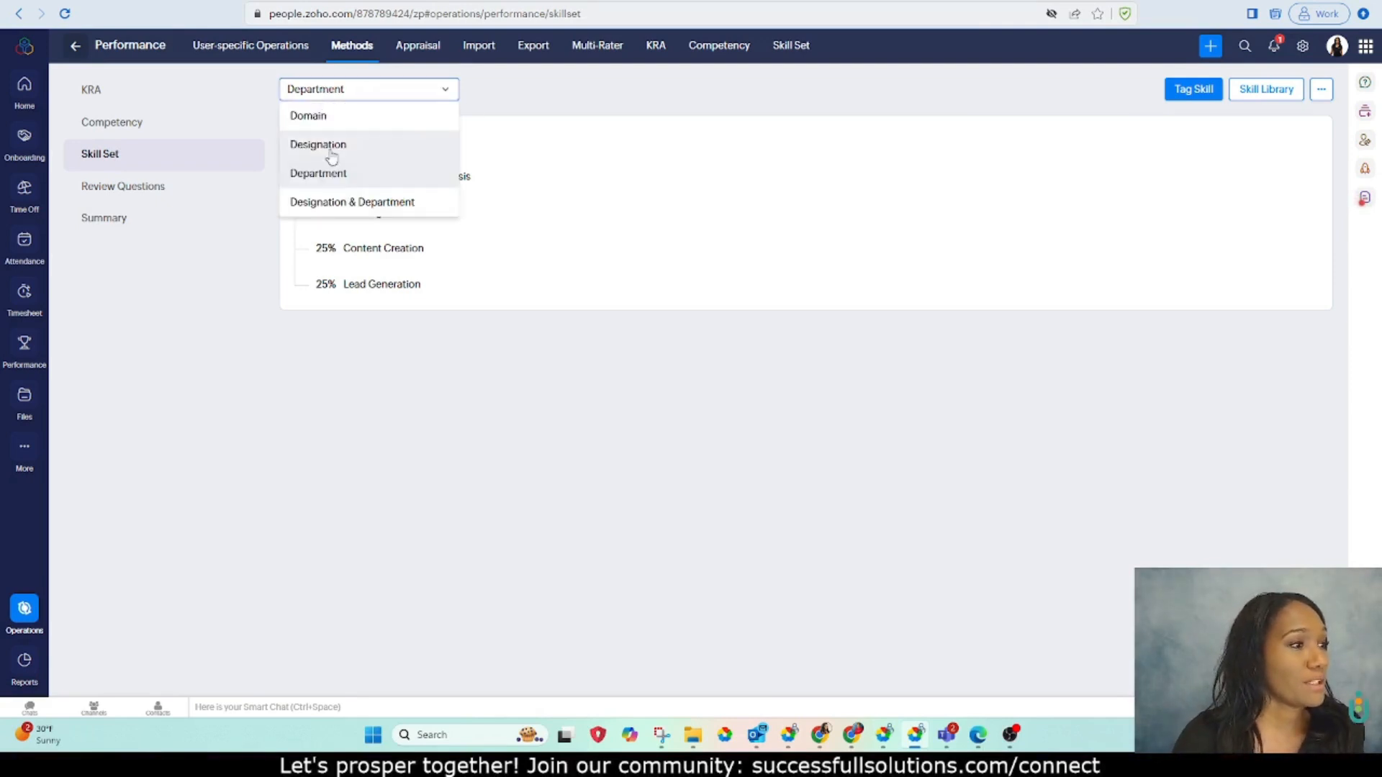
click(331, 152)
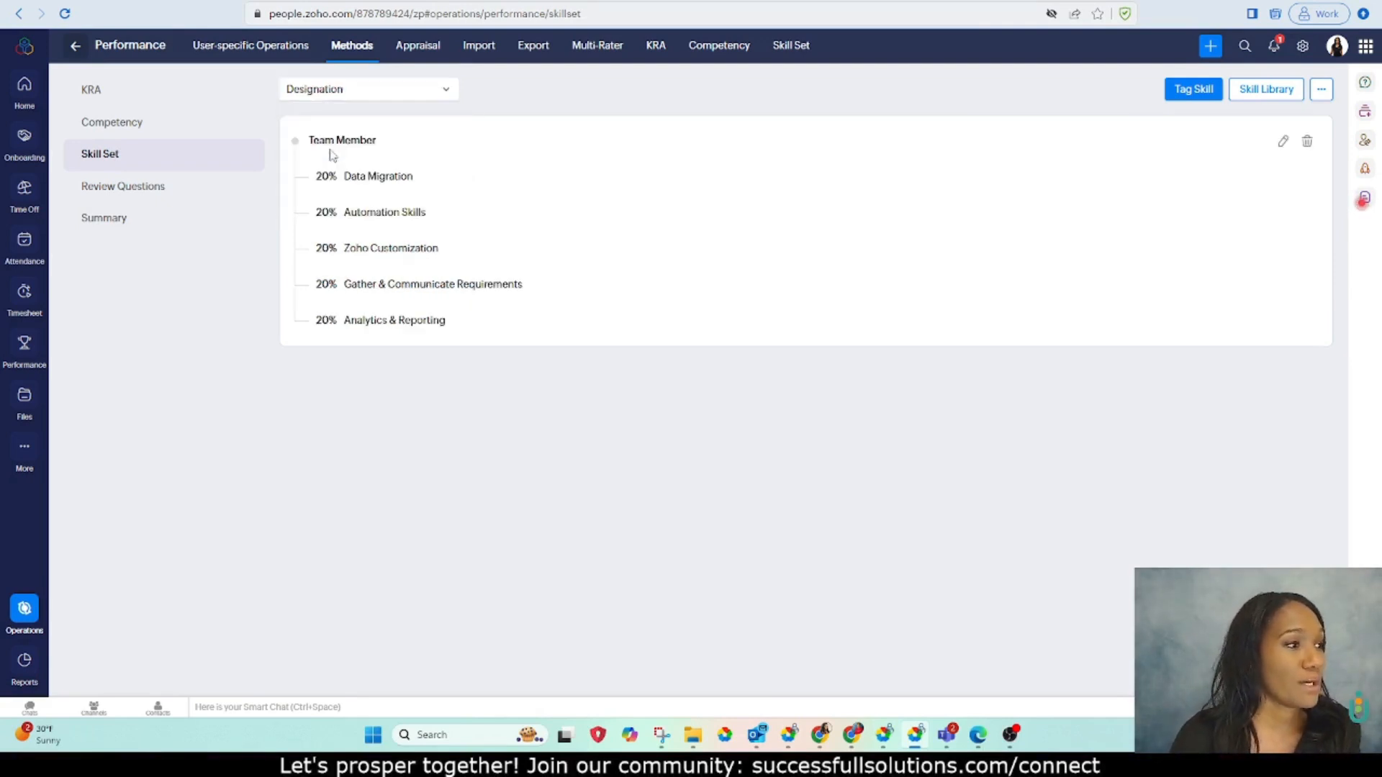
- Read through the skills and their descriptions in the Skill Library, close it, and check the skill tagging options
click(1264, 92)
scroll(936, 274, down, 1)
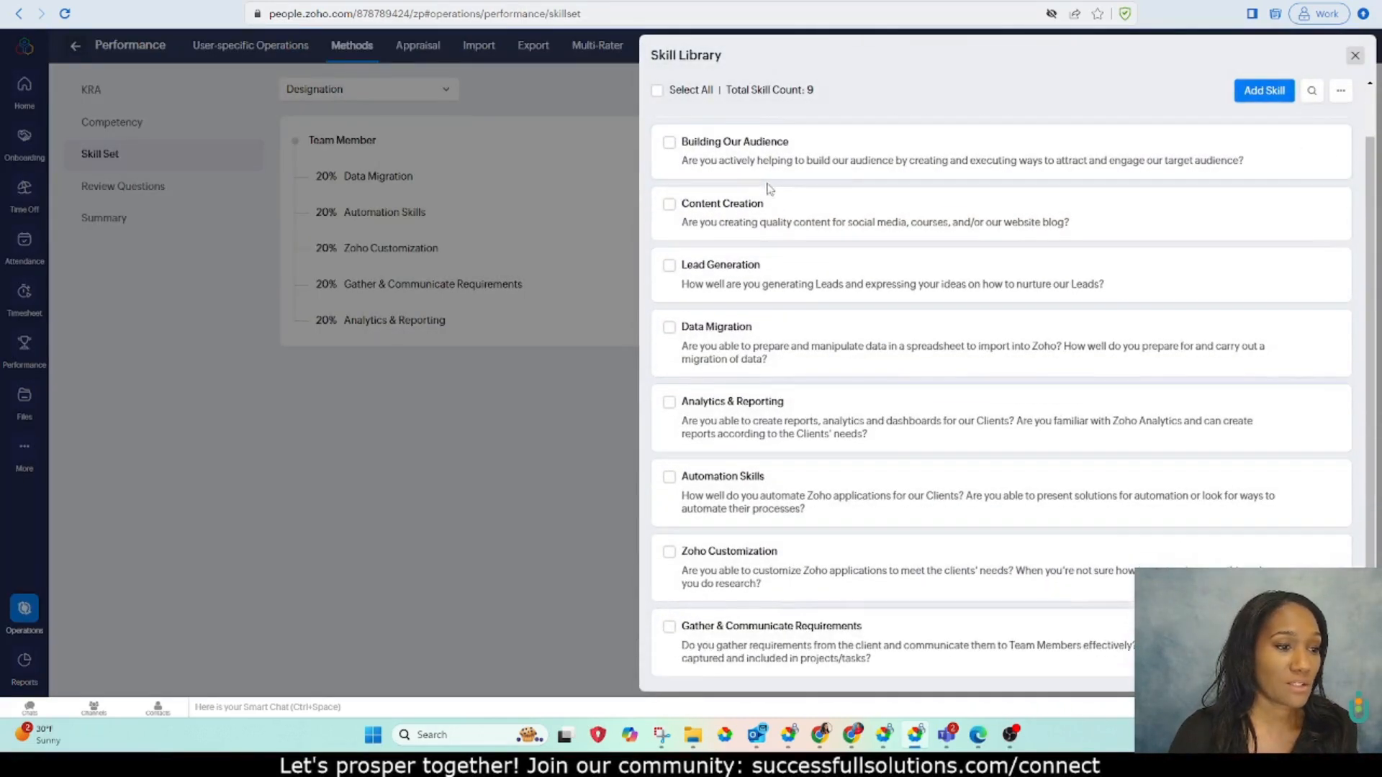
scroll(820, 307, up, 1)
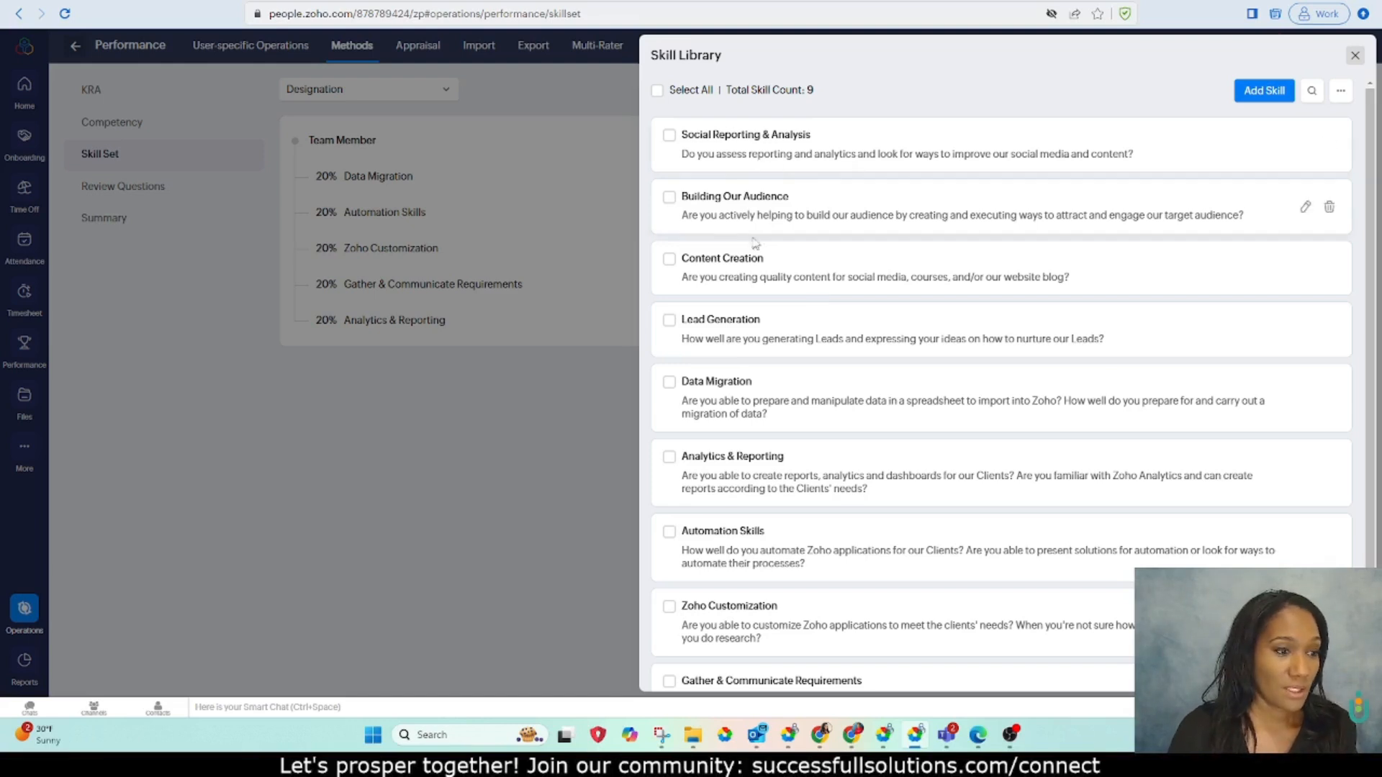
scroll(779, 267, down, 1)
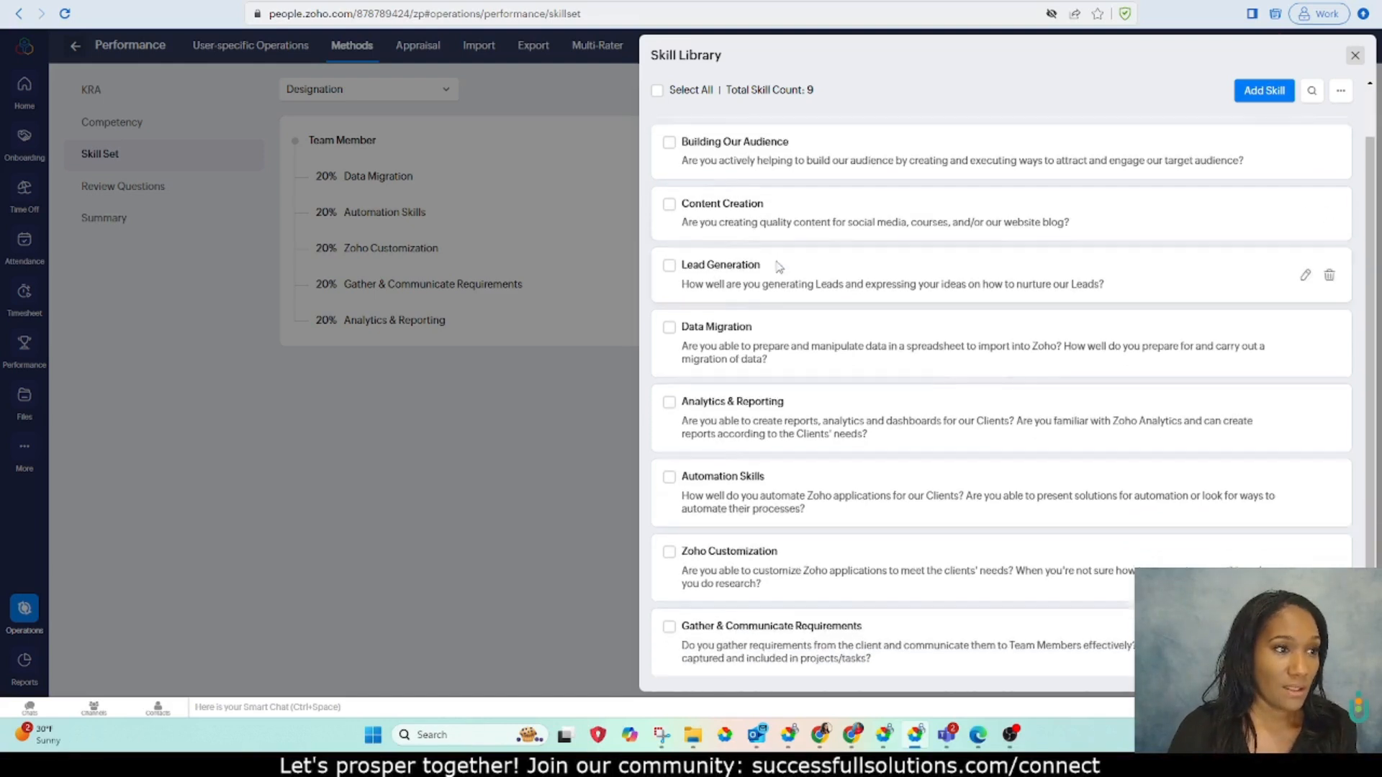
click(1356, 55)
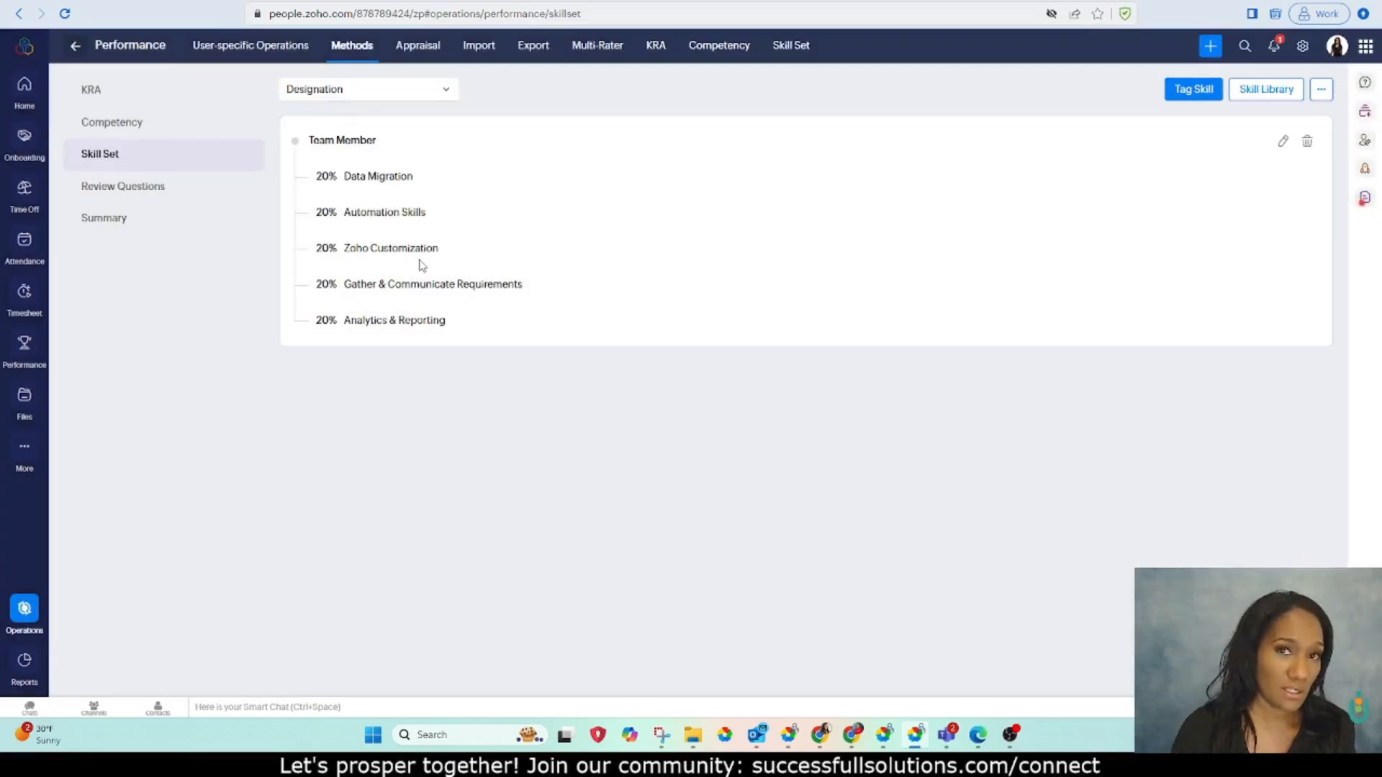
click(389, 92)
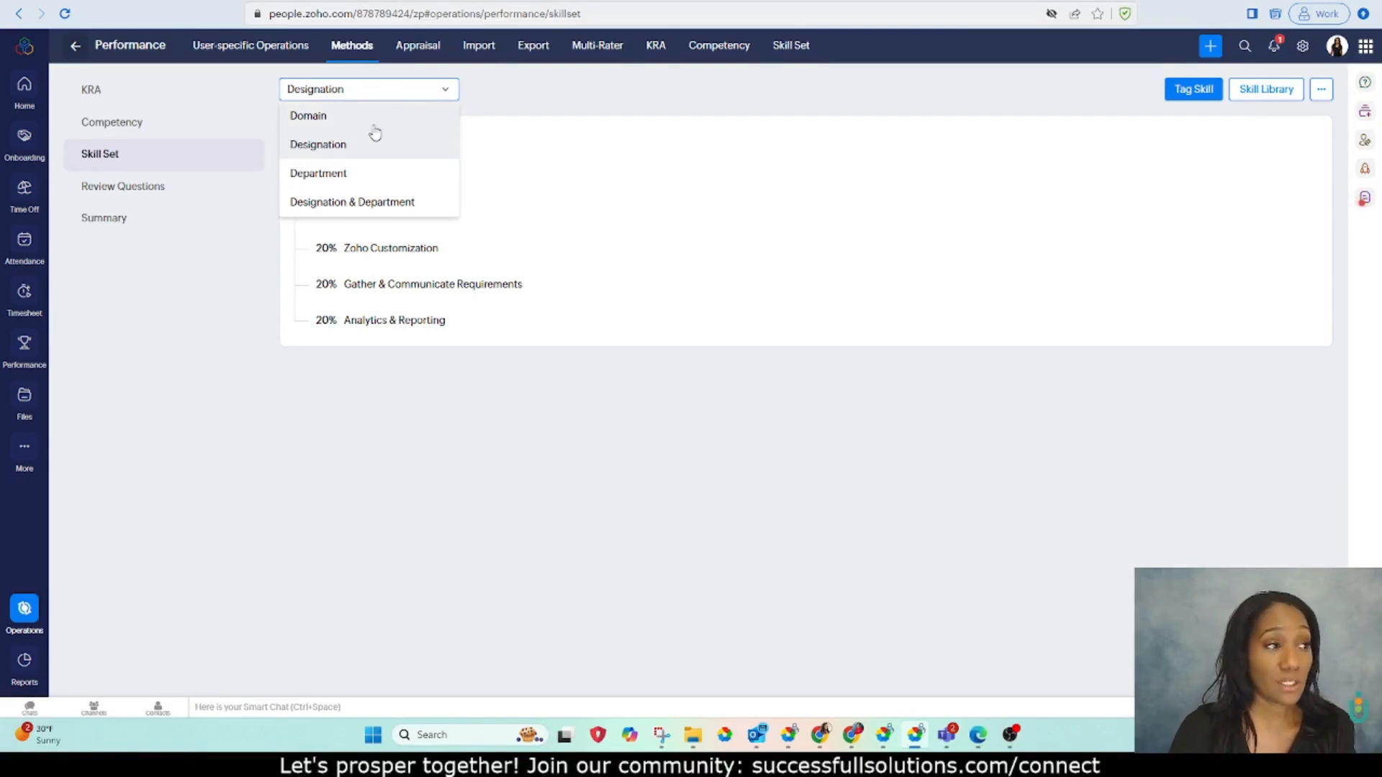
click(393, 452)
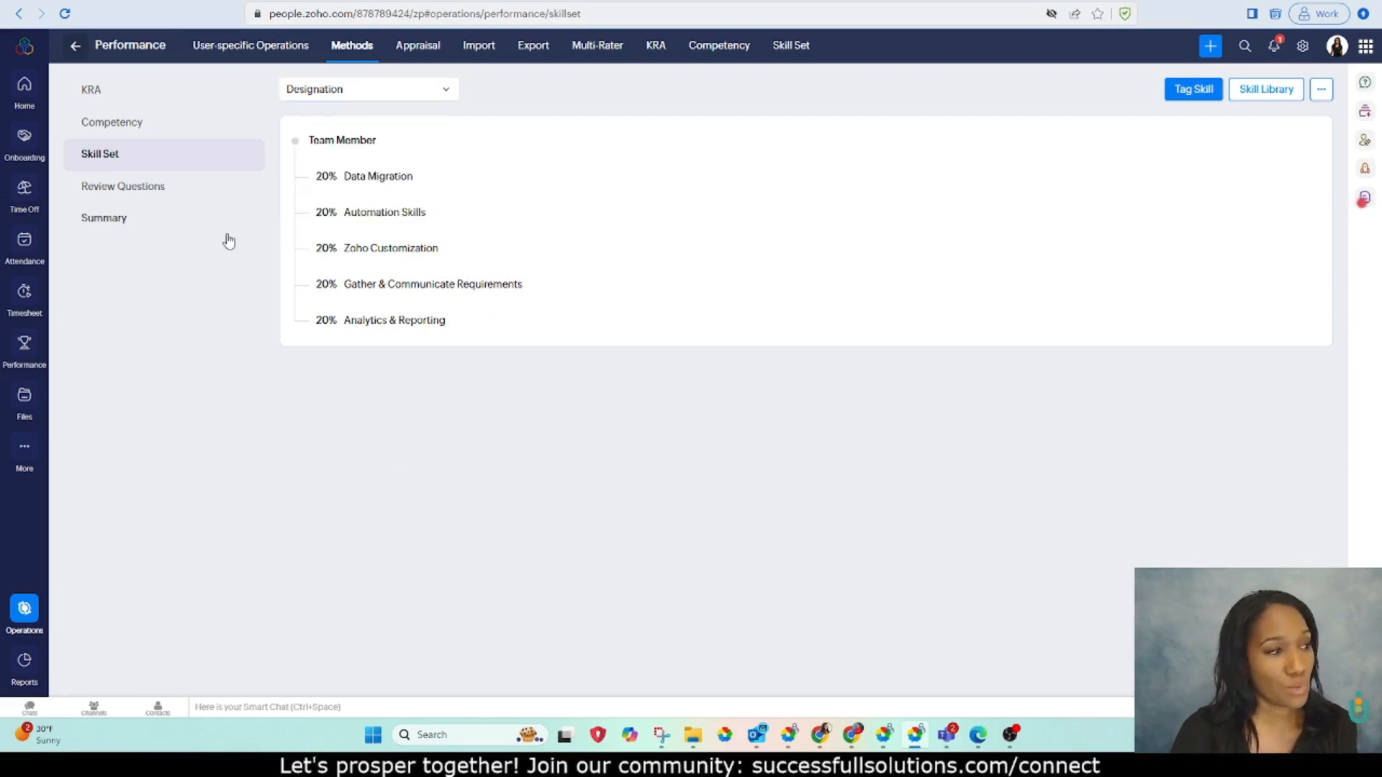
- Examine the Review Questions Library and what review questions can be tagged to, and close the library
click(122, 190)
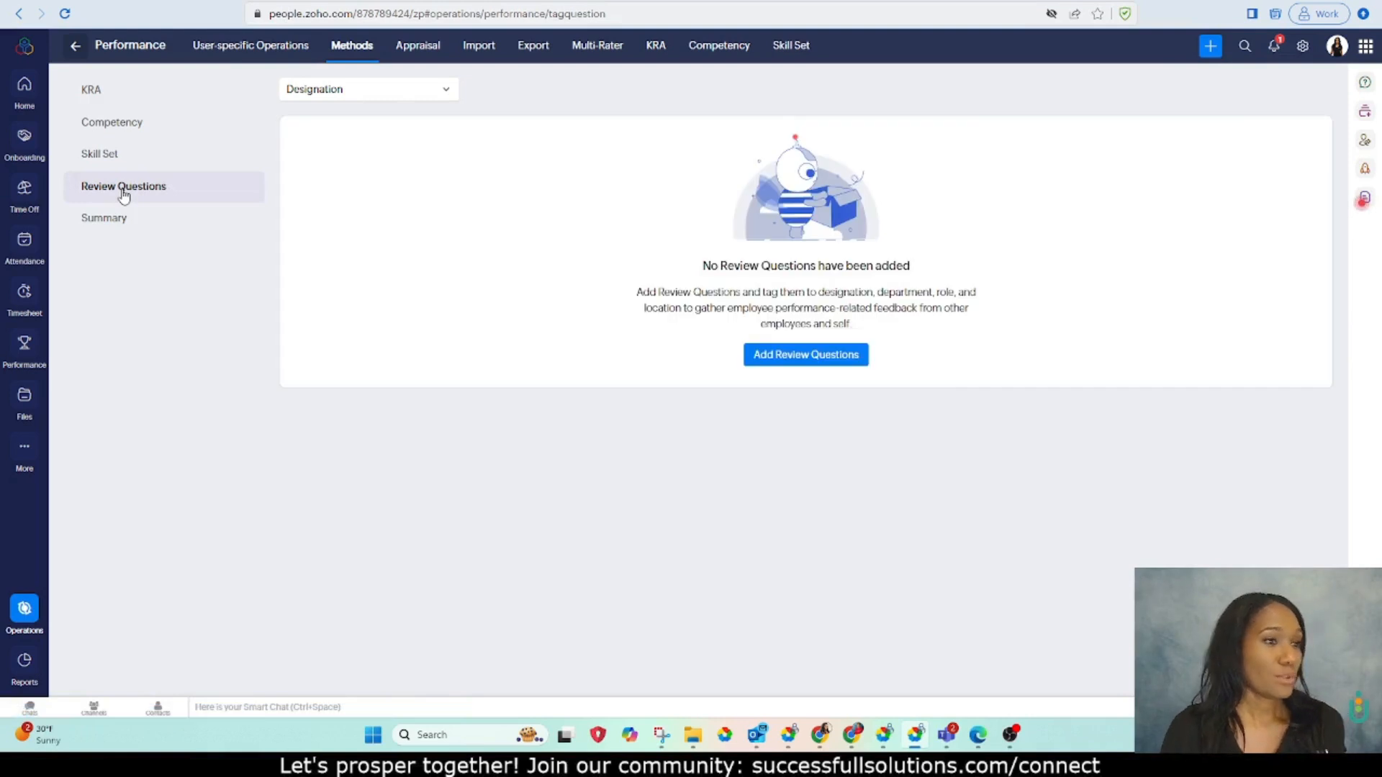
click(795, 356)
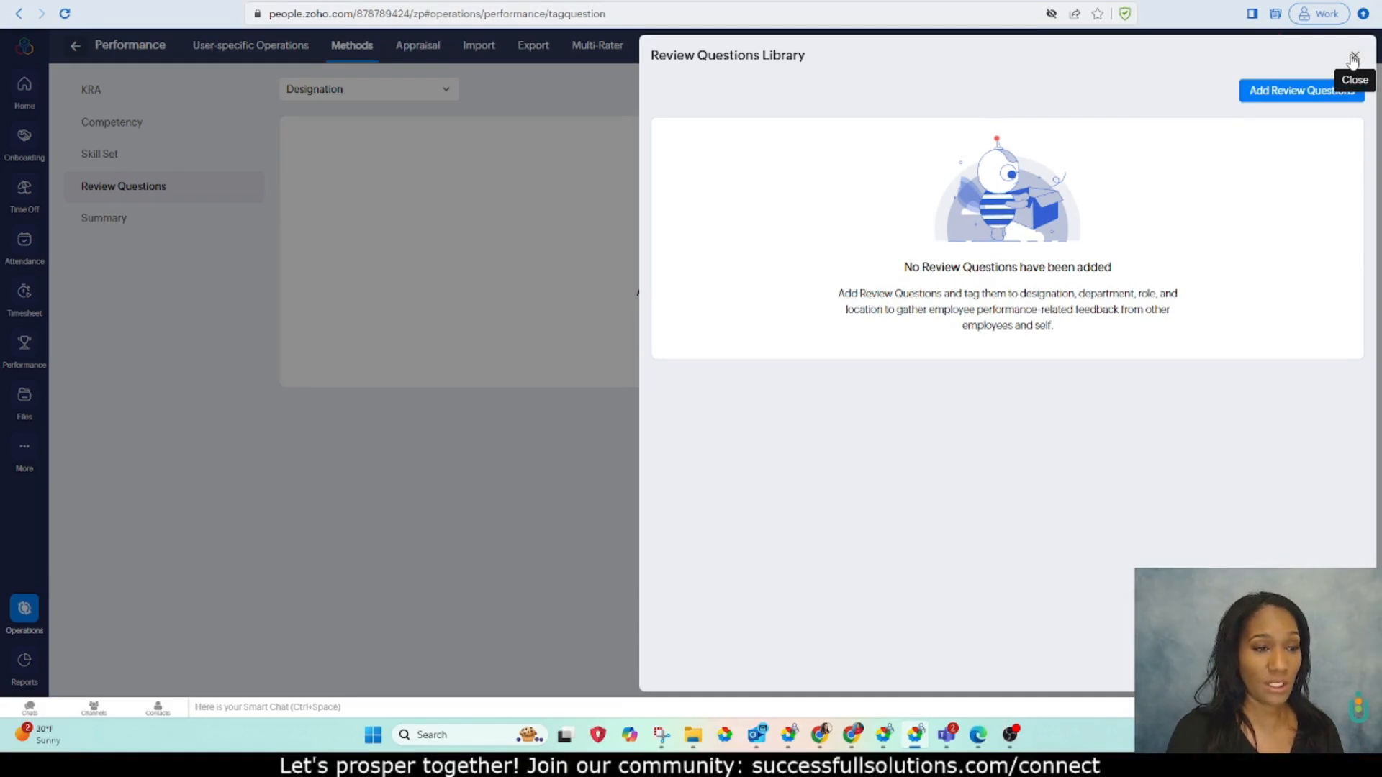
drag(1018, 294, 1191, 311)
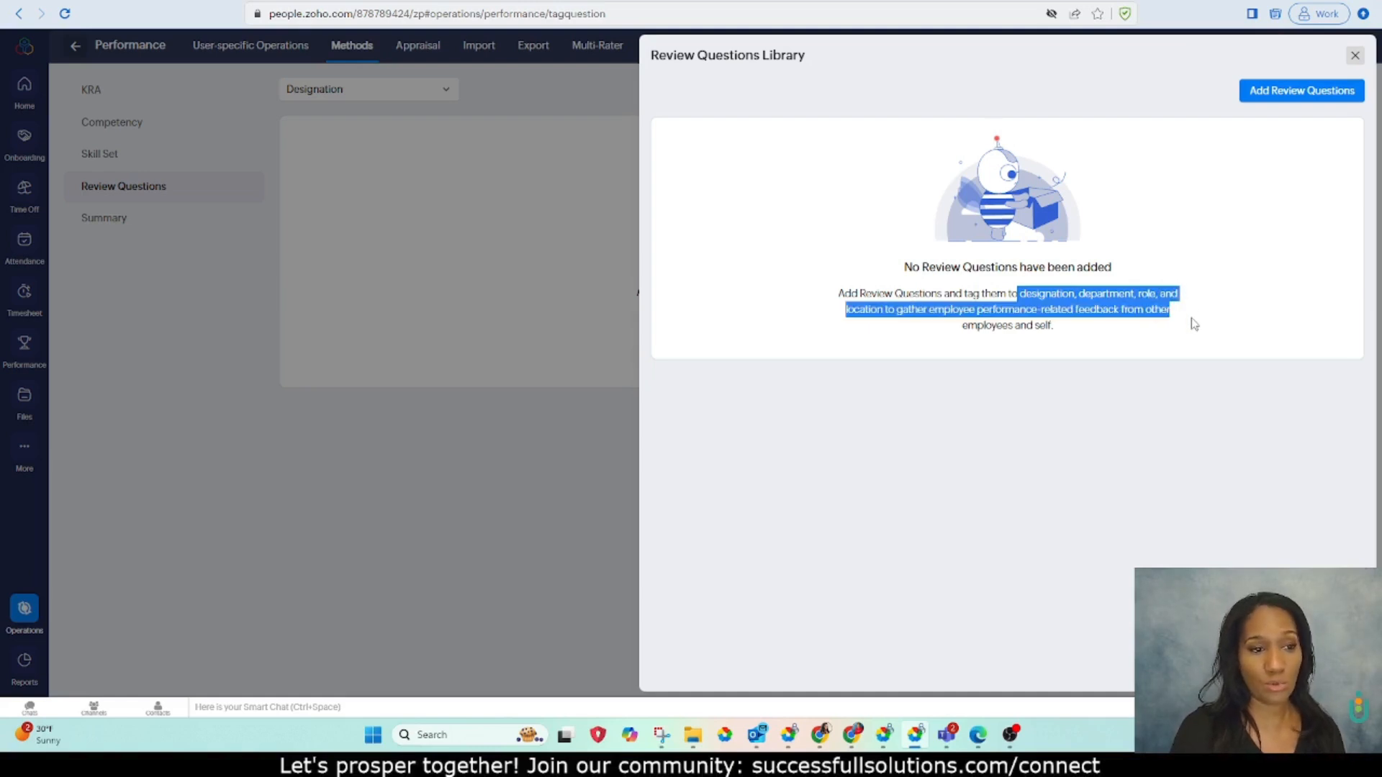
click(1356, 58)
- Examine the Summary appraisal questions, and open and cancel the entry for a new question
click(113, 225)
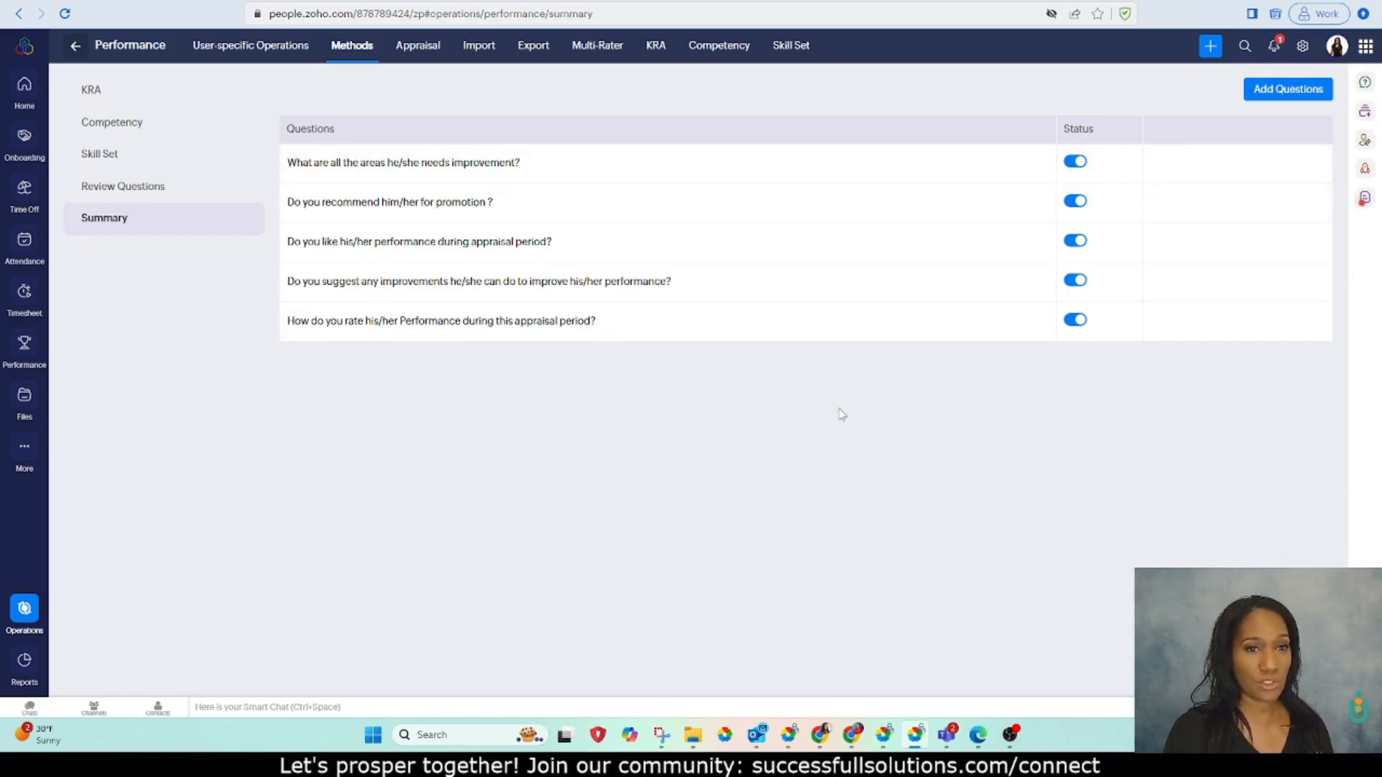
click(1282, 89)
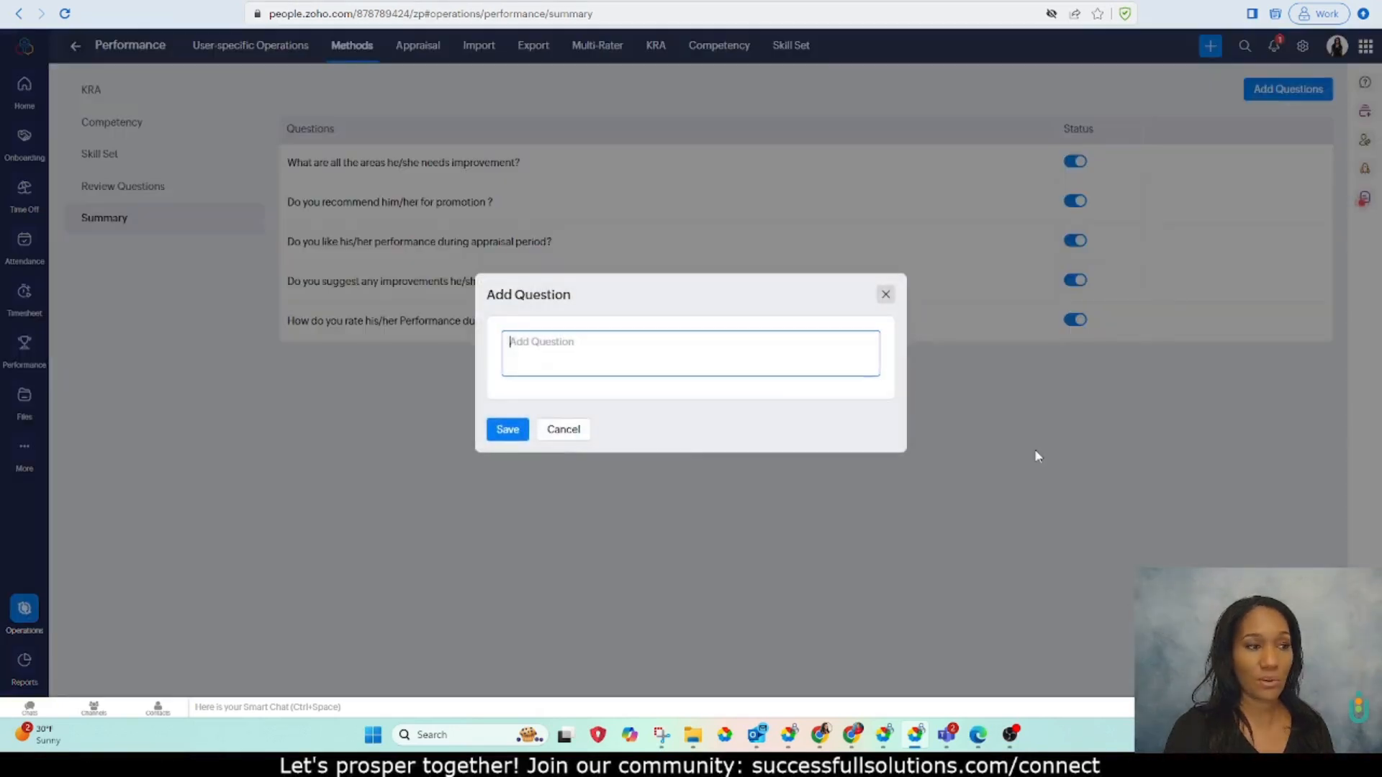
click(573, 430)
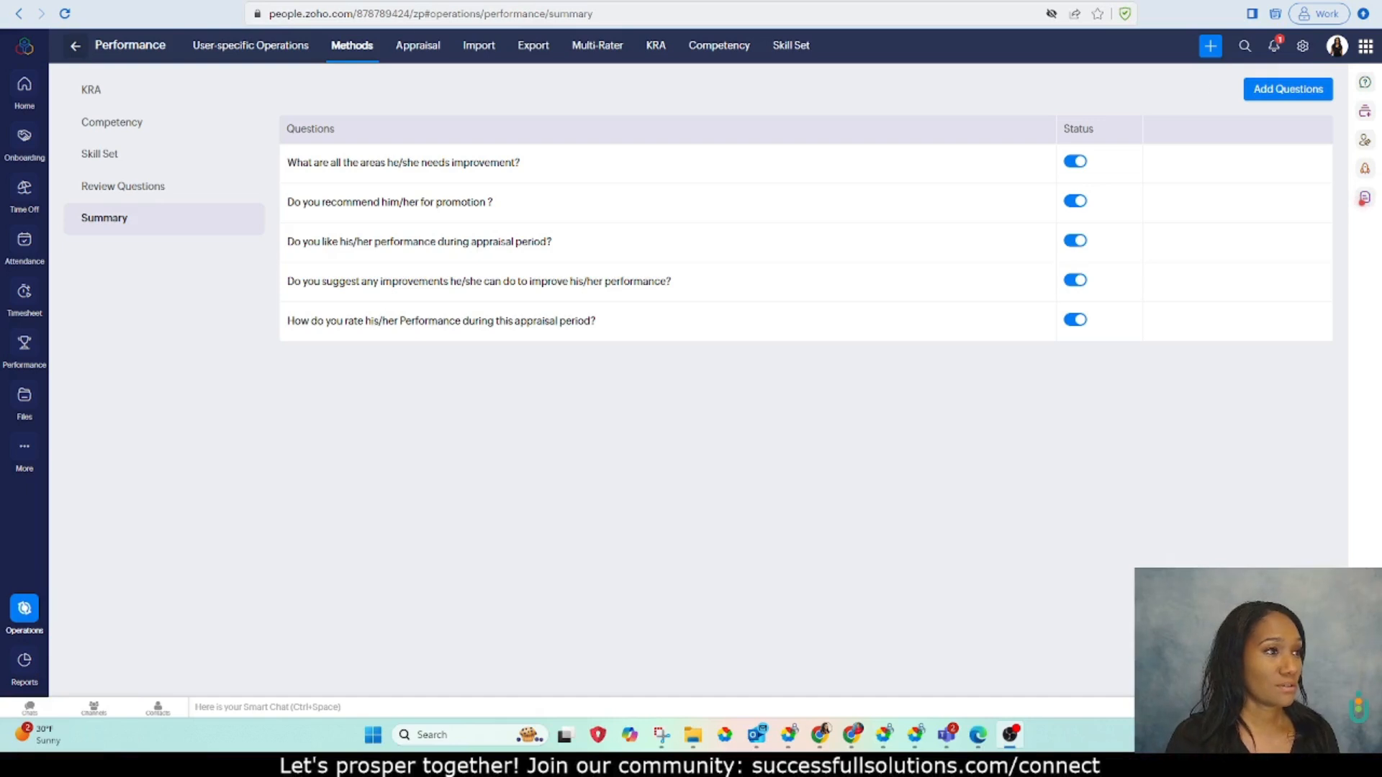
- Create a new appraisal cycle without a template and name it "2025 1Qtr Performance Review"
click(413, 55)
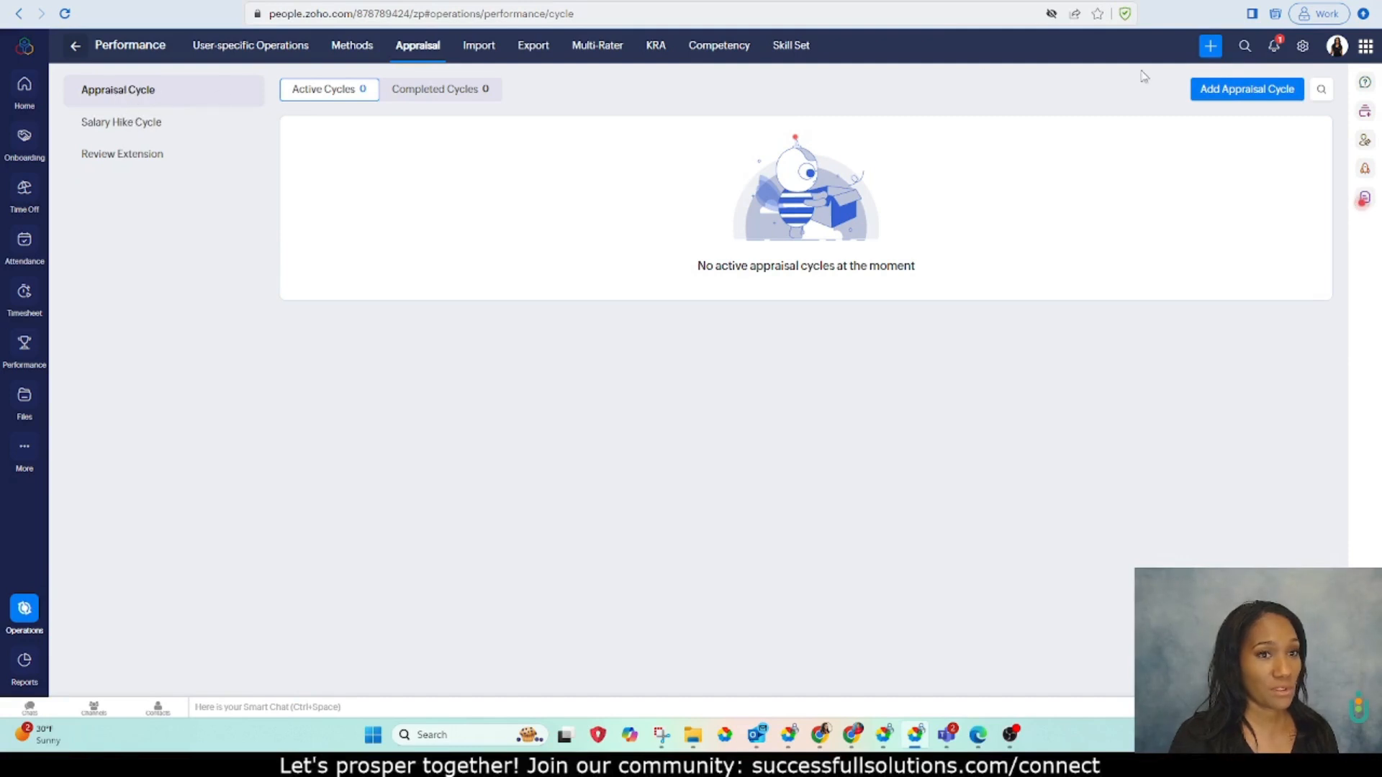
click(1243, 92)
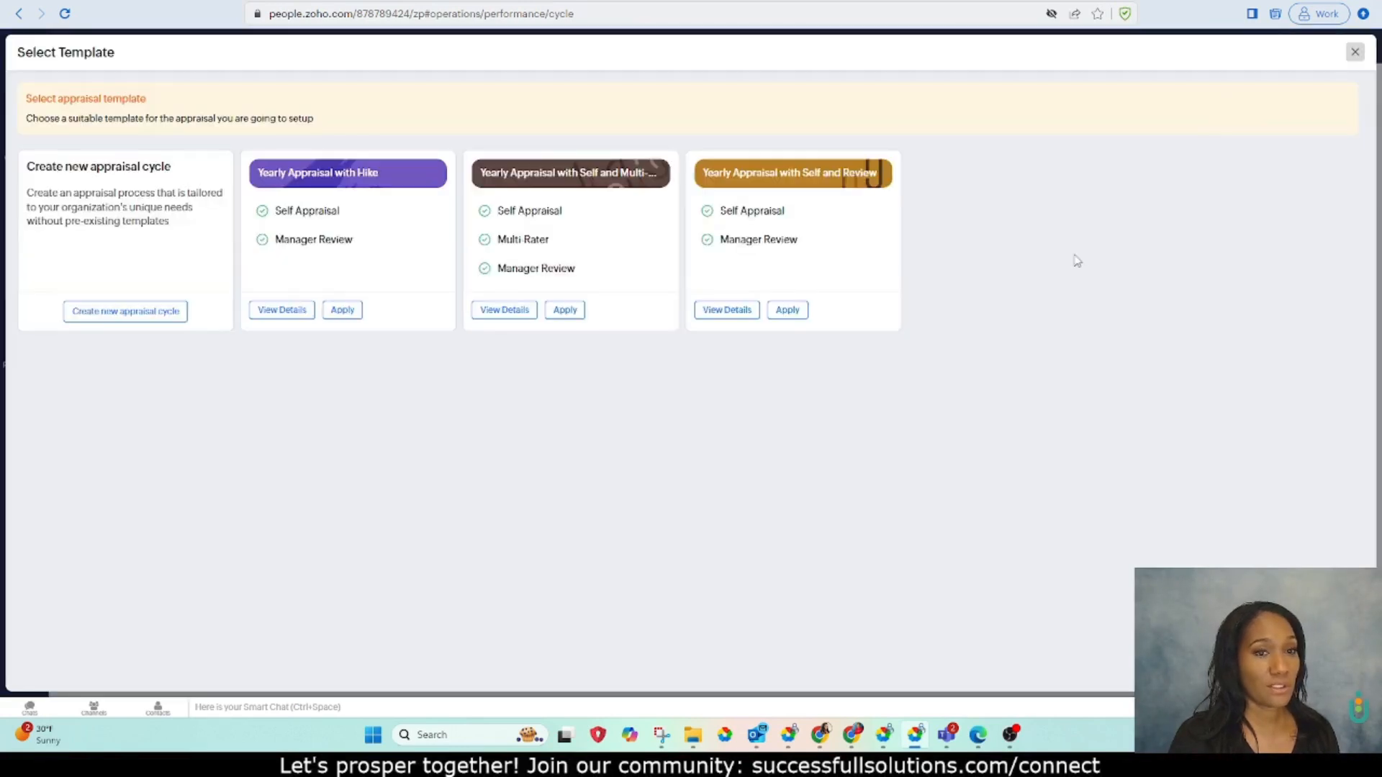
click(127, 311)
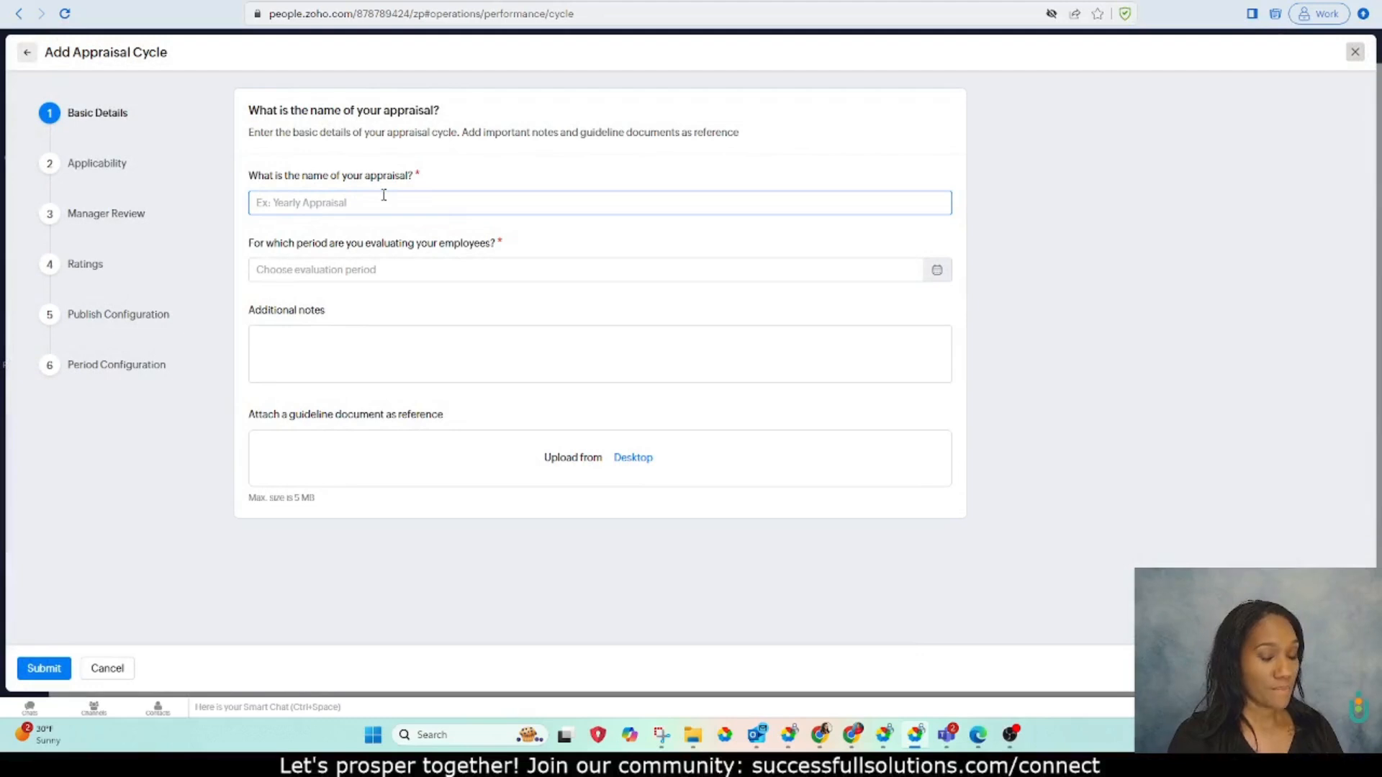
text(2025)
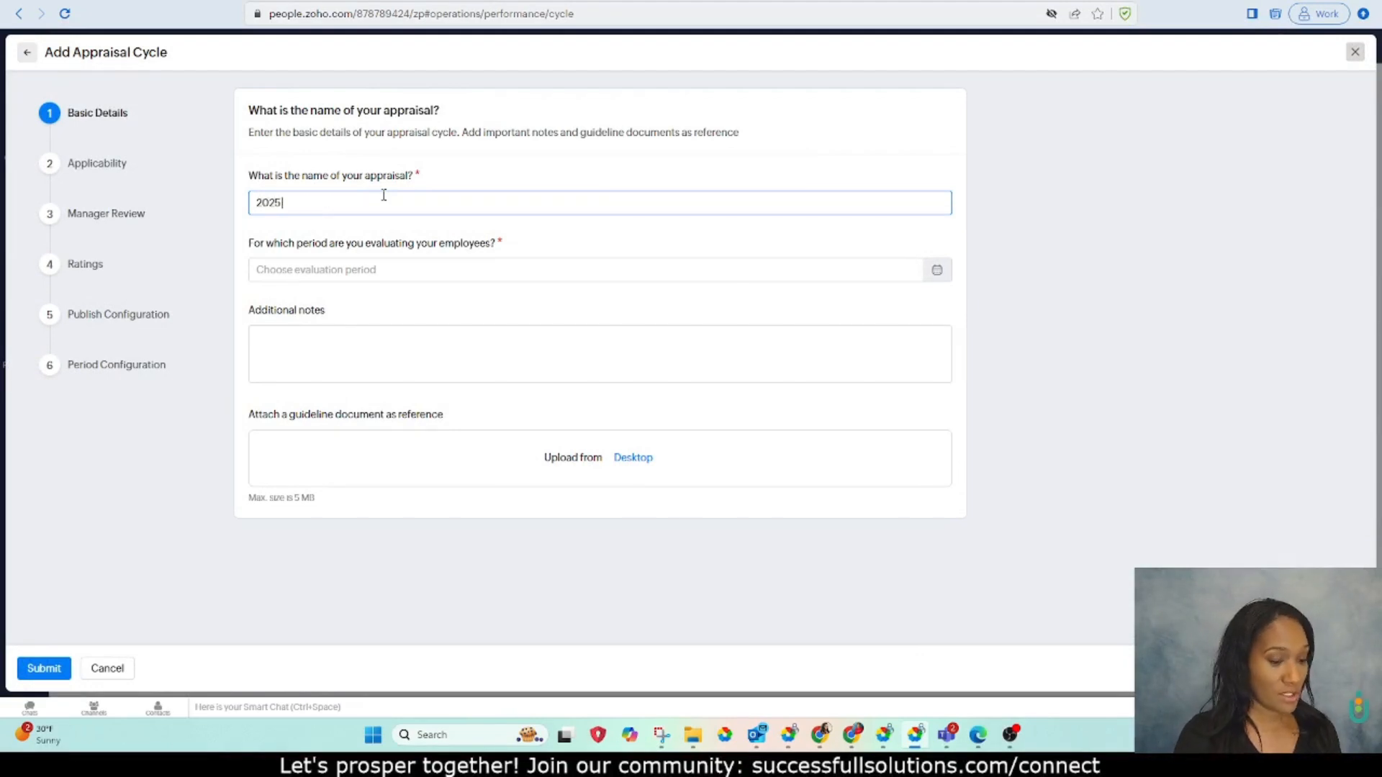
text( 1Qtr)
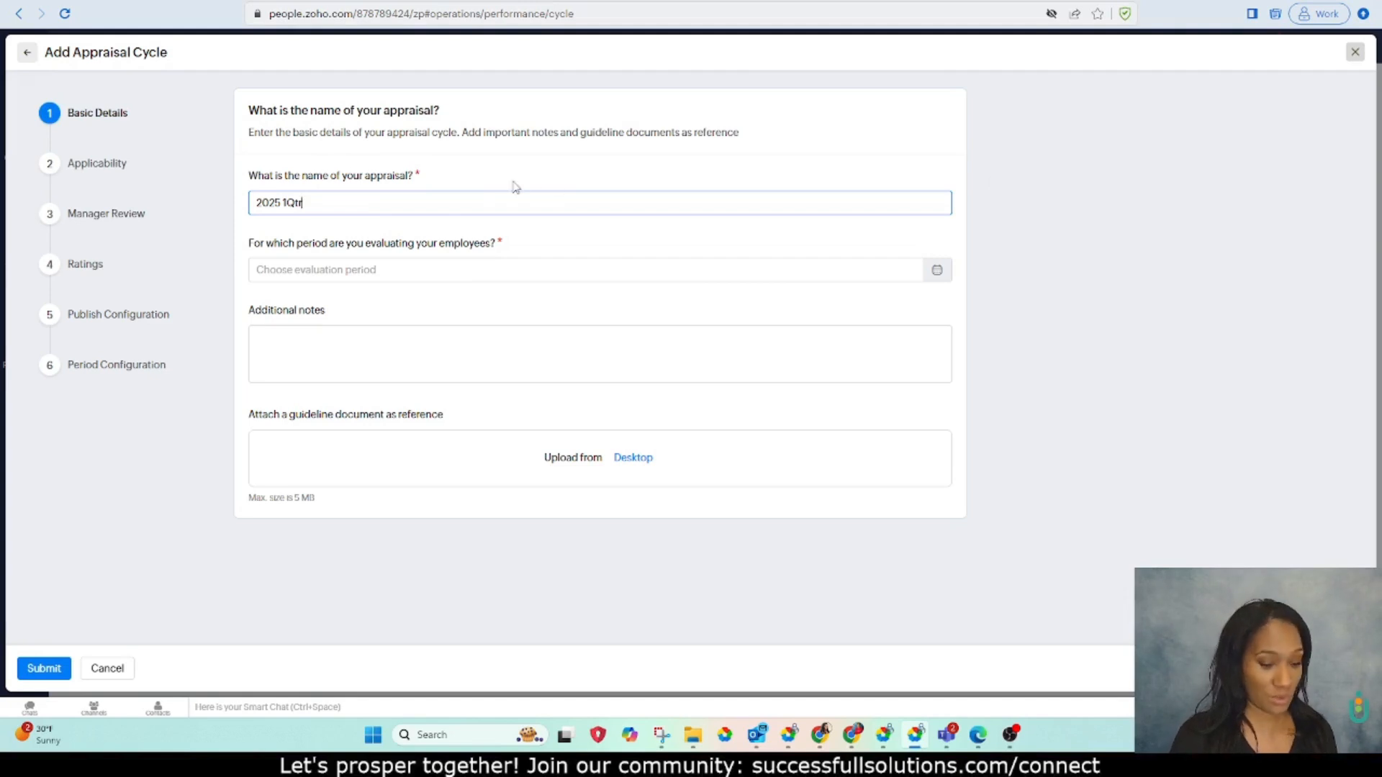
text(Performan)
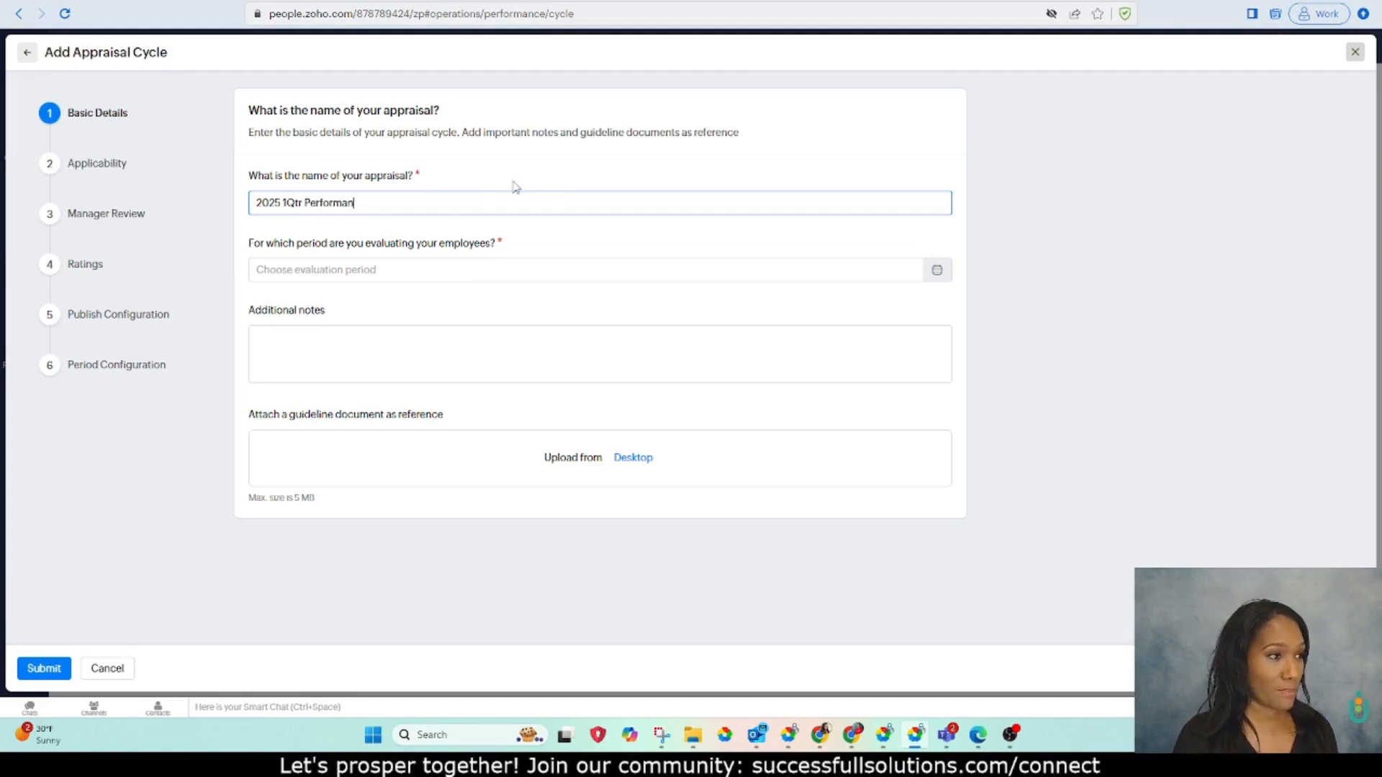
text(ce Review)
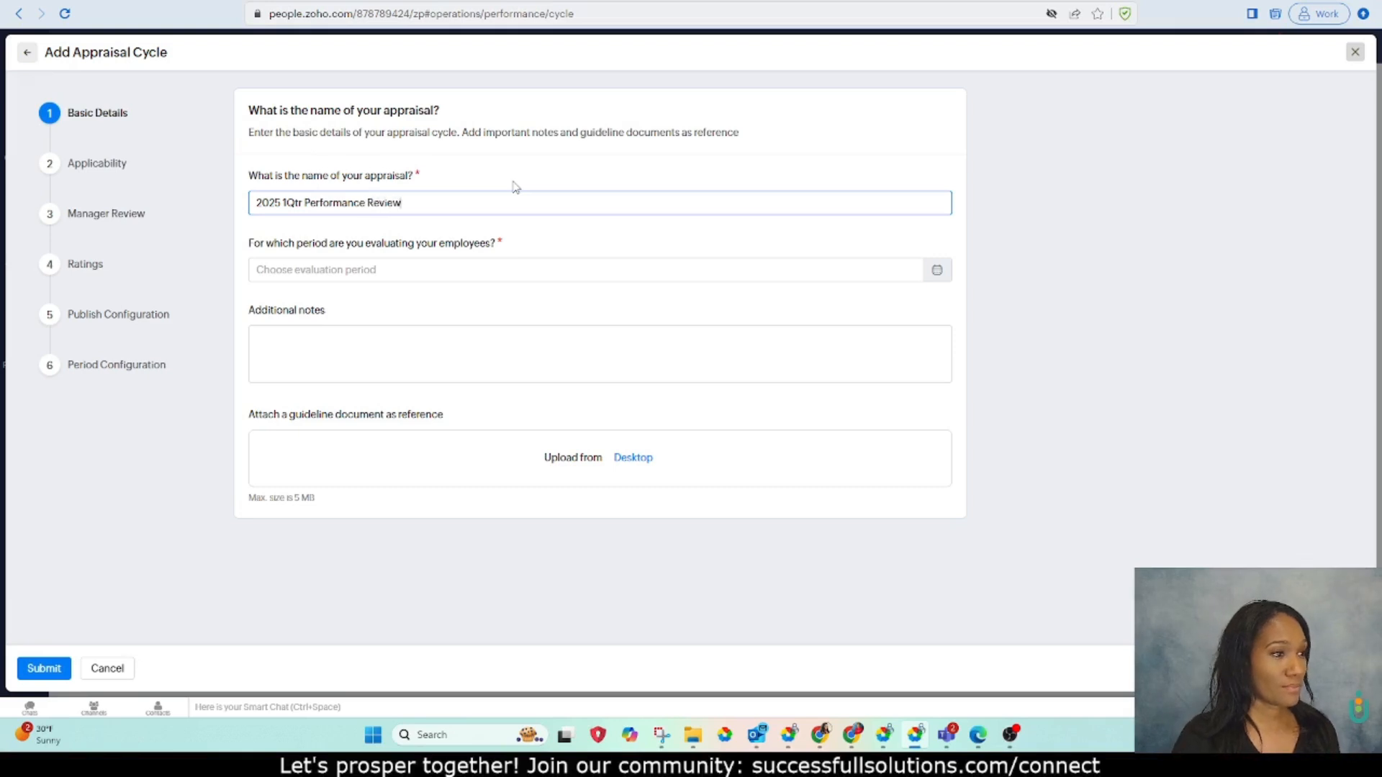
- Set the appraisal's evaluation period to 01-Jan-2025 through 31-Mar-2025
click(409, 269)
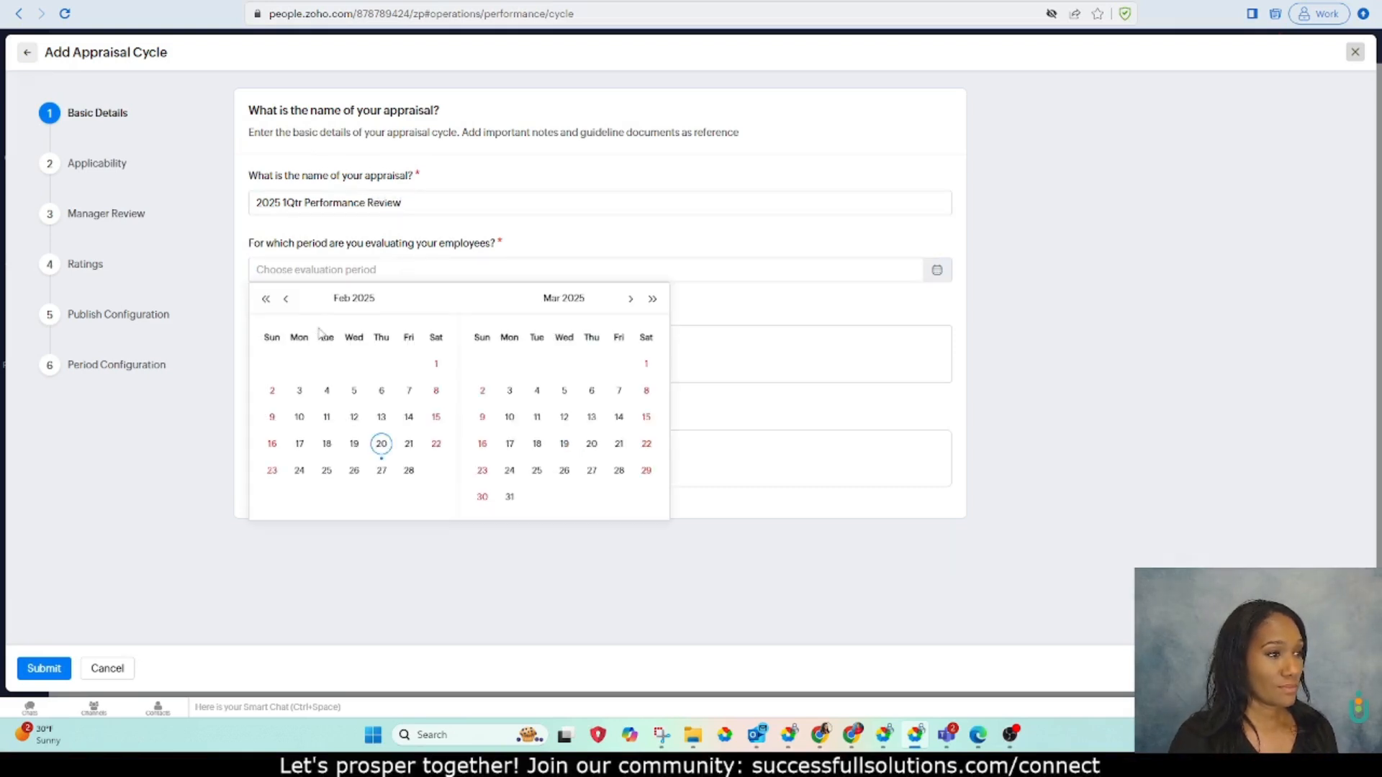
click(286, 298)
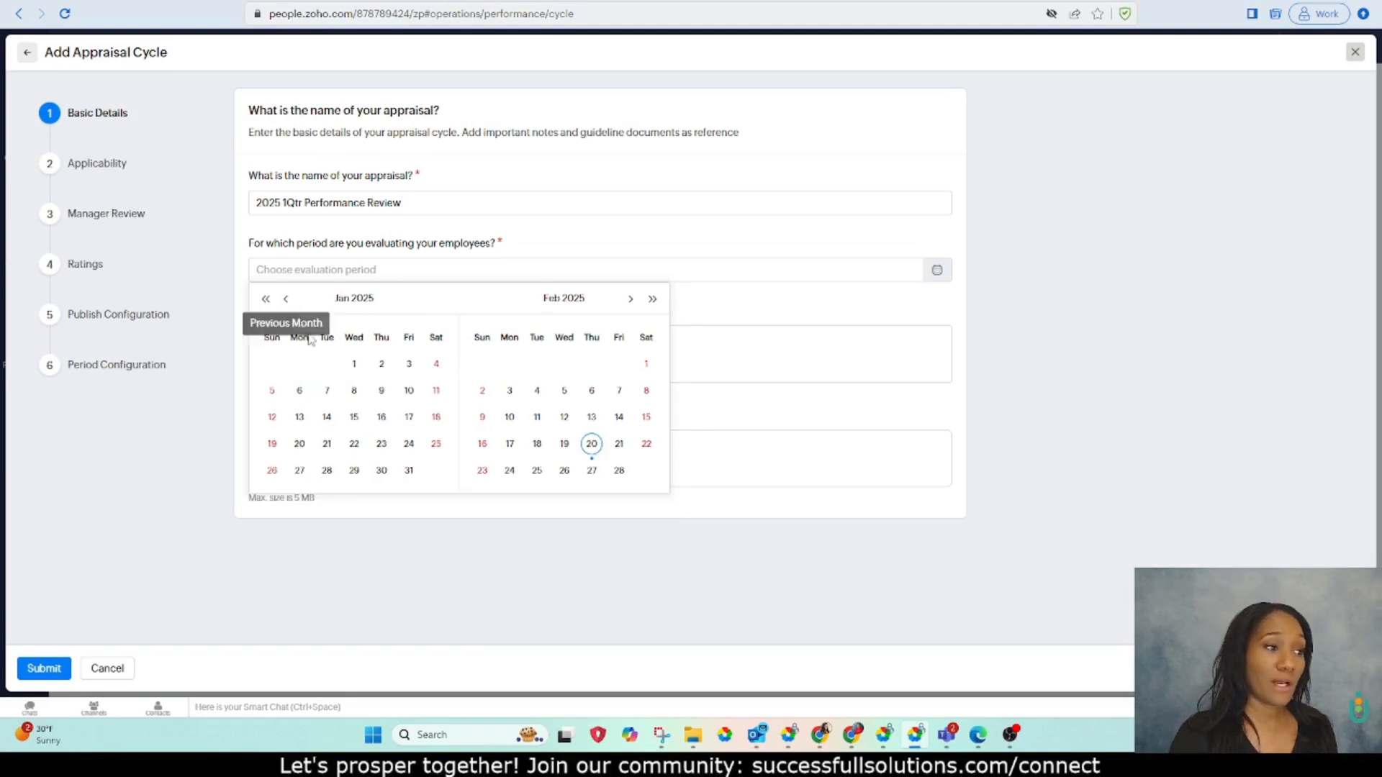
click(355, 367)
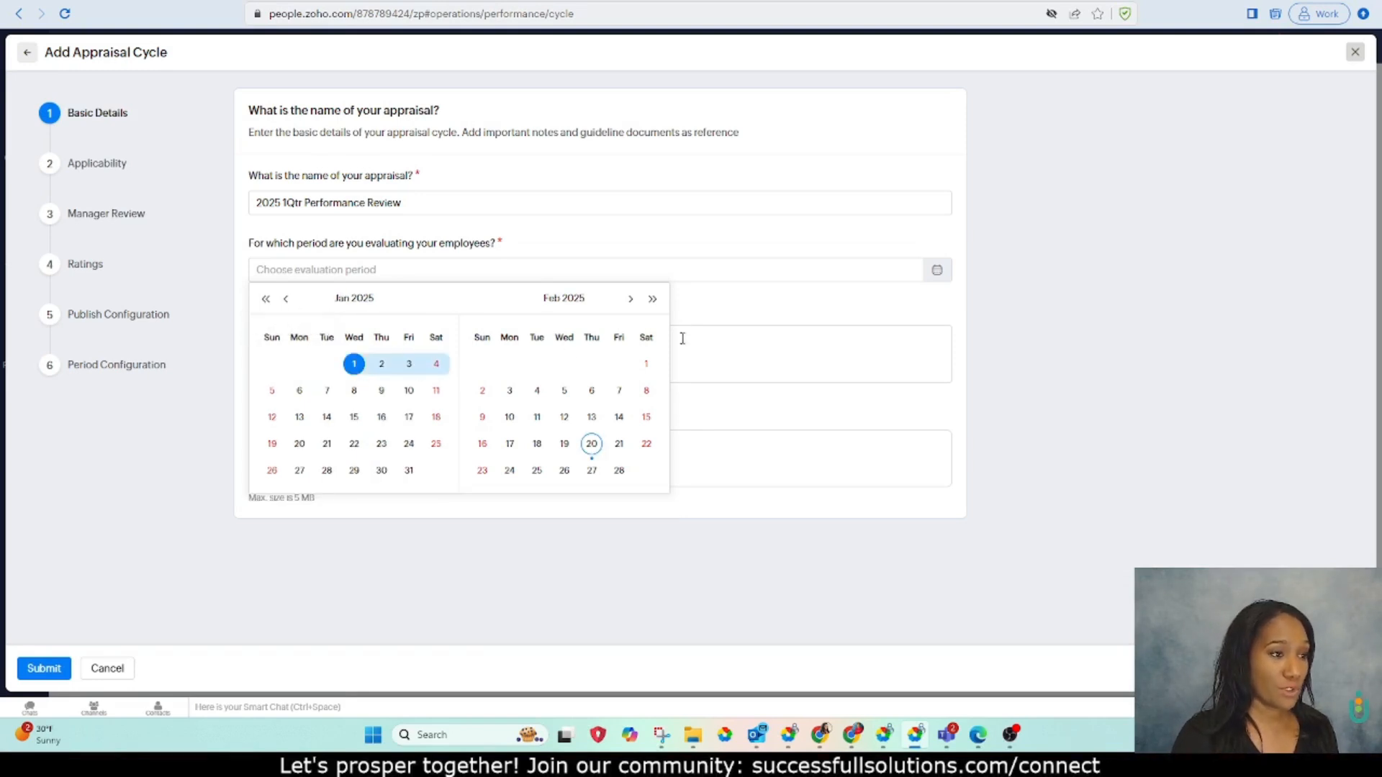
click(631, 298)
click(510, 499)
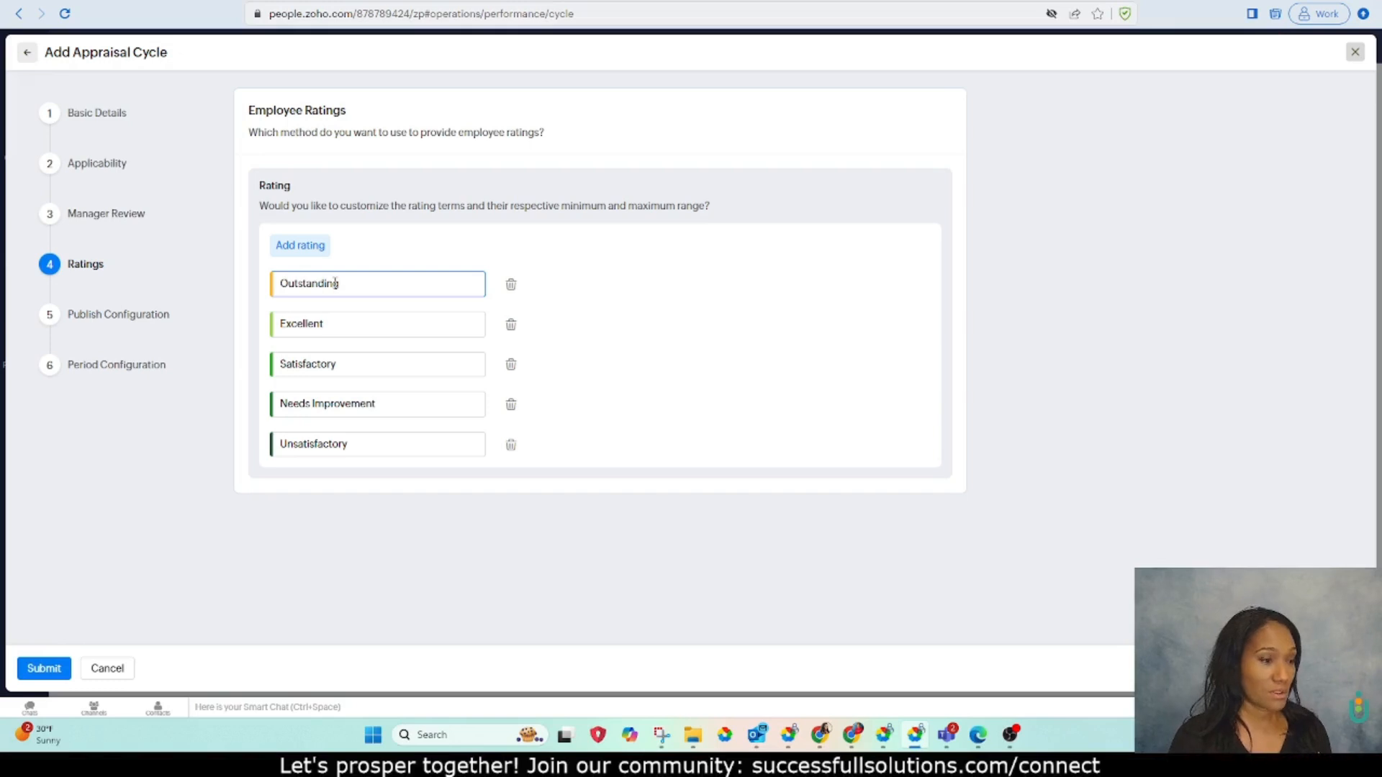
click(373, 288)
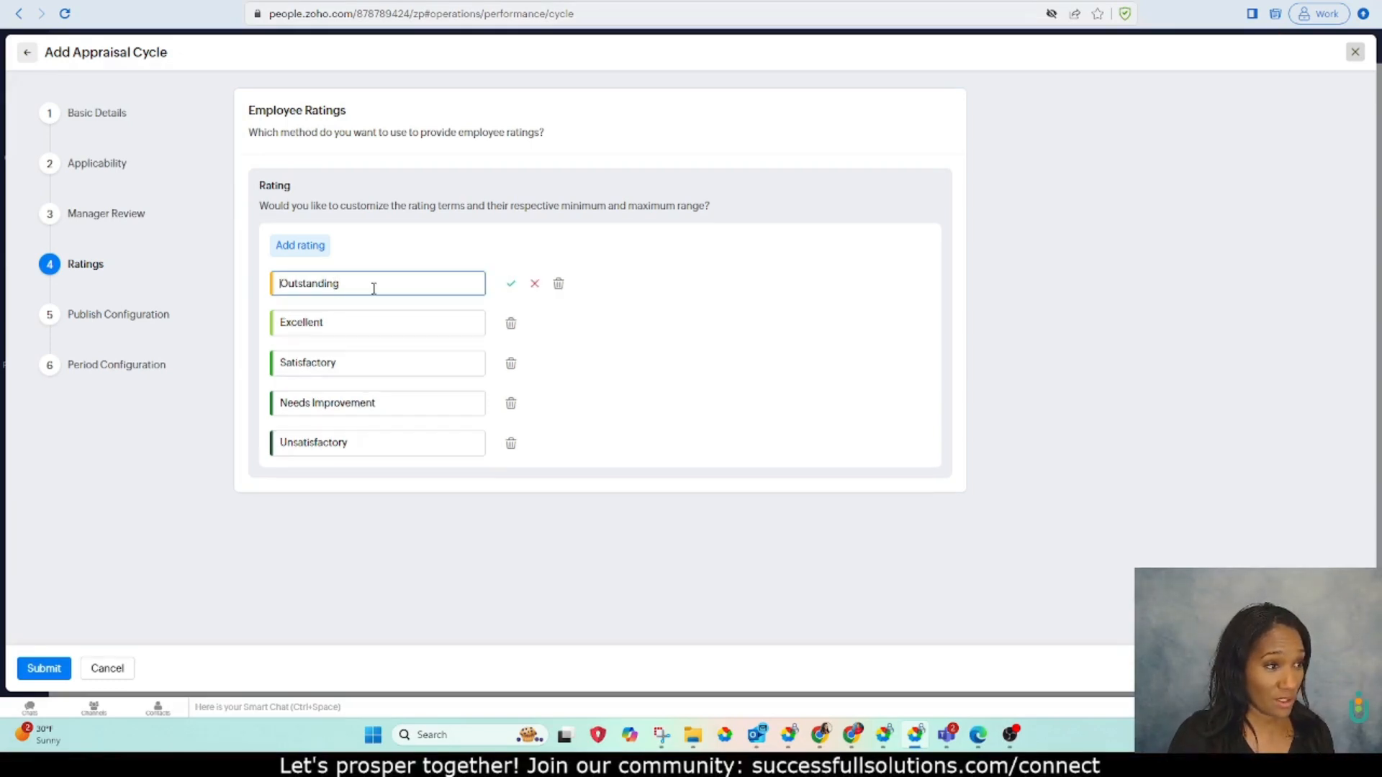
drag(372, 286, 122, 295)
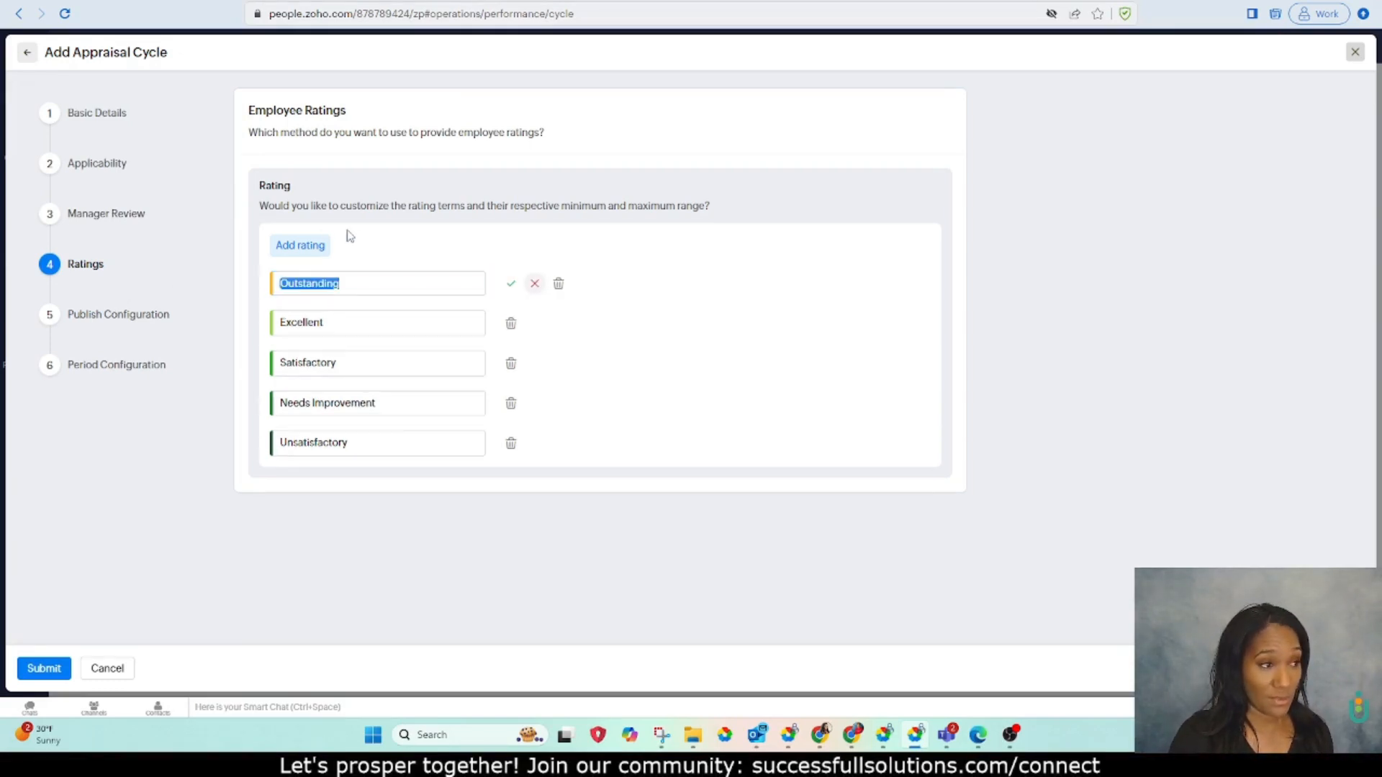
click(534, 283)
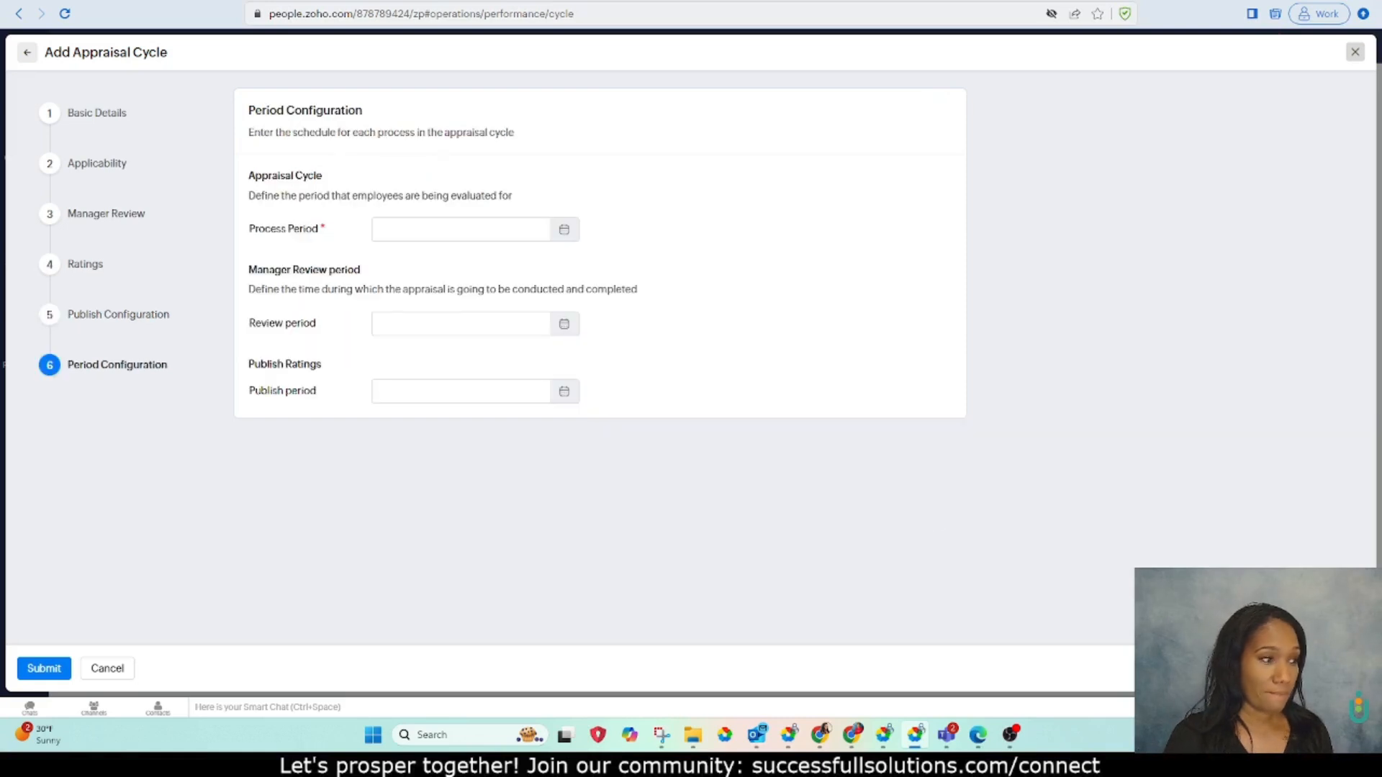
- Set the appraisal cycle's process period to 01-Apr-2025 through 12-Apr-2025 in the period configuration
click(387, 232)
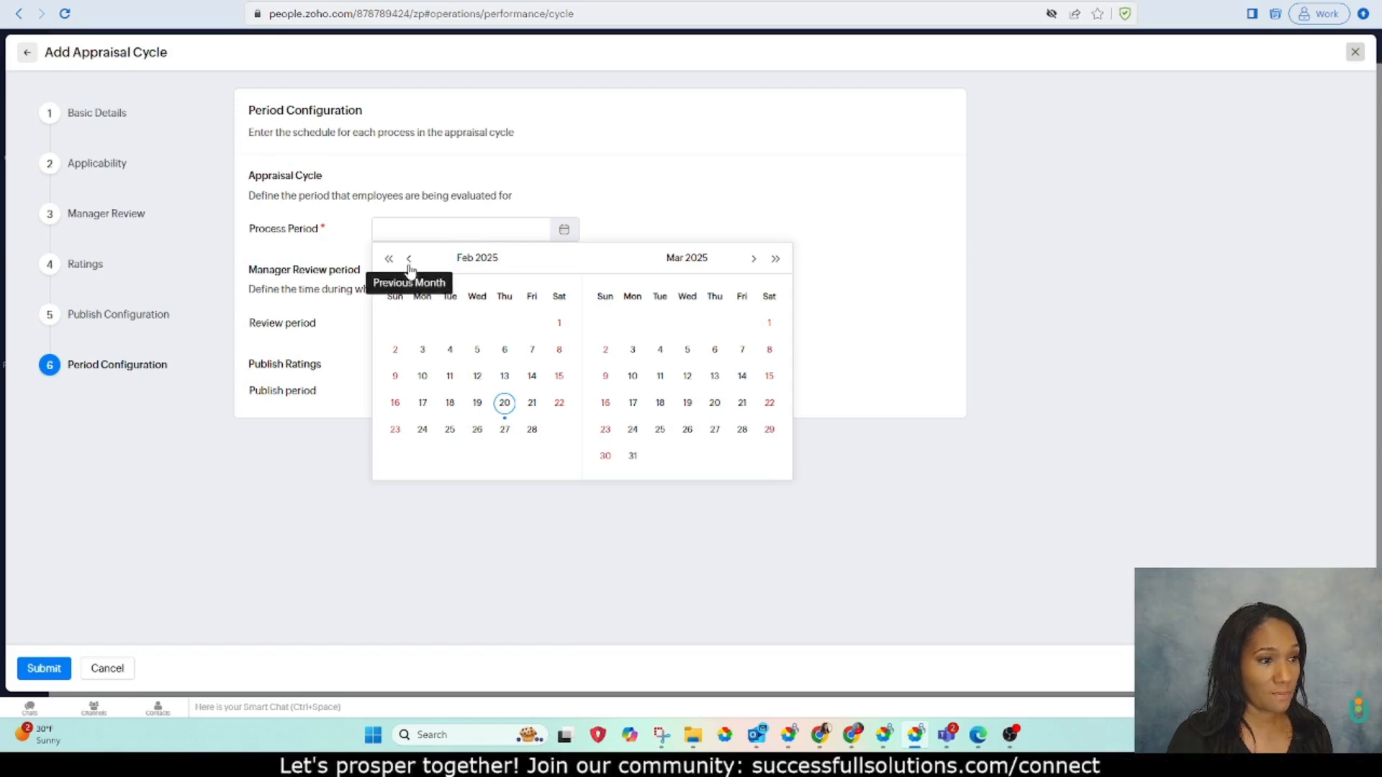
click(754, 259)
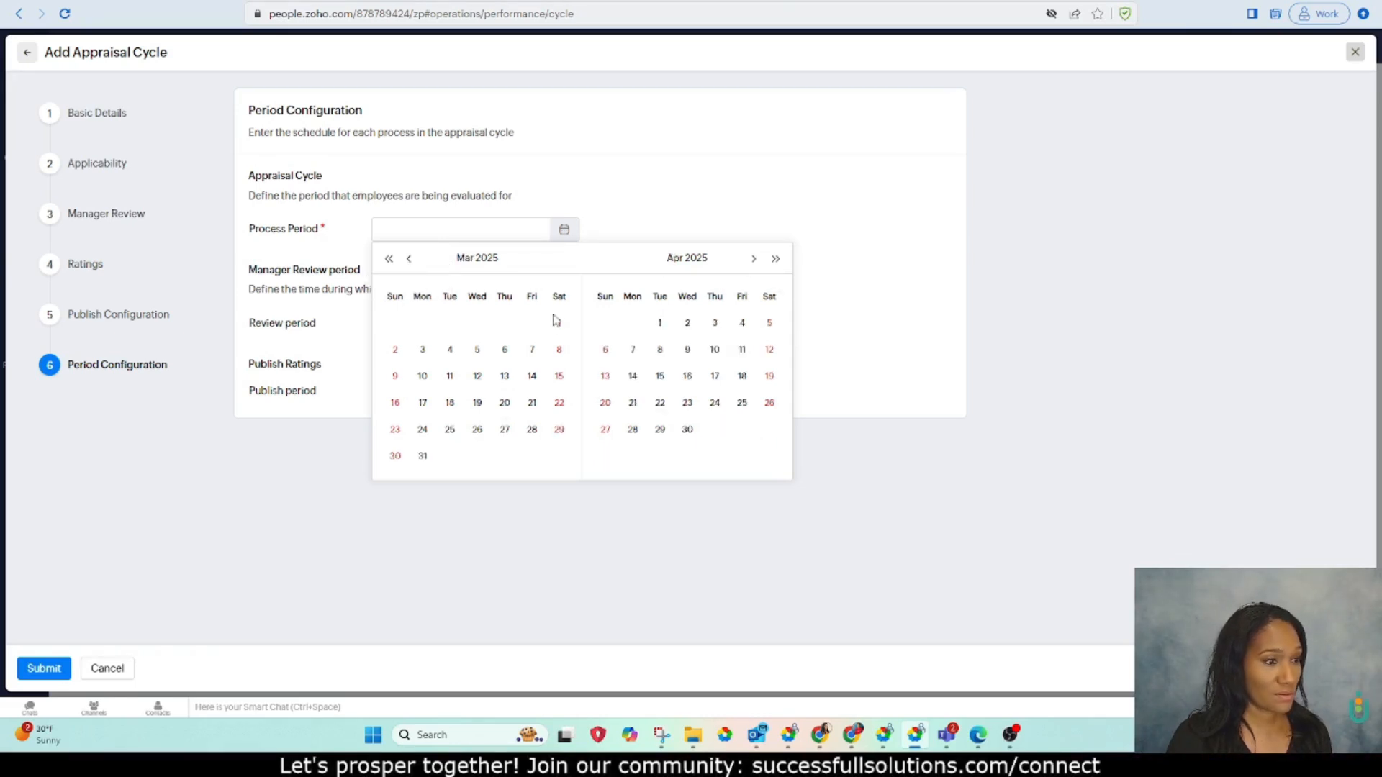
click(660, 323)
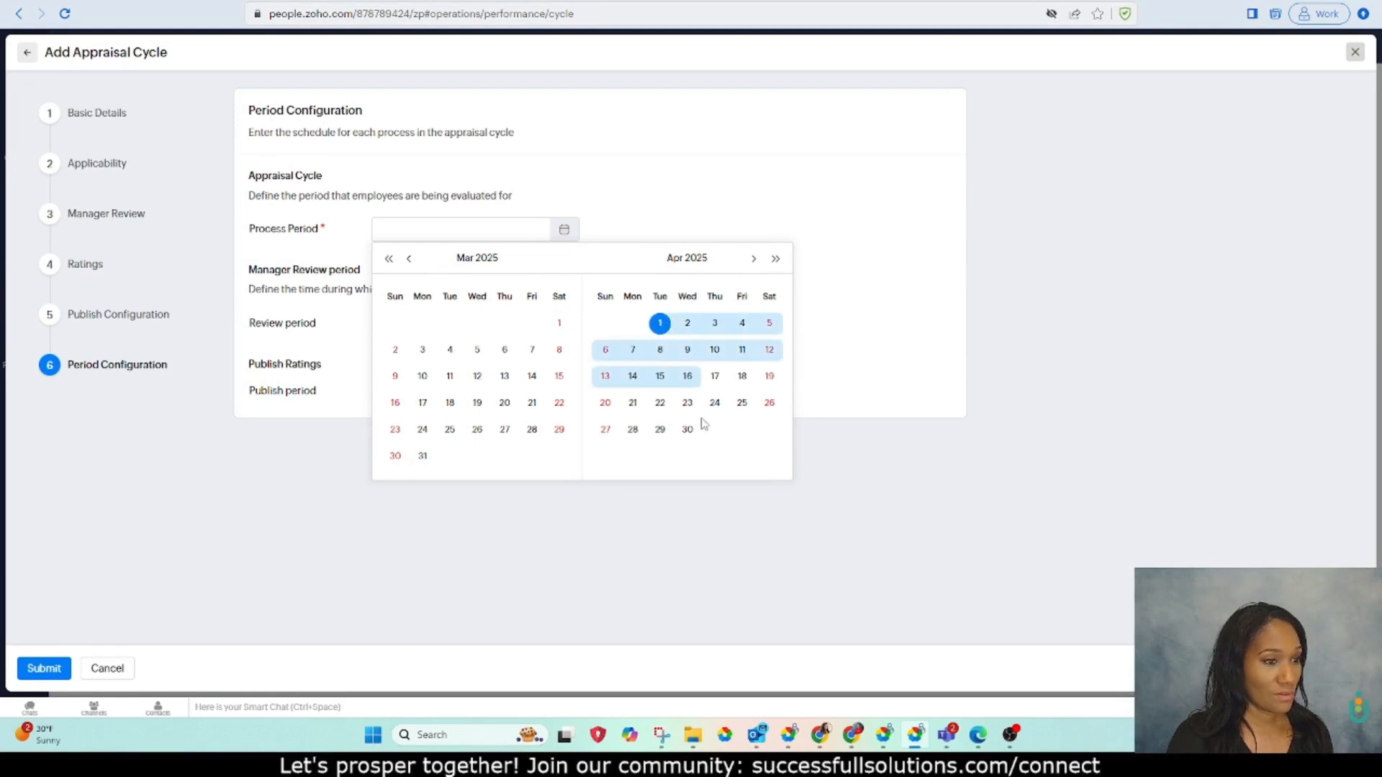
click(769, 351)
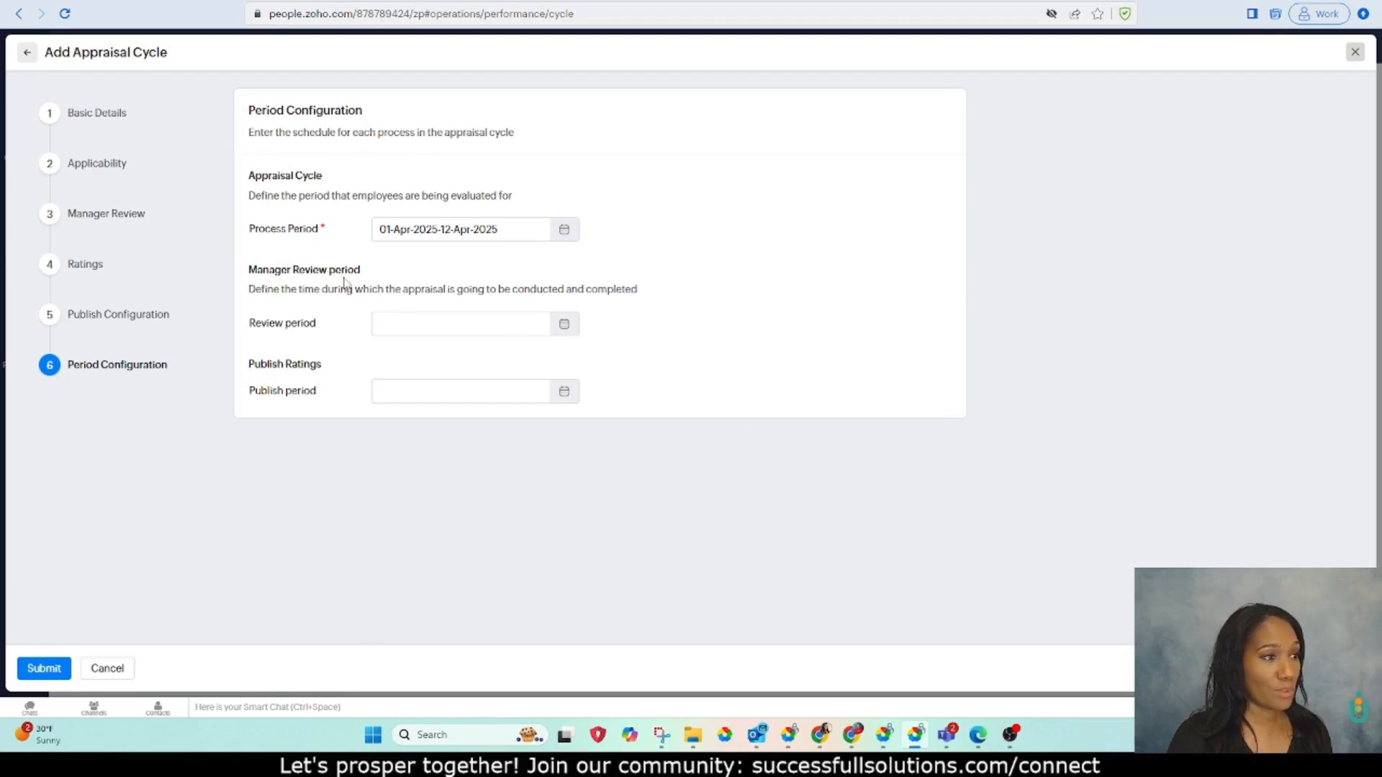
- Set the manager review period to 01-Apr-2025 through 04-Apr-2025 and submit the appraisal cycle
click(558, 328)
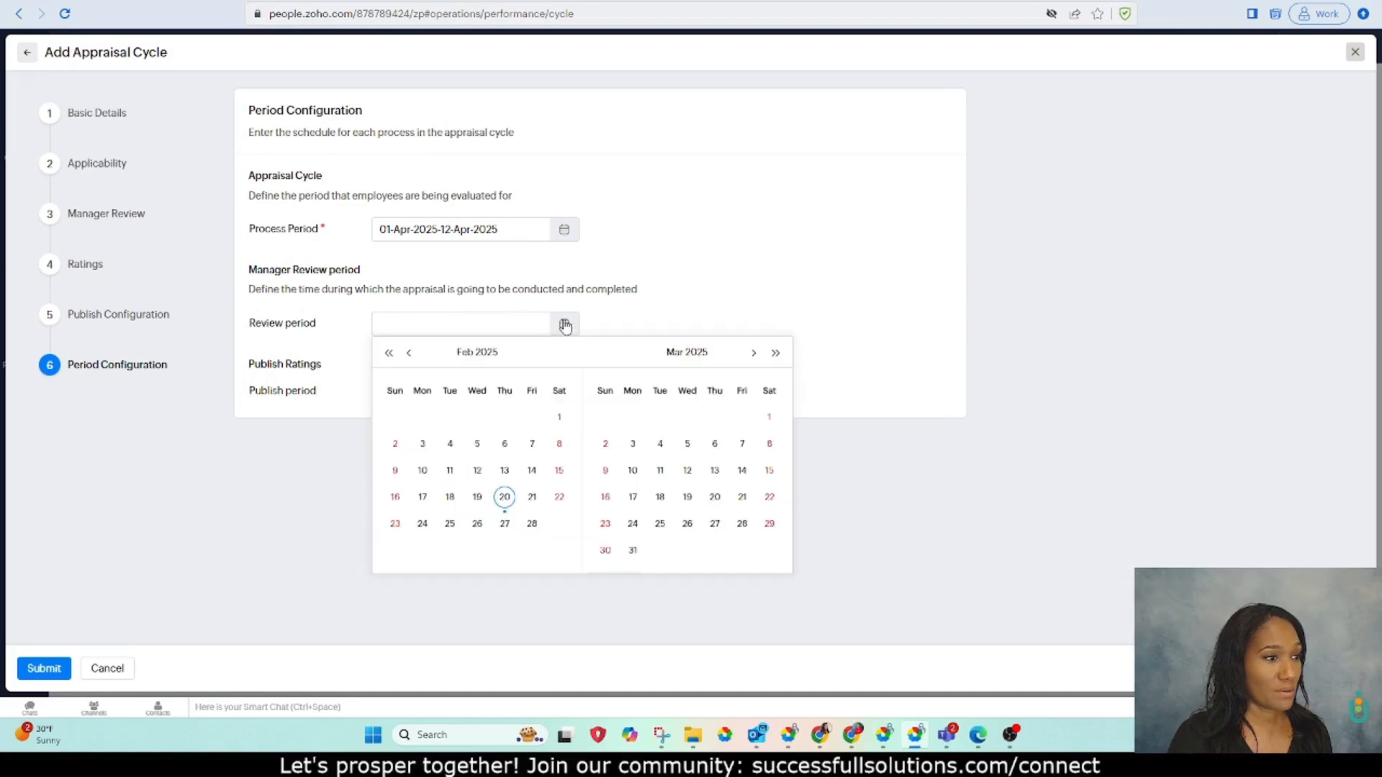
click(754, 352)
click(660, 417)
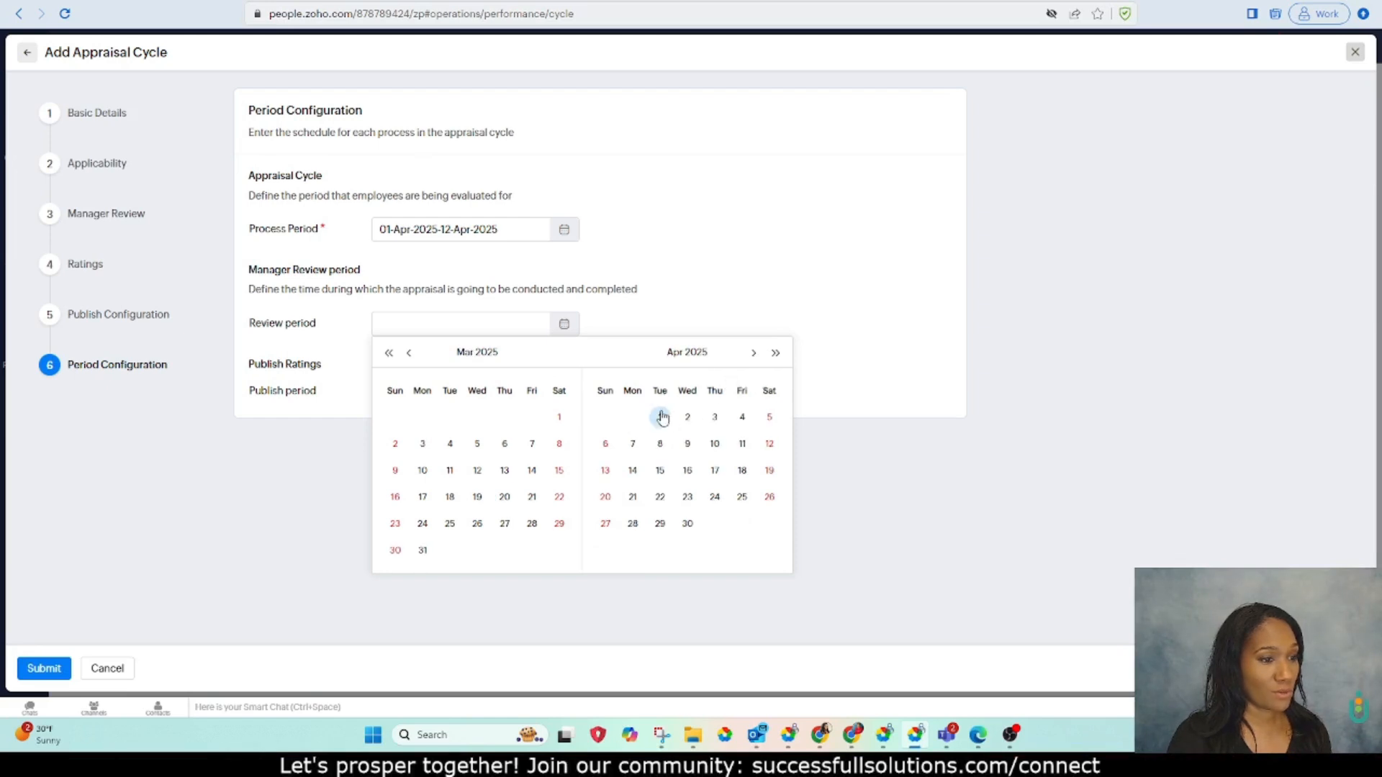
click(742, 419)
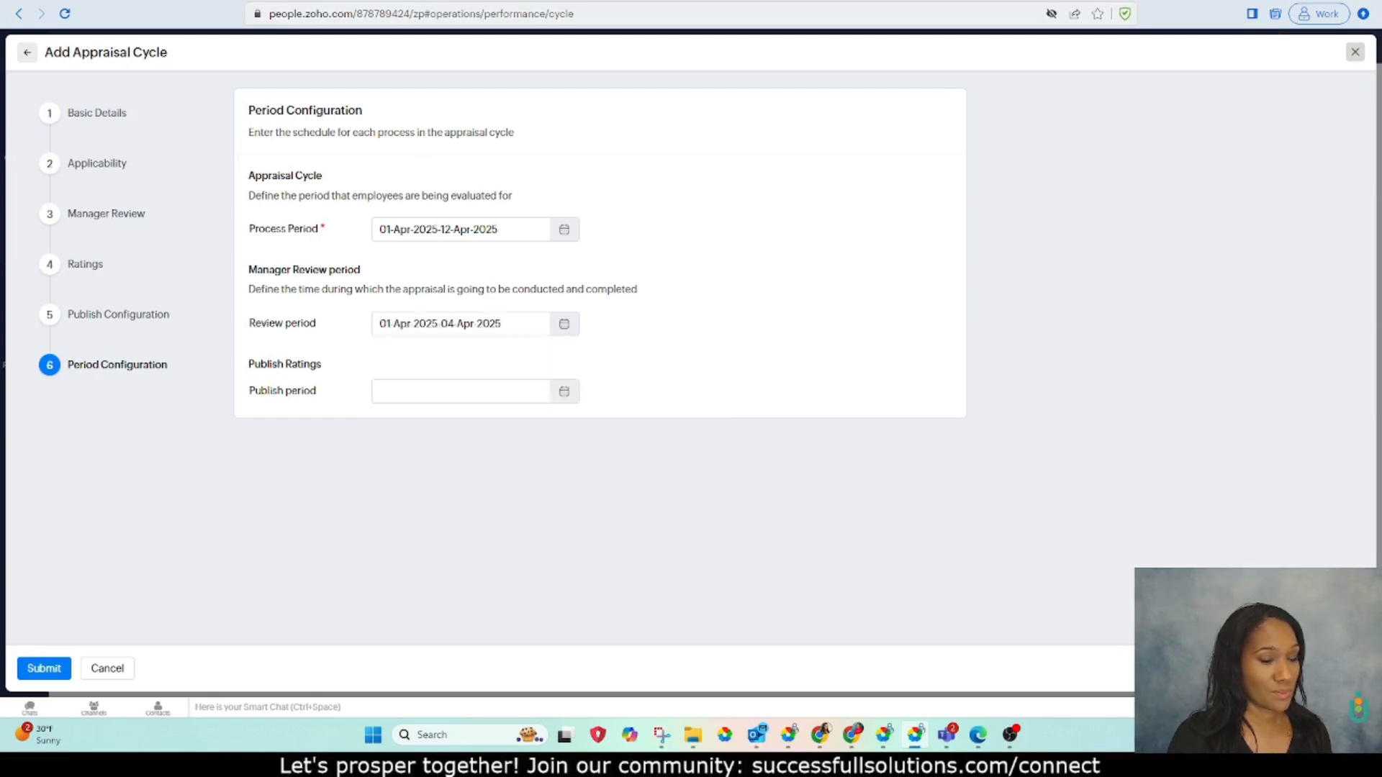
click(44, 669)
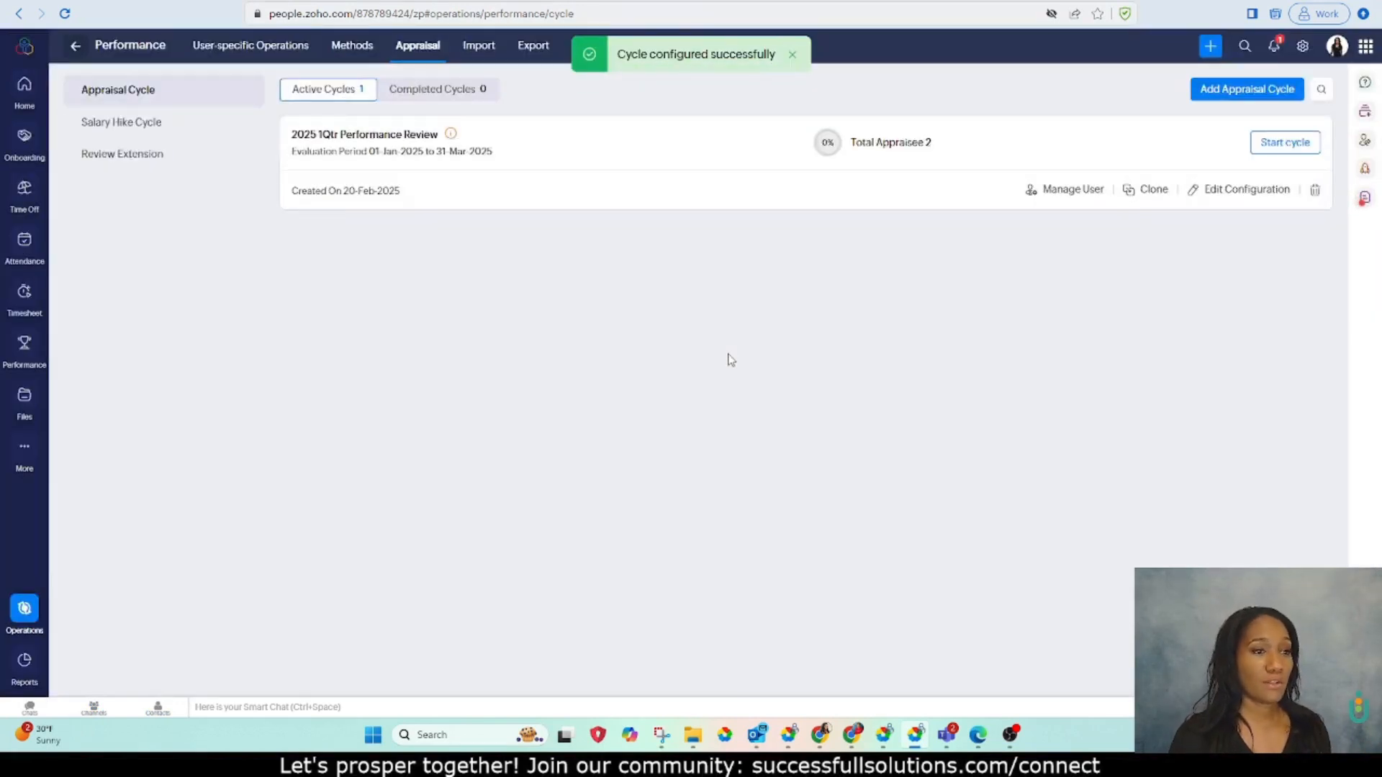
- Check the appraisee total and the name of the new appraisal cycle in the active cycles list
drag(1001, 151, 851, 153)
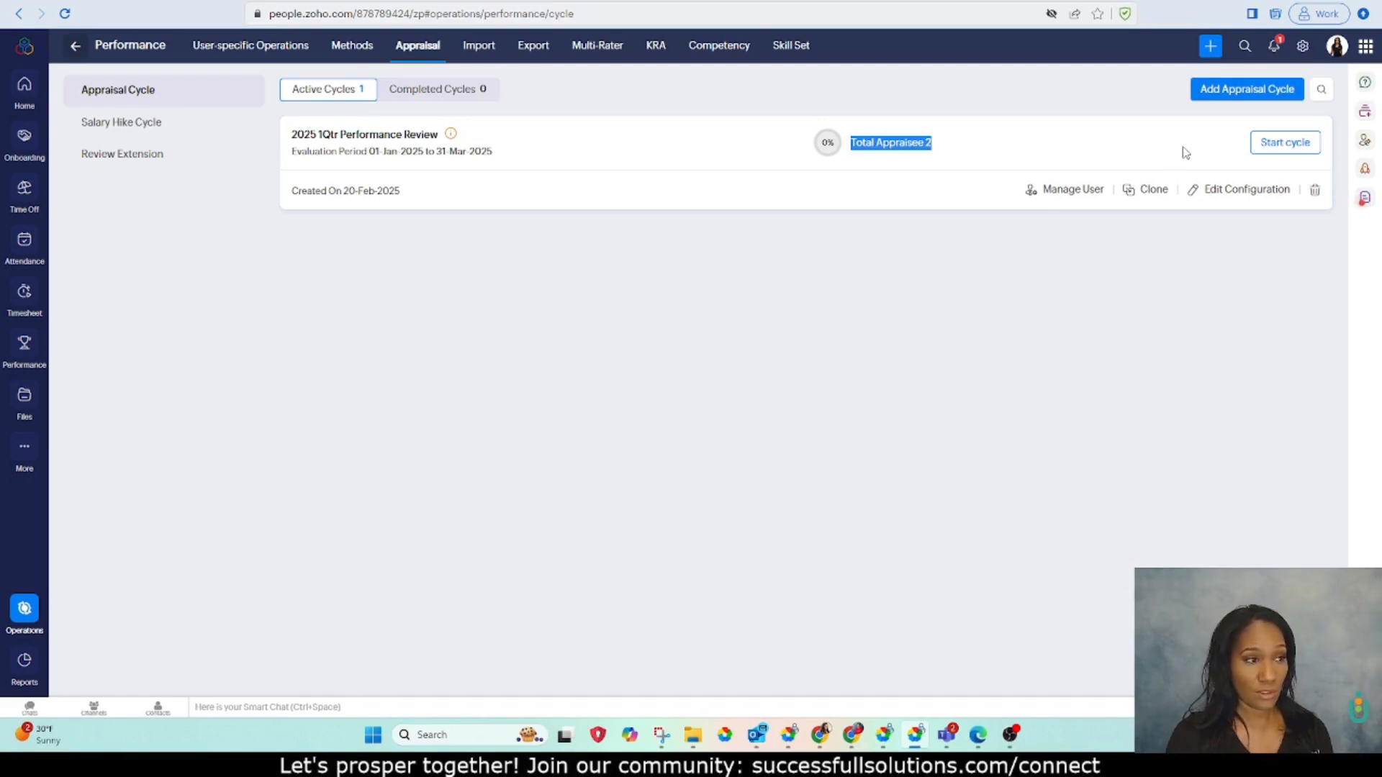
click(430, 211)
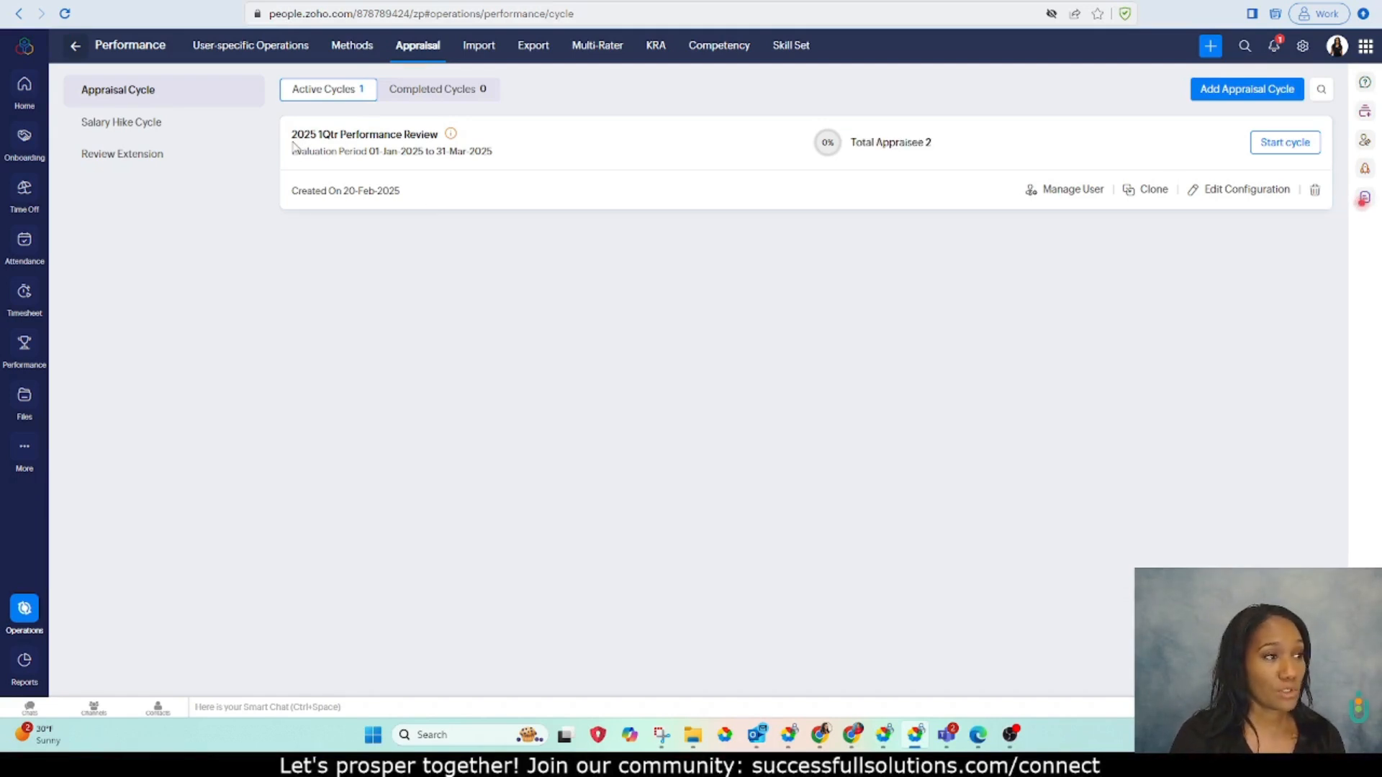
drag(292, 135, 468, 142)
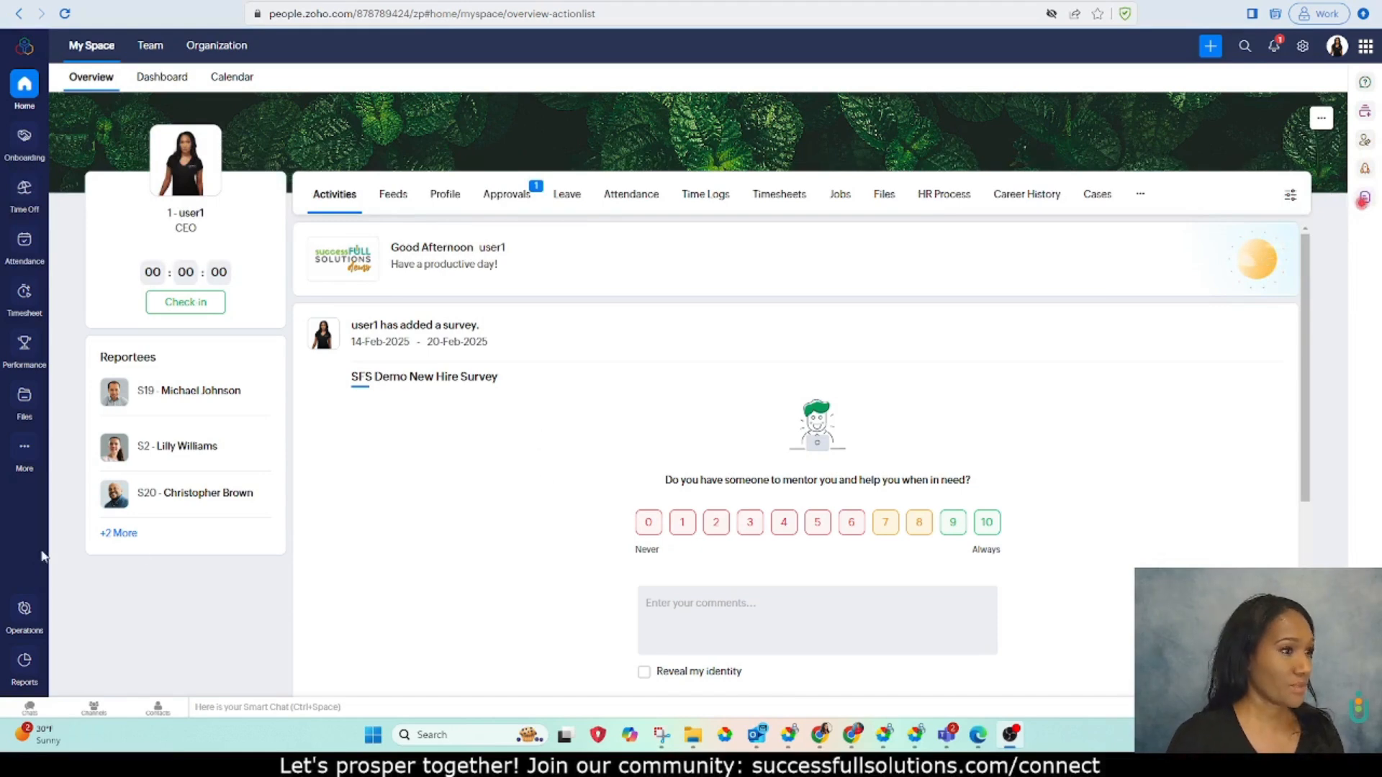
- Open the leave policies in the Time Off service settings and start a new policy with Fixed entitlement
click(1303, 46)
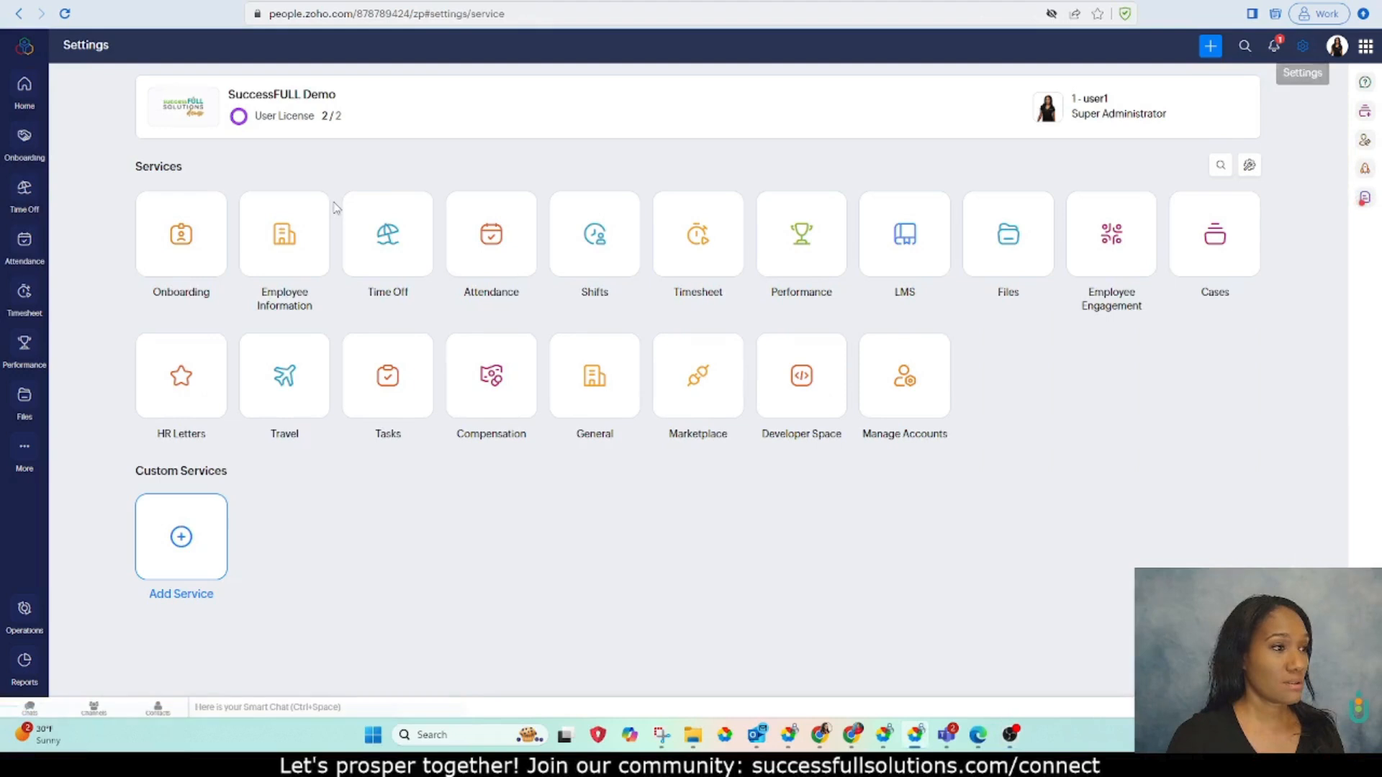
click(387, 232)
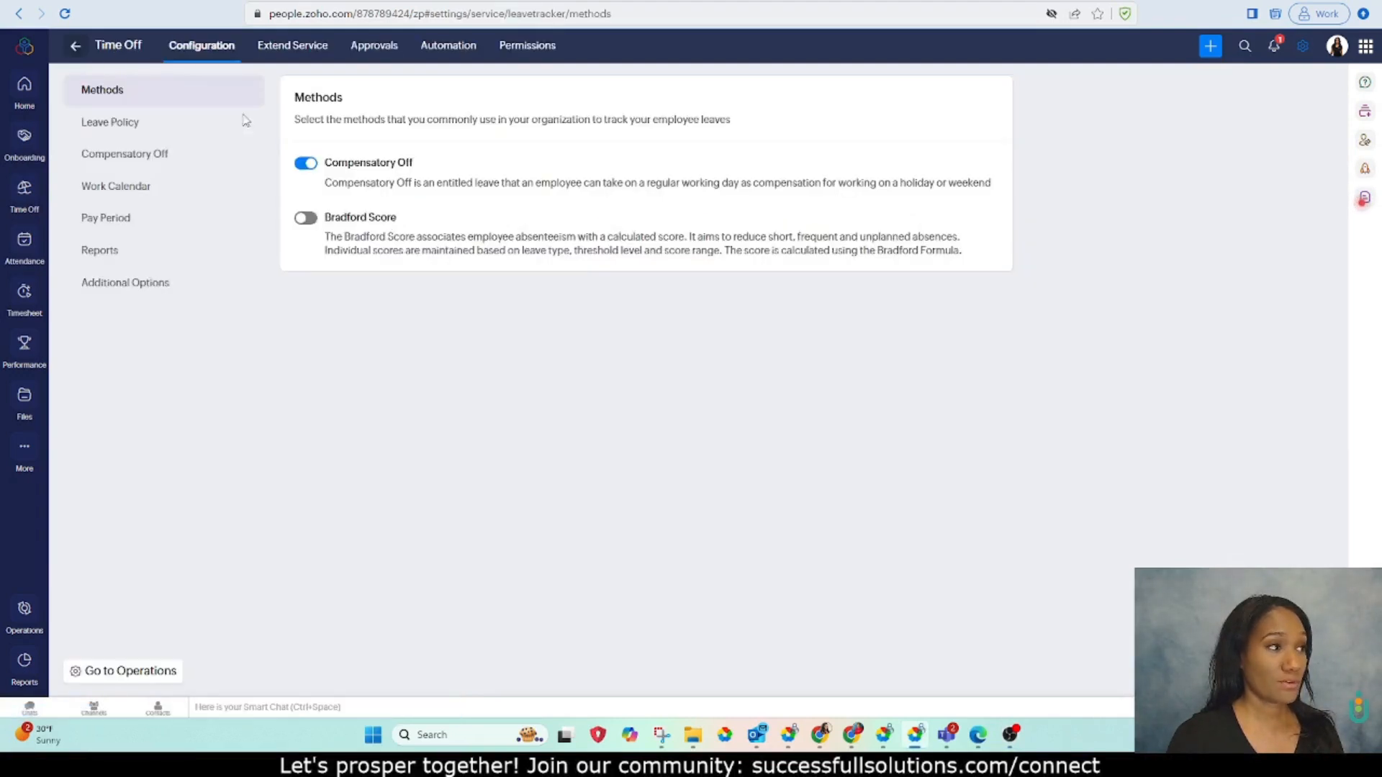
click(100, 131)
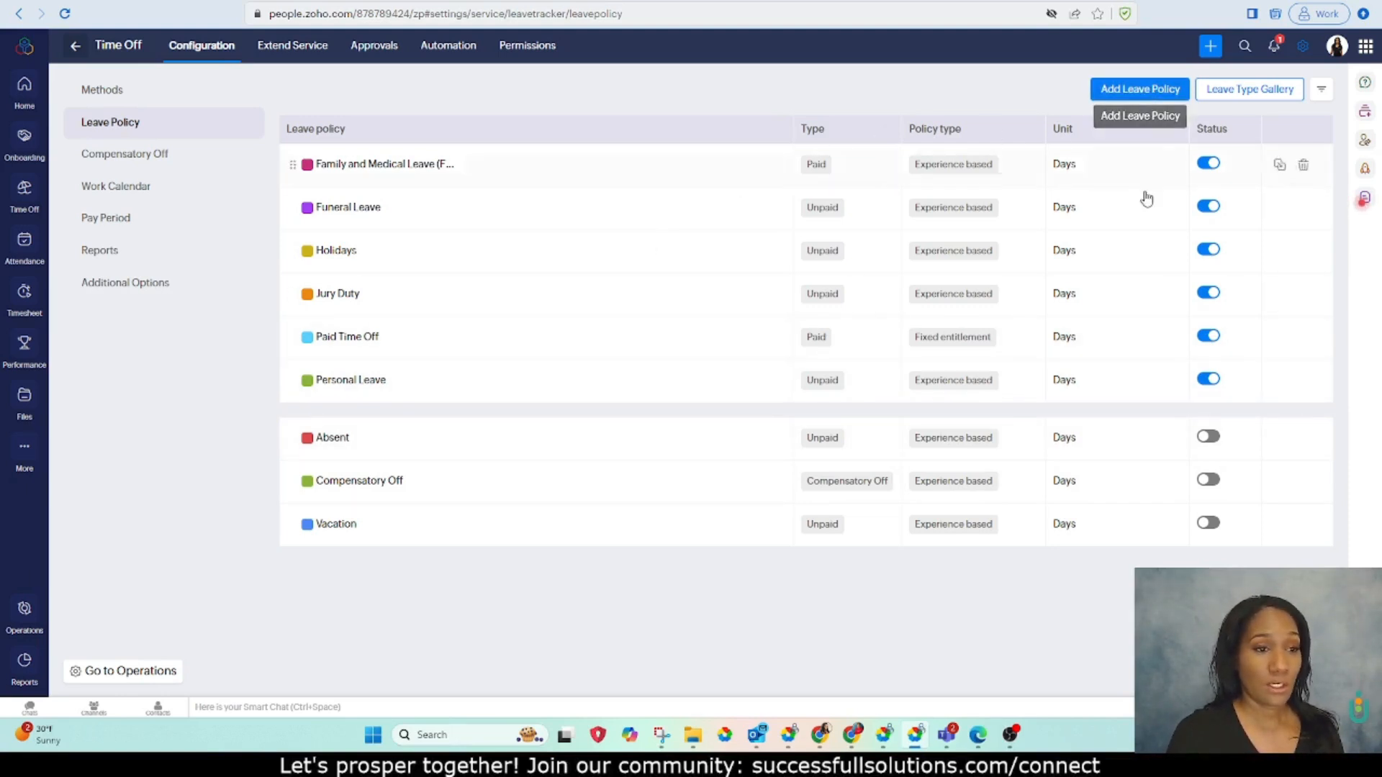
click(1155, 88)
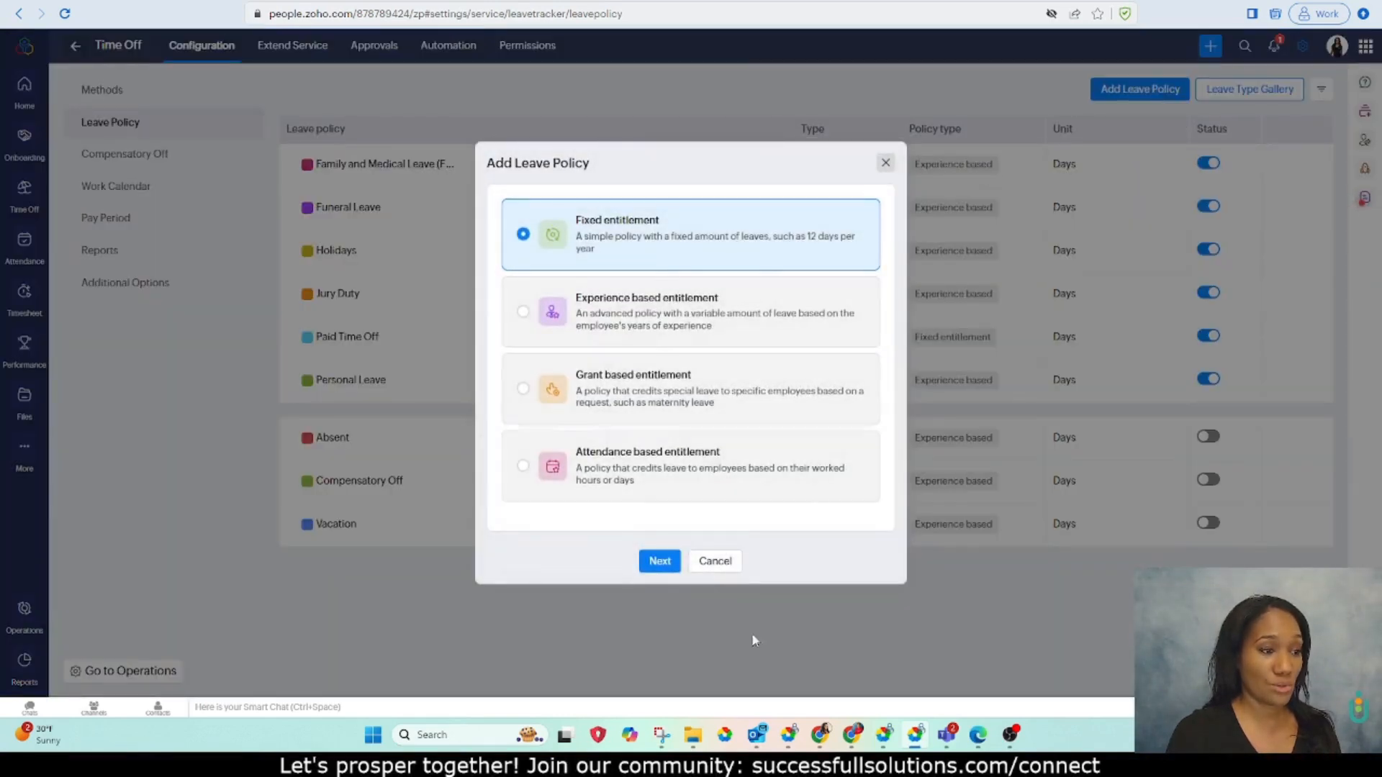
click(655, 561)
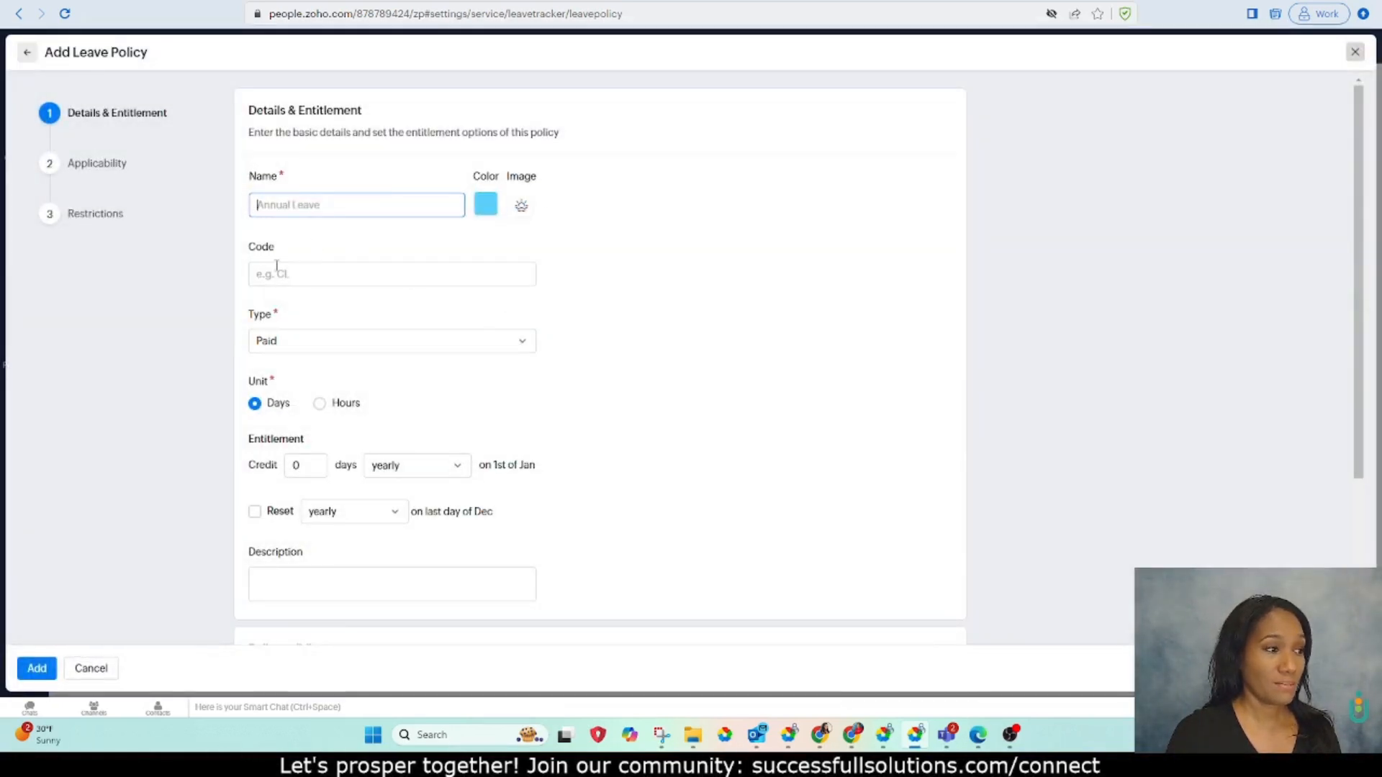
- Examine the new leave policy's code, leave types, unit, entitlement, reset and policy validity options
click(327, 272)
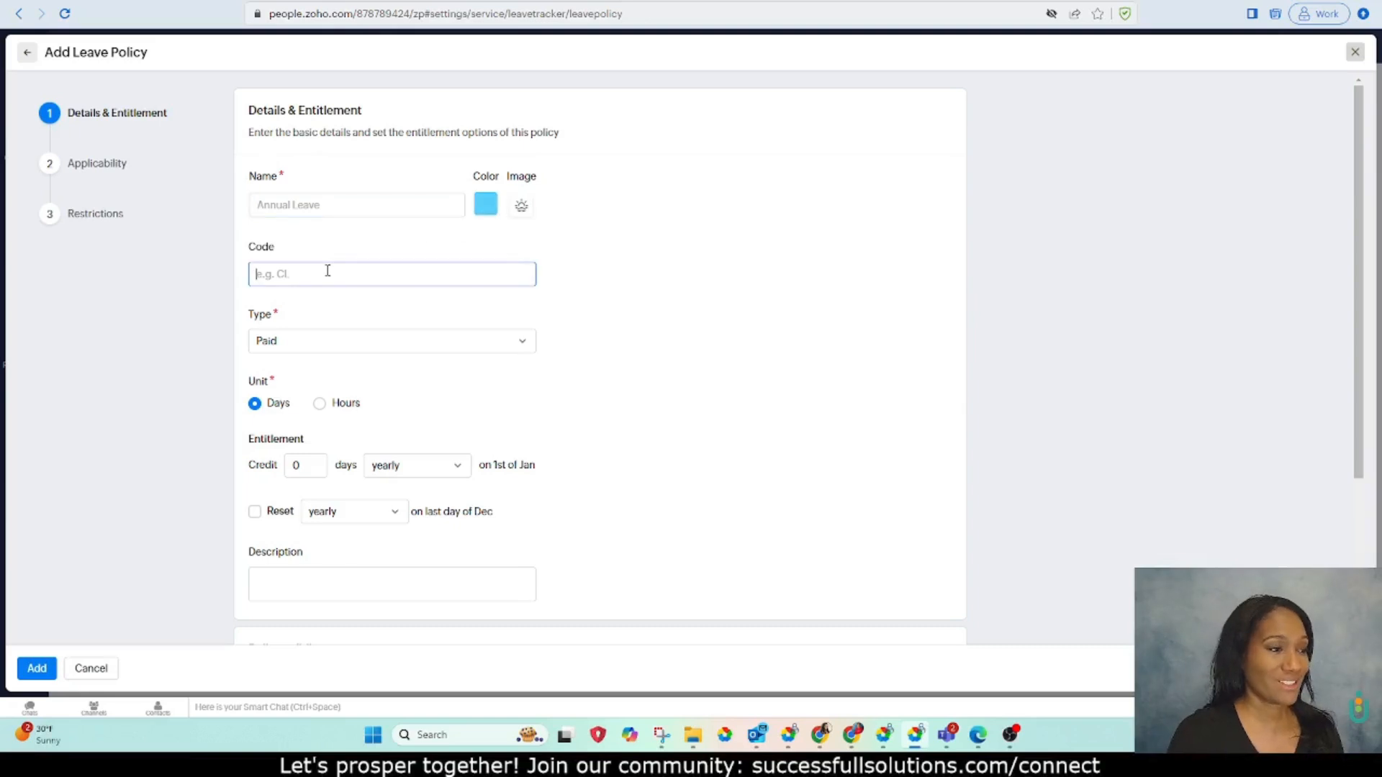
click(300, 348)
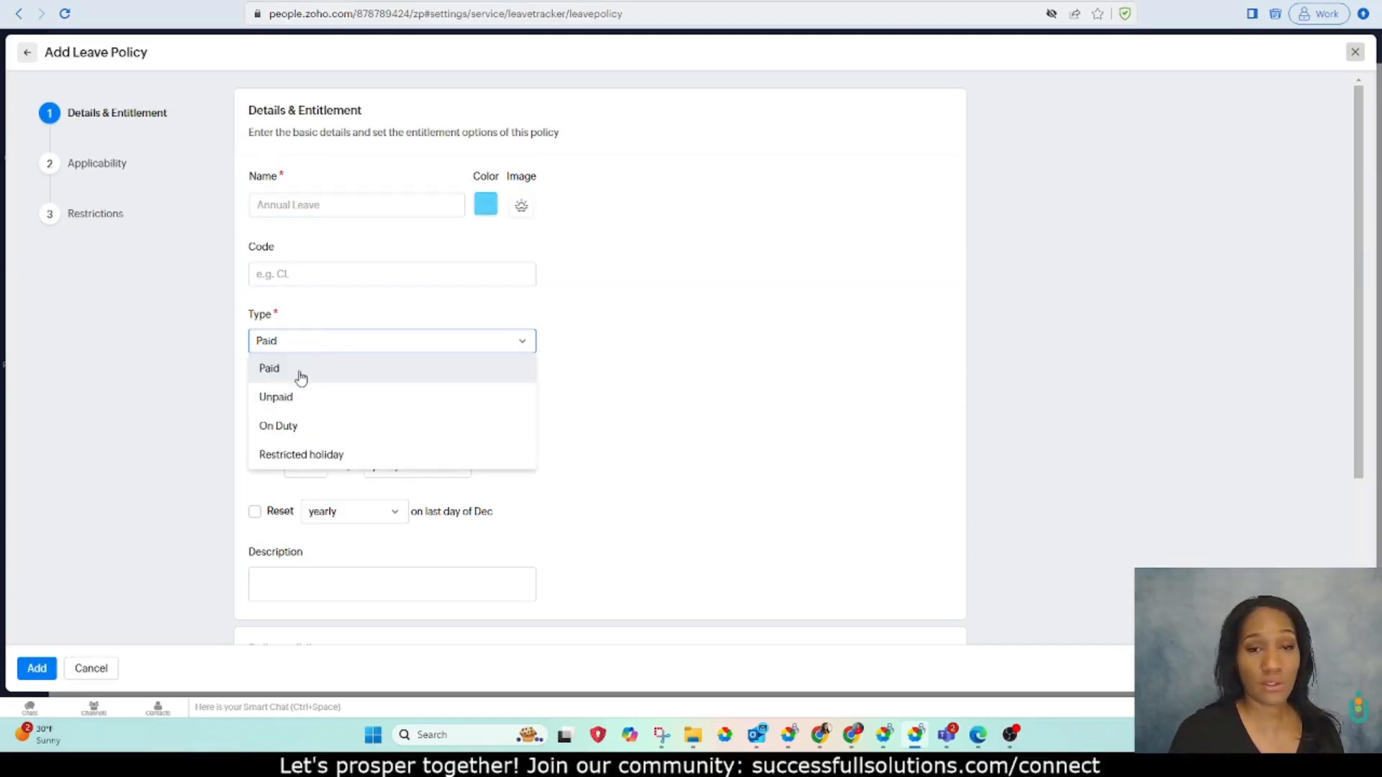
click(659, 379)
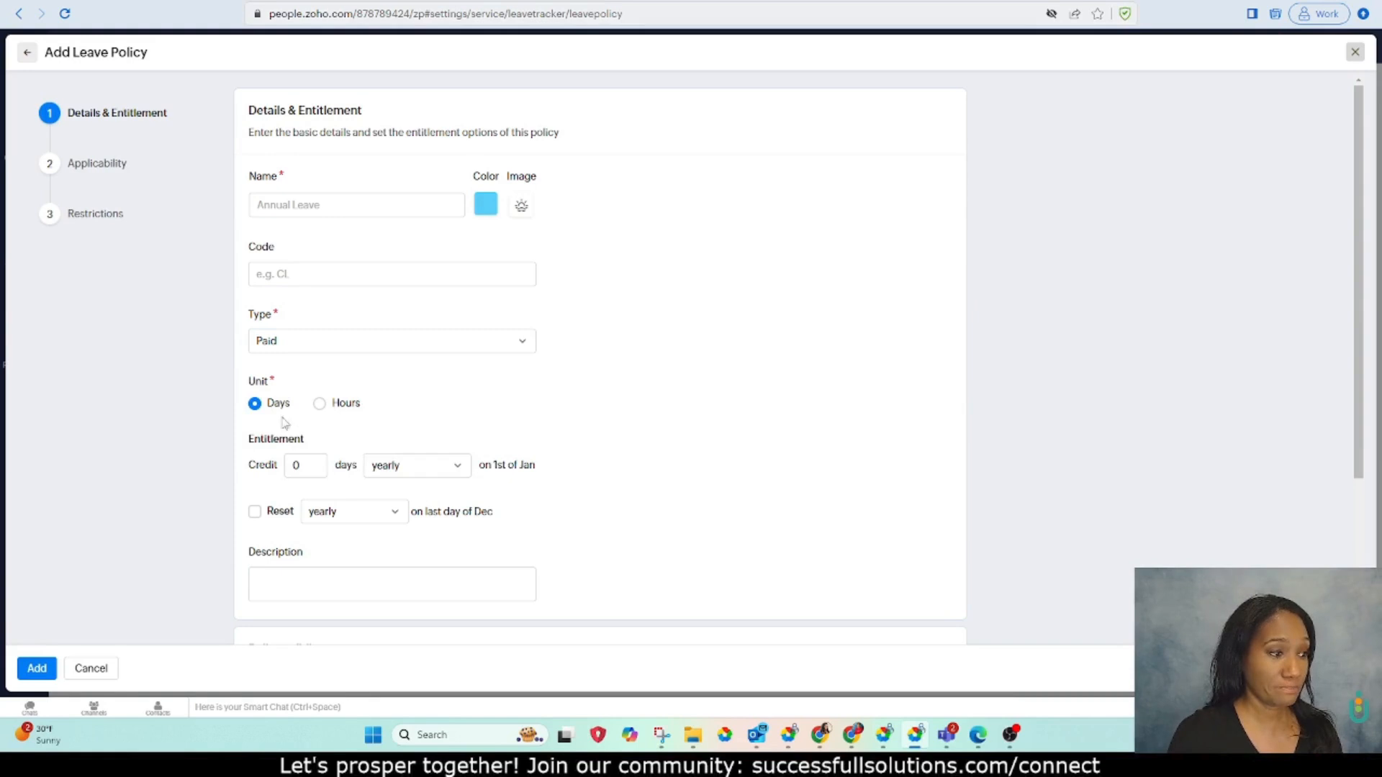
scroll(283, 417, down, 2)
scroll(293, 352, down, 2)
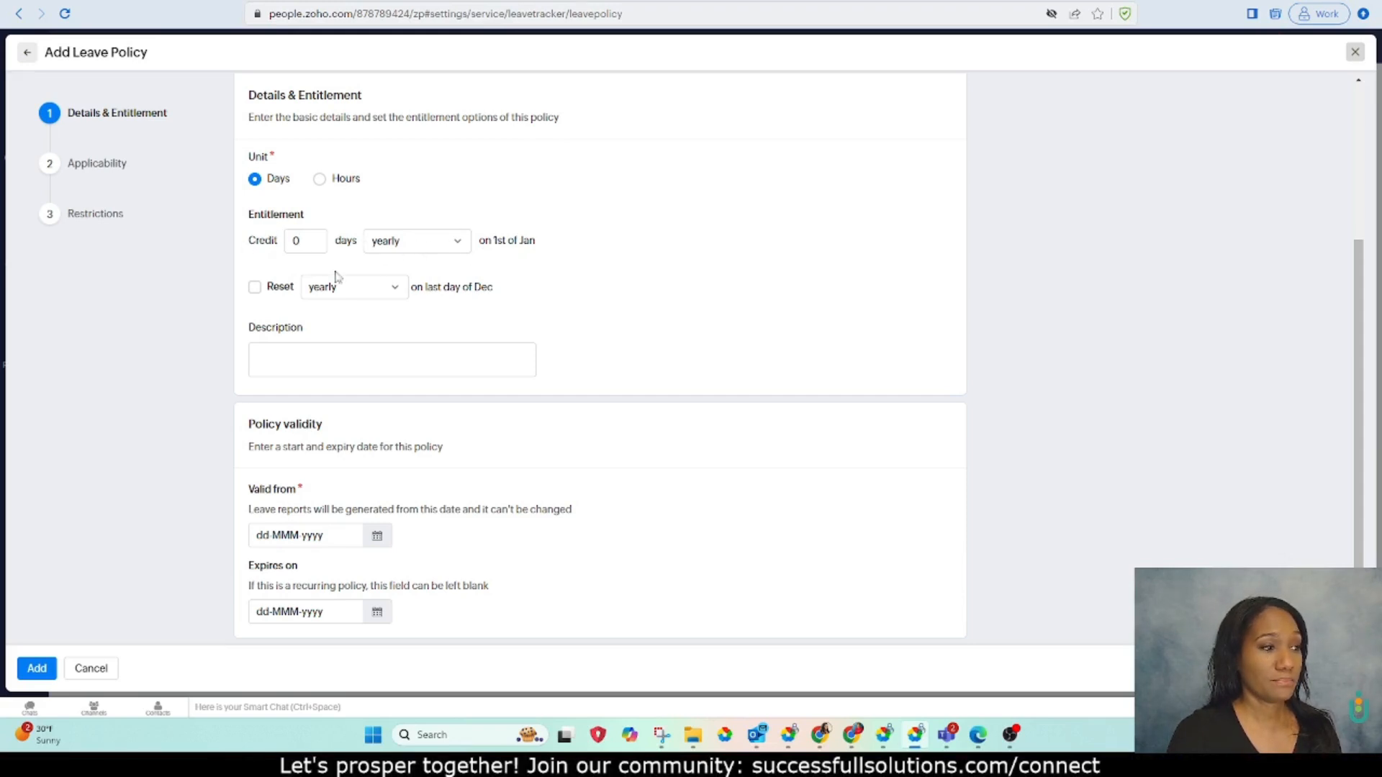
scroll(252, 287, up, 2)
scroll(324, 426, down, 2)
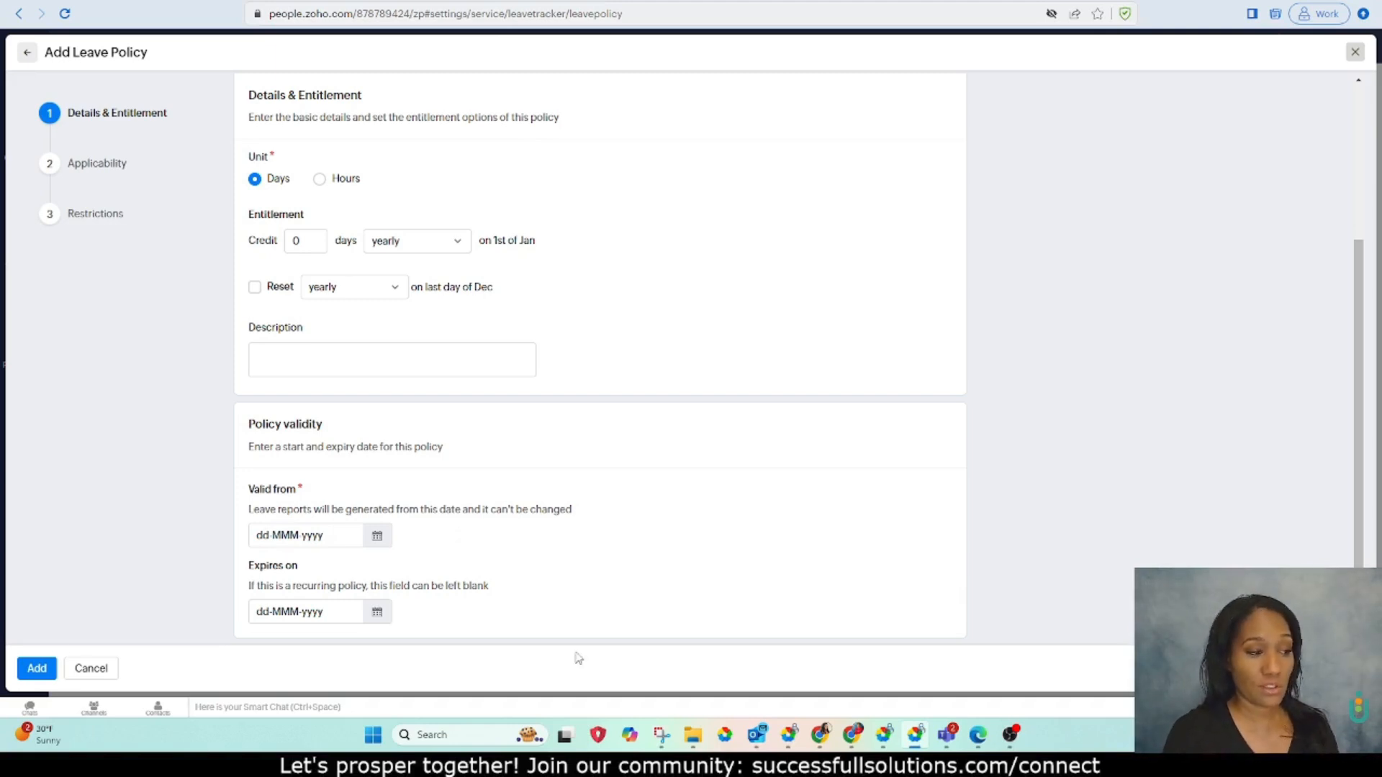
- Cancel the new leave policy and review the Paid Time Off policy's entitlement, reset, carry-forward, validity and applicability settings
click(104, 669)
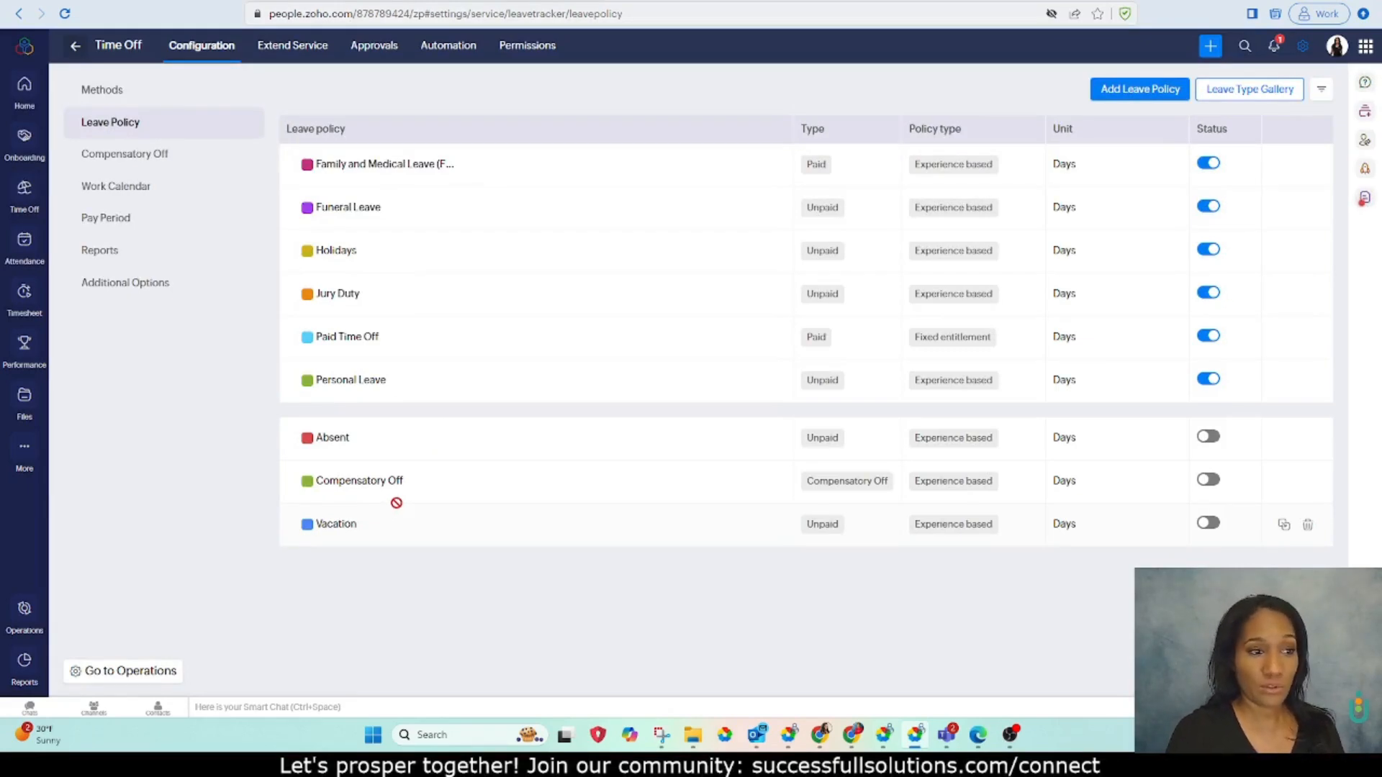
click(344, 336)
scroll(245, 281, down, 2)
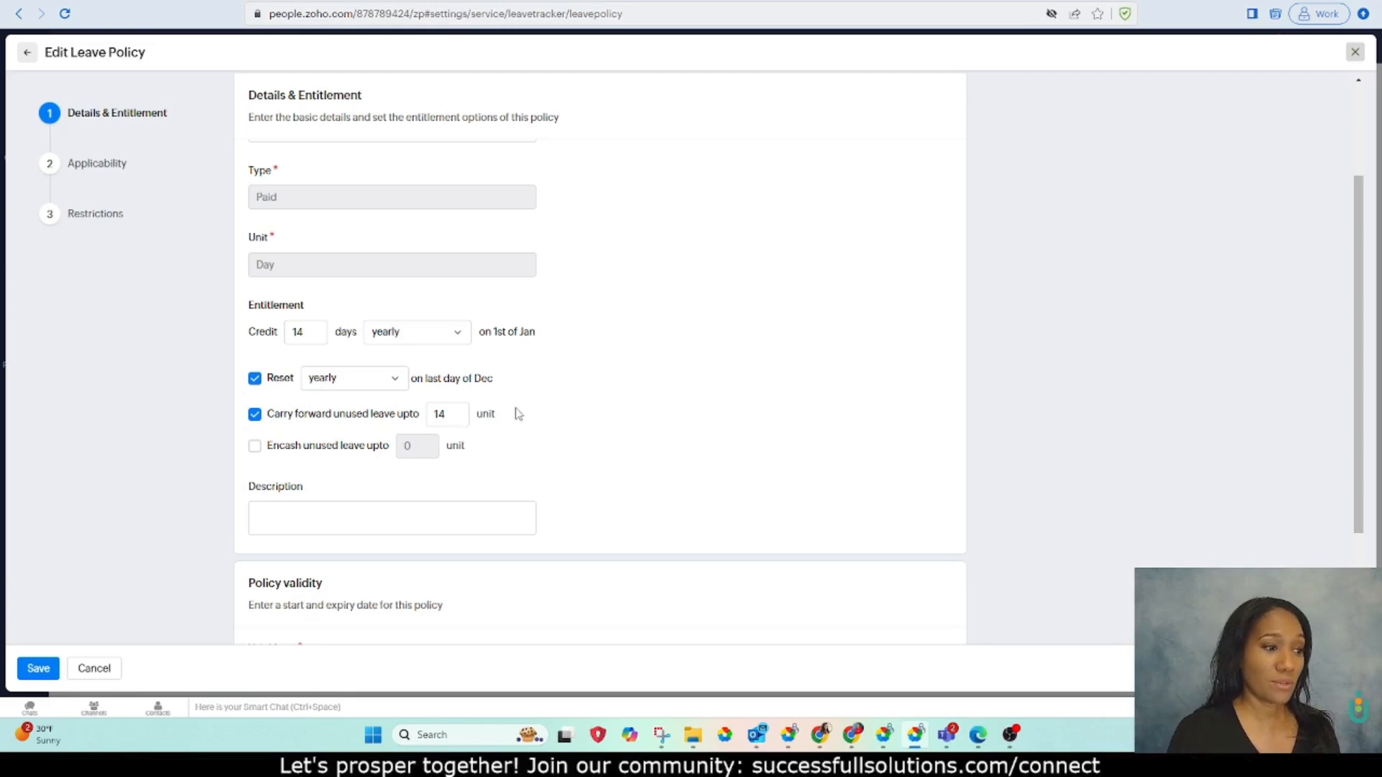
scroll(581, 437, down, 2)
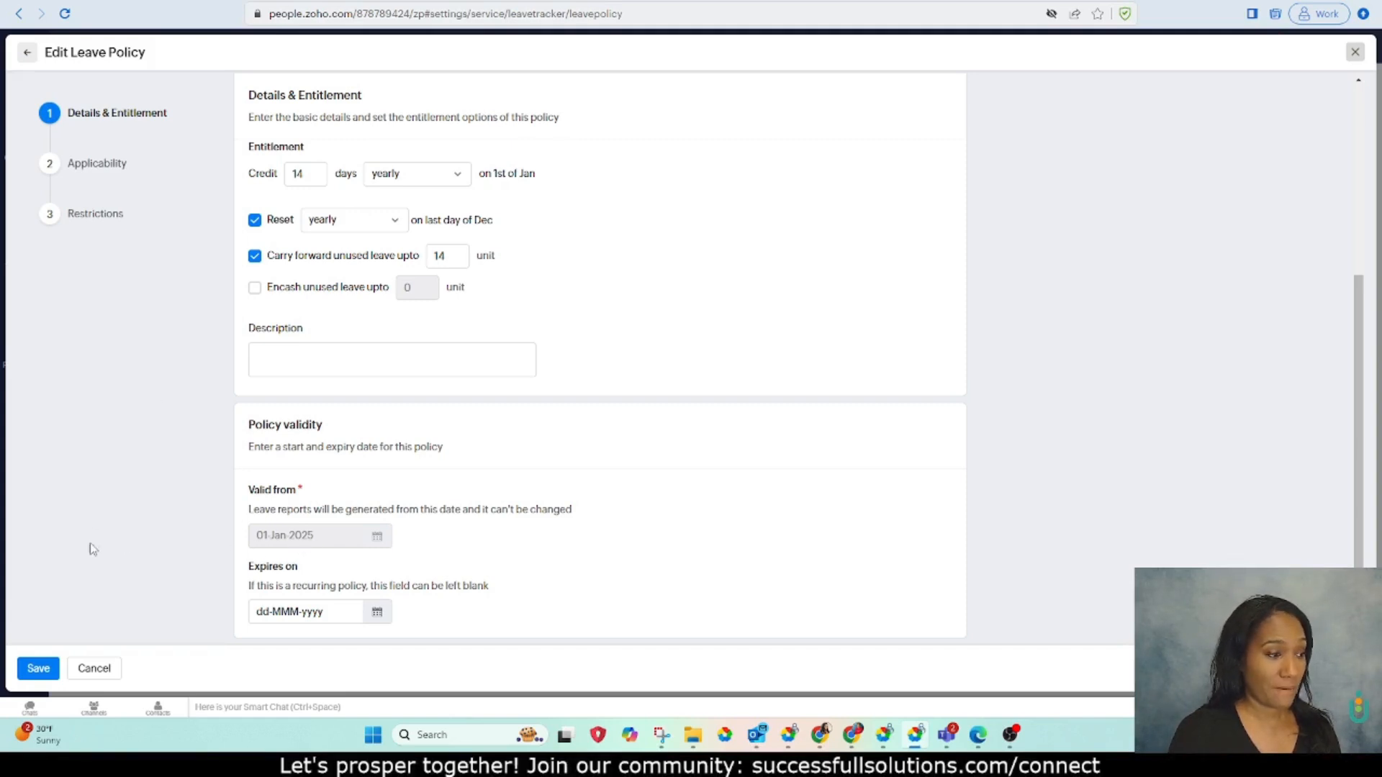
click(96, 164)
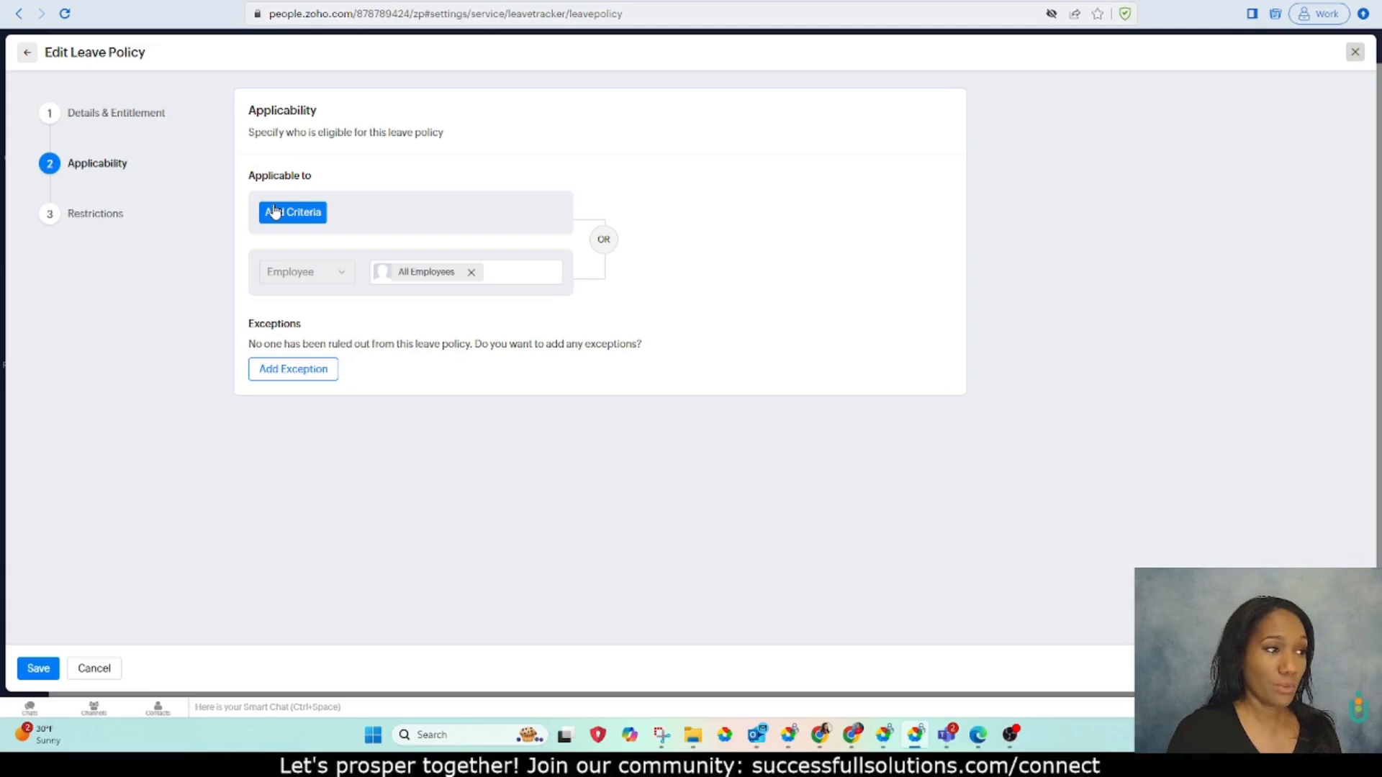
- Examine the Paid Time Off policy's restrictions, including exceeded leaves, allowed durations and request dates, and save the policy
click(95, 213)
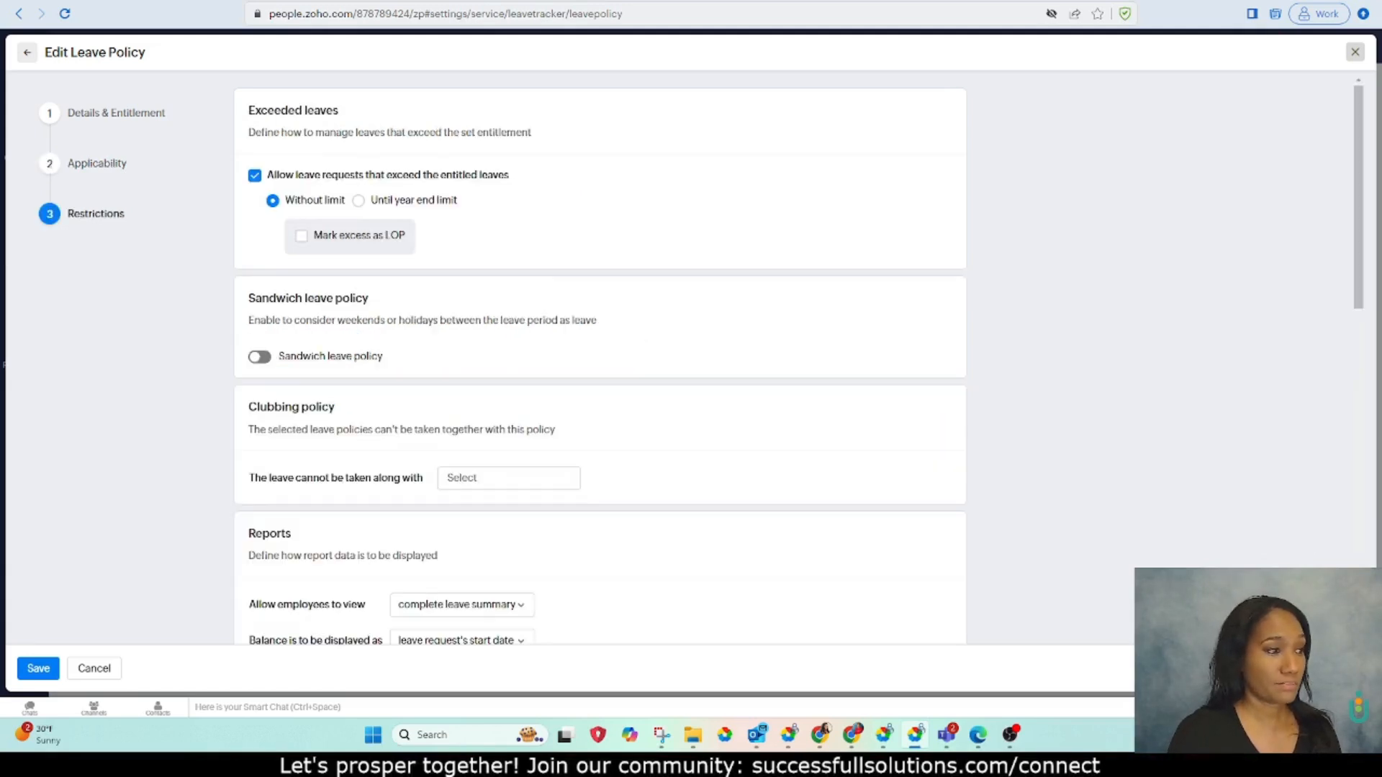
scroll(323, 272, down, 9)
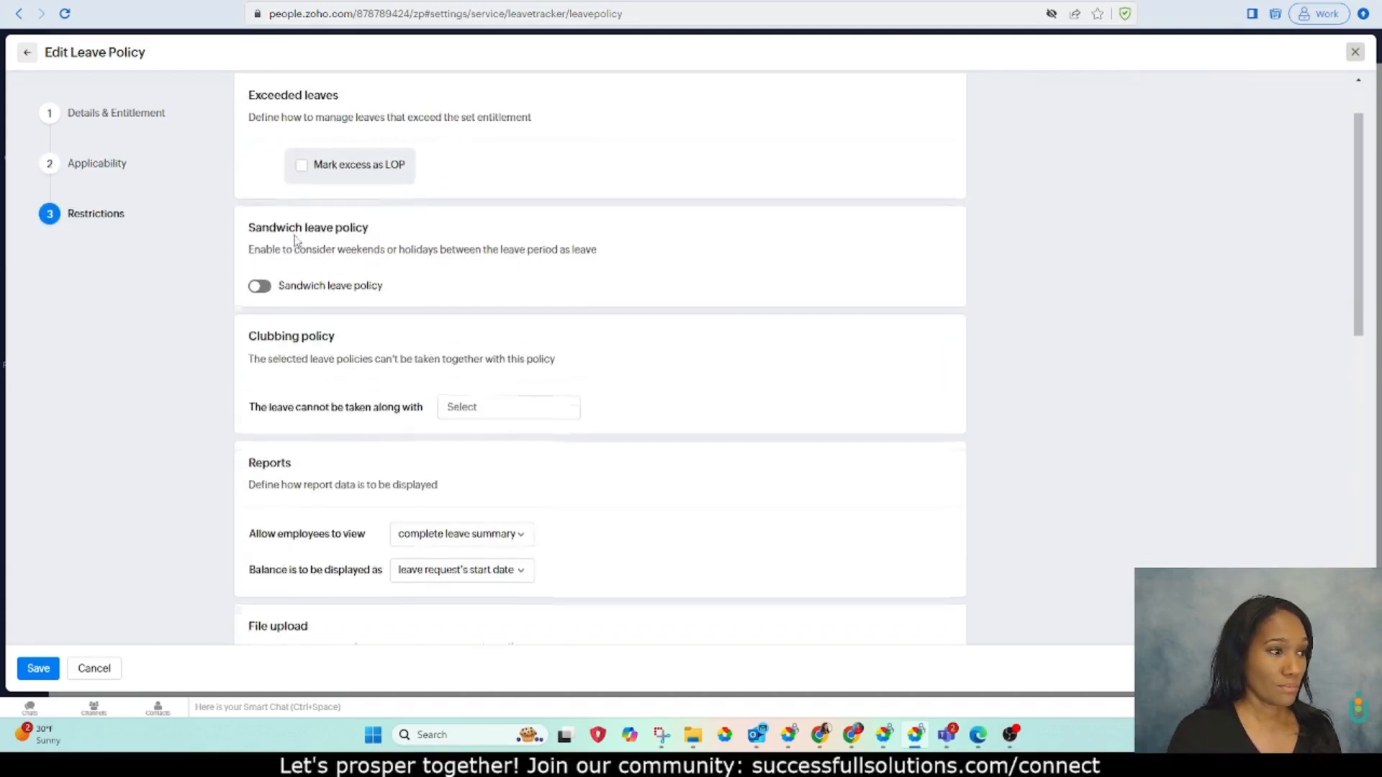
scroll(504, 387, down, 2)
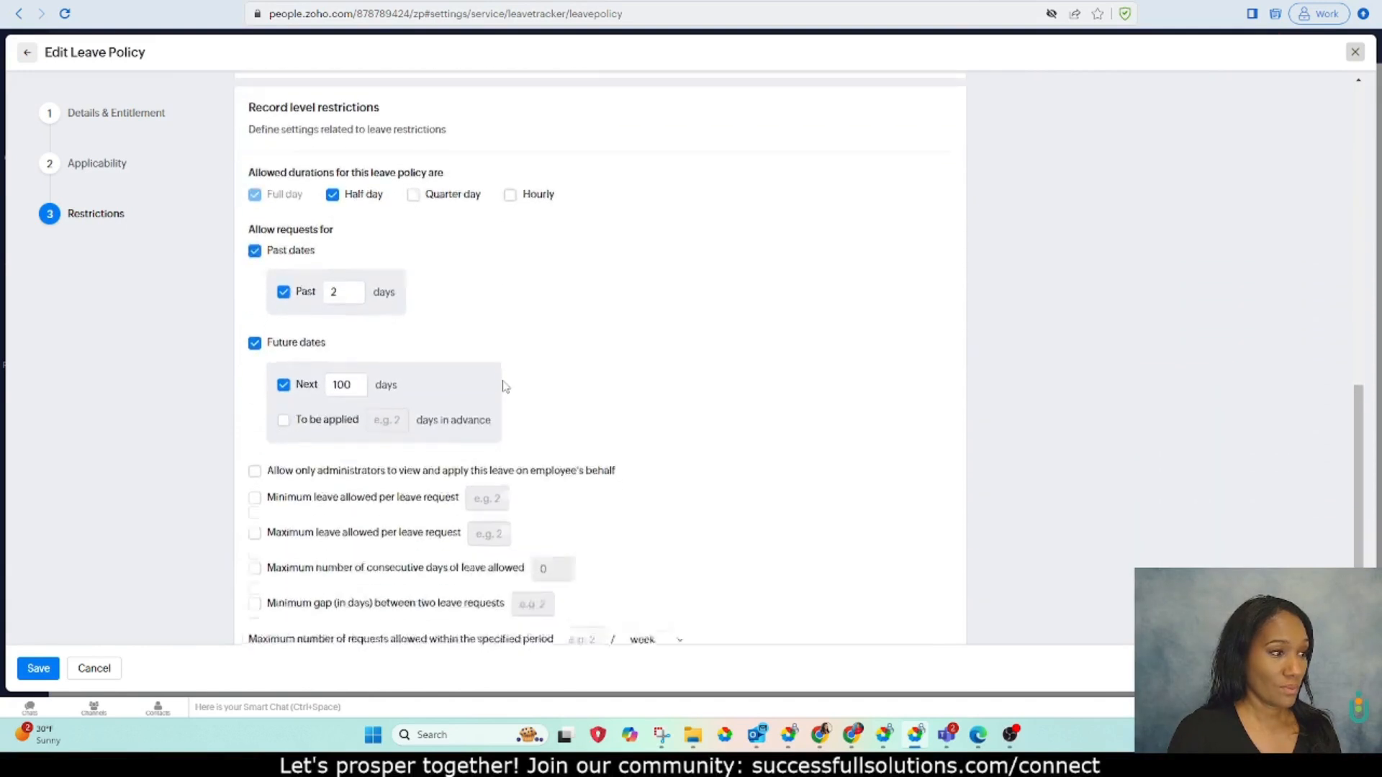
scroll(504, 386, up, 2)
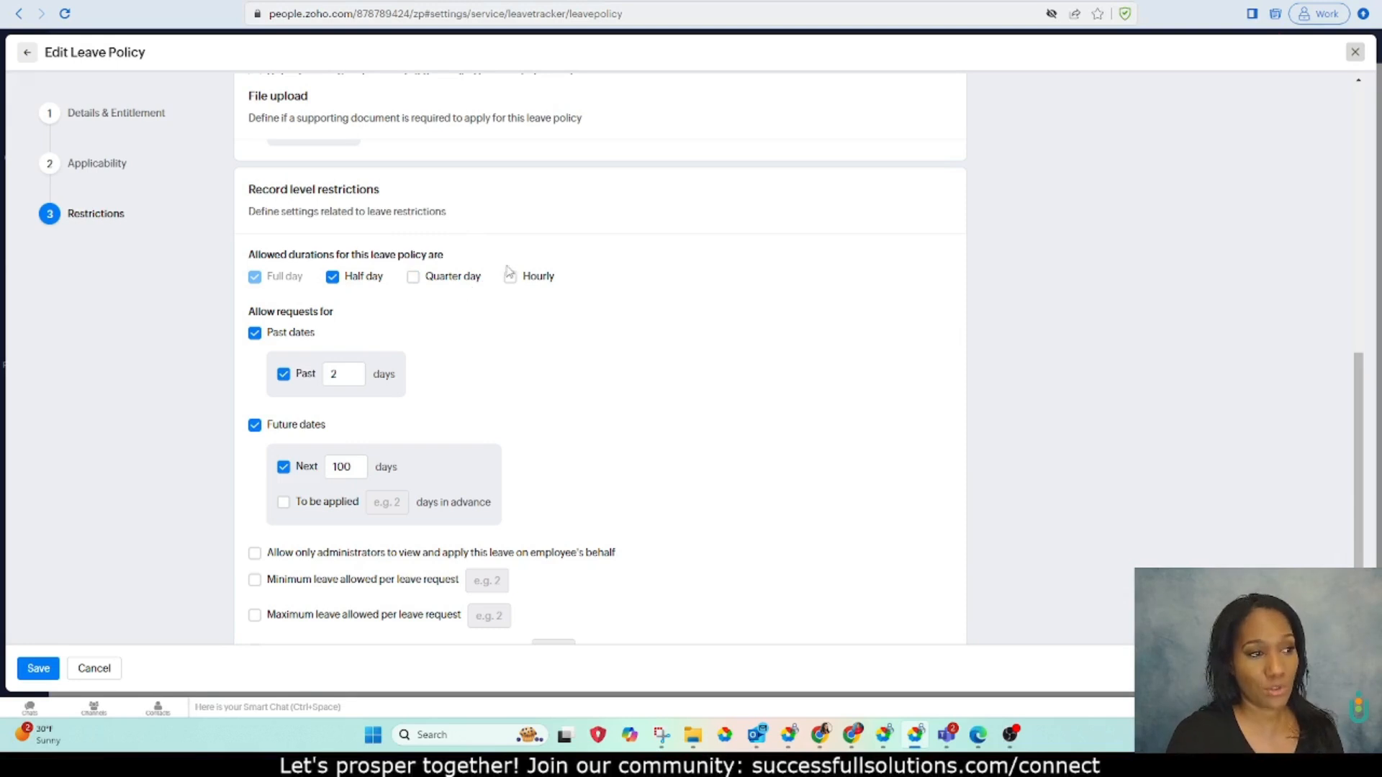
scroll(603, 403, down, 2)
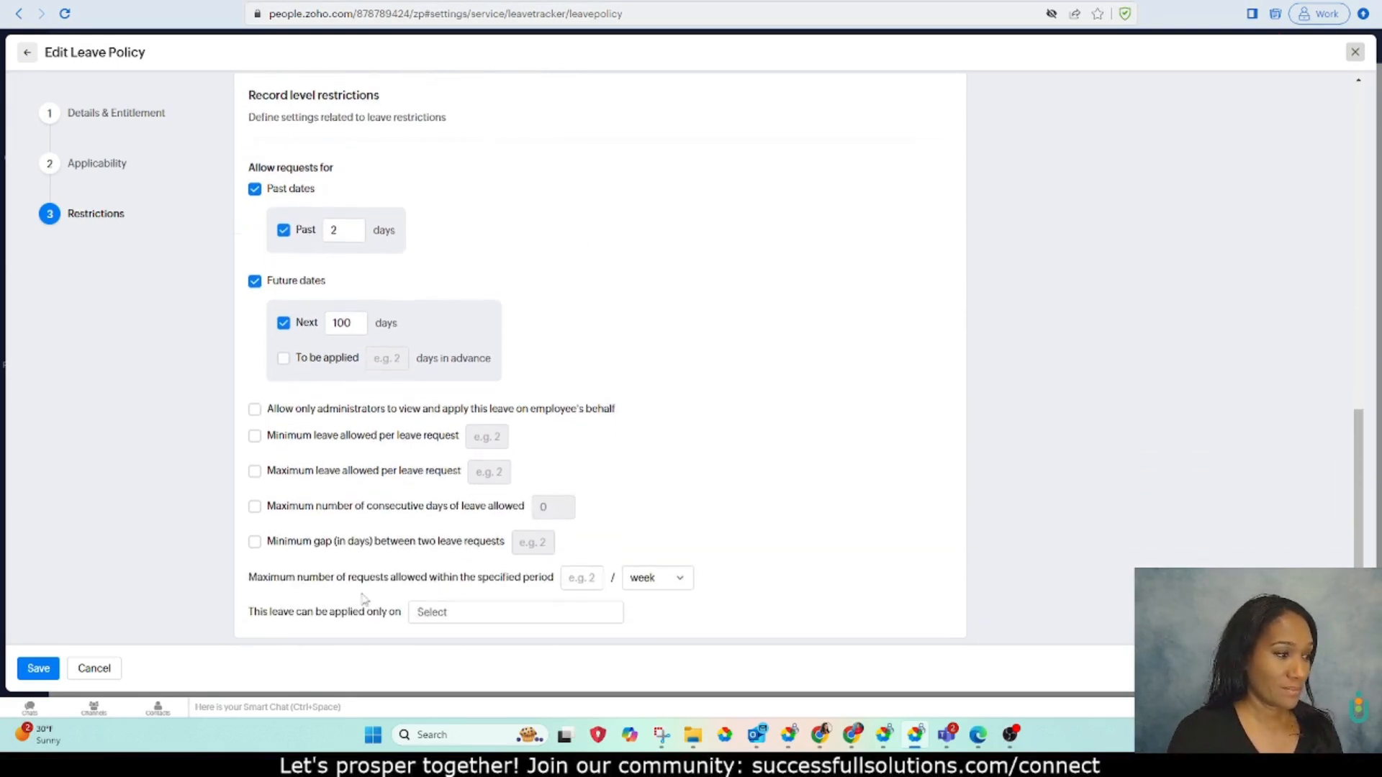
click(38, 674)
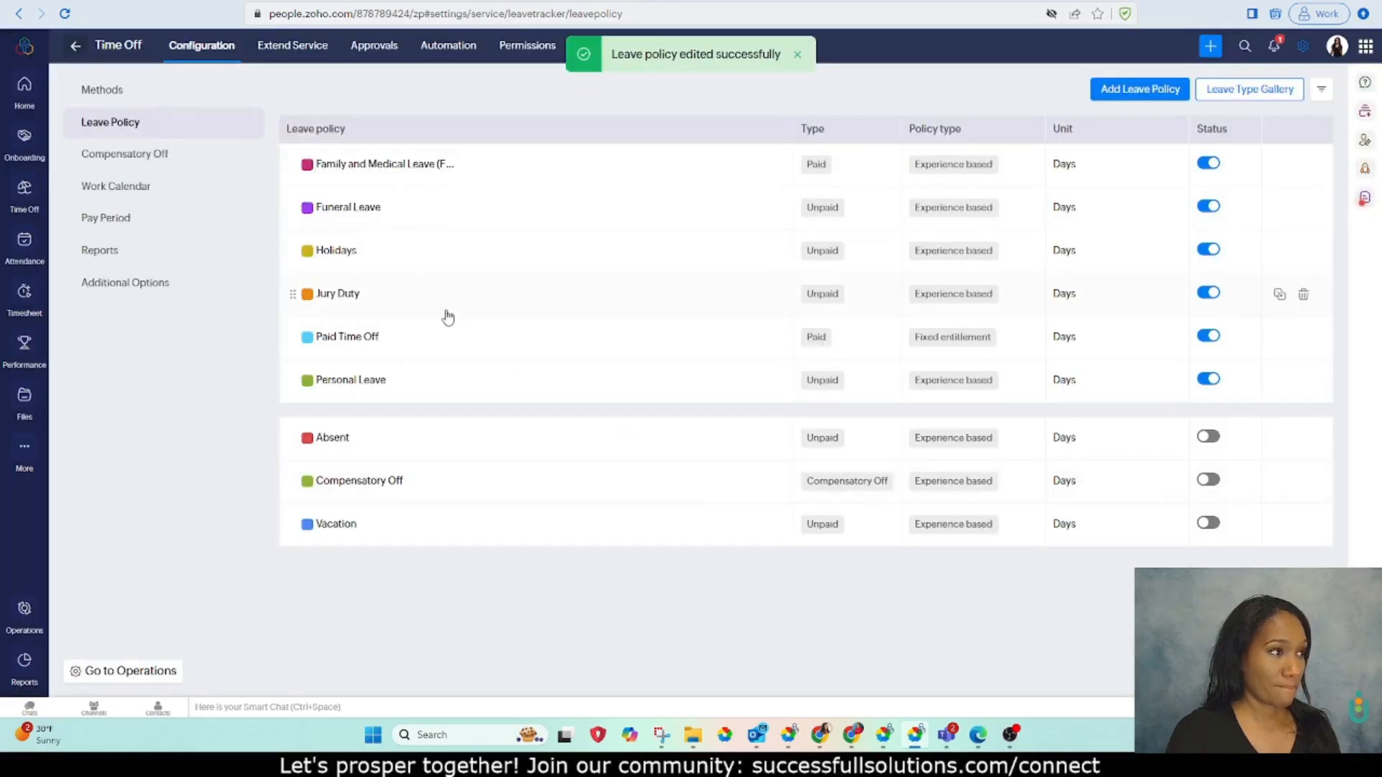
- Open the Default work calendar for editing and check the day choices for the start and end of the work week
click(109, 194)
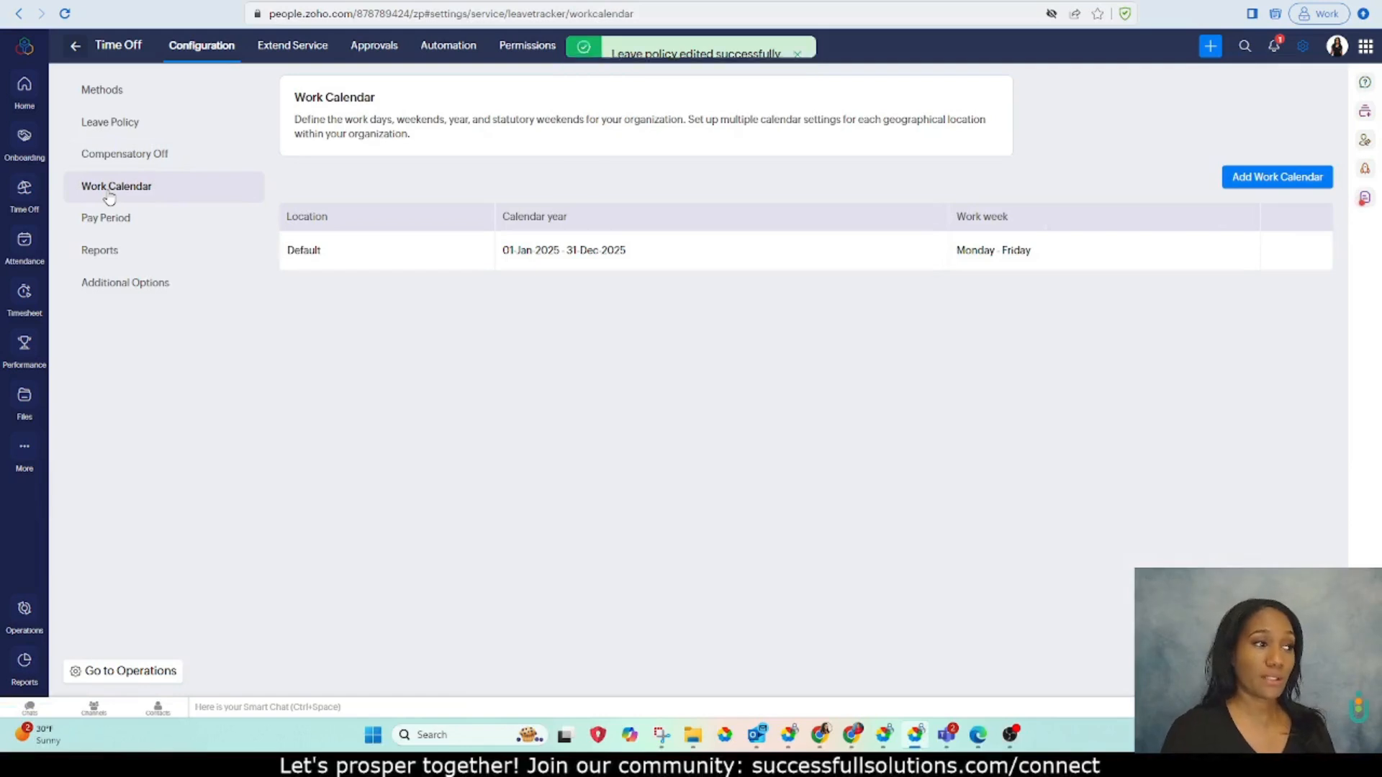
click(1087, 255)
click(1010, 232)
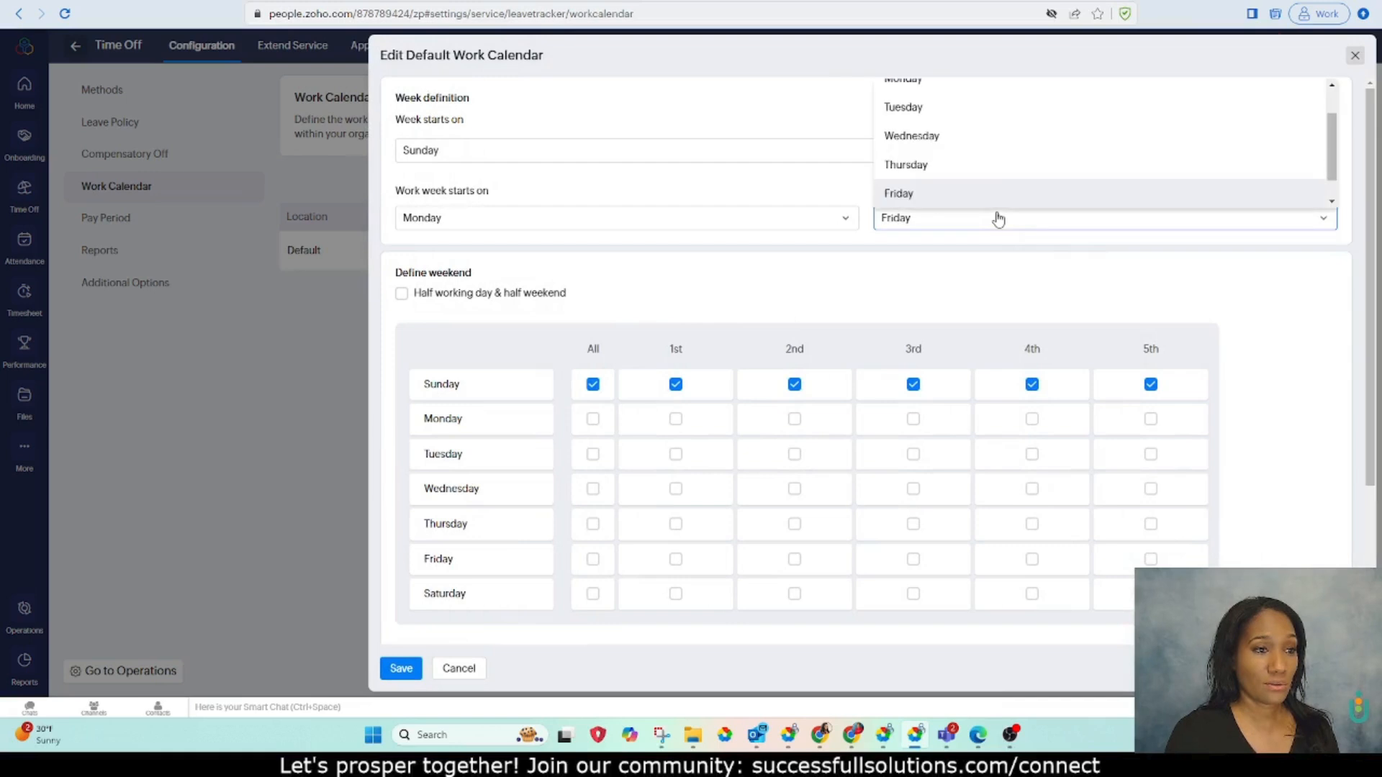
click(974, 258)
click(599, 220)
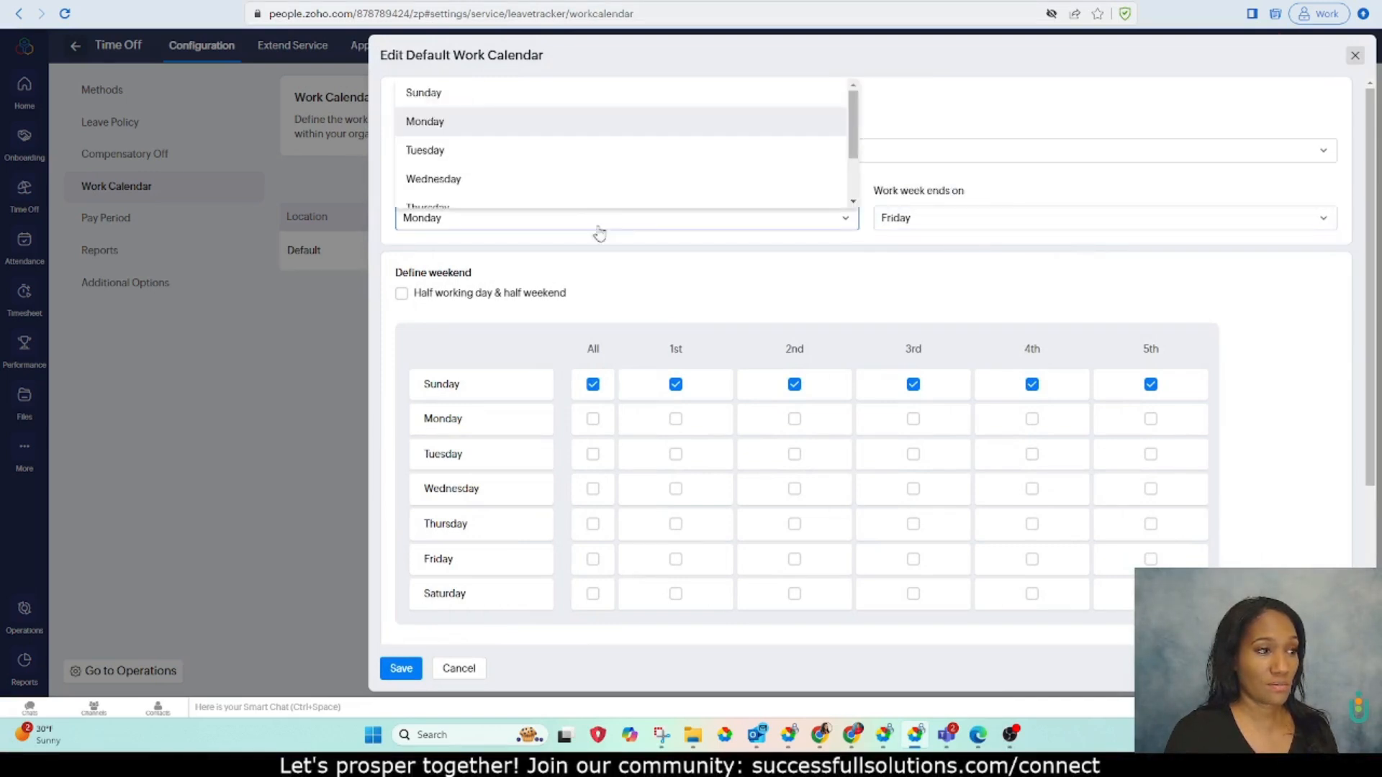
click(597, 261)
- Define all Saturdays as weekend days in the Default work calendar and save it
scroll(717, 262, down, 1)
scroll(717, 262, down, 1)
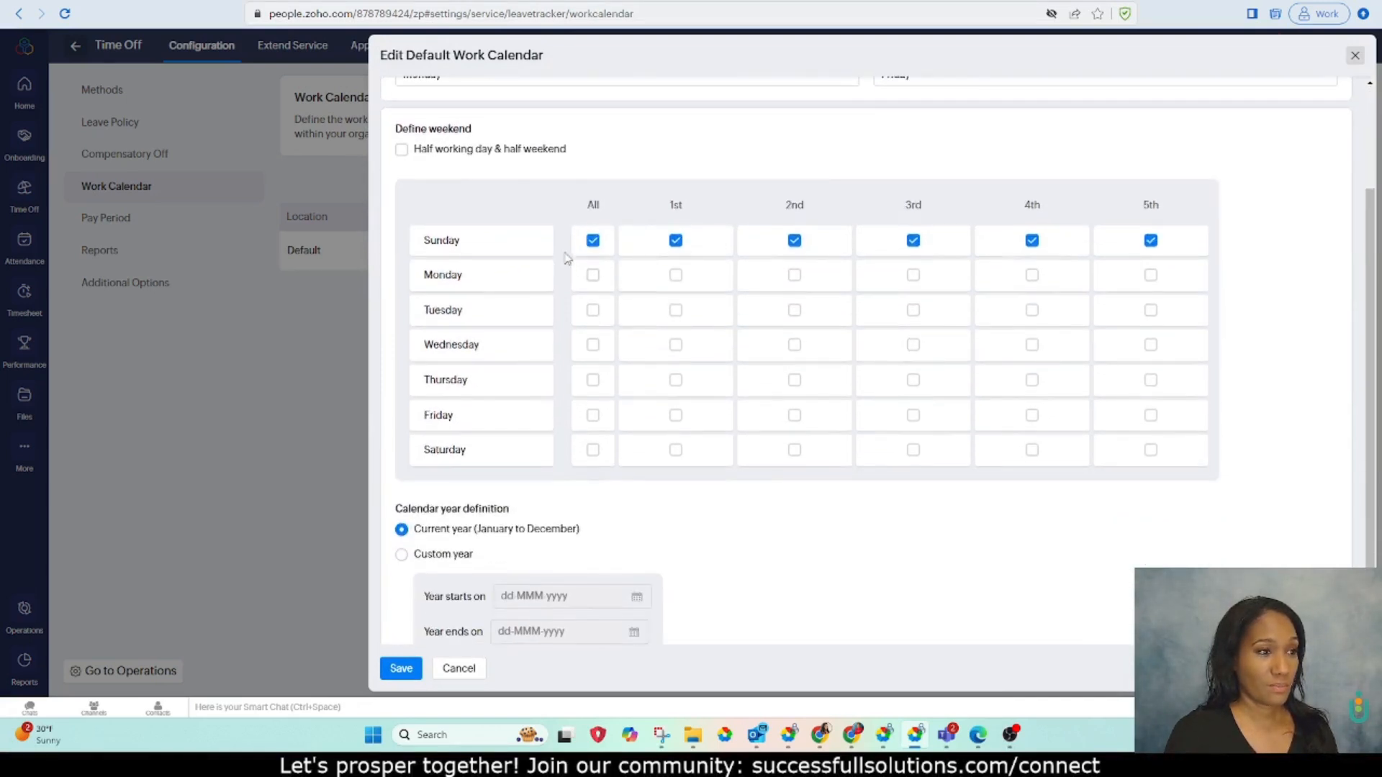
scroll(855, 256, down, 1)
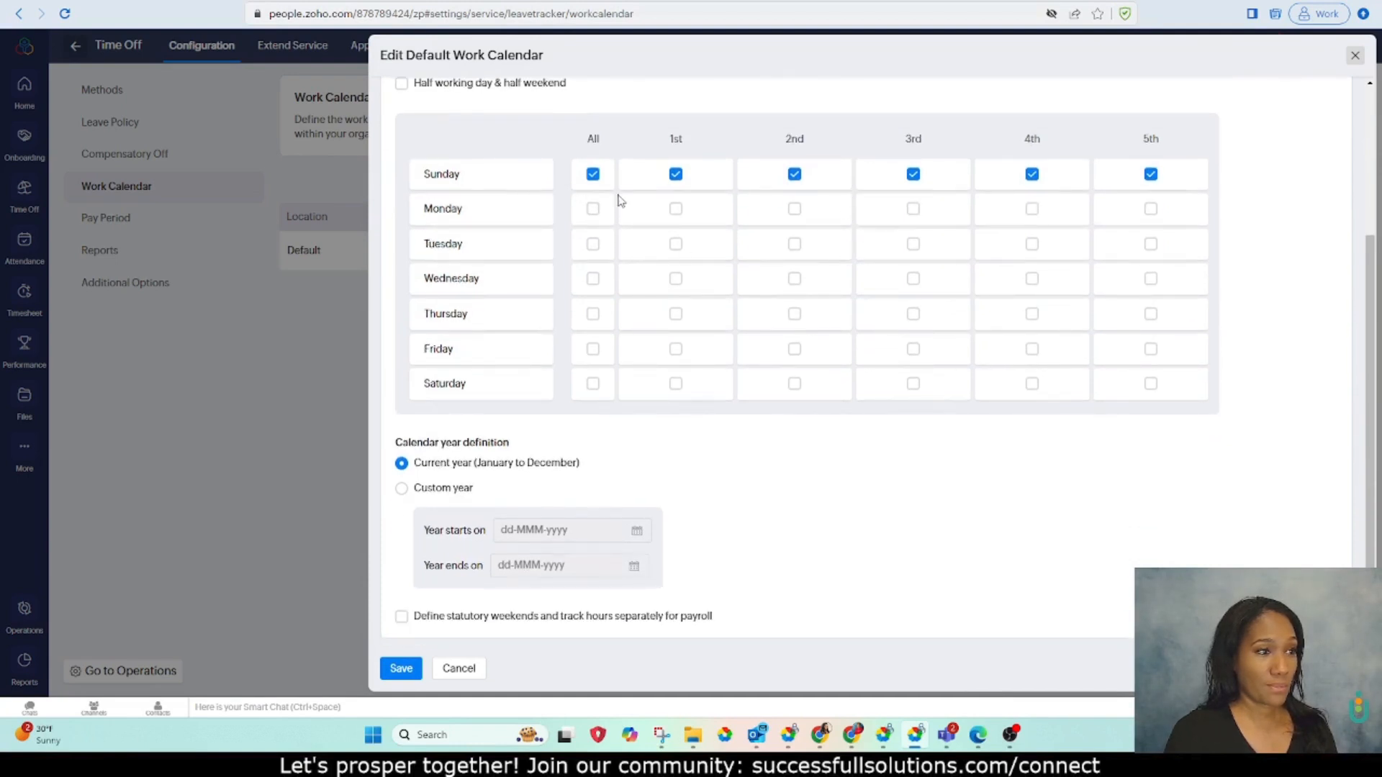
scroll(583, 239, up, 1)
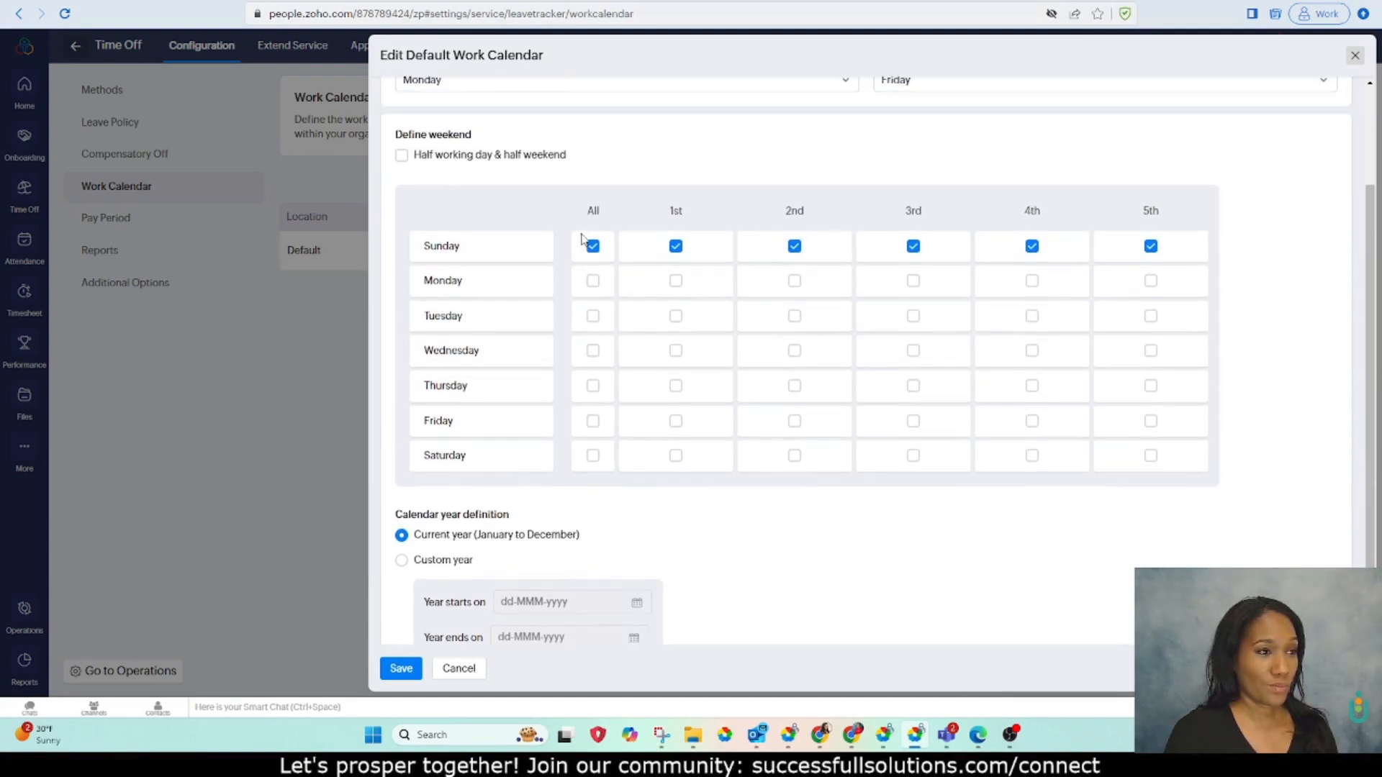
click(597, 455)
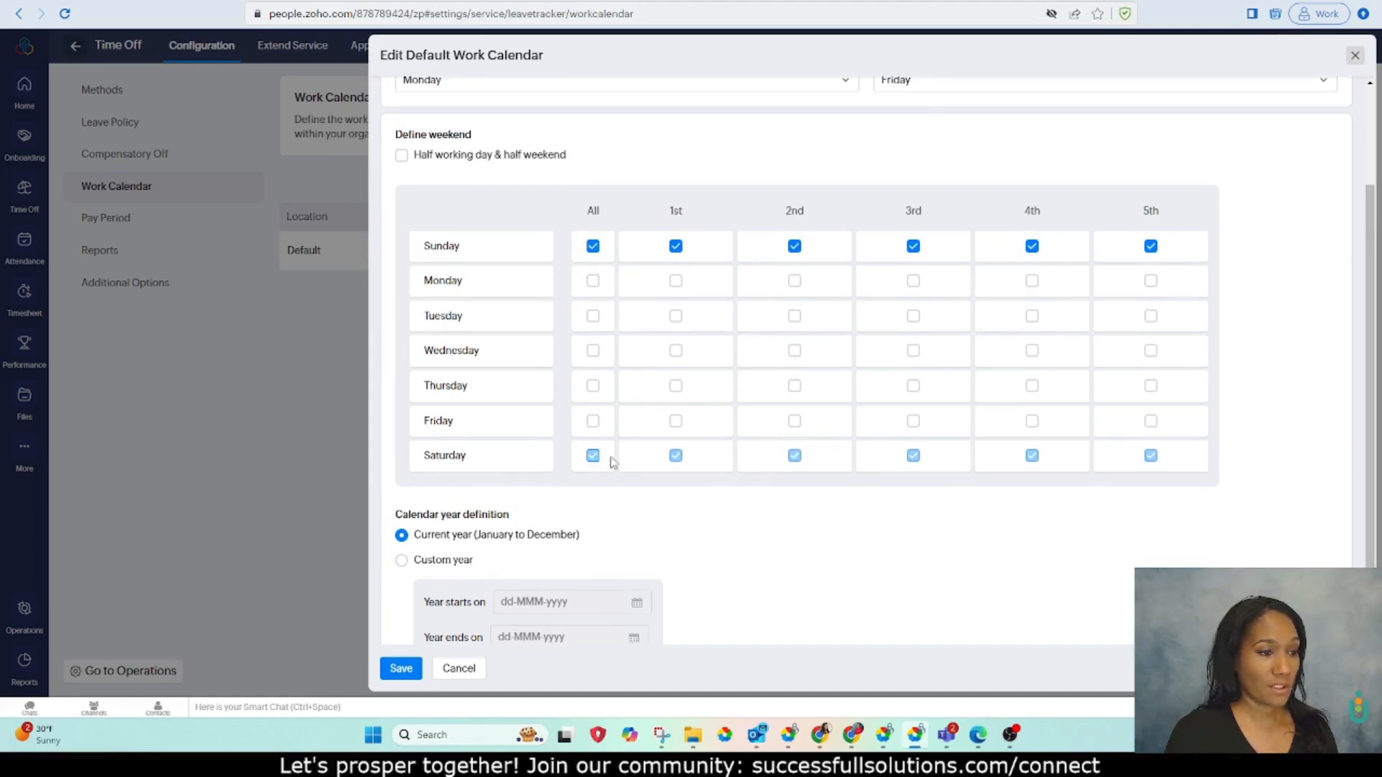
scroll(555, 567, down, 1)
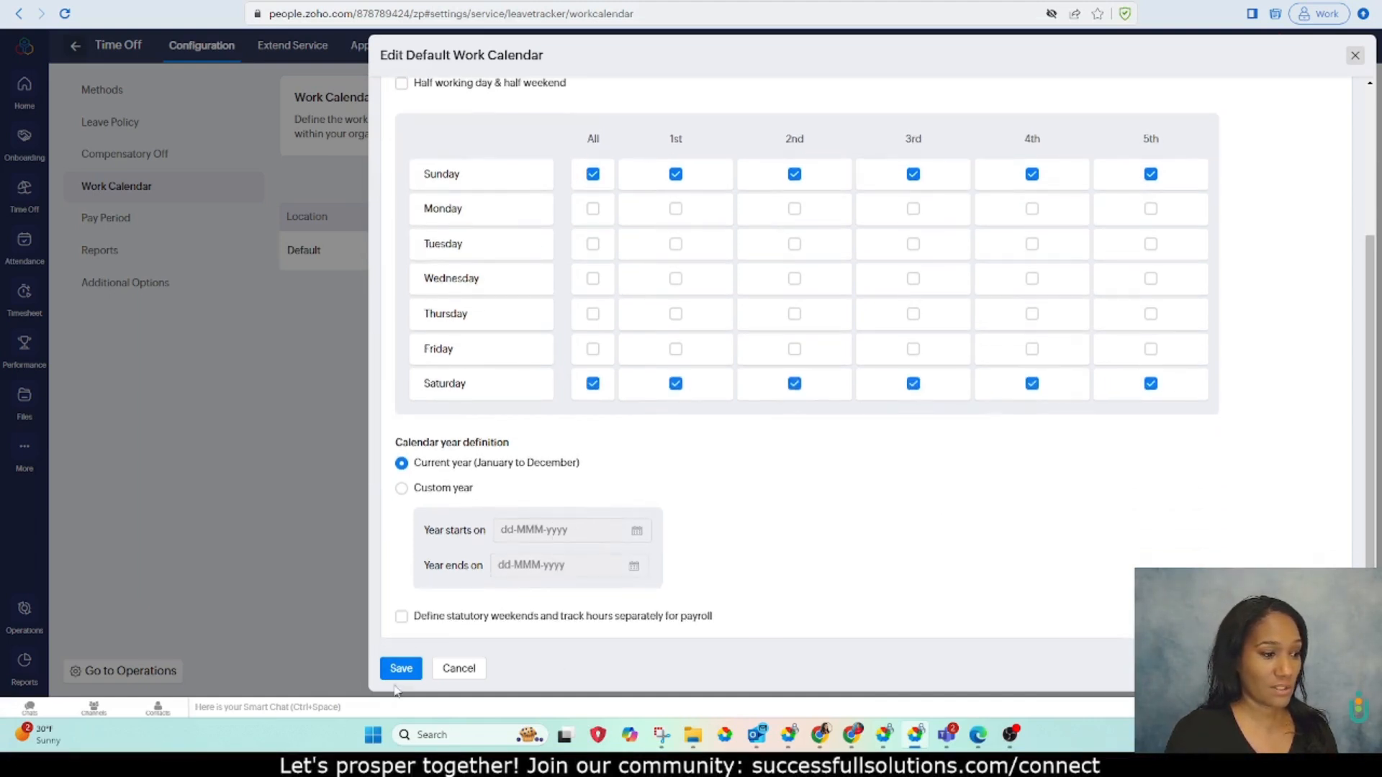
click(401, 668)
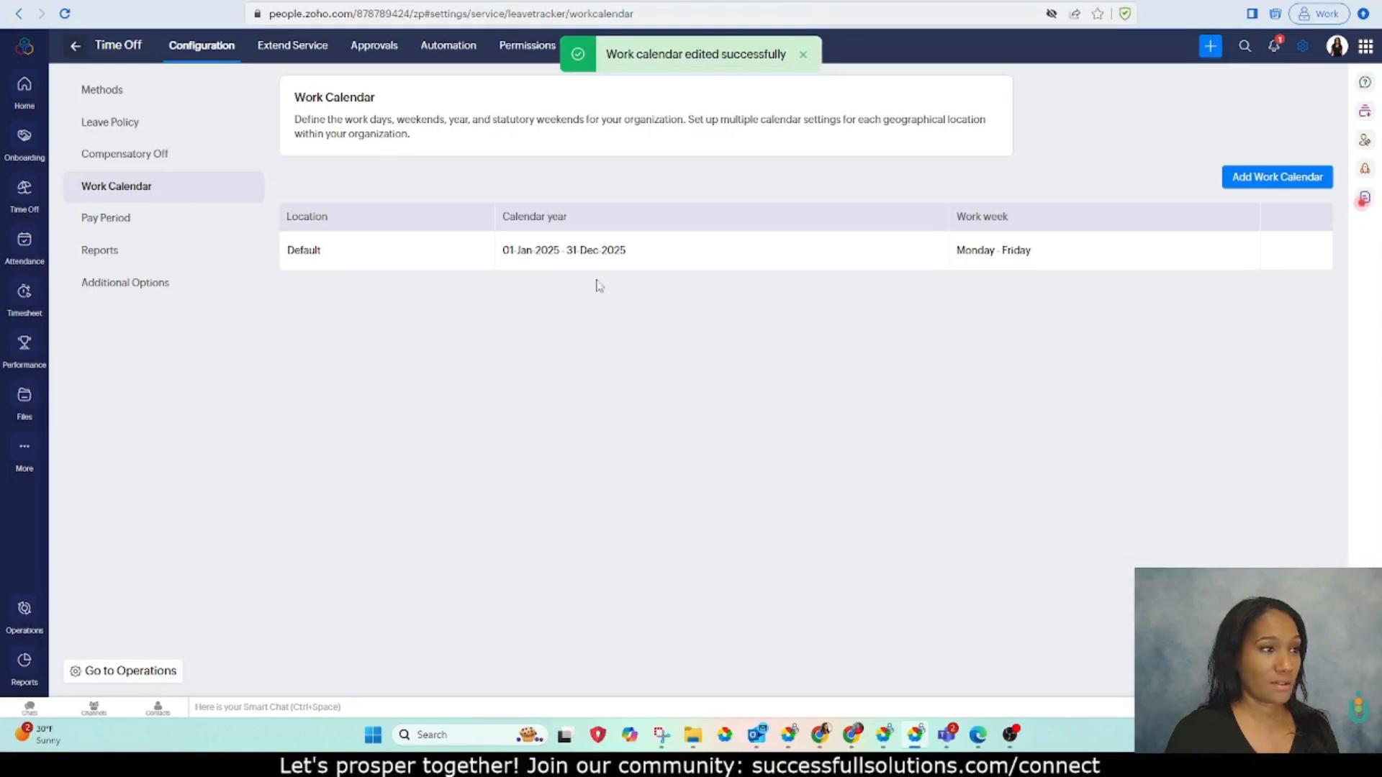
- Review the Weekly Pay Period's cycle, payroll processing, locking and location settings, and close it without saving
click(108, 218)
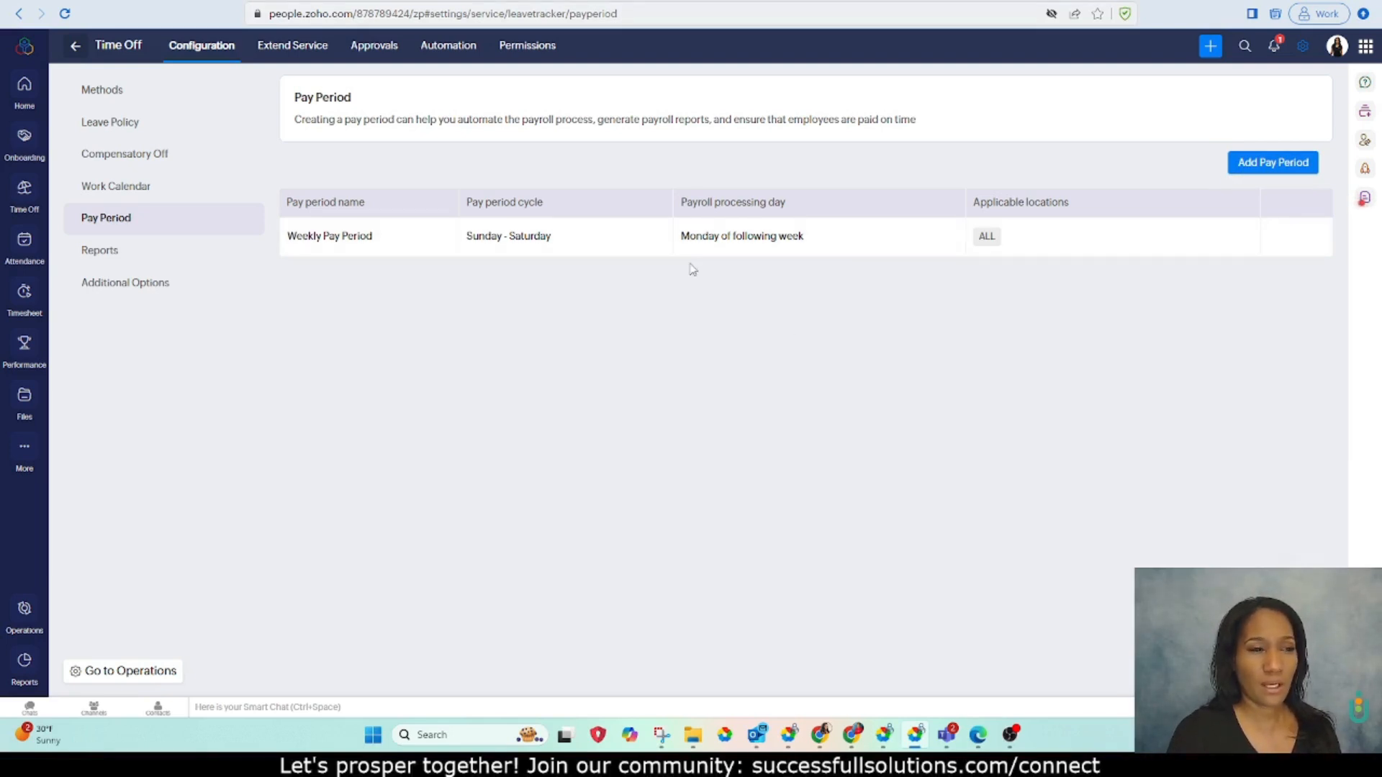
click(605, 244)
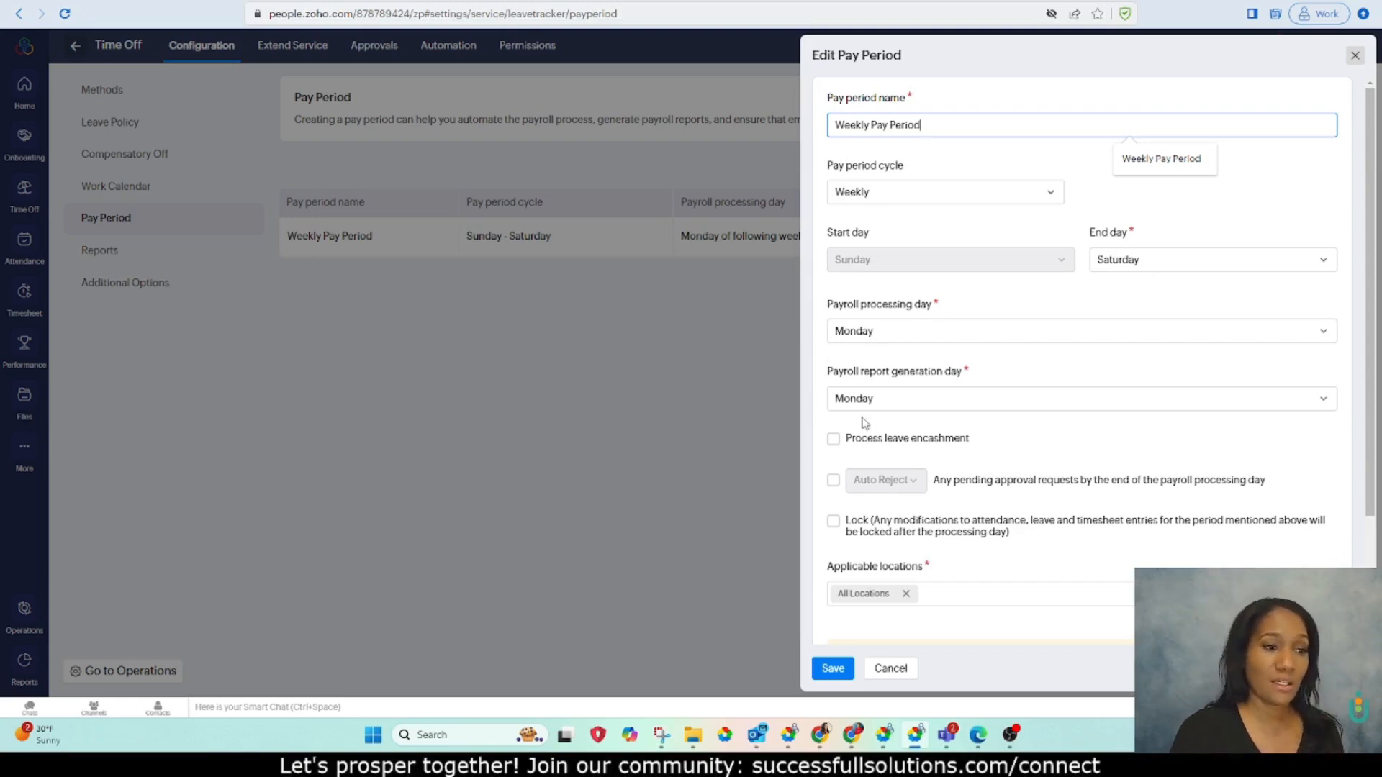
scroll(917, 404, down, 2)
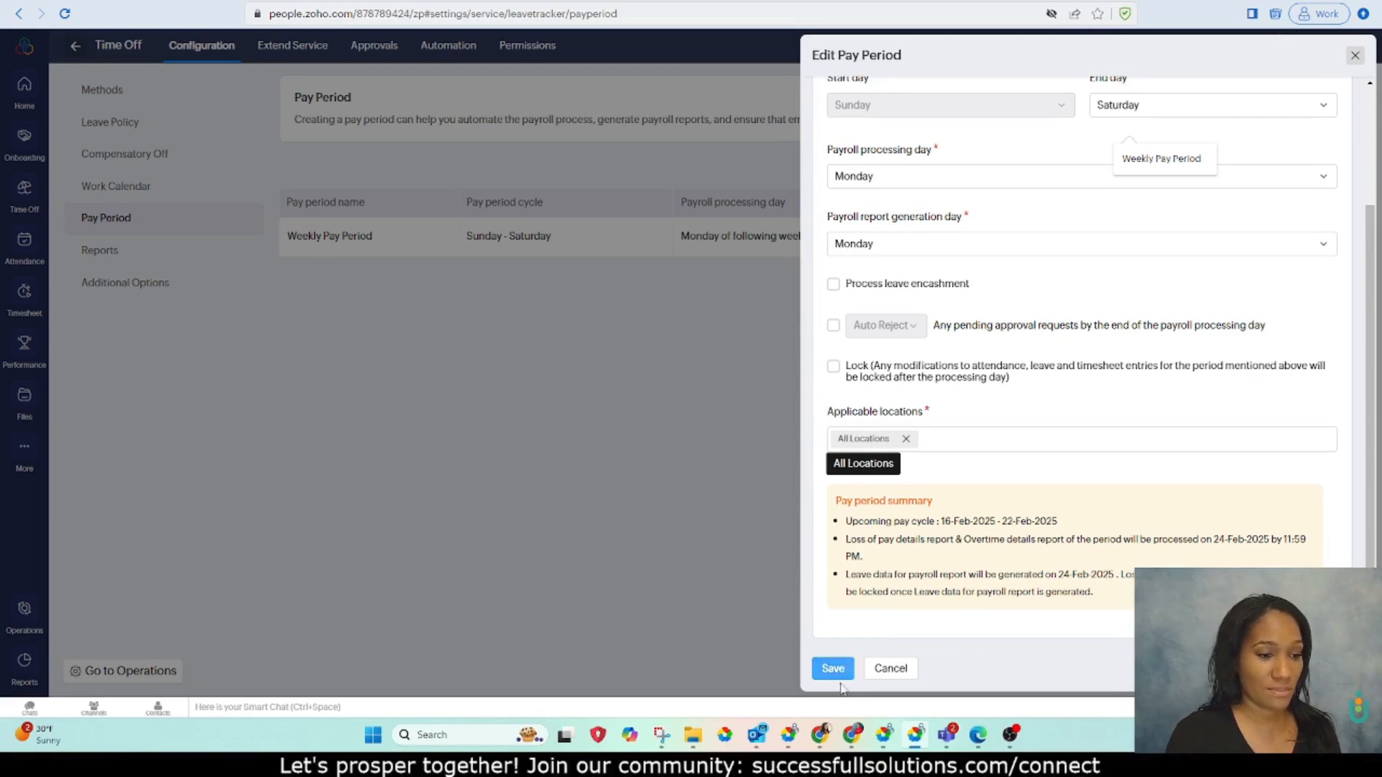
click(882, 667)
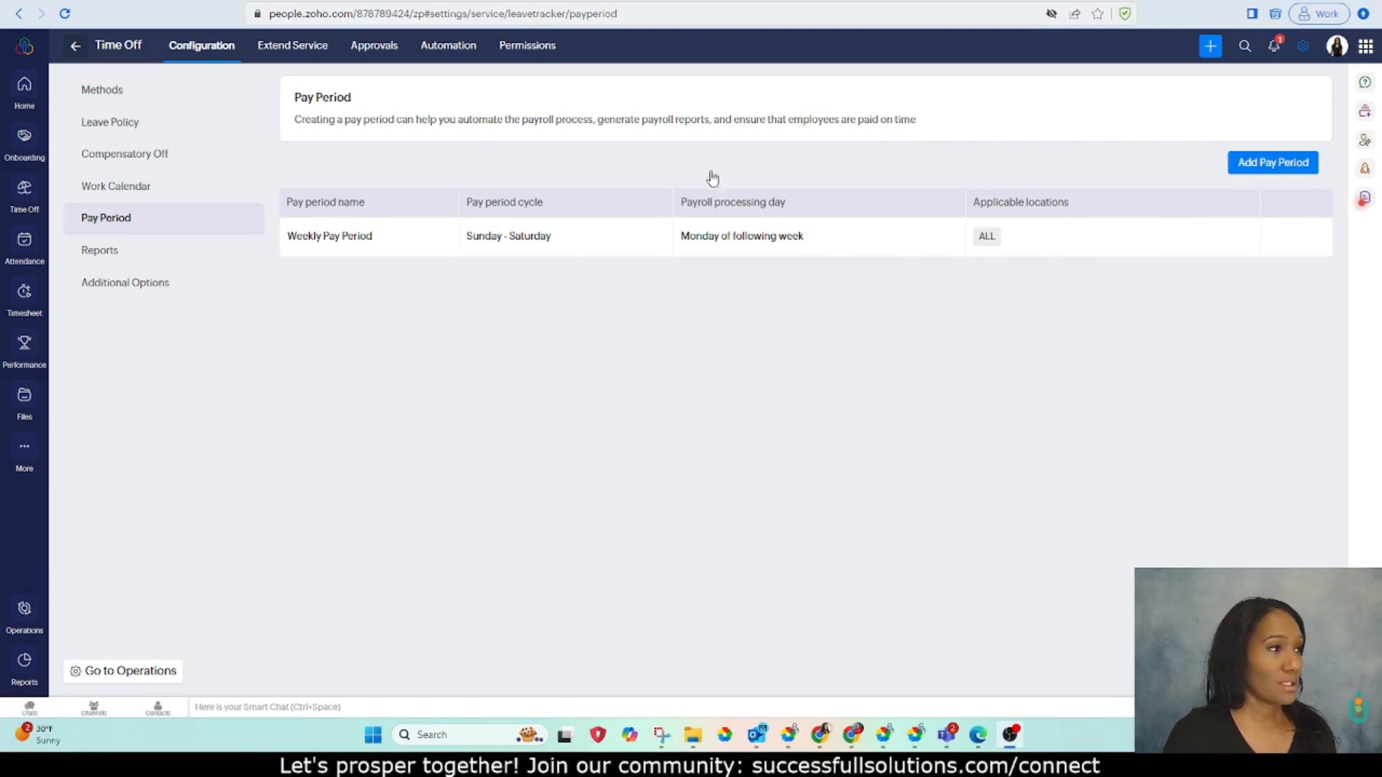
- Check the available leave balances in the personal home overview, especially Family and Medical Leave
click(24, 87)
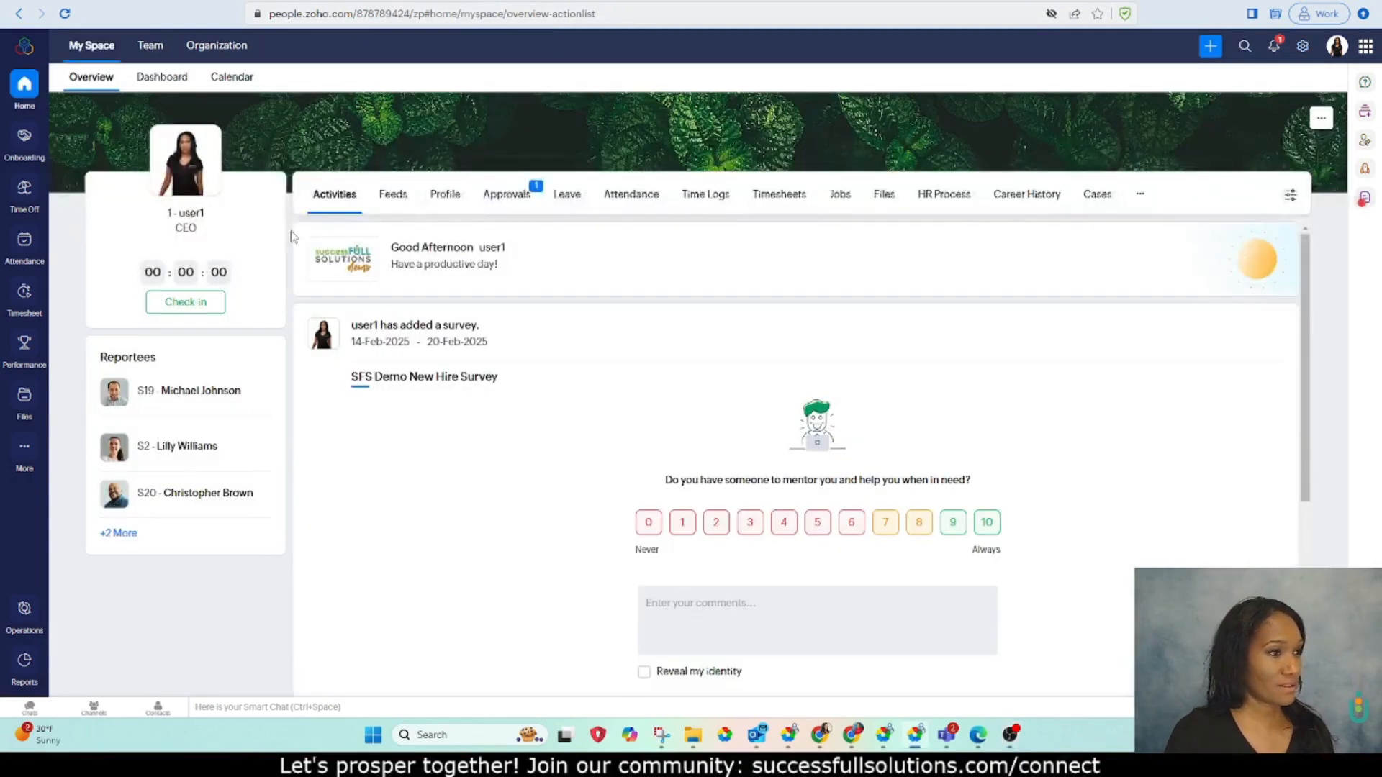
click(567, 204)
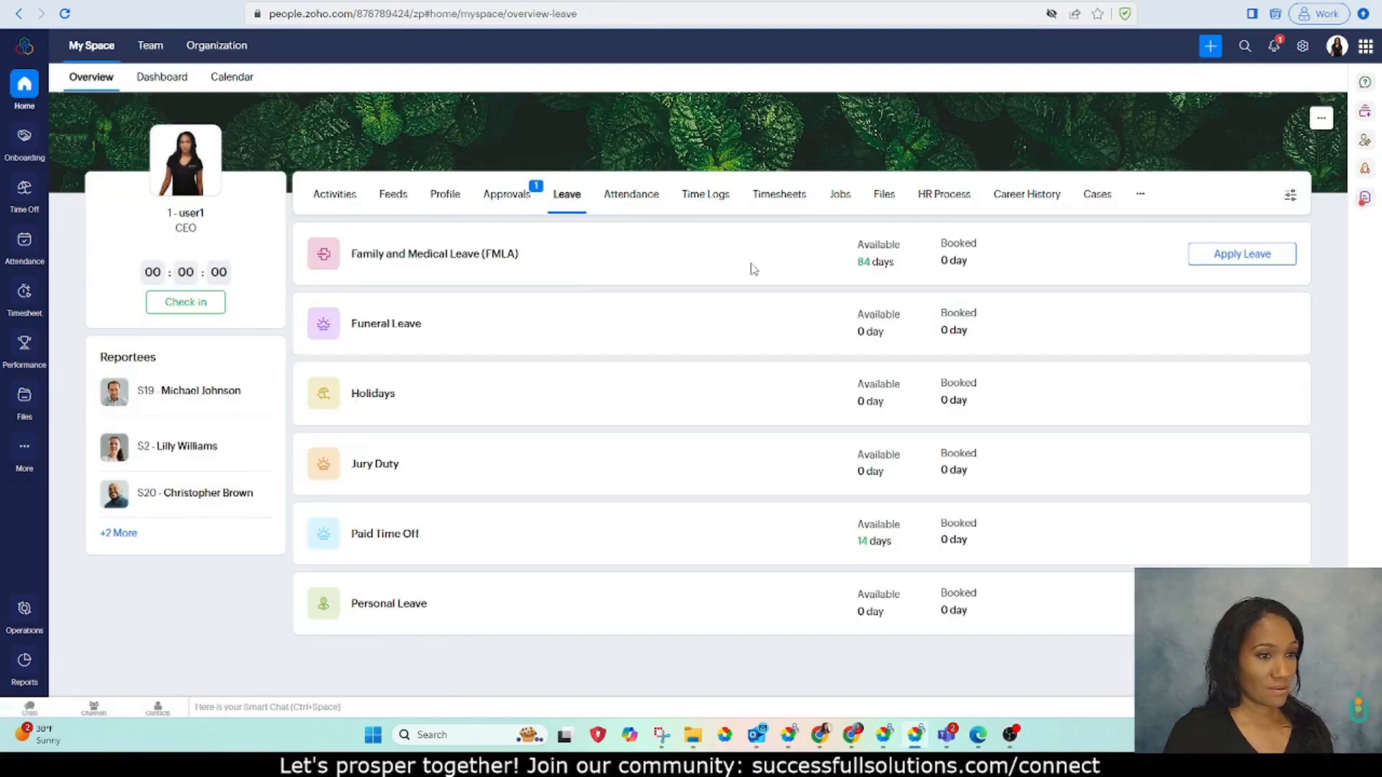
drag(858, 261, 892, 263)
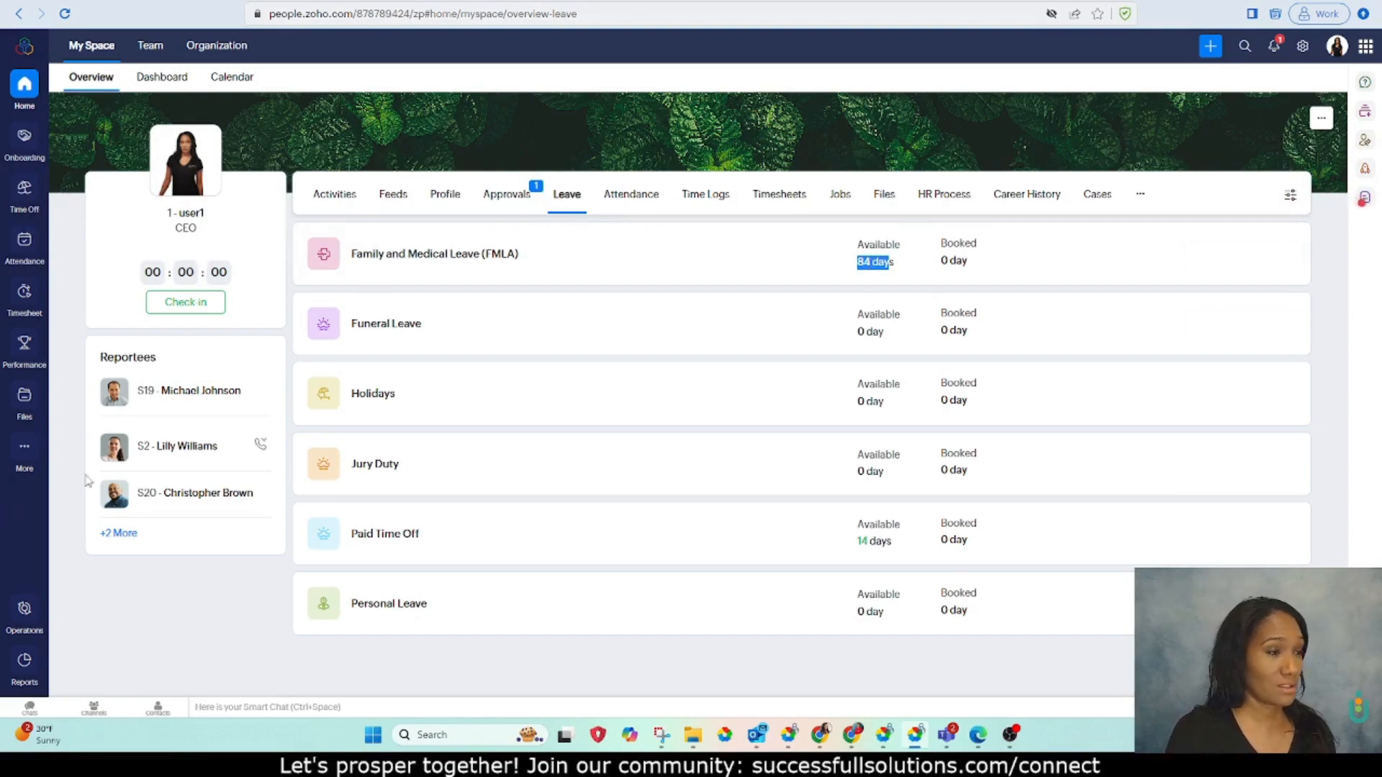
- In the Time Off operations, customize user1's Family and Medical Leave balance to 85 dated 20-Feb-2025 and save it
click(26, 611)
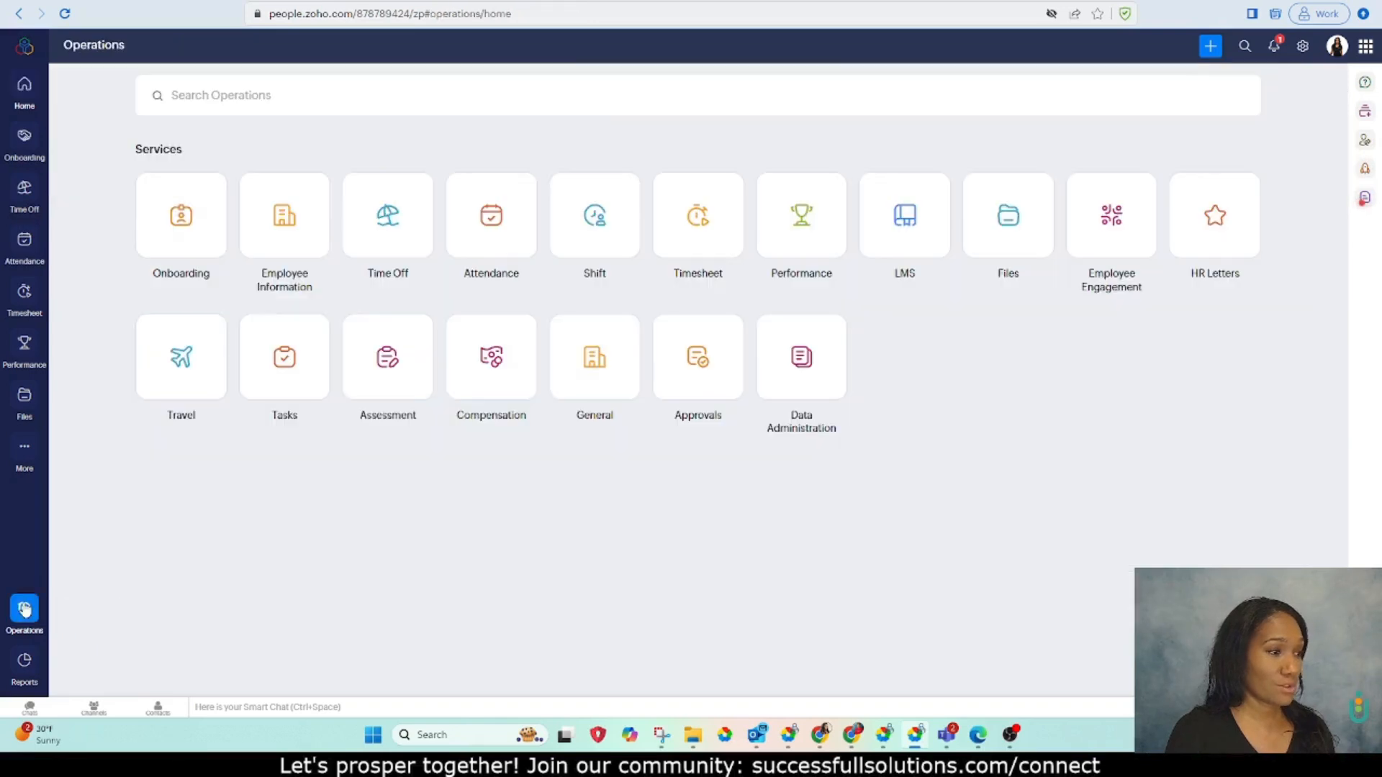
click(393, 217)
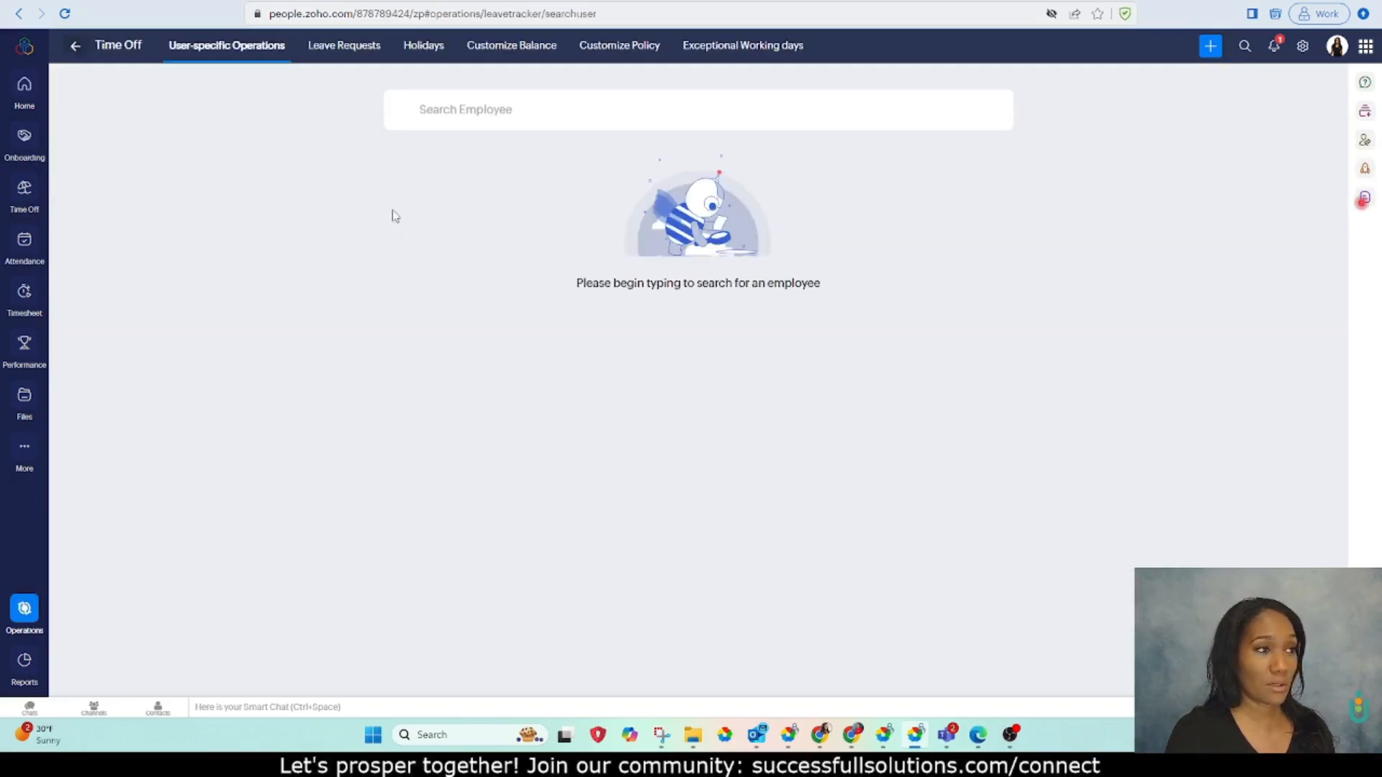
click(499, 56)
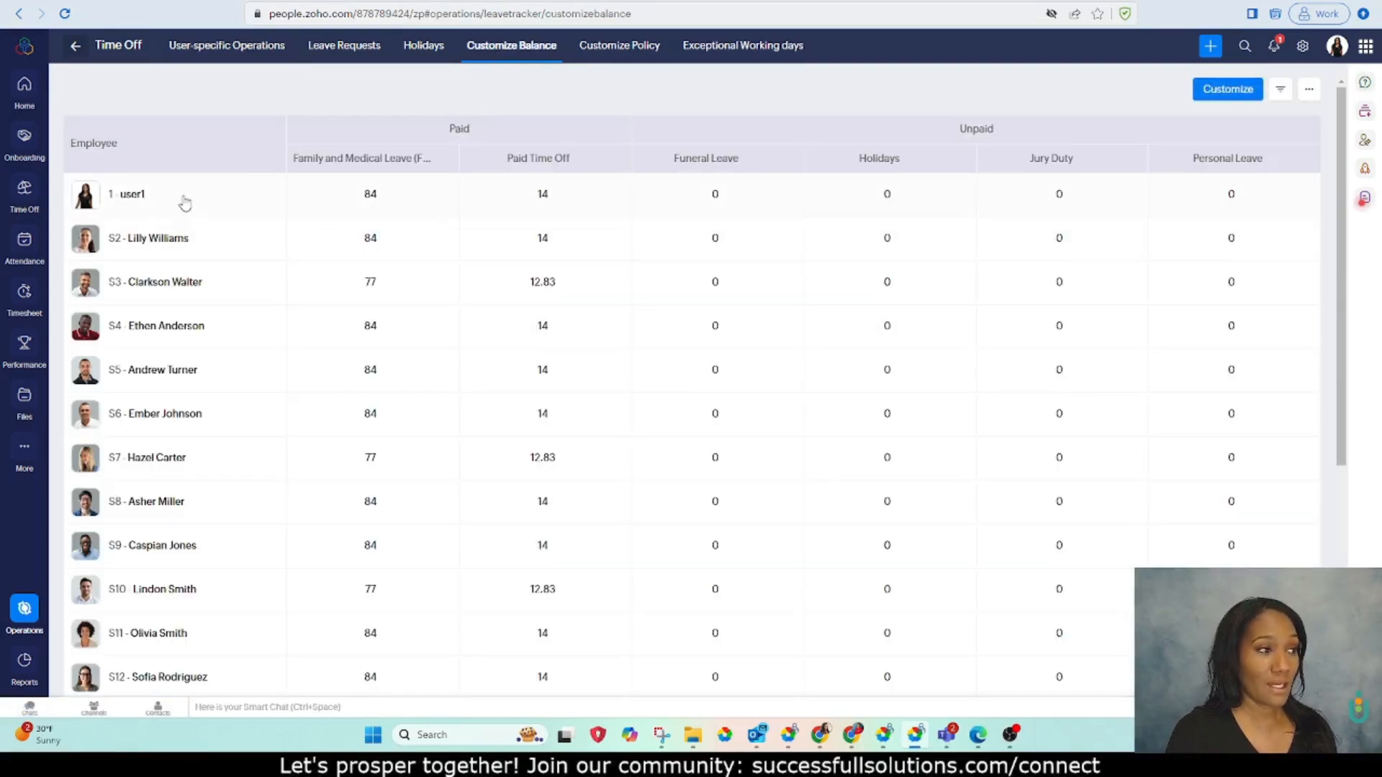
click(325, 198)
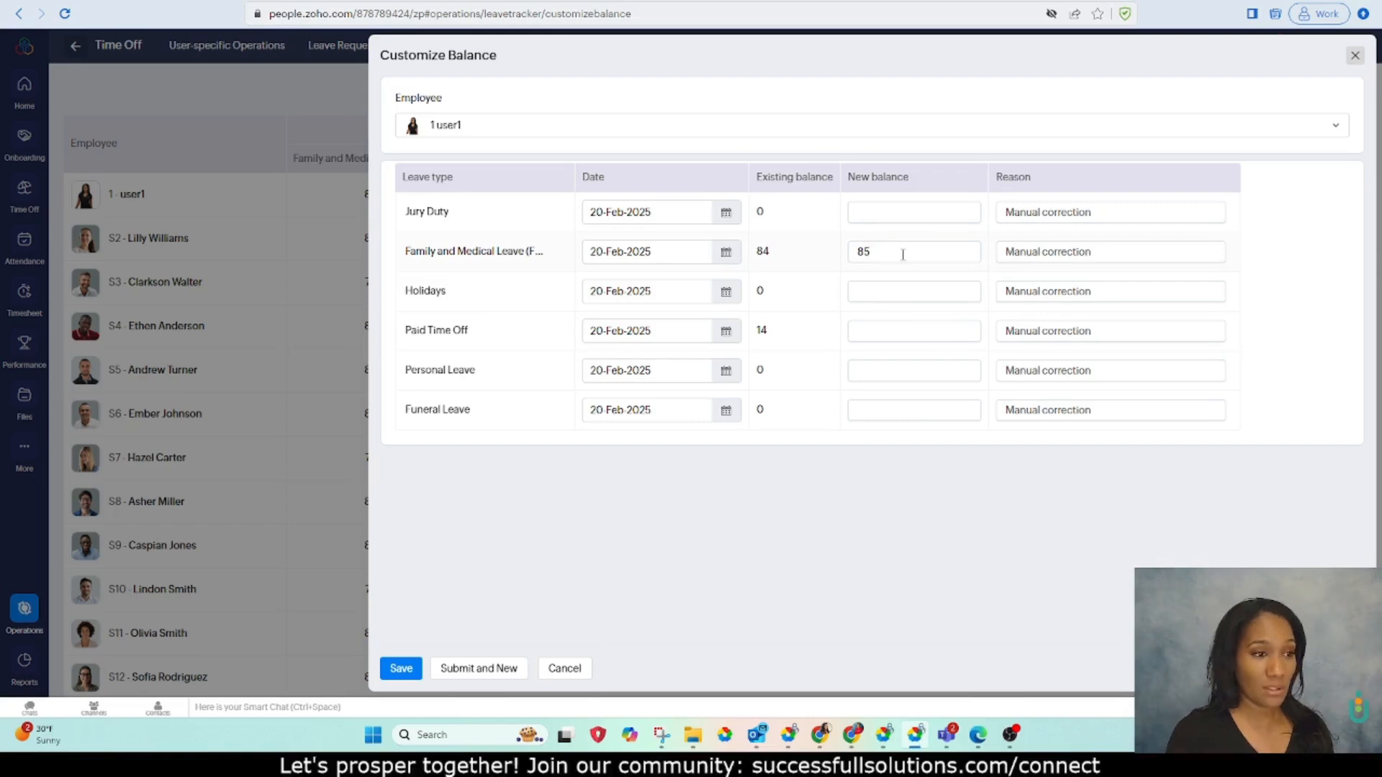
double_click(628, 251)
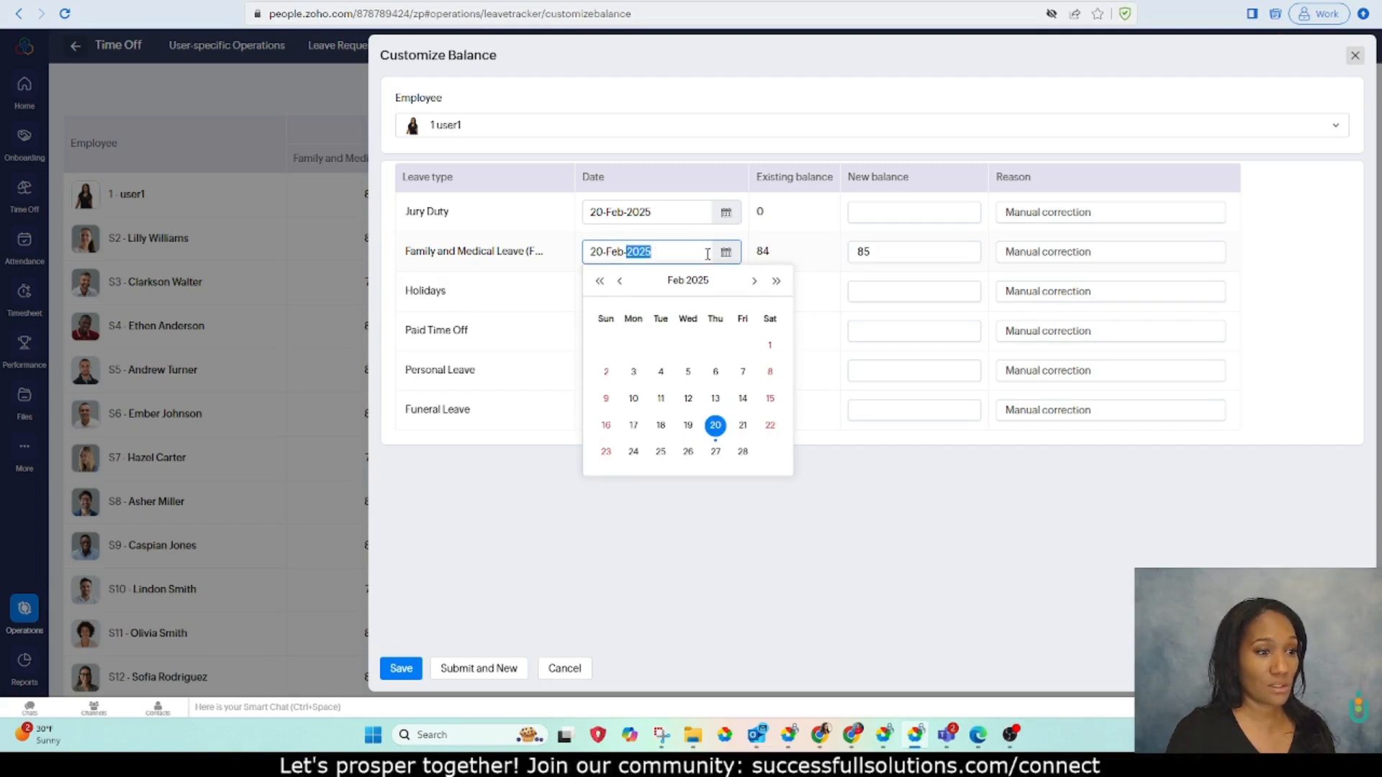
click(965, 562)
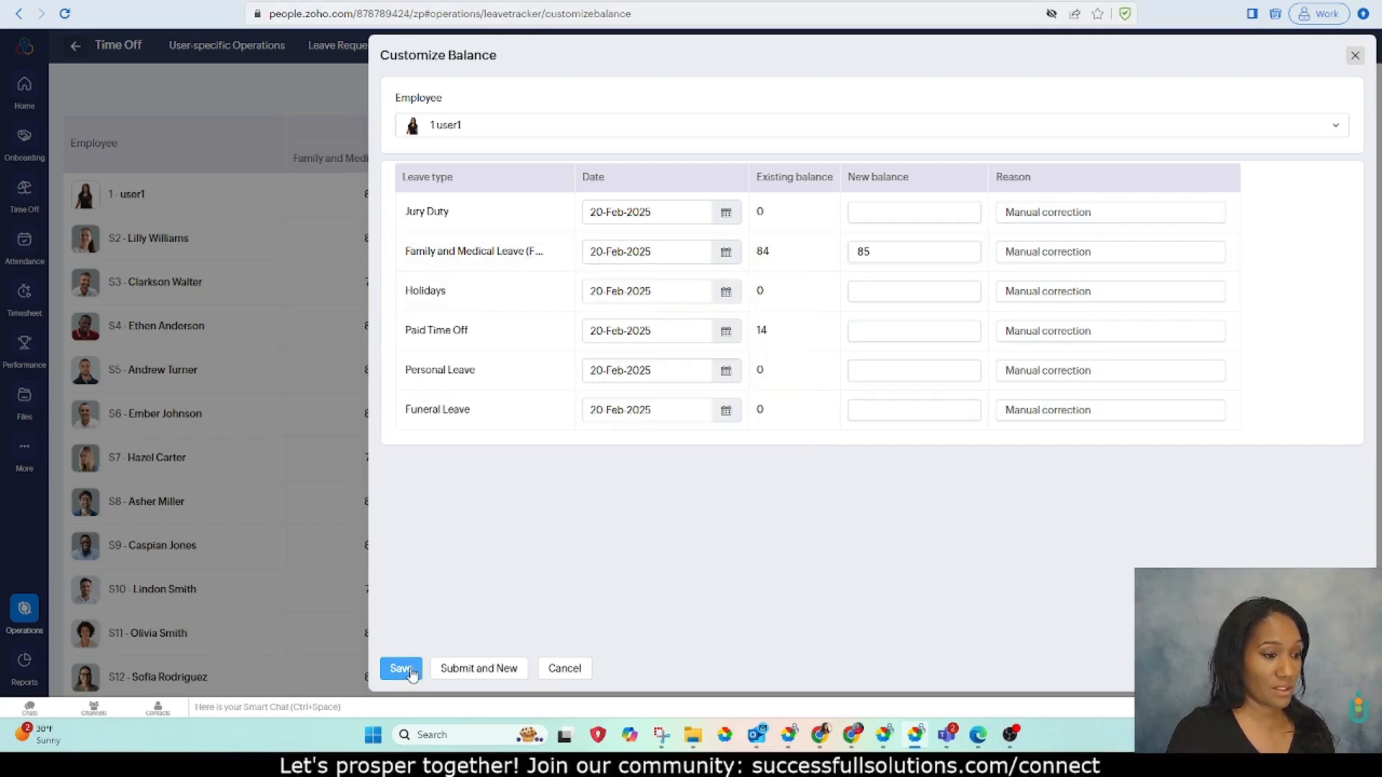
click(409, 670)
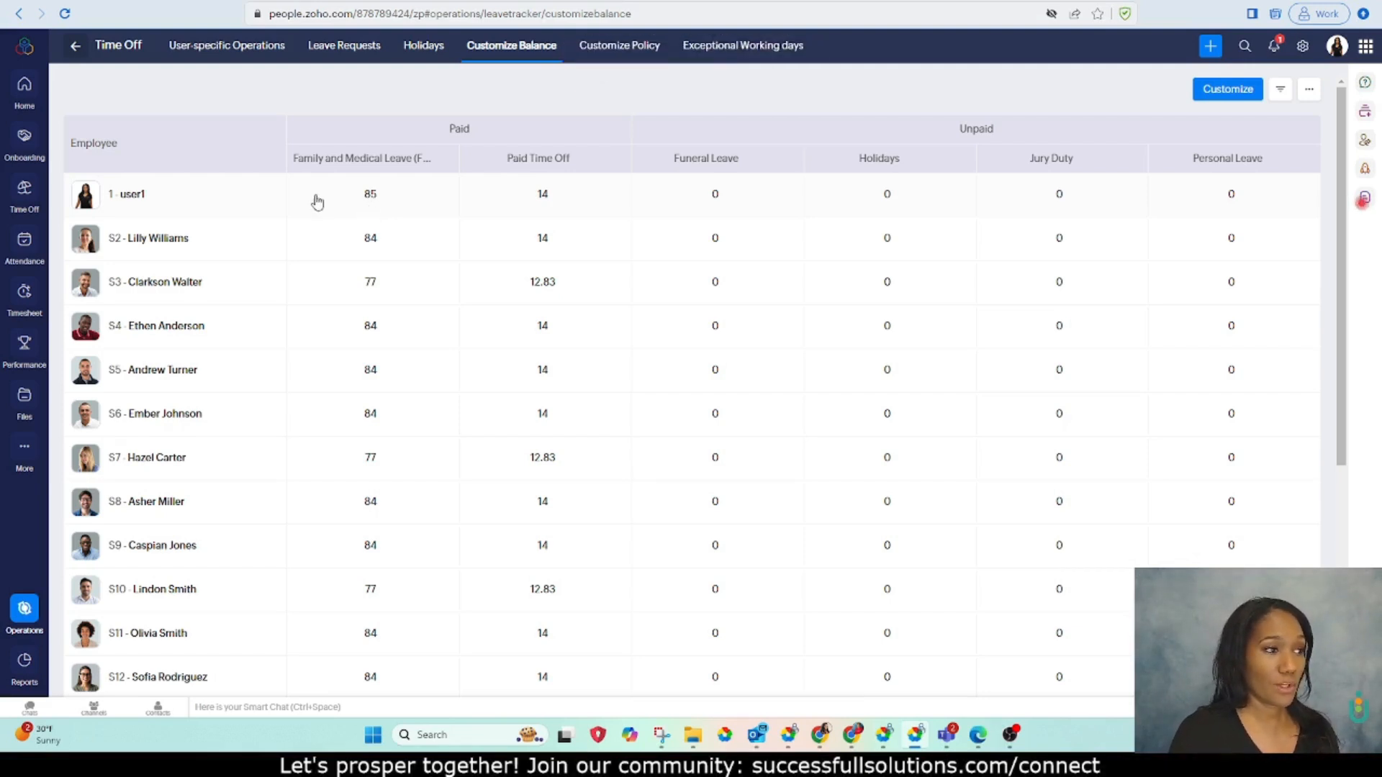
- Look through the employees' customized leave balances and open the holidays in the Time Off operations
scroll(274, 391, down, 4)
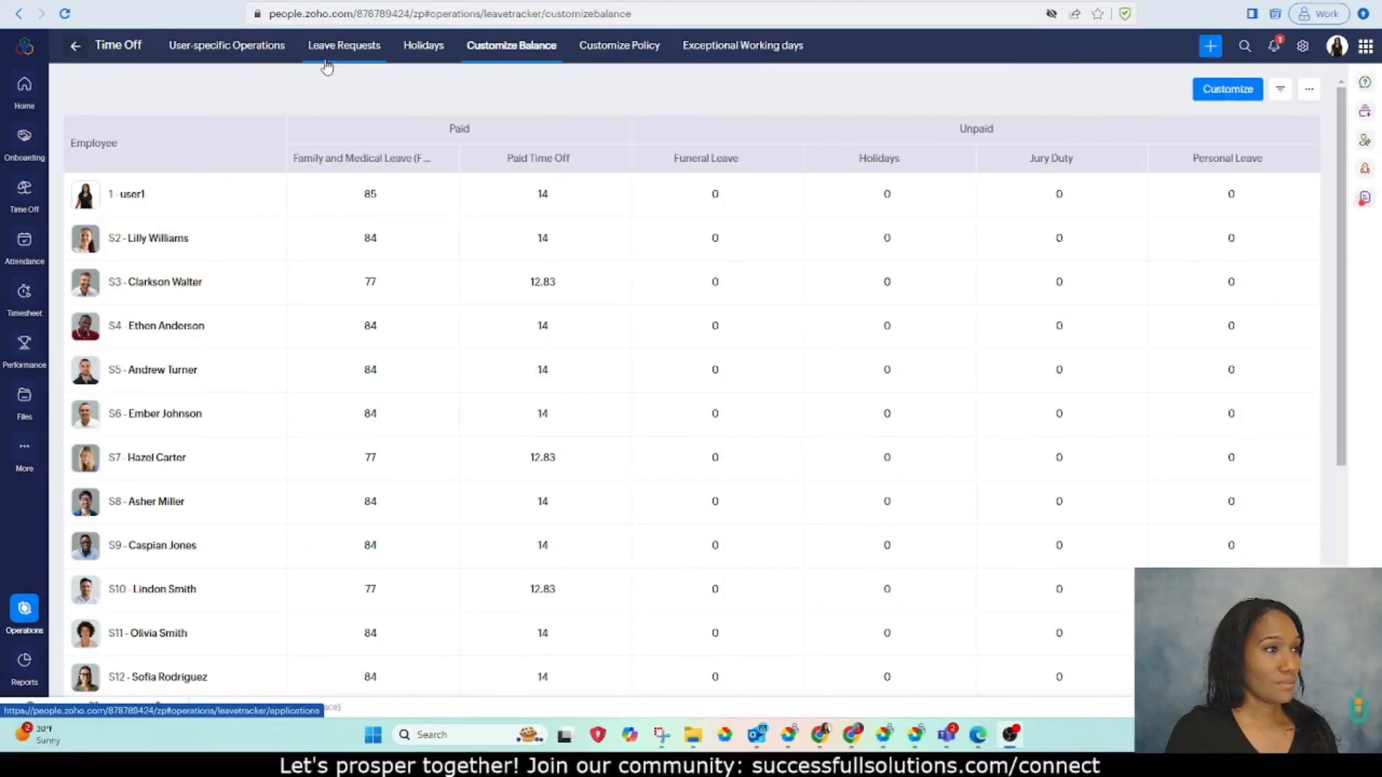
click(422, 62)
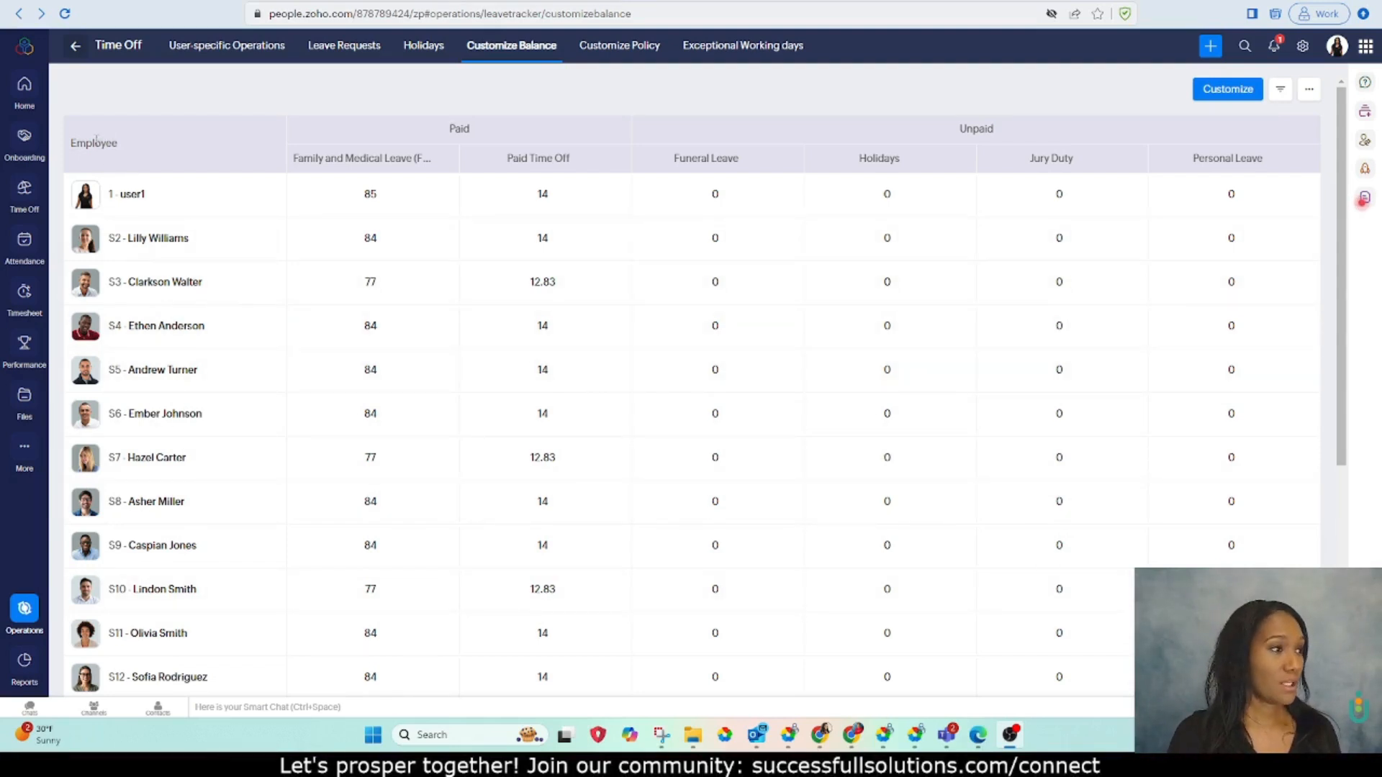
- In the Shift operations, review the General shift's hours, weekend and applicability settings and close it without saving
click(24, 608)
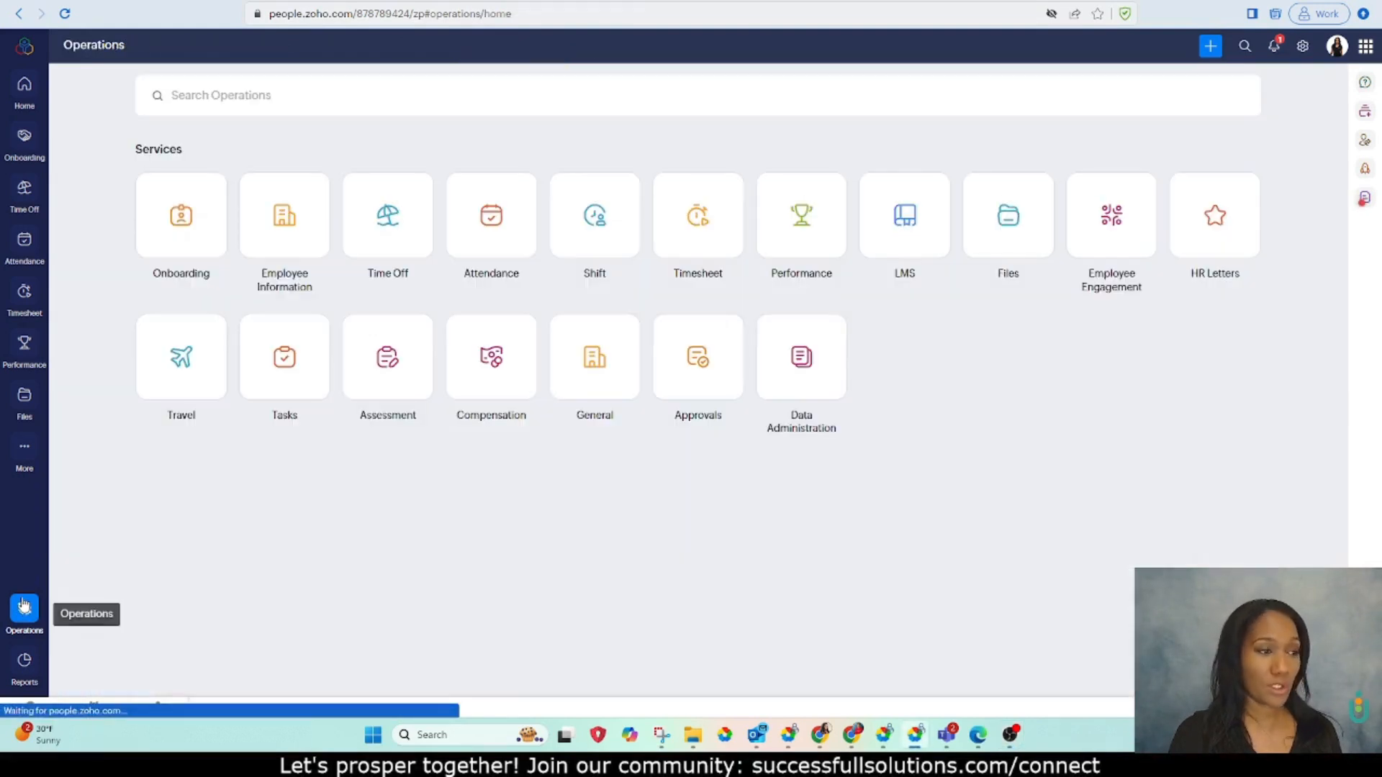
click(594, 219)
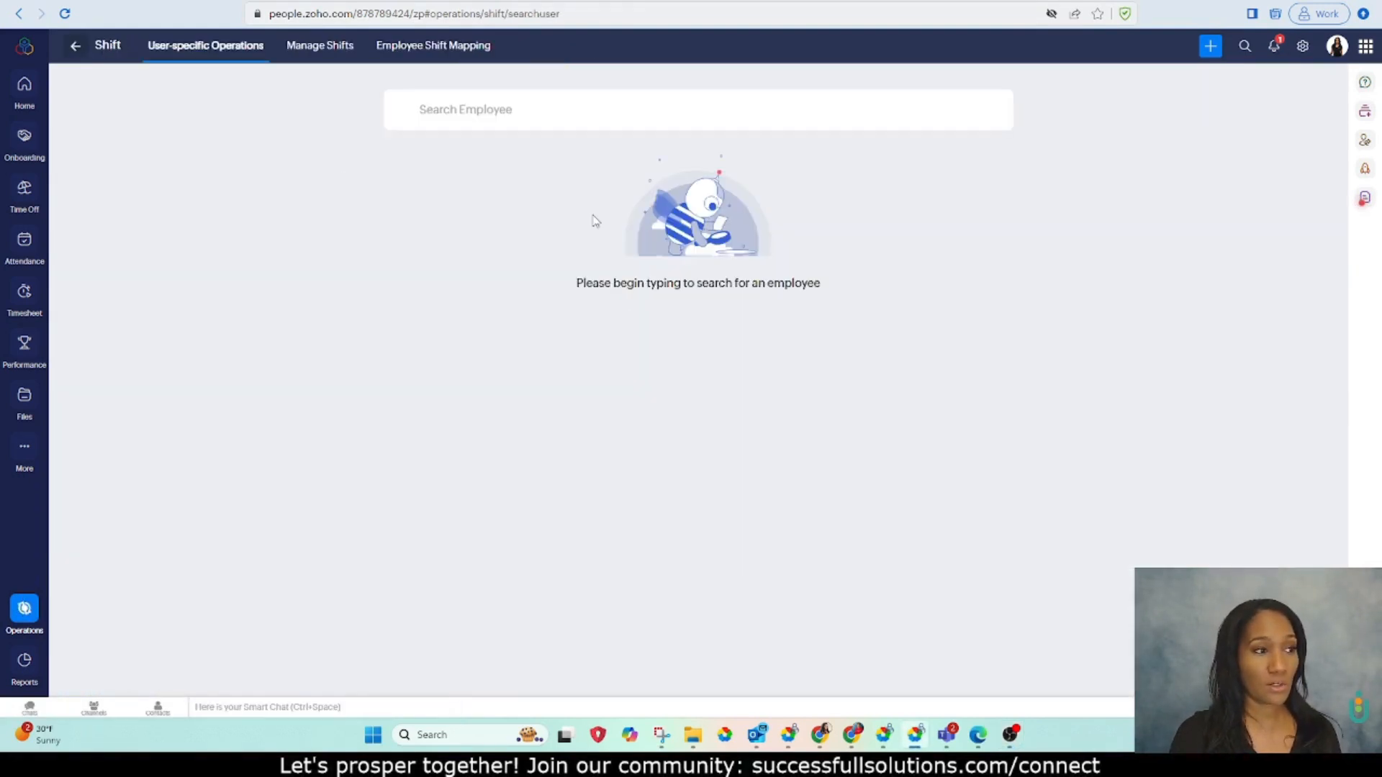
click(327, 49)
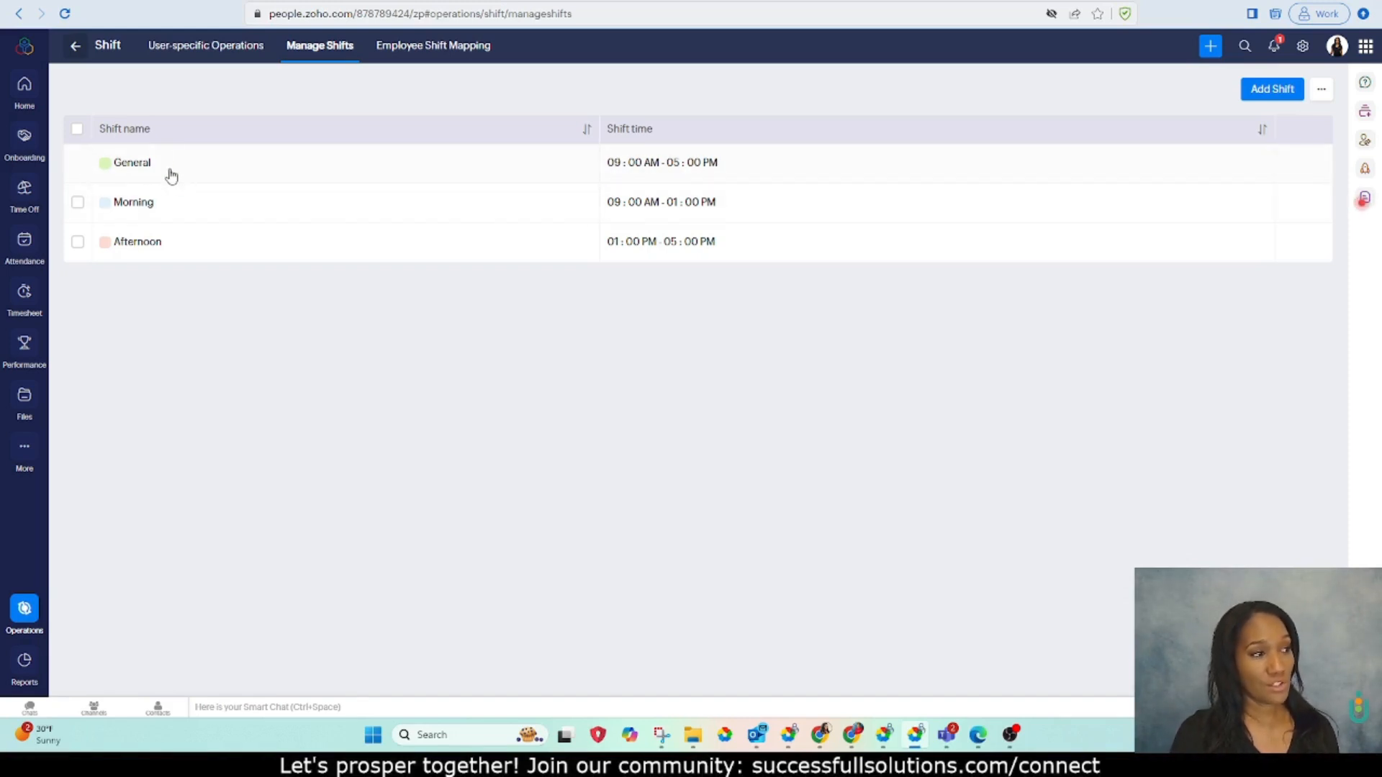
click(1255, 163)
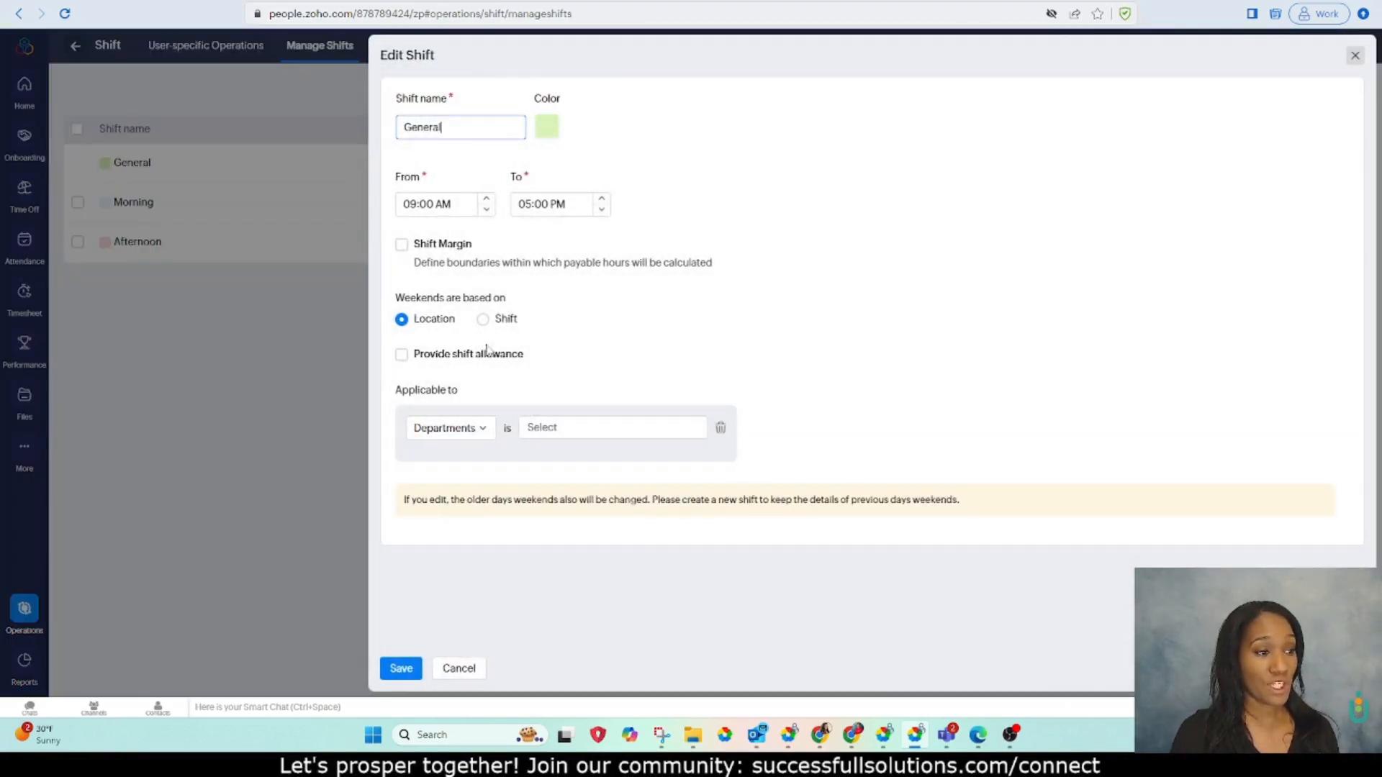
click(468, 676)
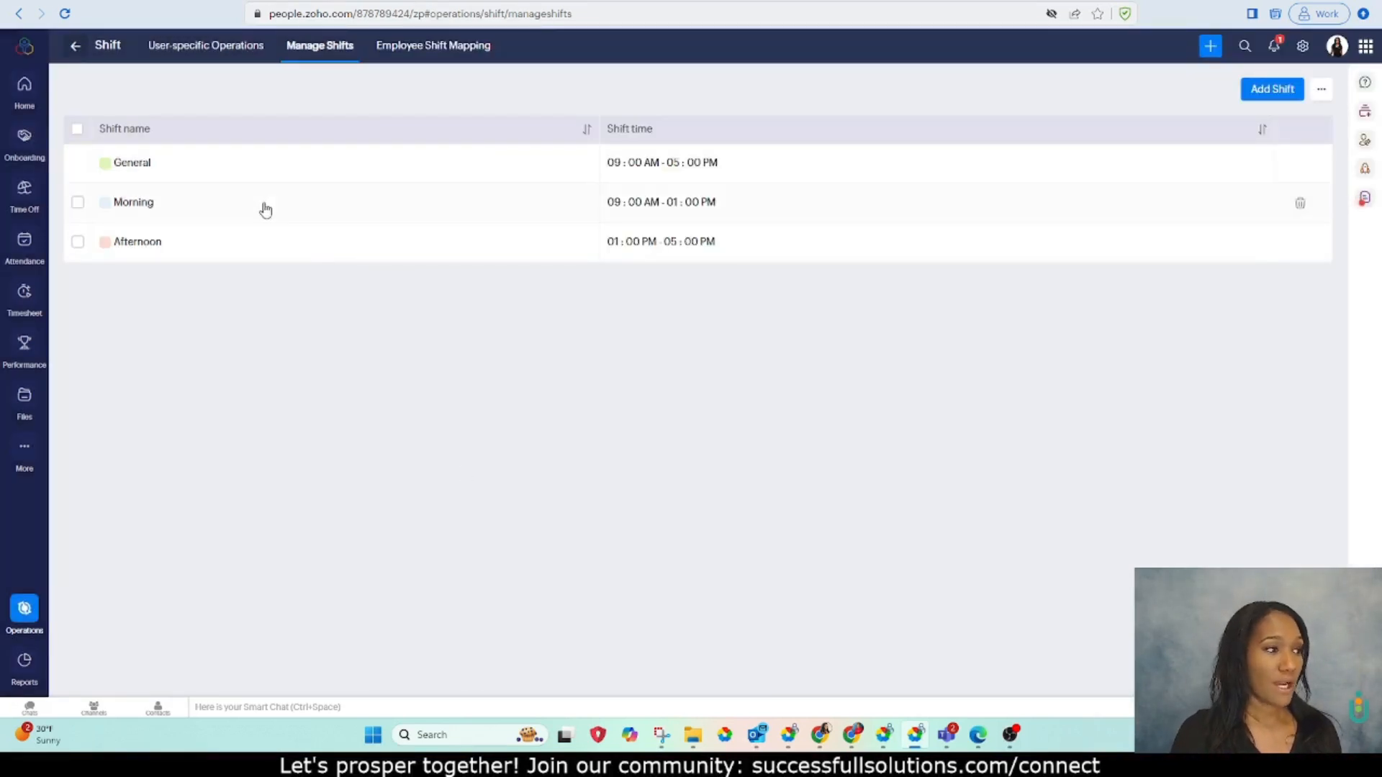
- Review the Morning shift's settings and the blank form for adding a shift, closing both without saving
click(211, 207)
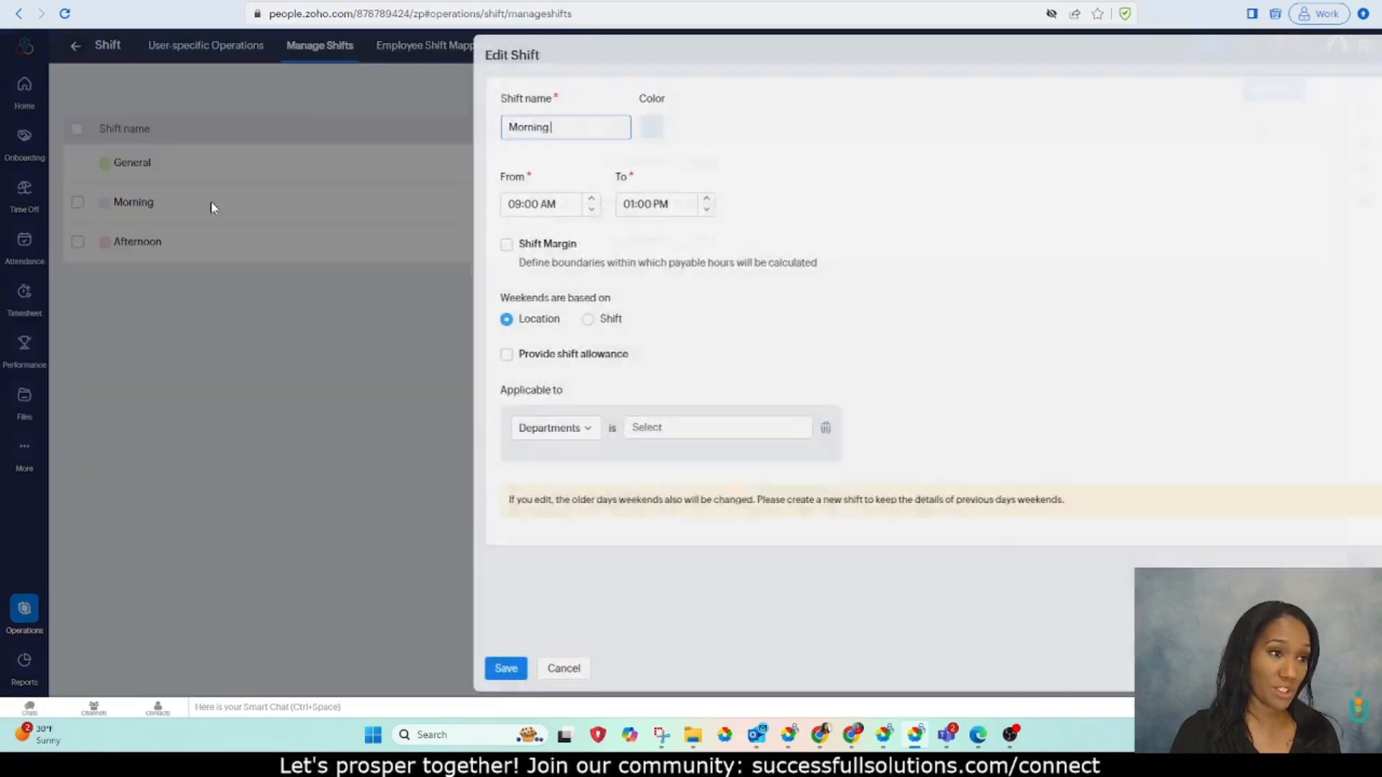
click(463, 670)
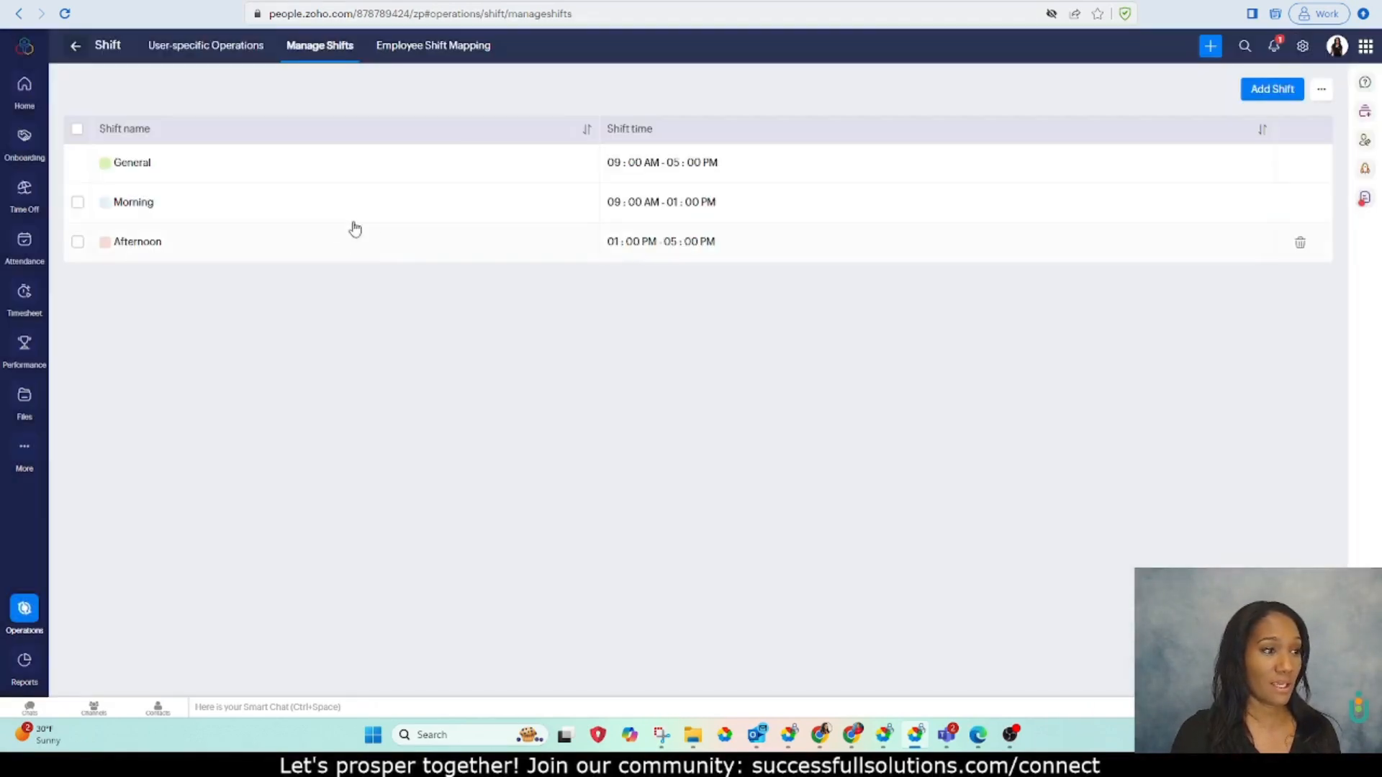
click(1278, 91)
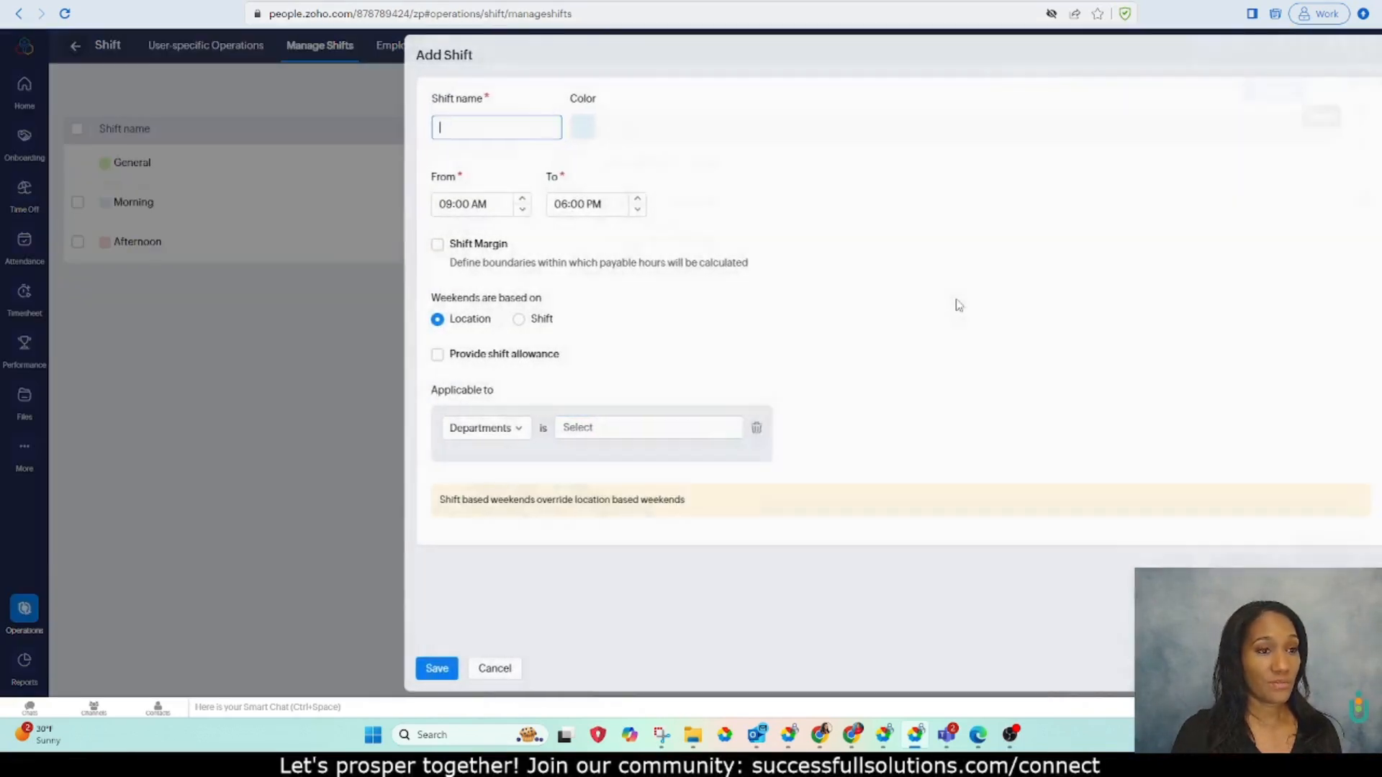
click(468, 671)
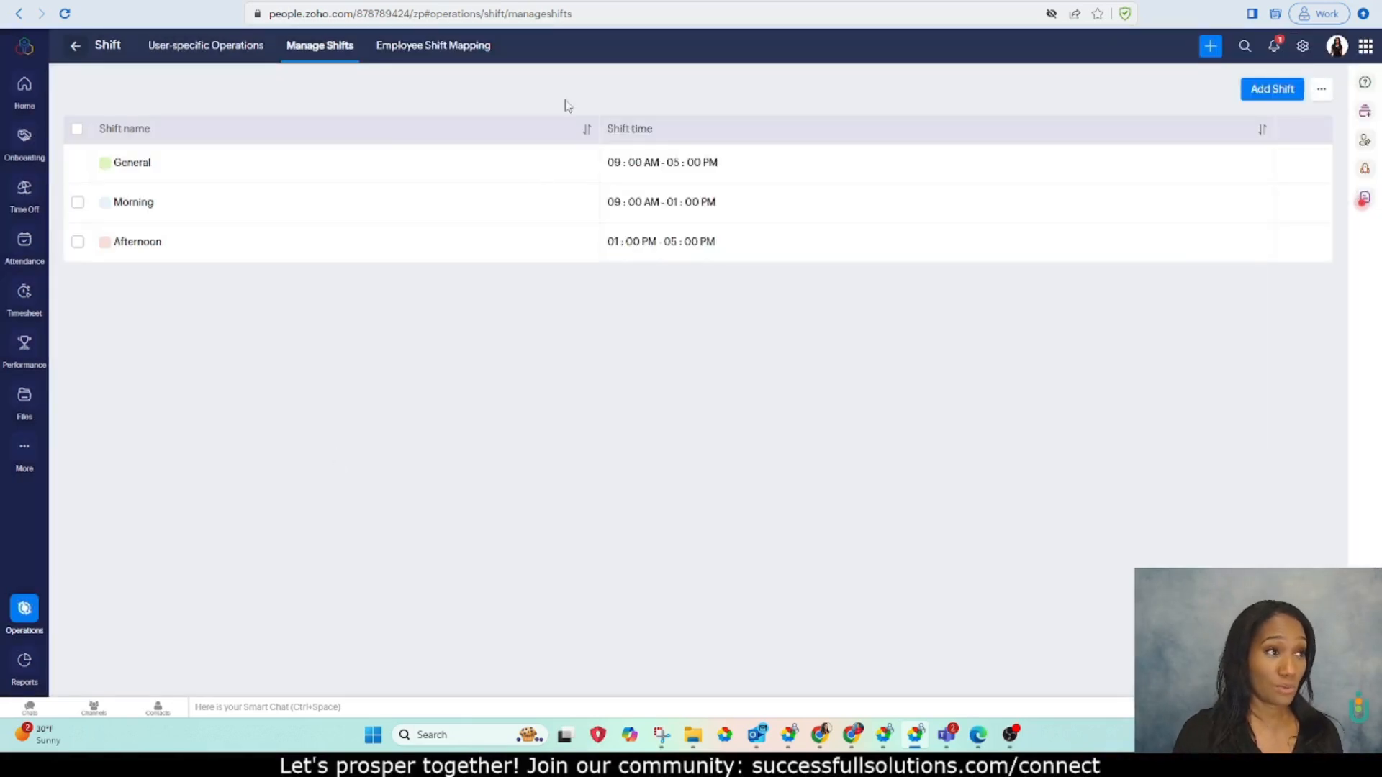
- Look through the weekly employee shift mapping for employees on the General, Morning and Afternoon shifts
click(421, 49)
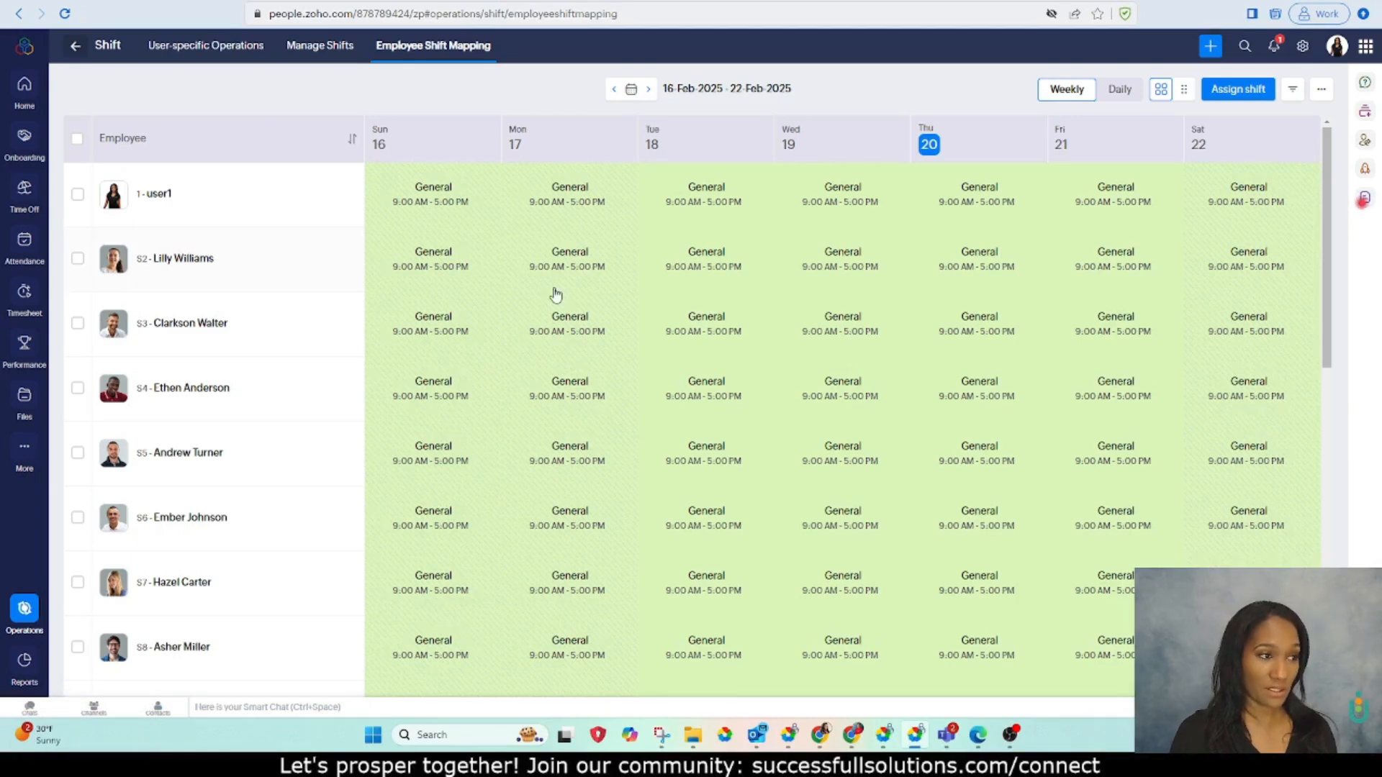
scroll(502, 324, down, 1)
scroll(502, 324, down, 10)
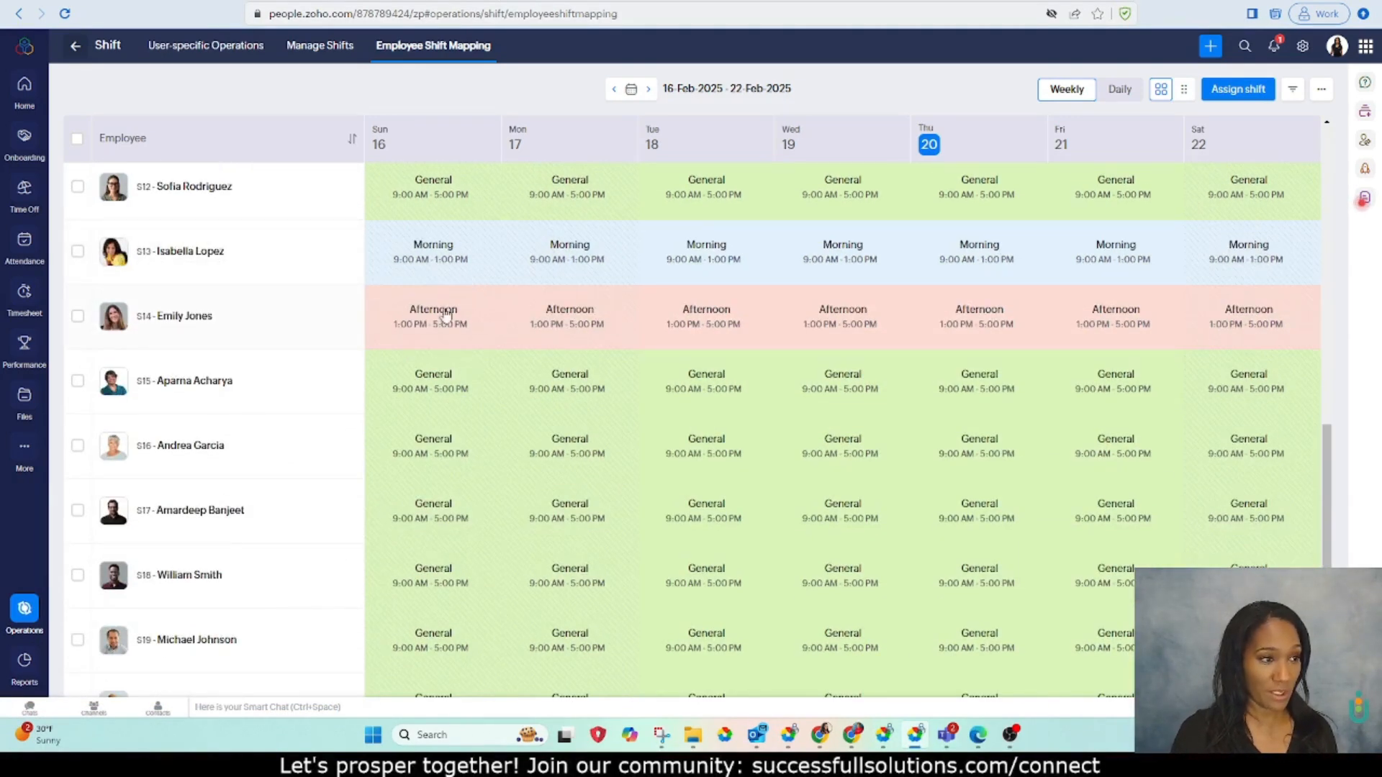
scroll(502, 353, down, 1)
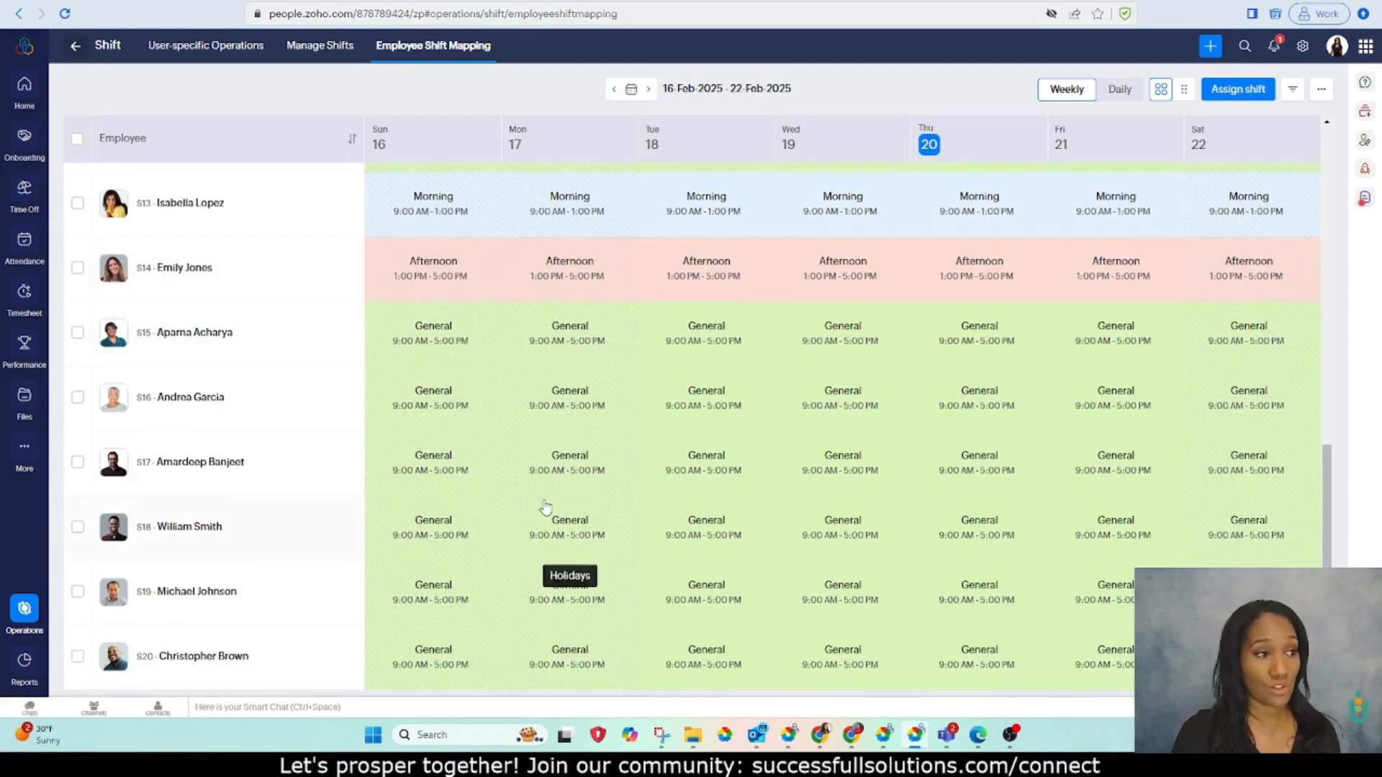
scroll(546, 508, up, 2)
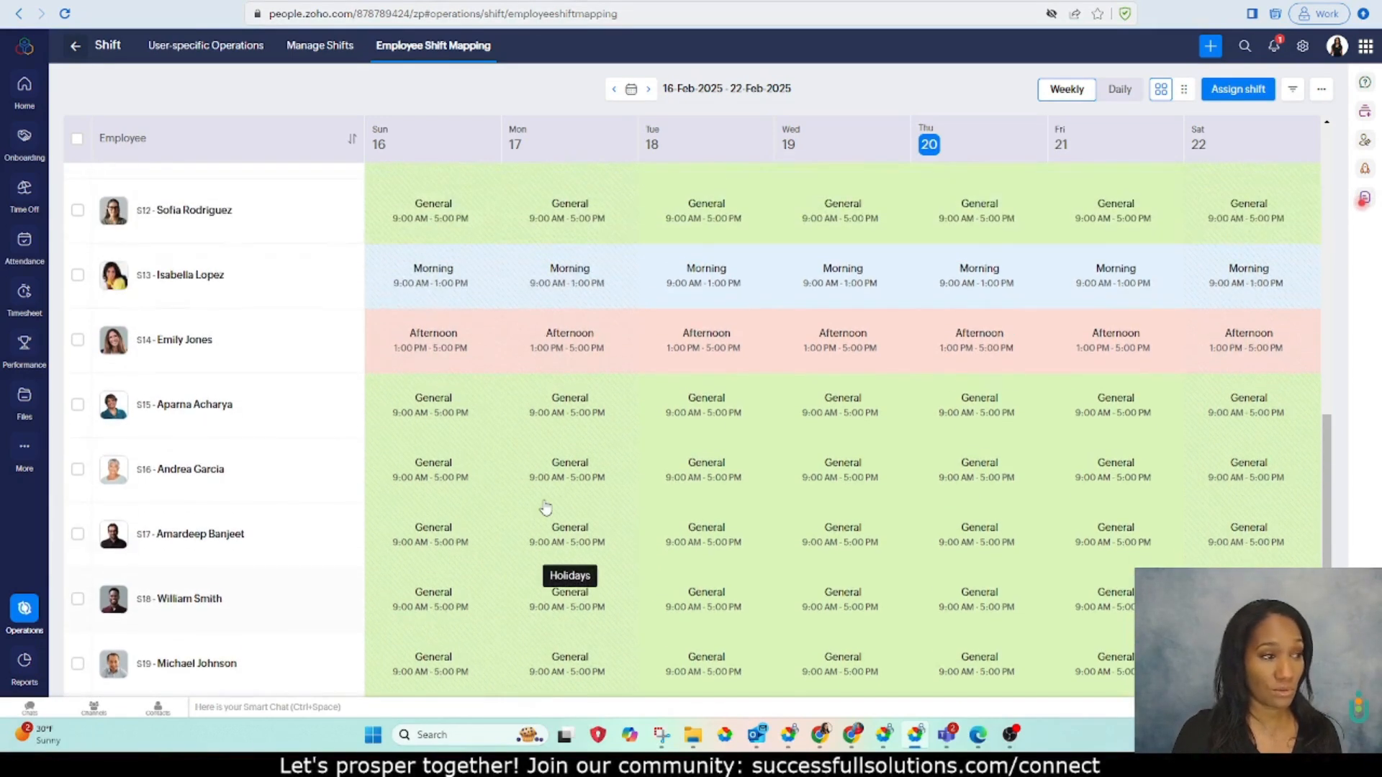
- For the second employee below the Afternoon-shift row, set a shift change to Morning starting 20-Feb-2025 with no end date
click(77, 470)
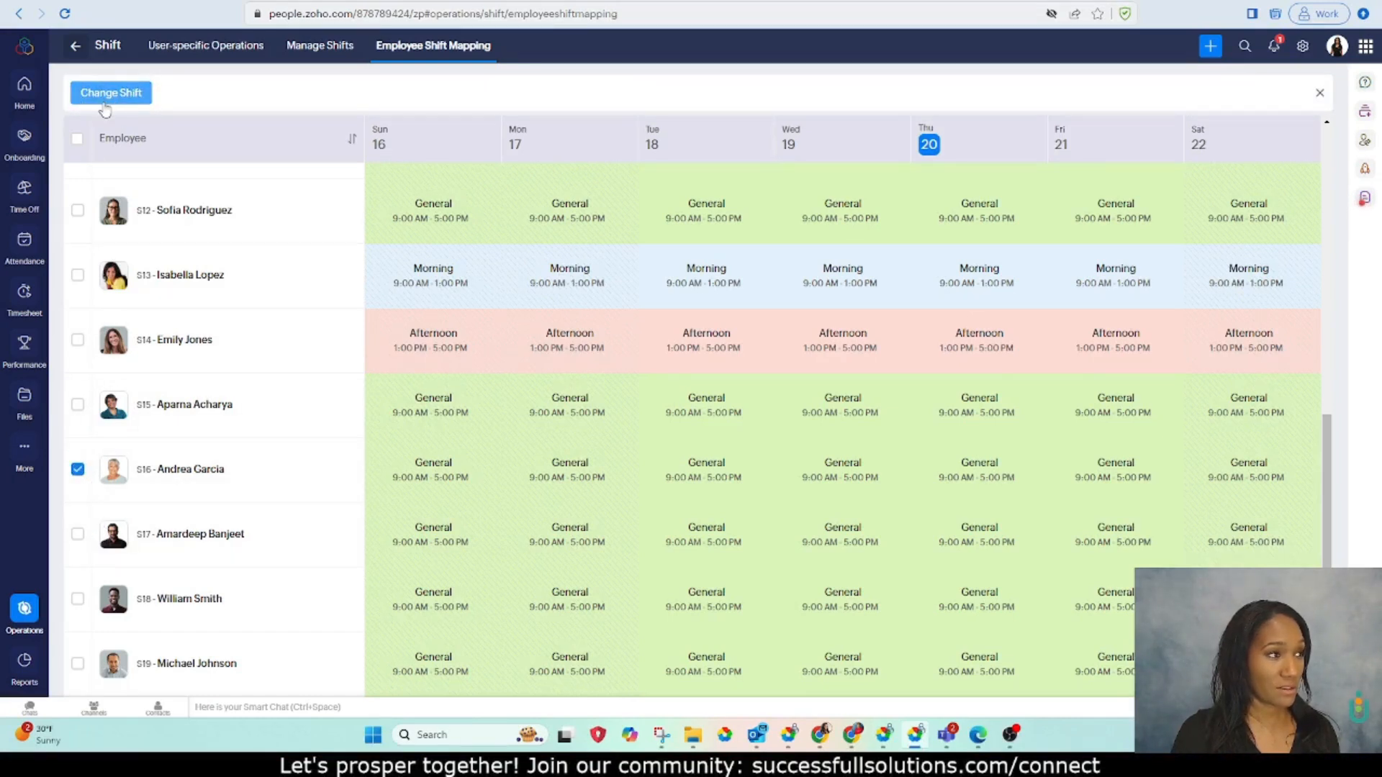
click(108, 93)
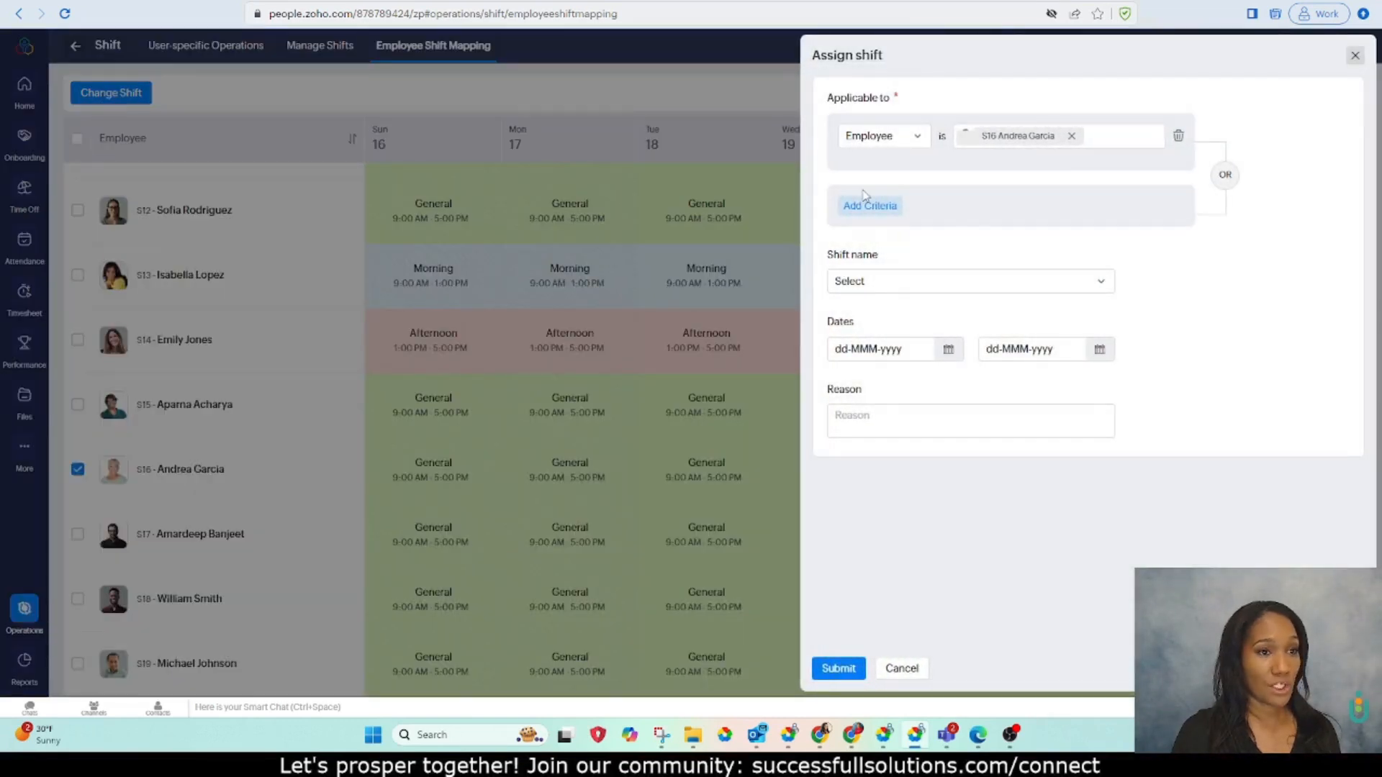
click(893, 283)
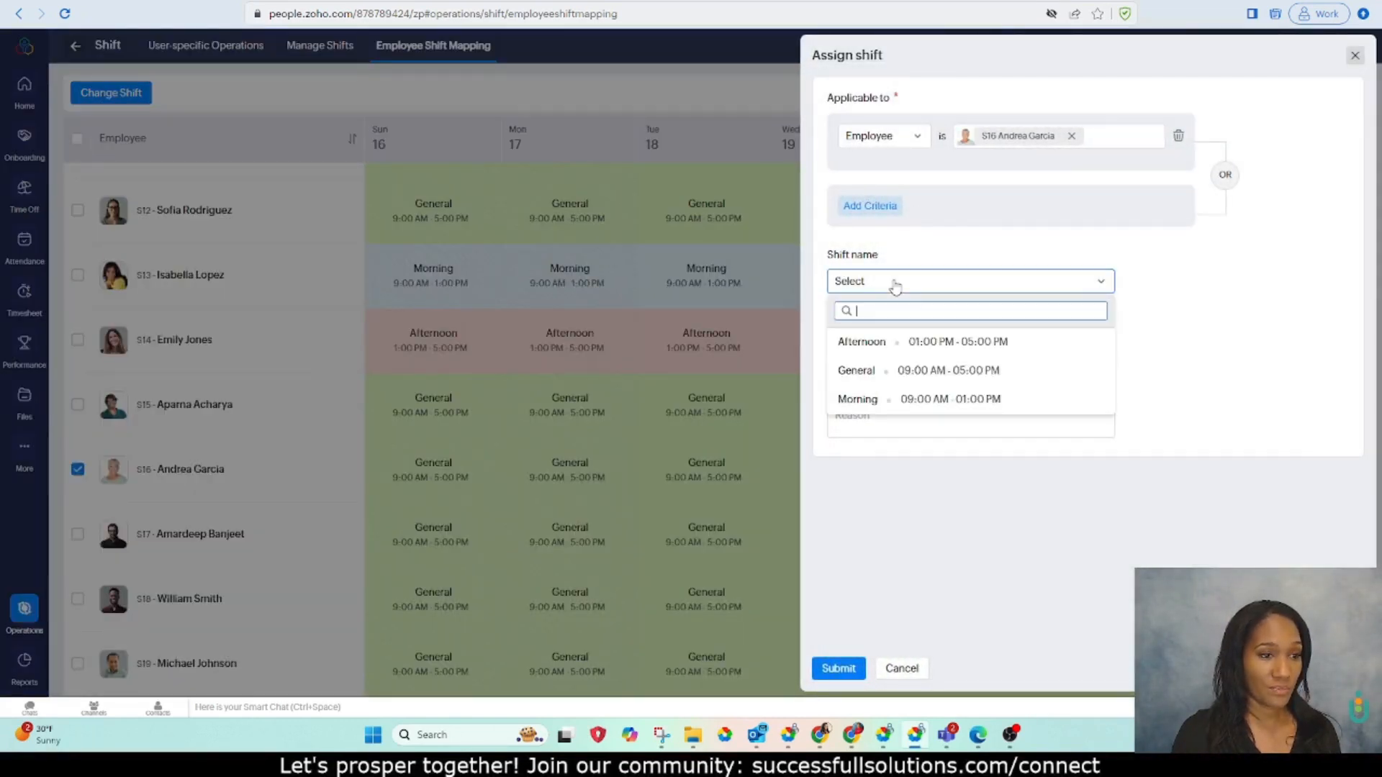
click(855, 400)
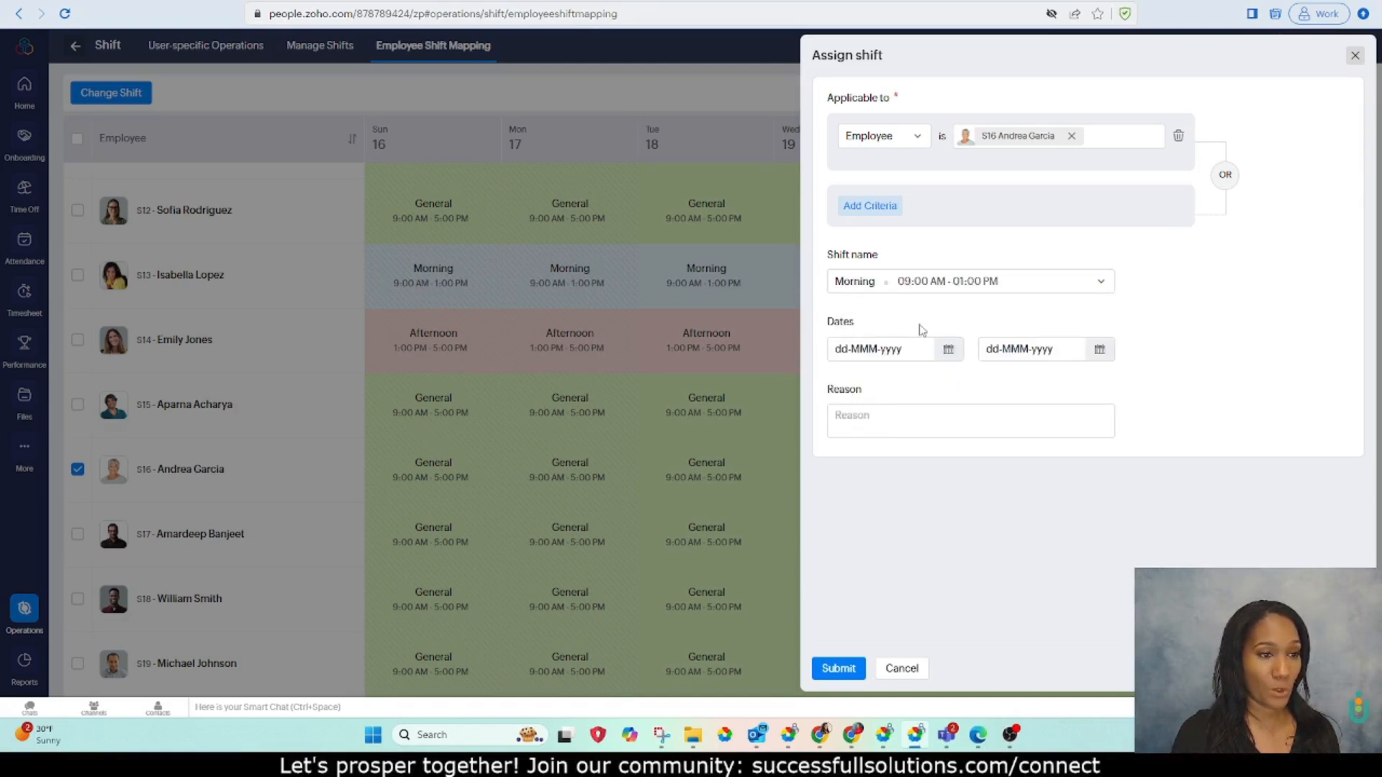
click(891, 350)
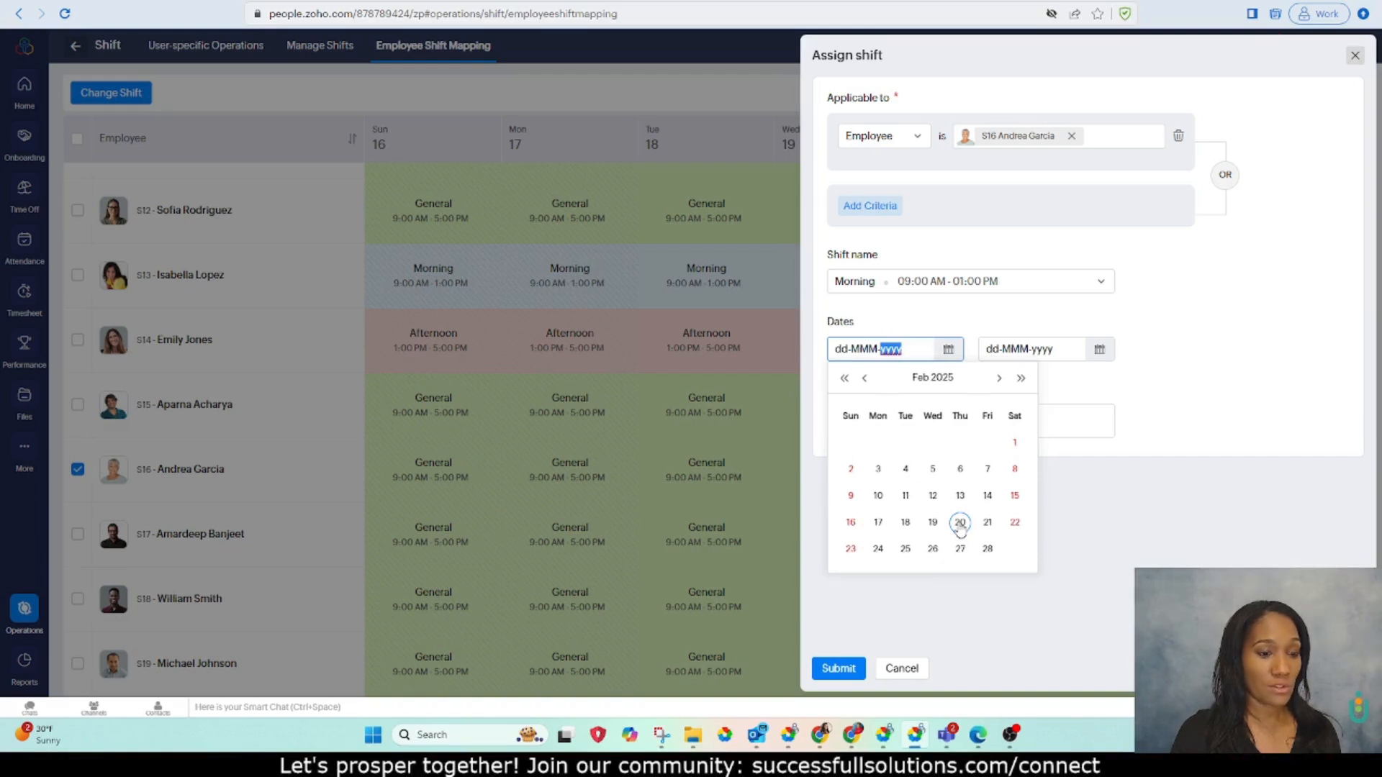
click(960, 523)
click(1018, 352)
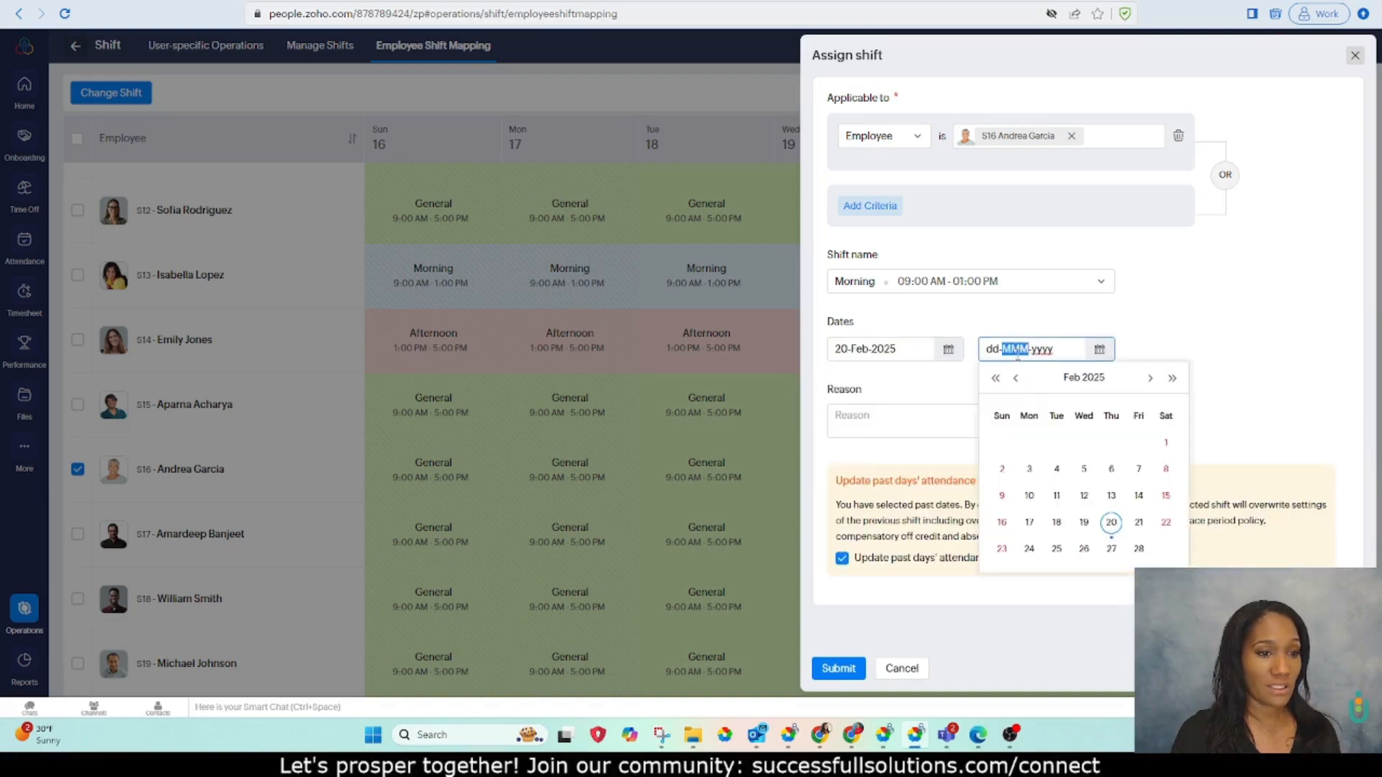
click(814, 350)
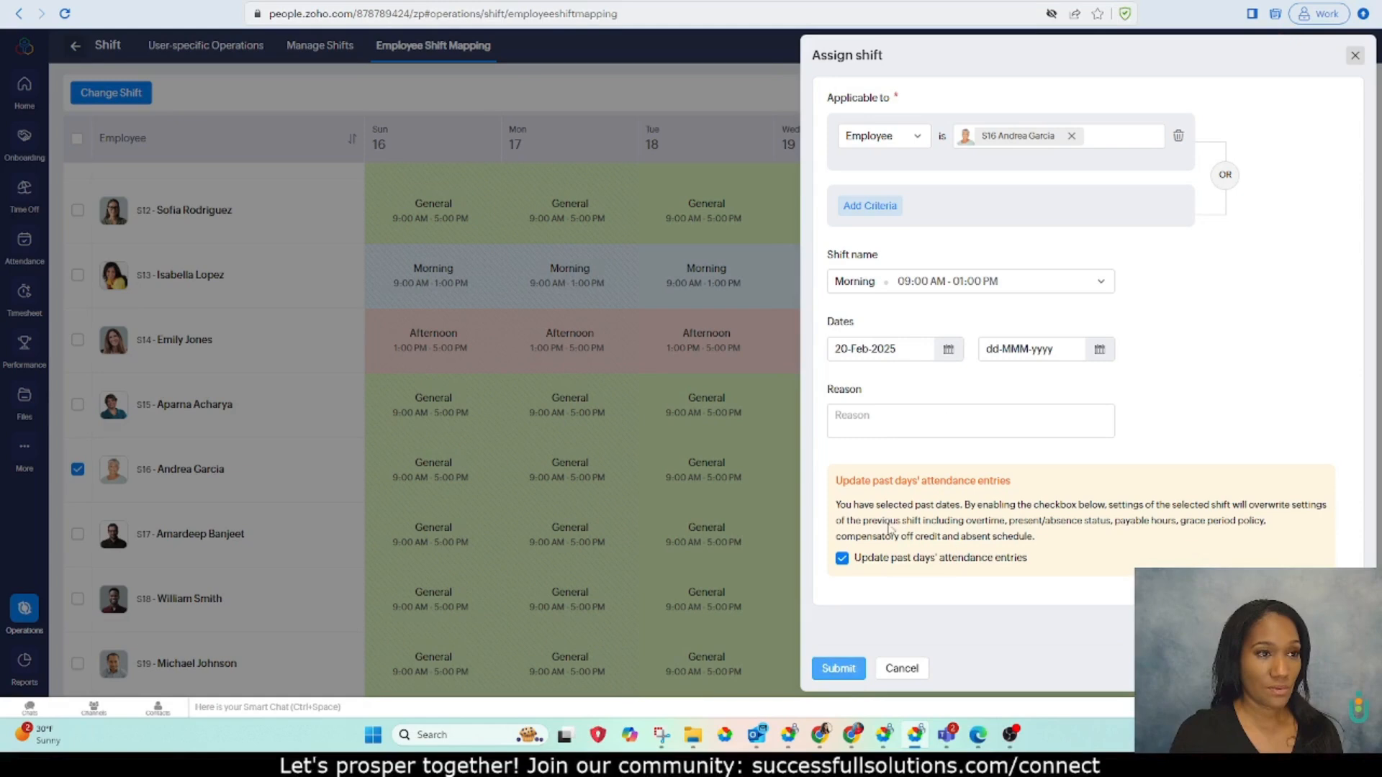
- Add the next employee in the list to the Morning shift assignment, submit it and check the updated shift mapping
click(1110, 136)
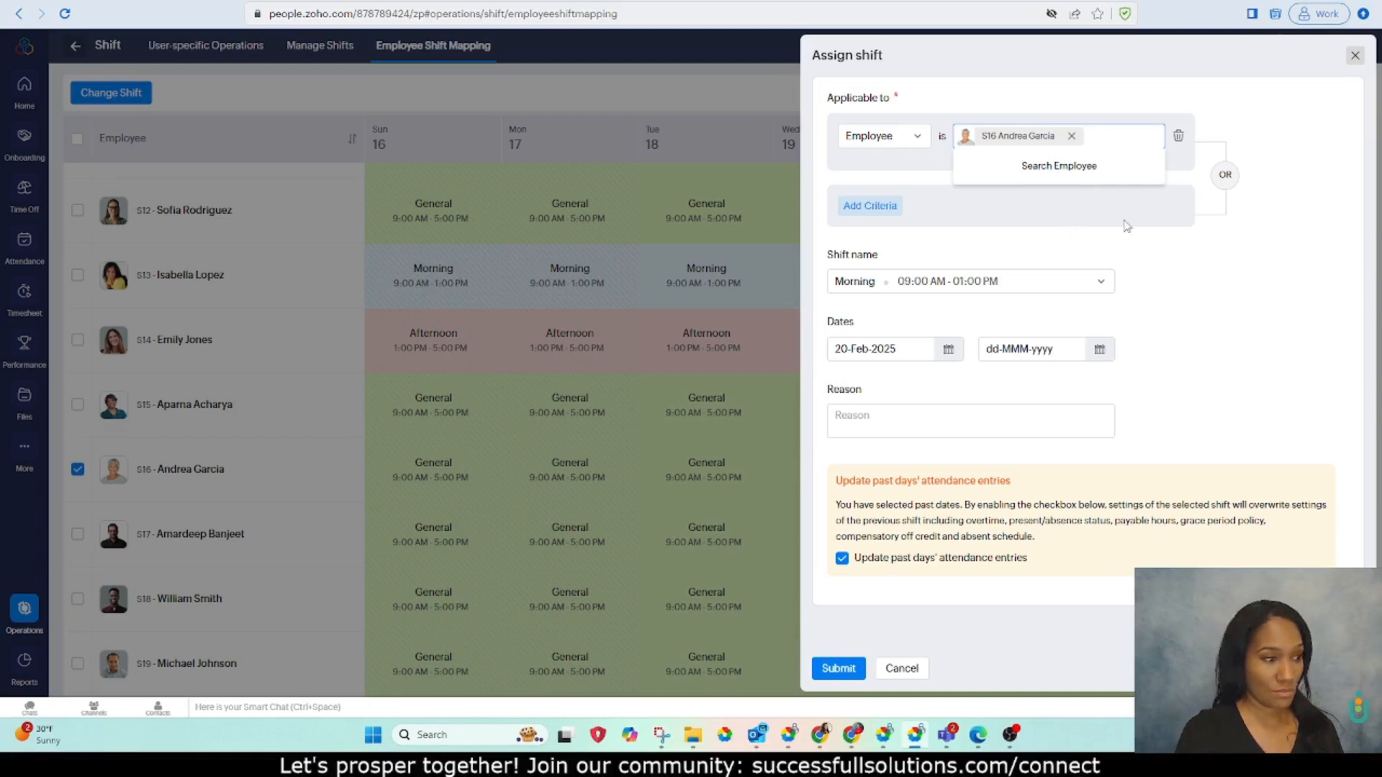
text(ama)
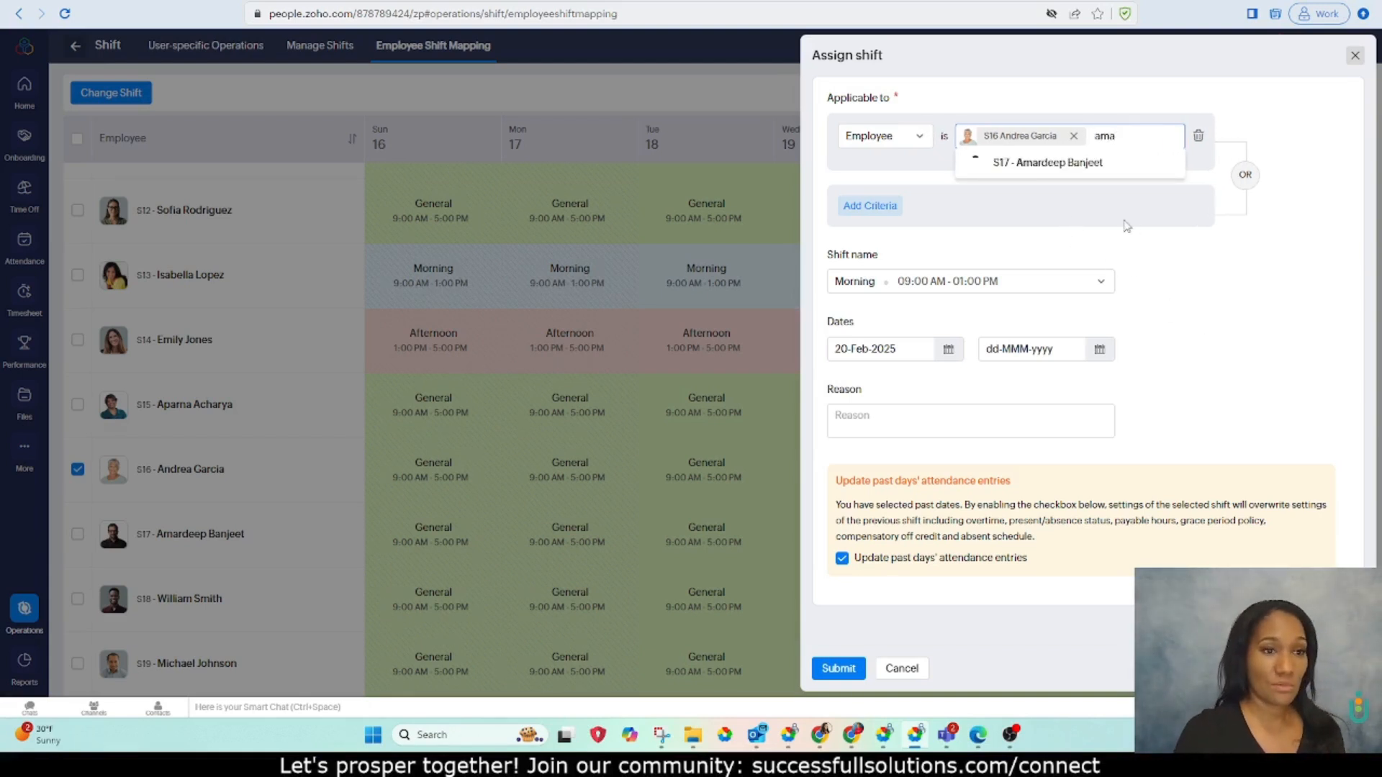
click(1115, 165)
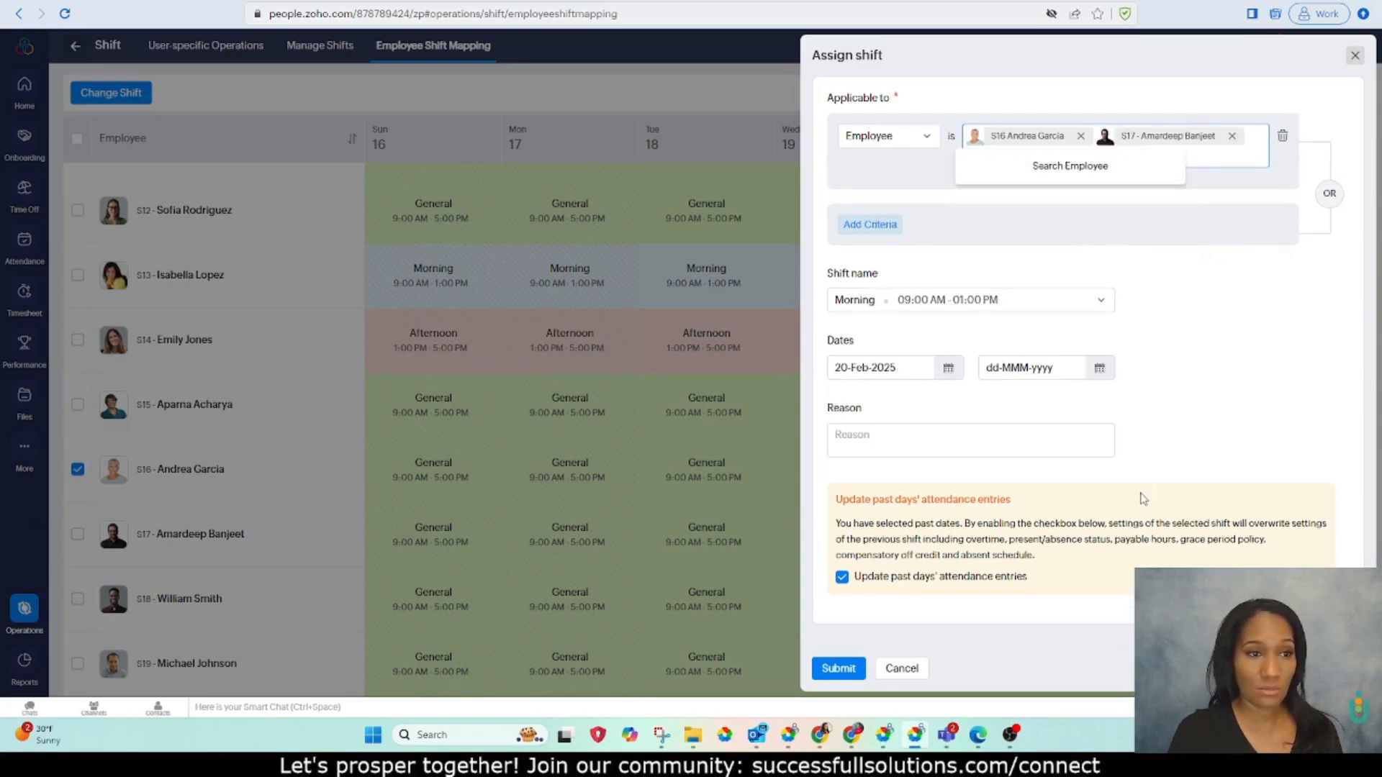
click(837, 668)
scroll(522, 433, down, 10)
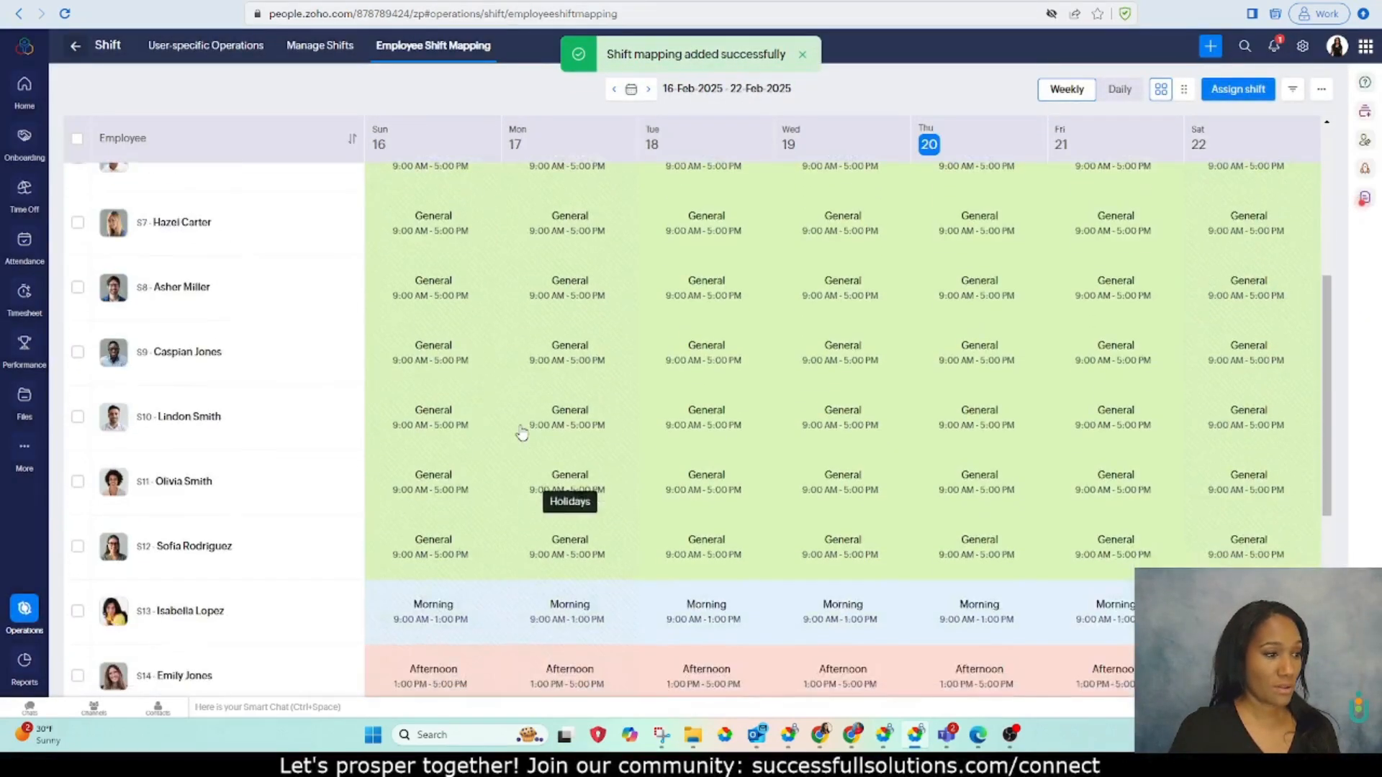